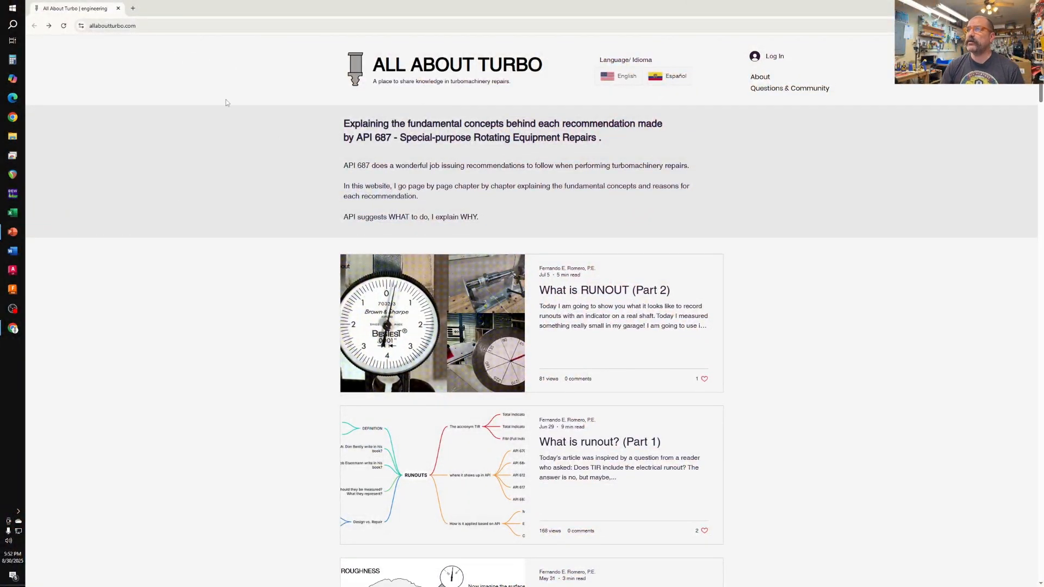
left_click(166, 25)
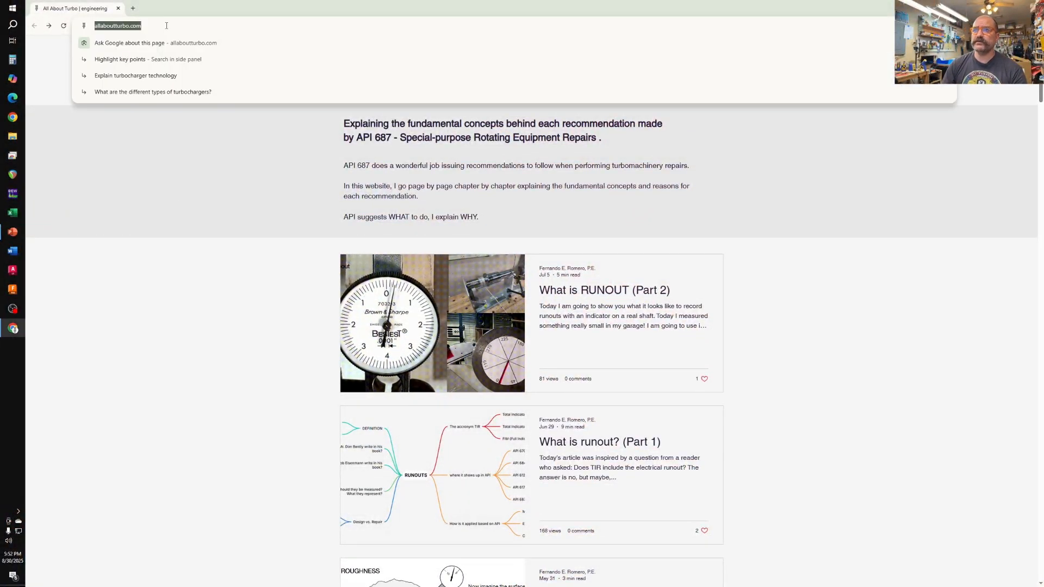
type("veniero's")
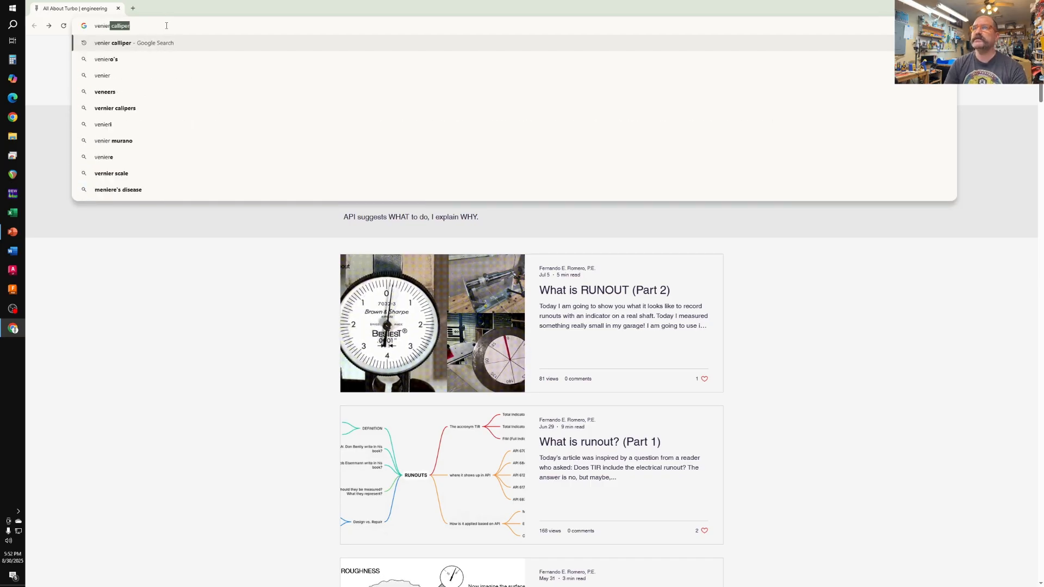
key("Return")
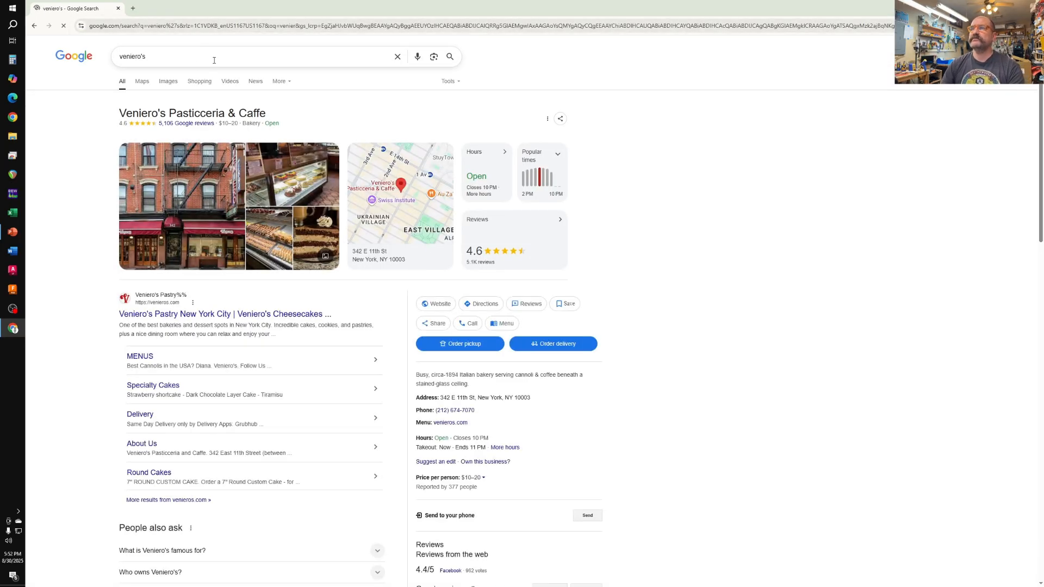
Search Google for "vernier calliper" and show the image results
triple_click(169, 59)
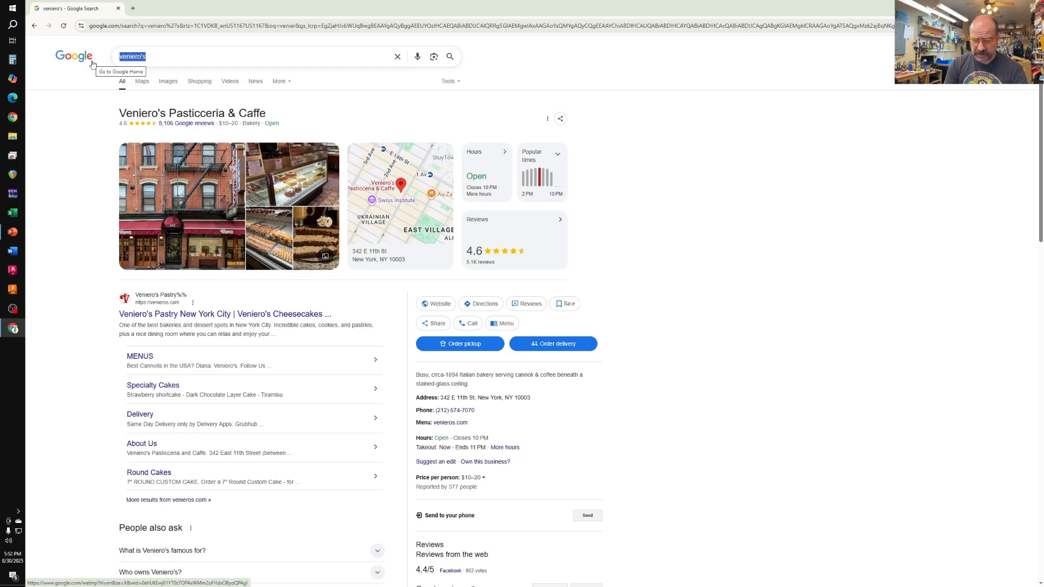
type("vener")
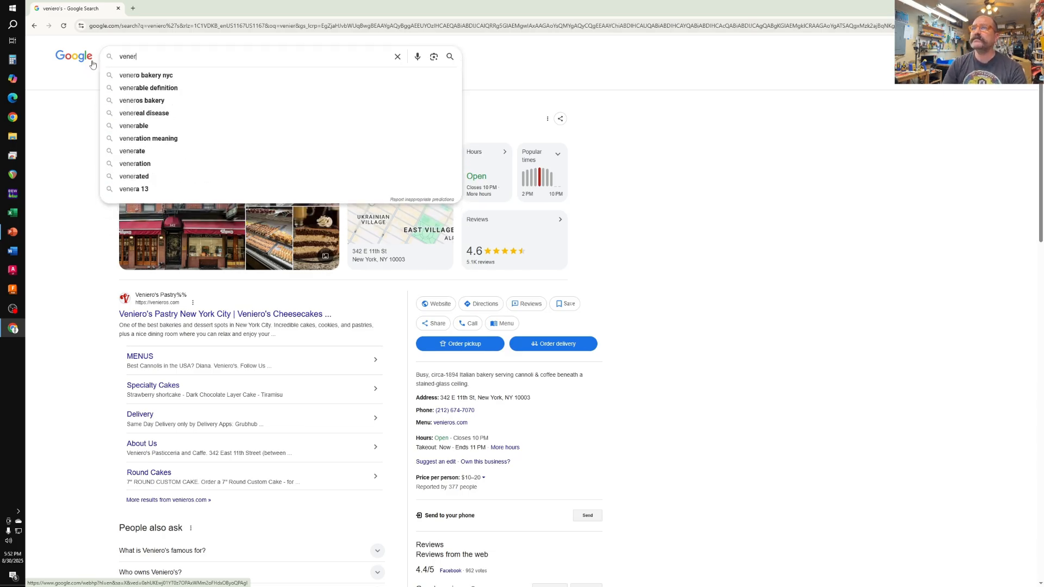
key("BackSpace")
key("BackSpace")
key("BackSpace")
type("rnier calliper")
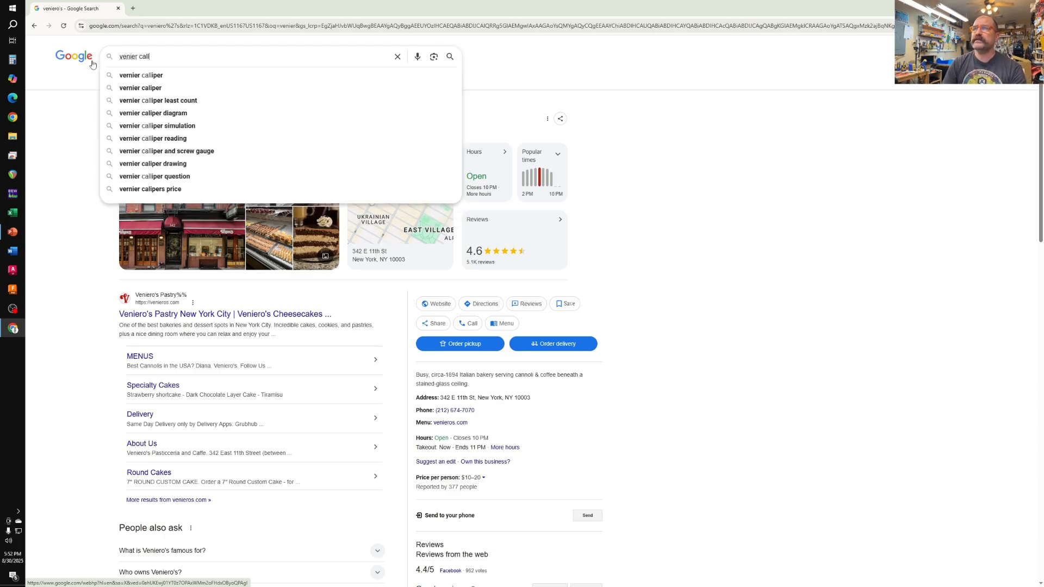
key("Escape")
key("Return")
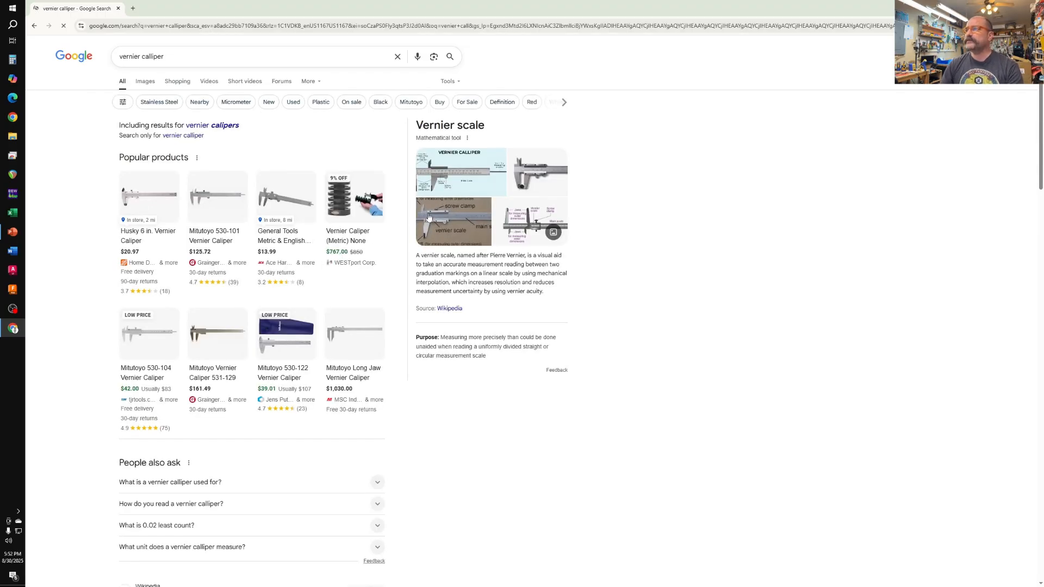
left_click(144, 81)
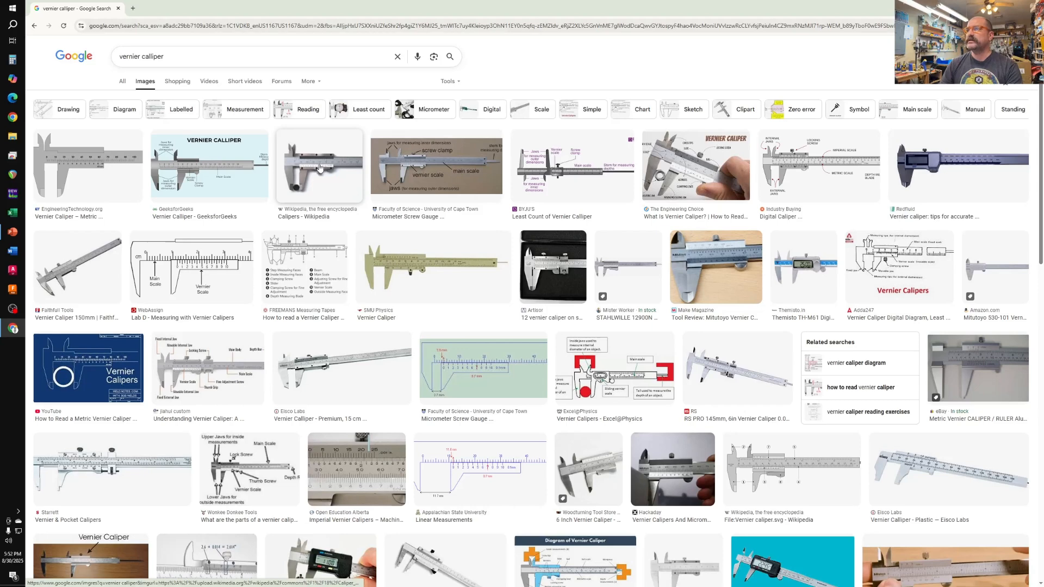
Open the Wikipedia Calipers article from its image result and copy the enlarged photo of the vernier caliper clamping an object
left_click(319, 168)
left_click(816, 267)
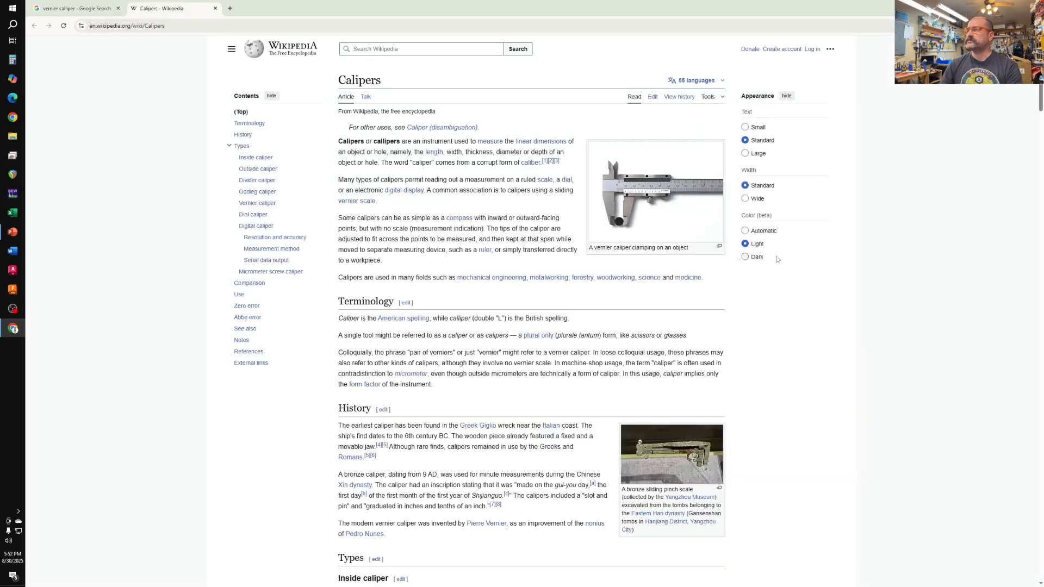
left_click(698, 229)
right_click(465, 266)
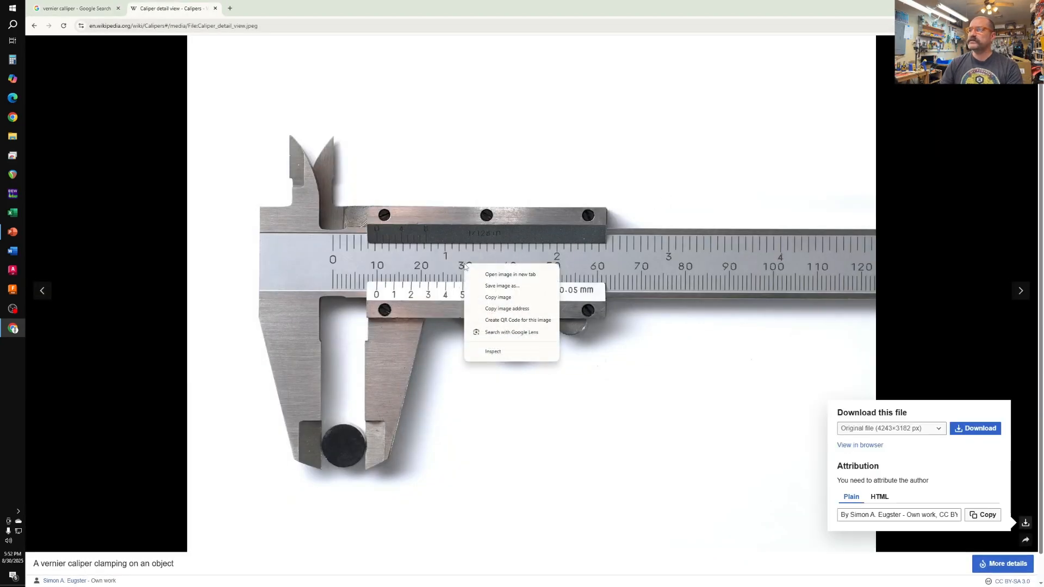
left_click(483, 297)
Switch to the blank PowerPoint presentation, paste the caliper photo onto the slide, and close the design suggestions
left_click(996, 8)
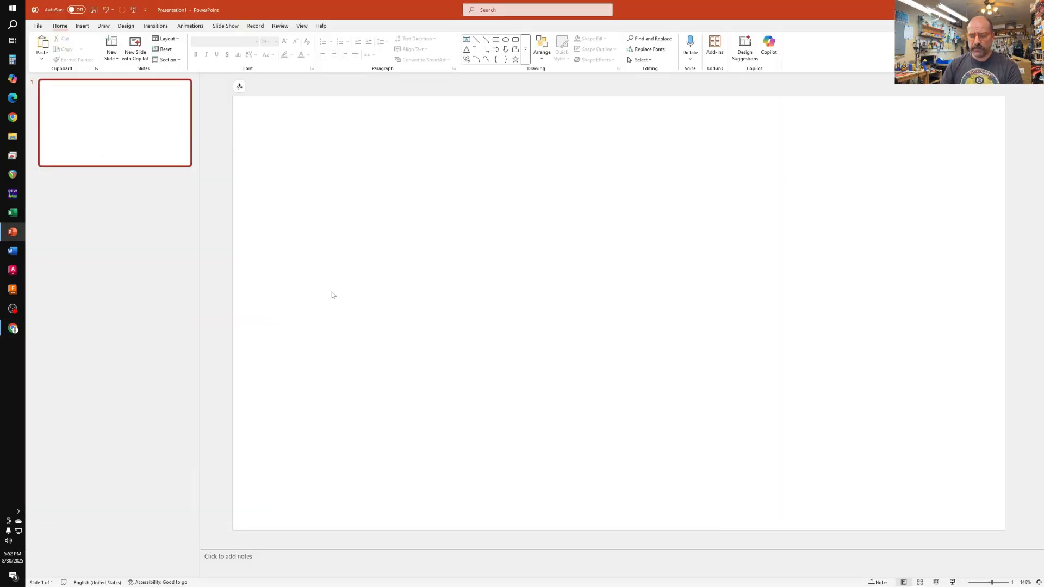
key("ctrl+v")
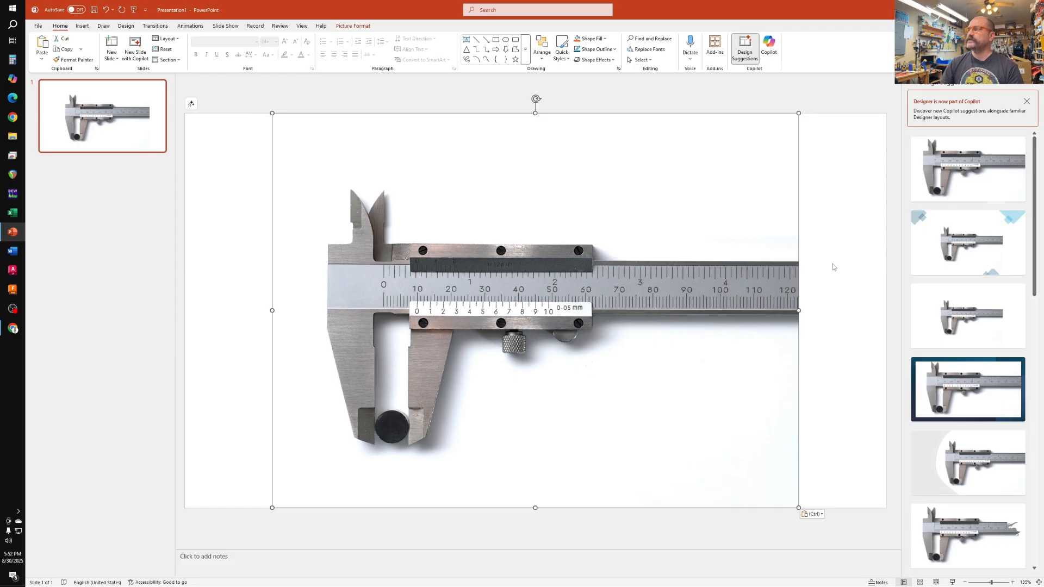
left_click(1033, 87)
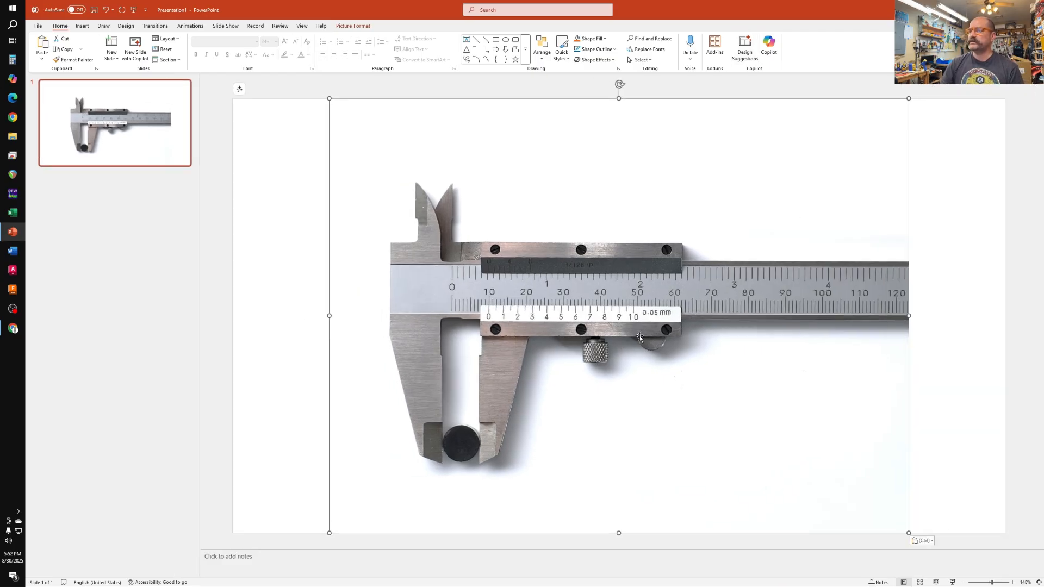
left_click_drag(425, 549, 425, 574)
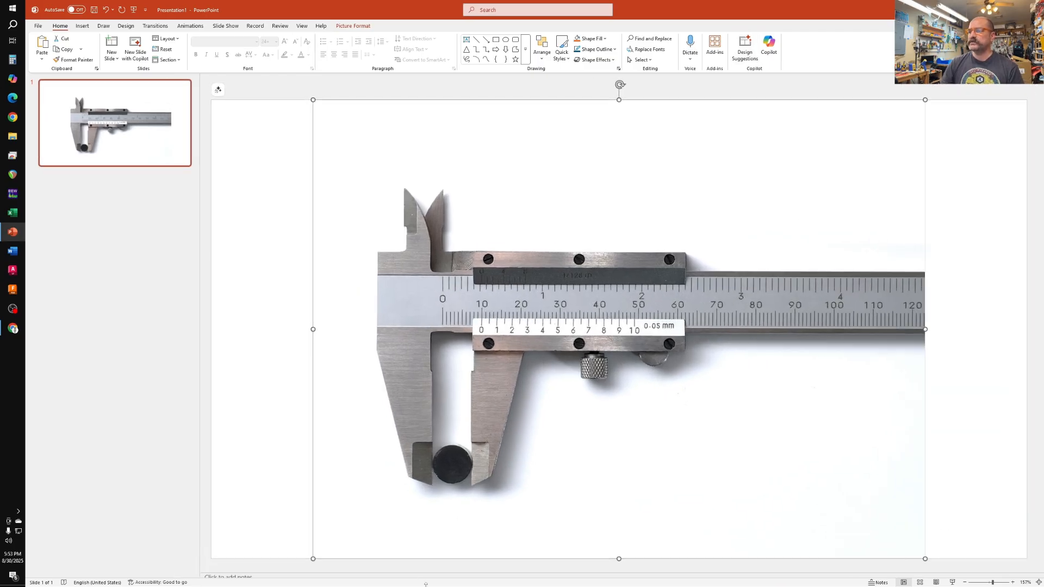
Lock the caliper photo on the slide and deselect it
right_click(564, 321)
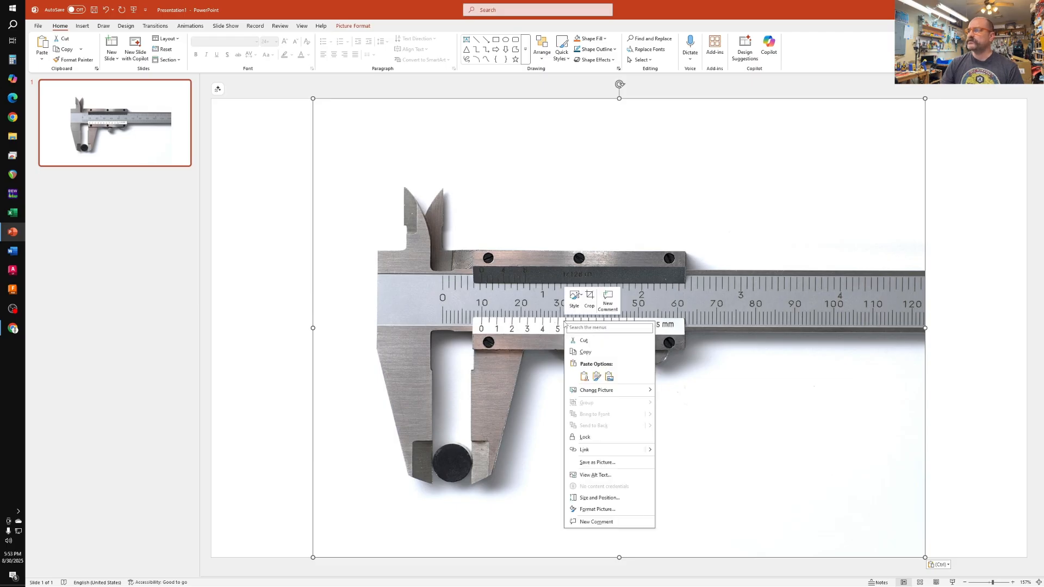
left_click(606, 444)
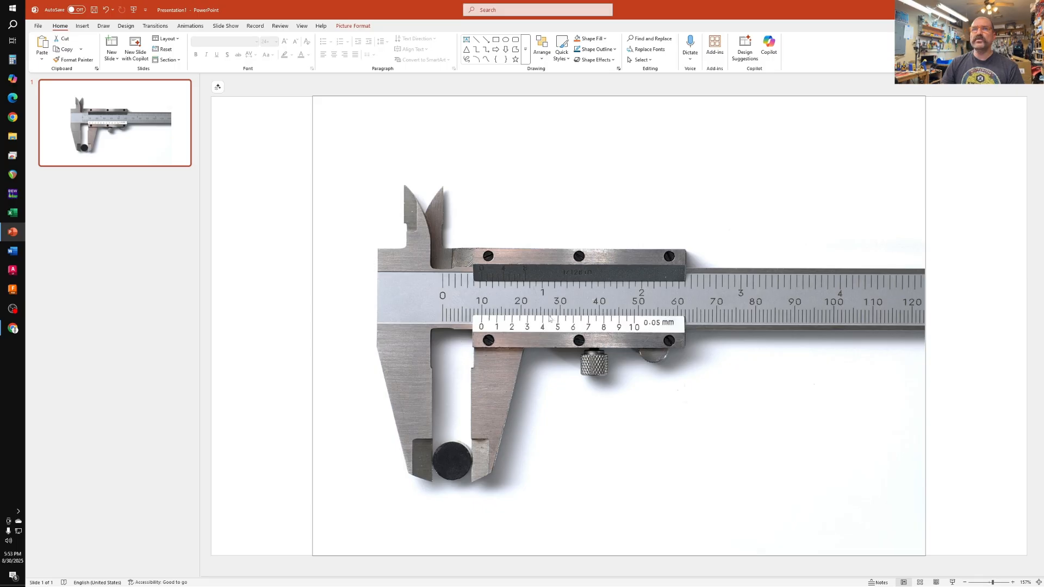
left_click(970, 342)
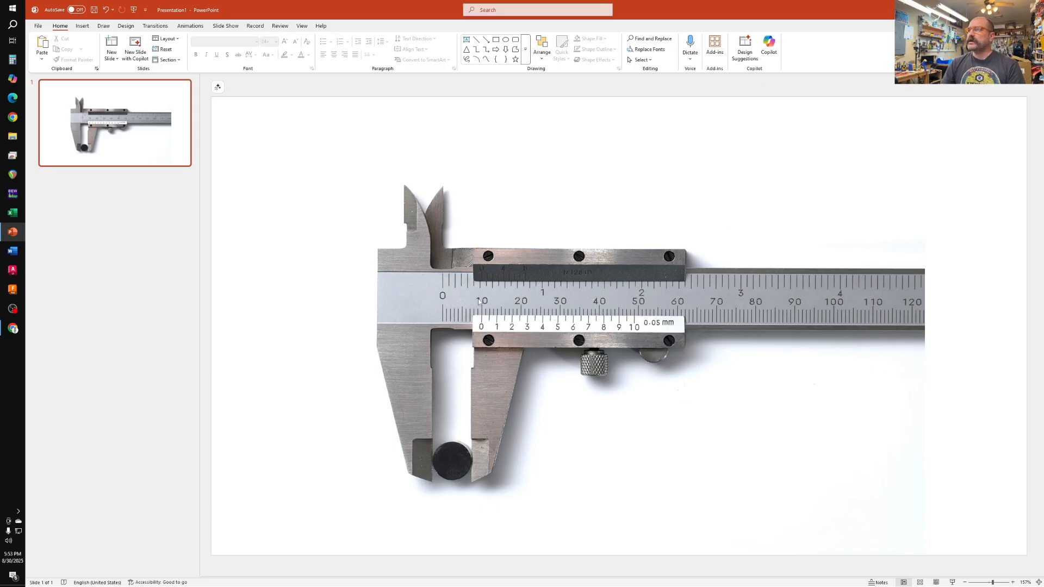
Draw a rectangle about 5.02" wide and 1.31" high over the caliper's main scale, from the fixed jaw's outer edge to the slider's end
scroll(507, 304, "up", 8, "ctrl")
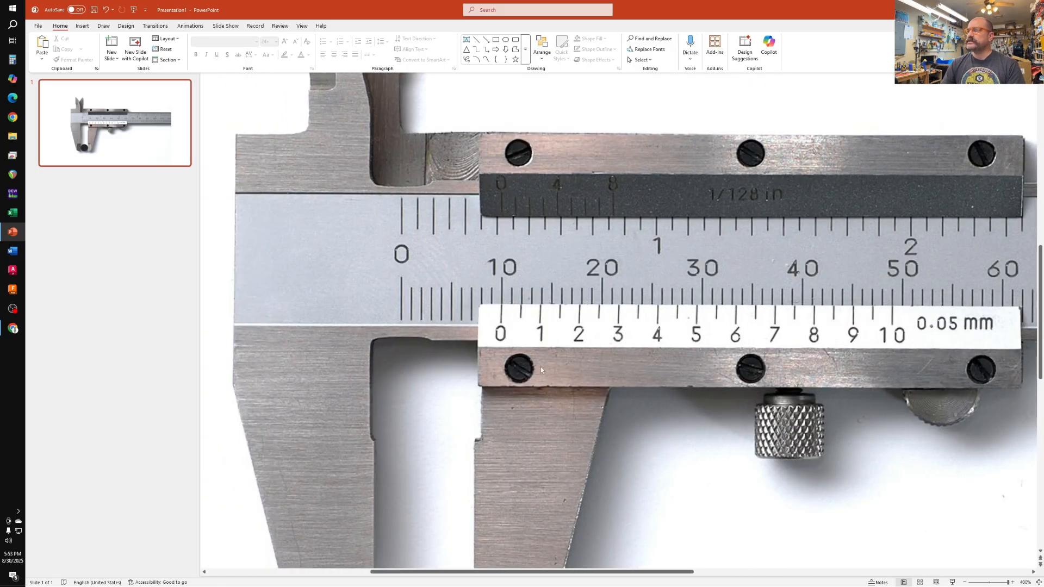
scroll(541, 367, "left", 1)
left_click(496, 40)
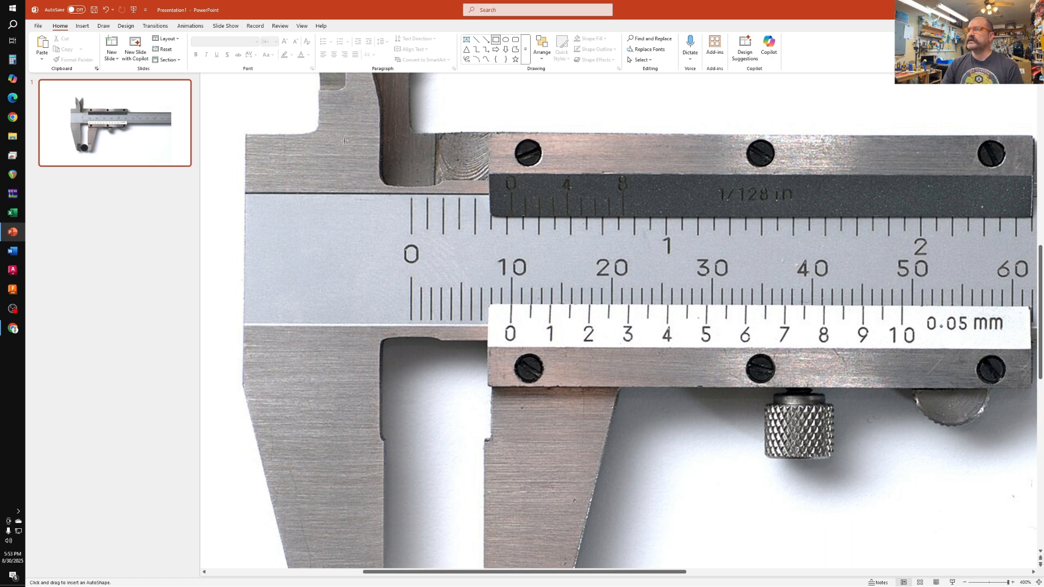
left_click_drag(245, 133, 1018, 342)
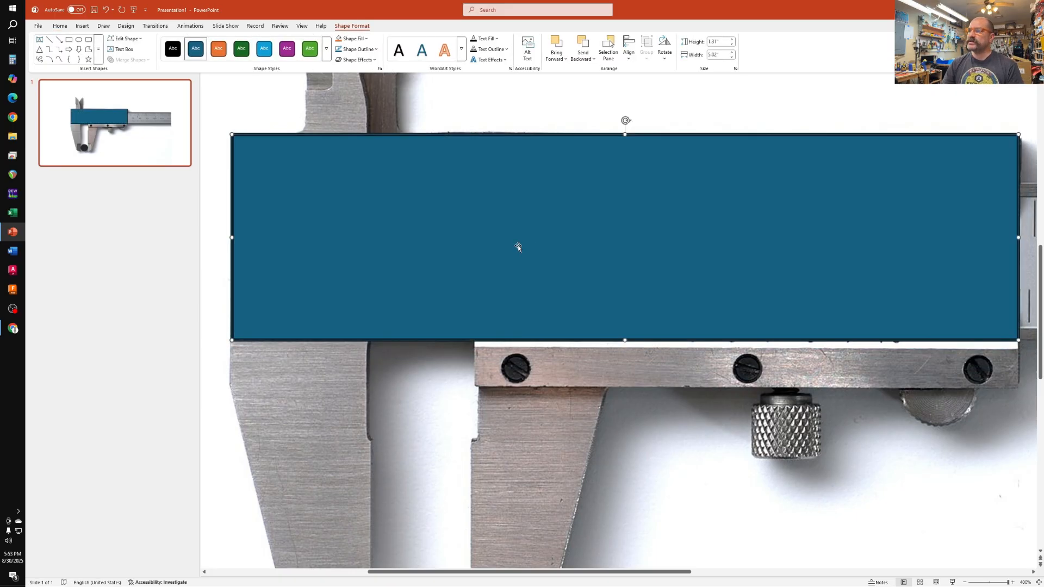
Set the rectangle's solid fill transparency to 60%
right_click(455, 237)
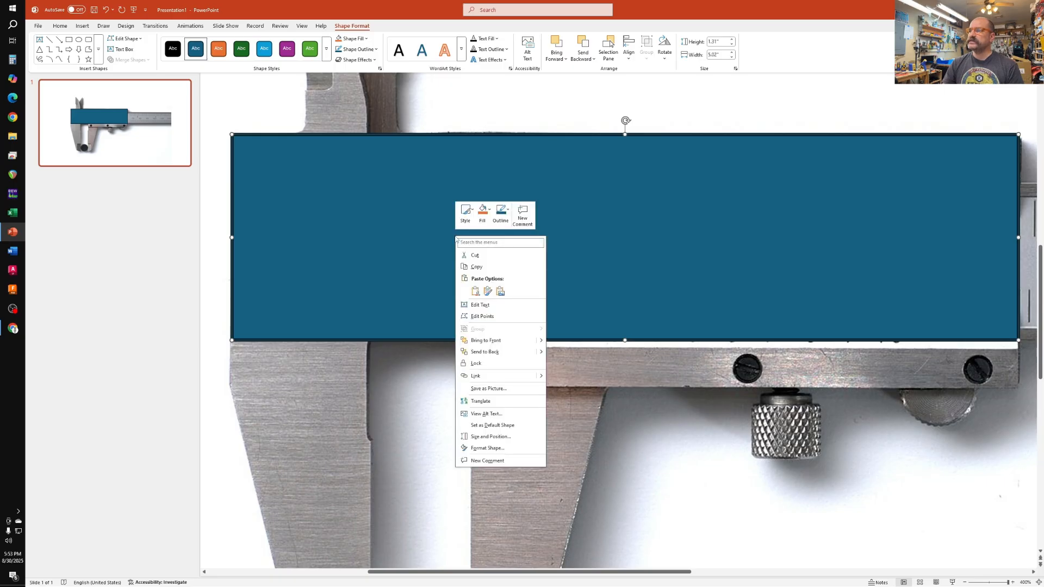
left_click(487, 448)
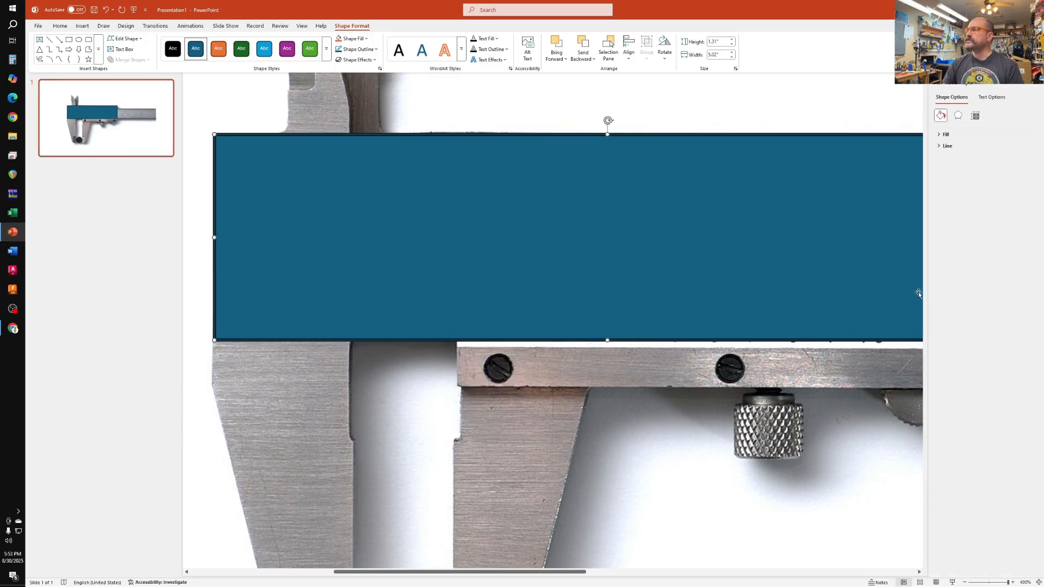
left_click(941, 135)
left_click(1010, 219)
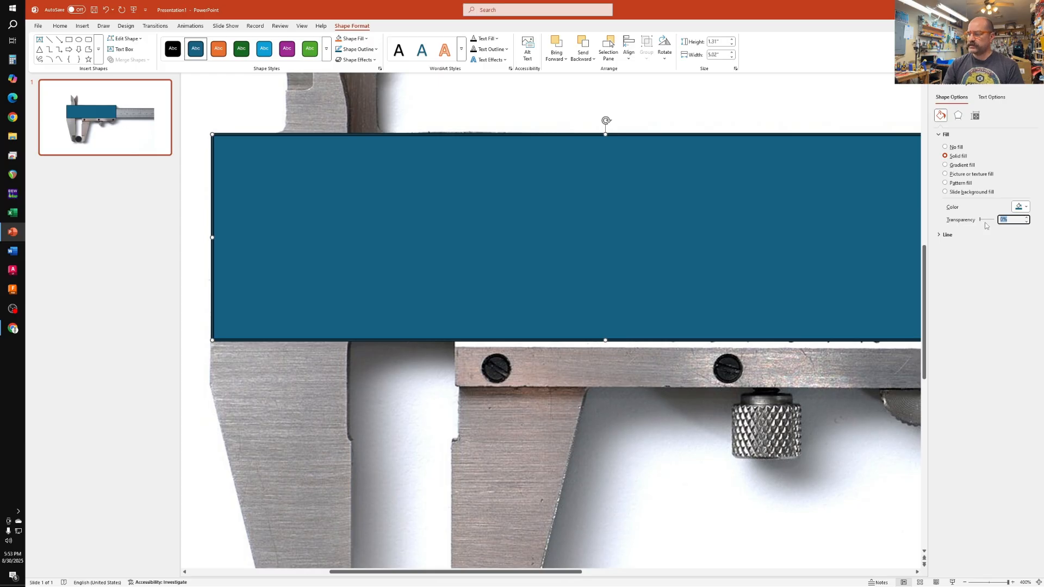
type("60")
key("Return")
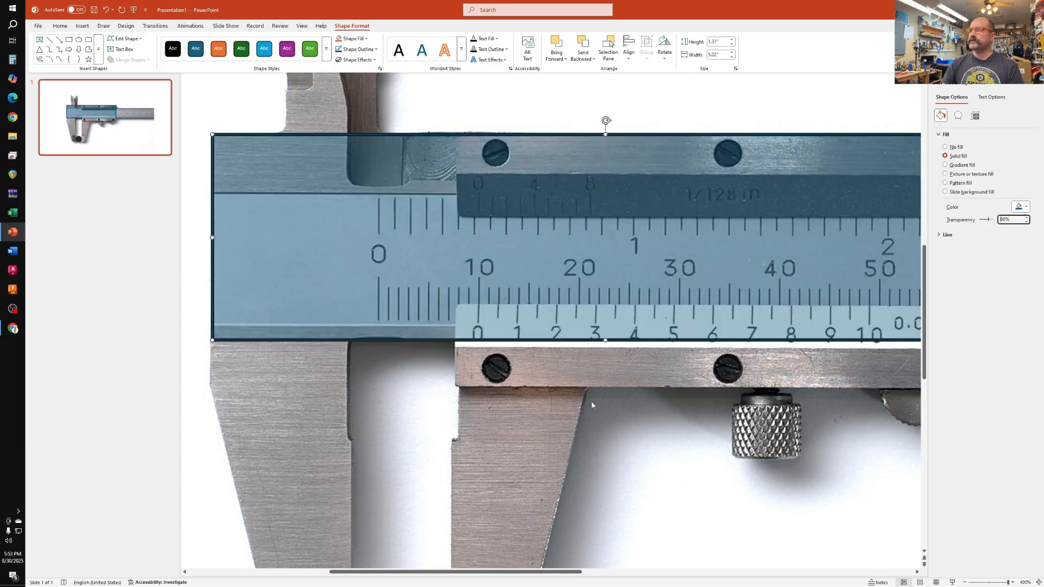
Duplicate the rectangle over the far end of the caliper beam and lower its upper edge to match the beam's height
left_click(350, 266)
scroll(585, 360, "down", 4)
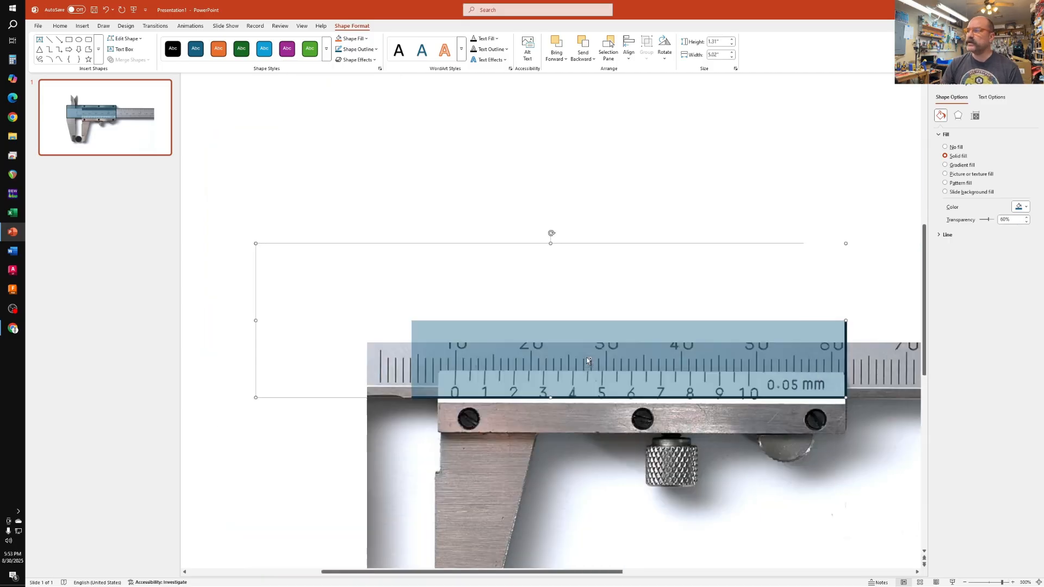
scroll(584, 352, "down", 2)
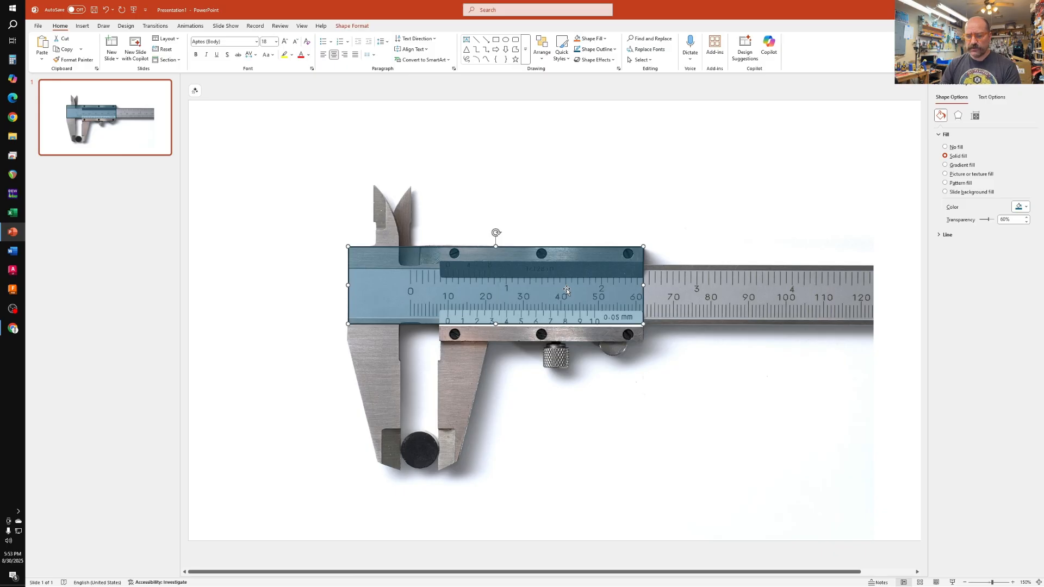
left_click_drag(566, 289, 794, 279)
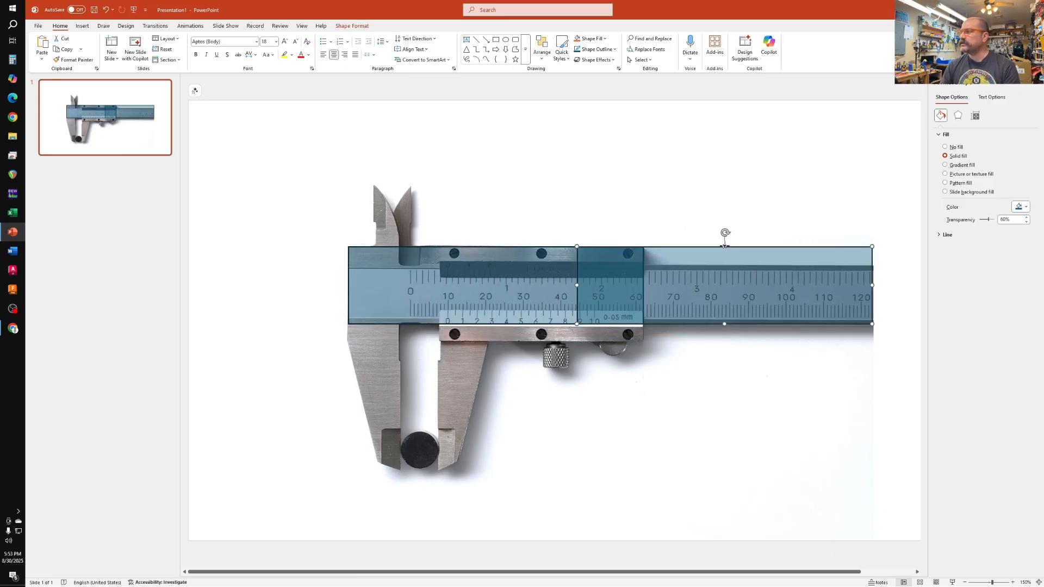
left_click_drag(724, 247, 729, 265)
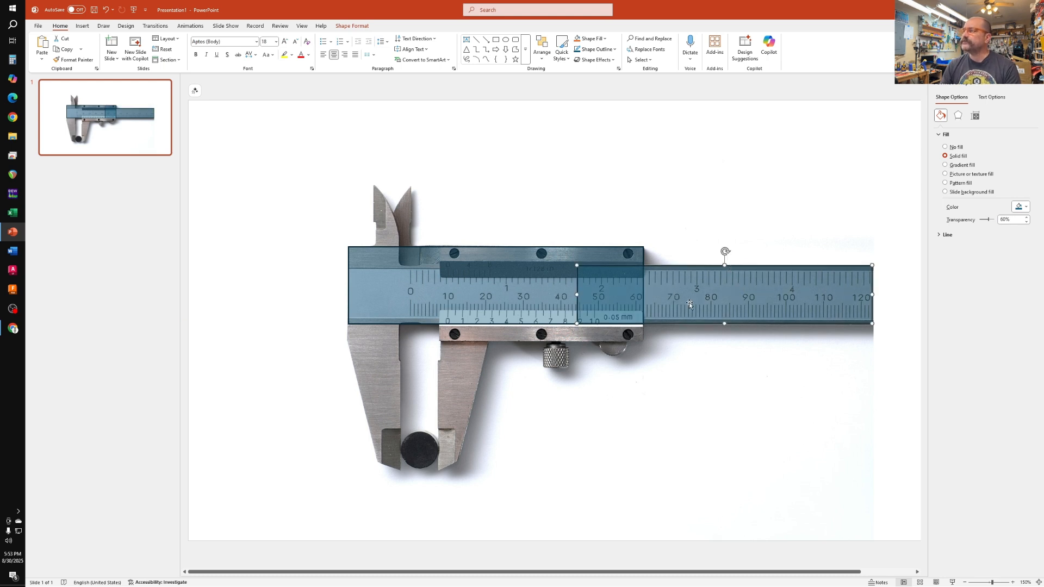
left_click_drag(706, 295, 708, 298)
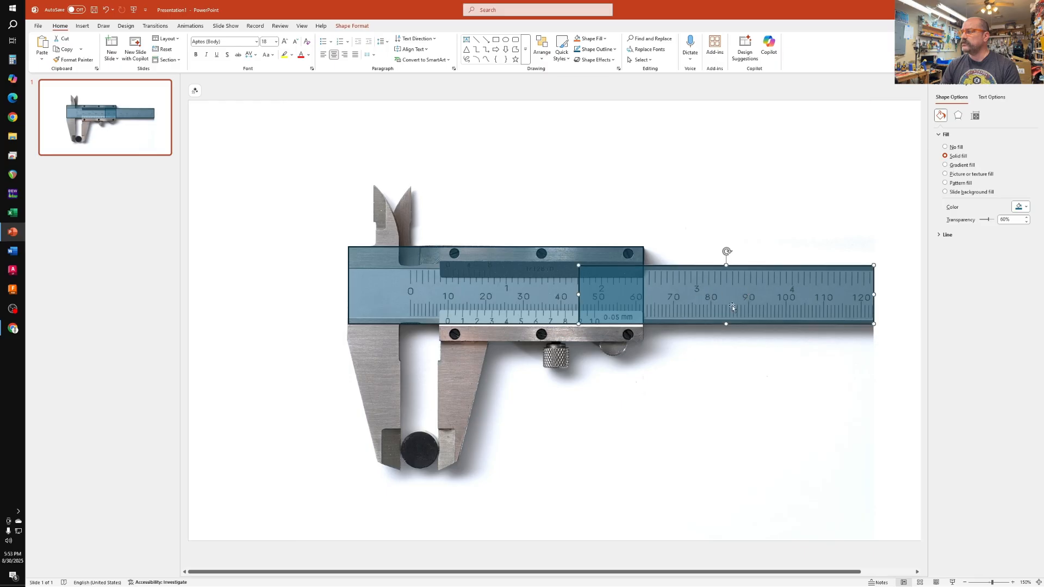
Align the bottom edges of the two overlapping rectangles
left_click(512, 297, "shift")
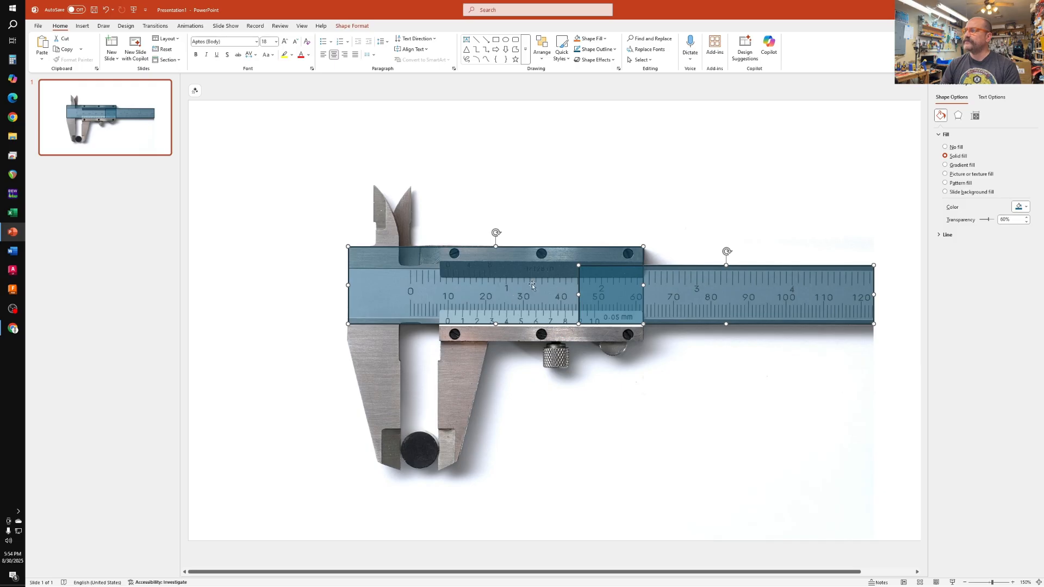
left_click(541, 52)
mouse_move(560, 188)
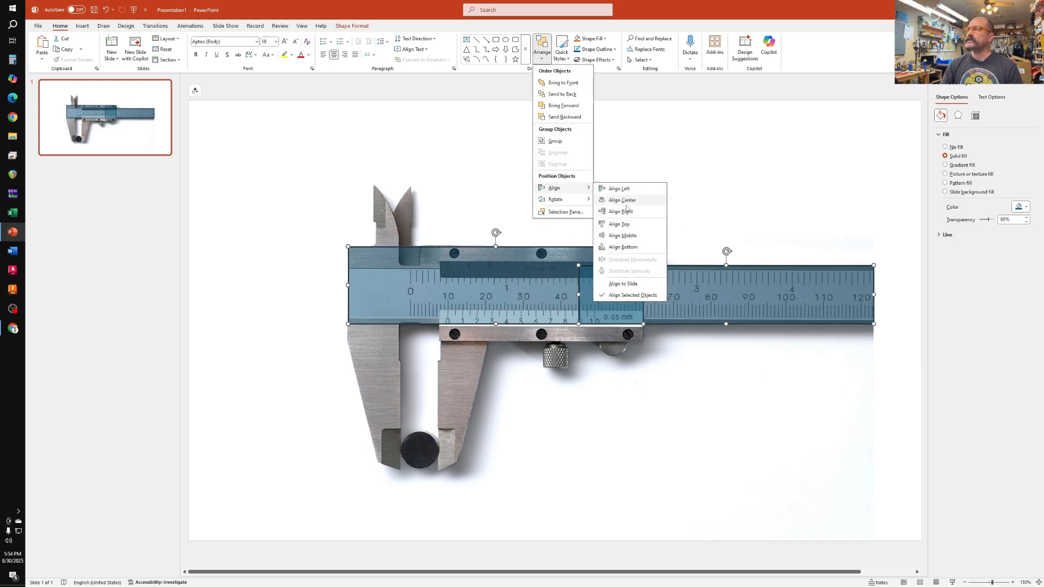
left_click(633, 248)
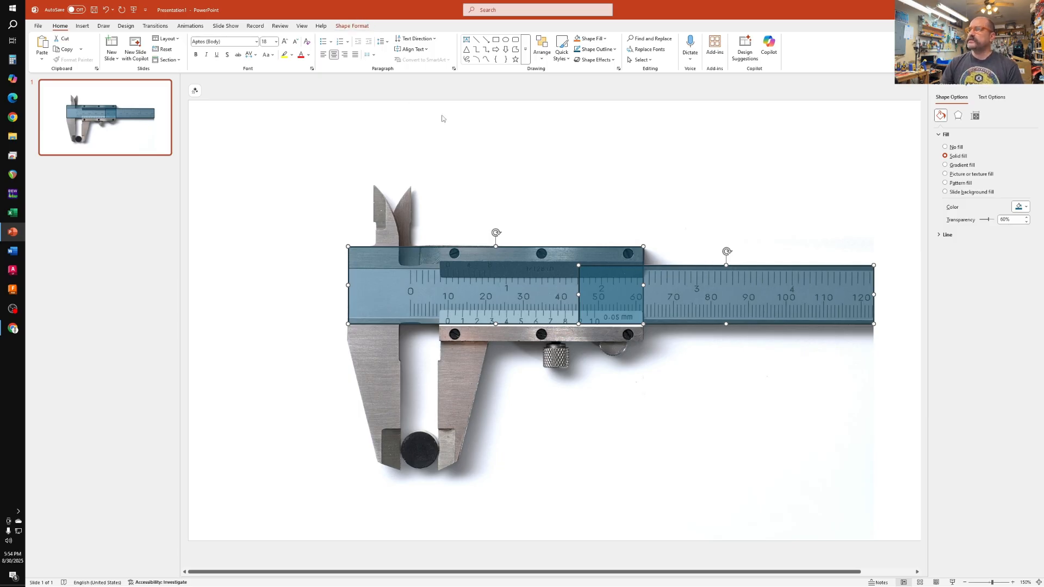
Merge the two rectangles into a single beam shape with Union
left_click(353, 26)
left_click(130, 59)
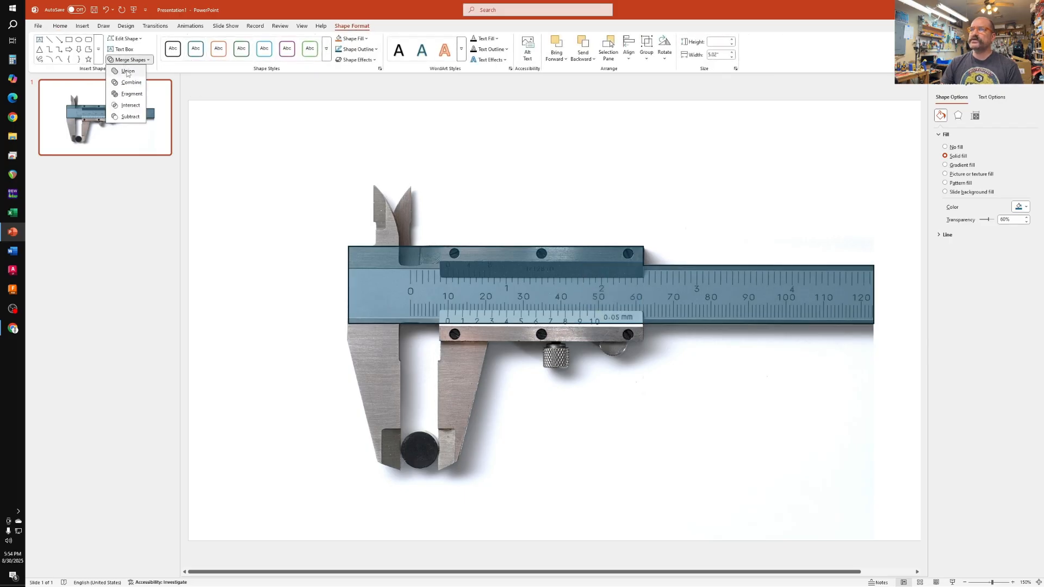
left_click(129, 71)
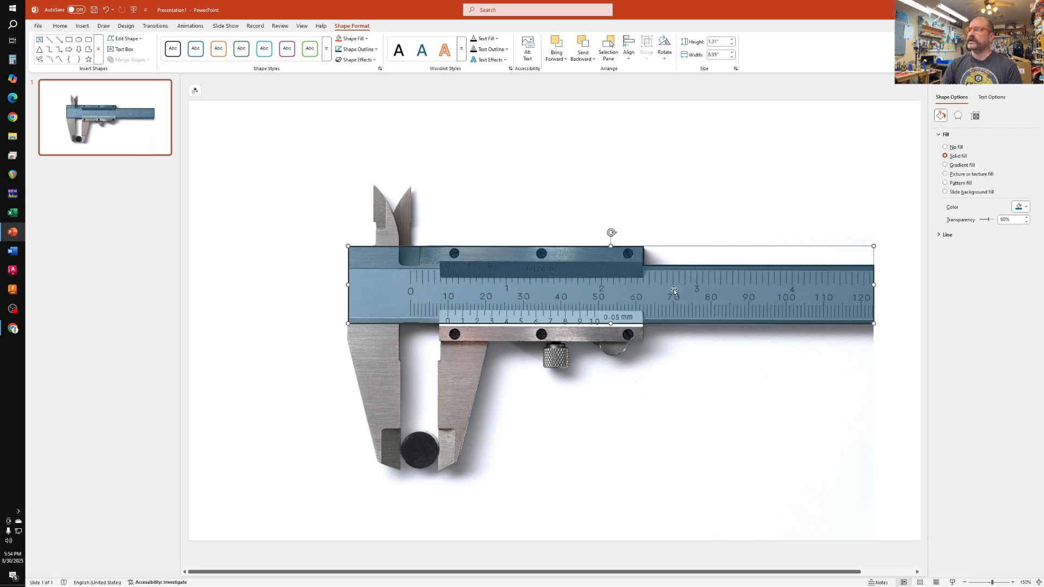
left_click(326, 395)
scroll(403, 362, "up", 8, "ctrl")
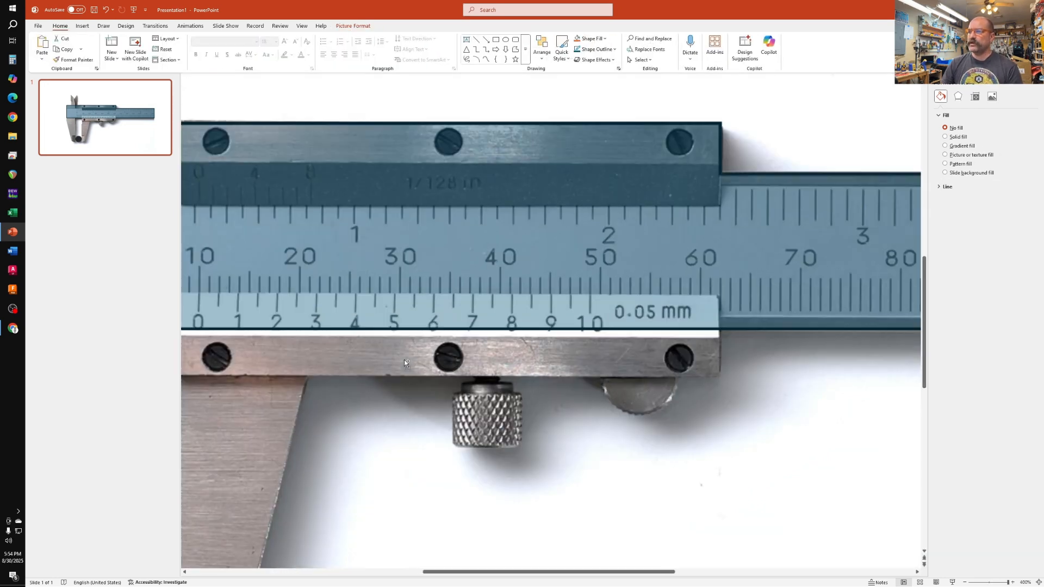
Trace the fixed lower jaw's outline with a freeform shape, extending its upper end over the beam
scroll(403, 360, "left", 5)
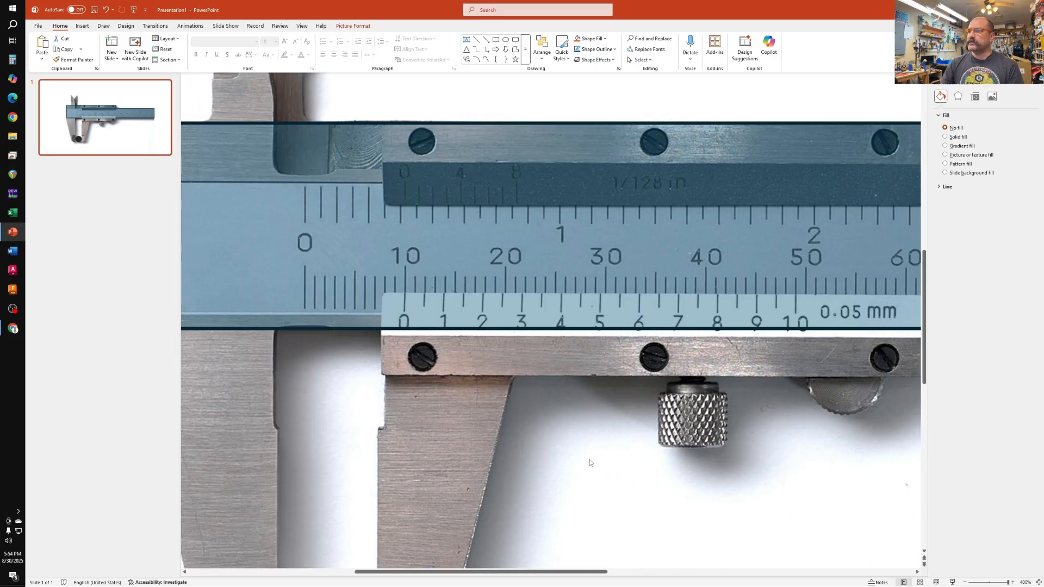
scroll(513, 464, "left", 3)
scroll(457, 459, "down", 3)
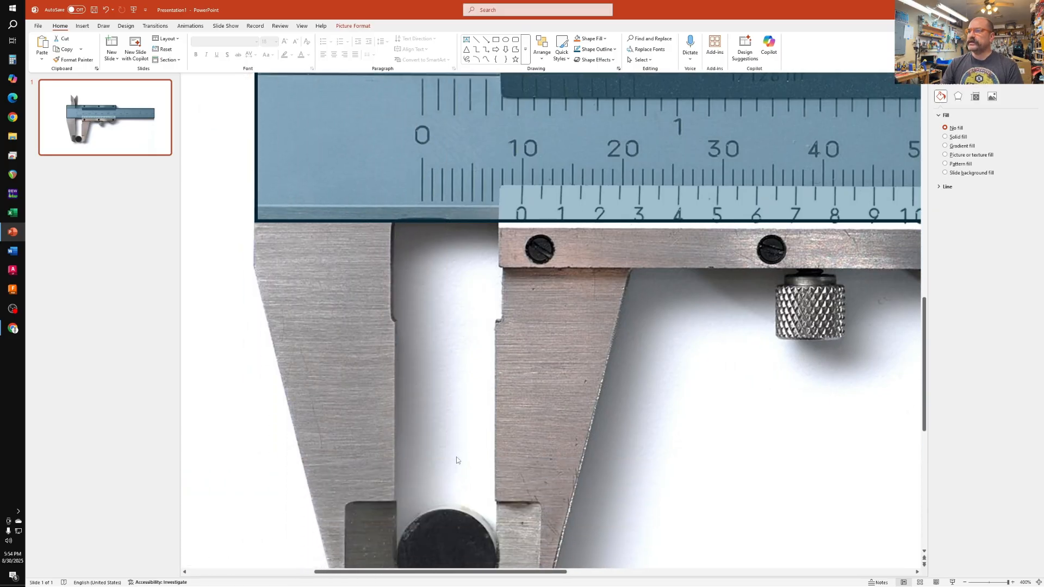
left_click(516, 52)
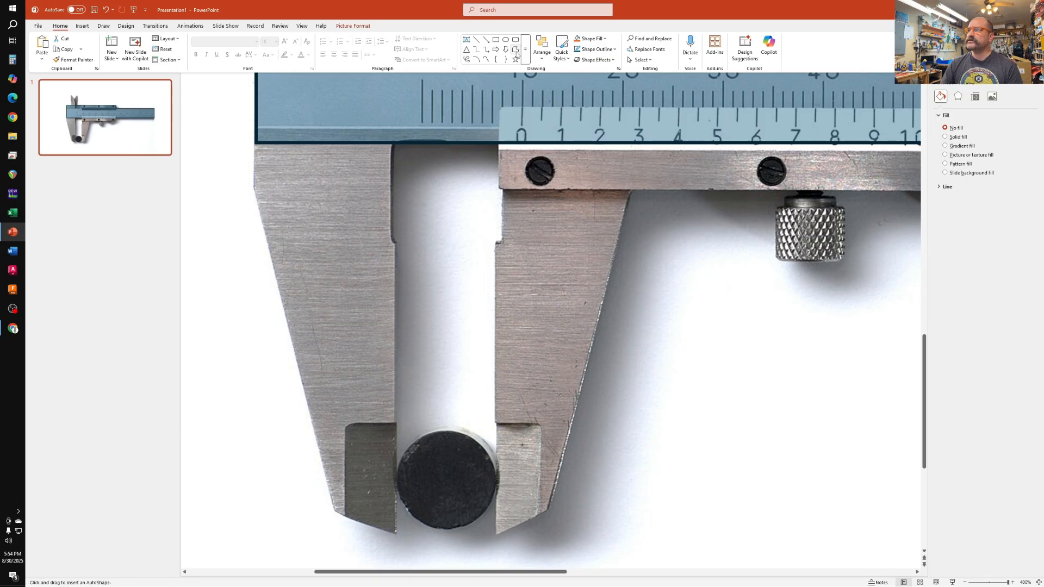
left_click(256, 140)
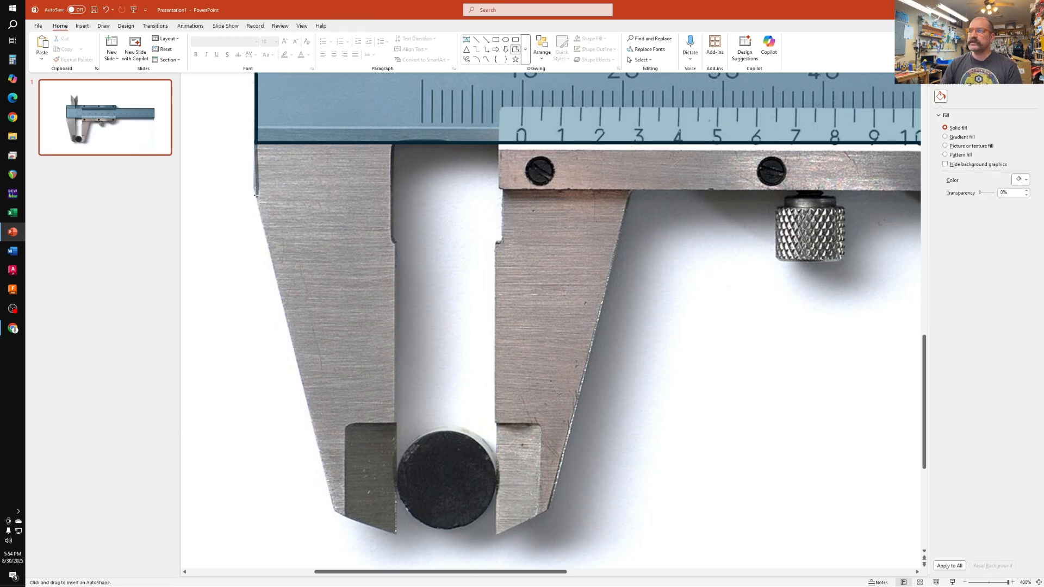
left_click(254, 188)
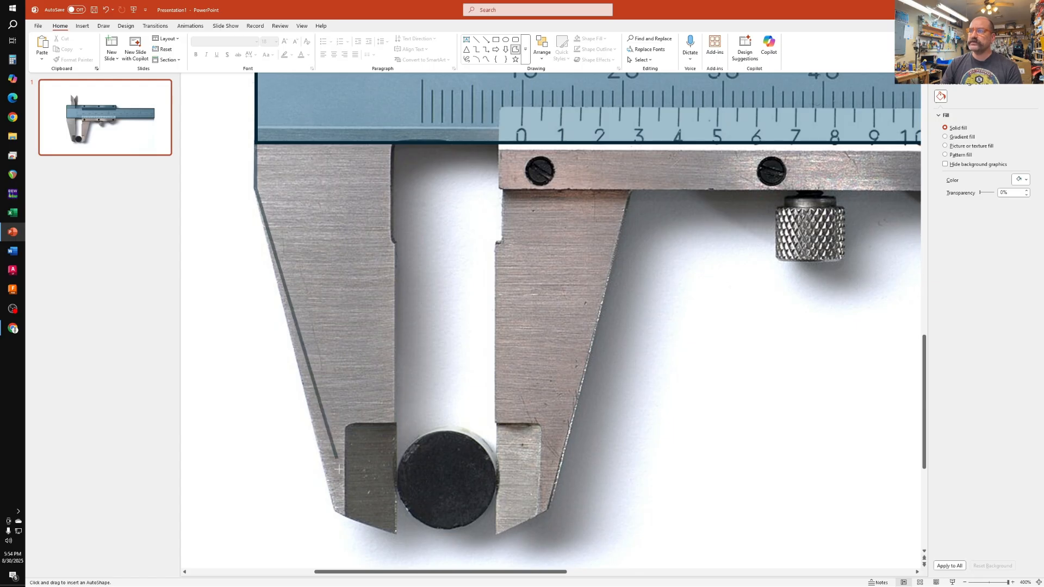
left_click(334, 511)
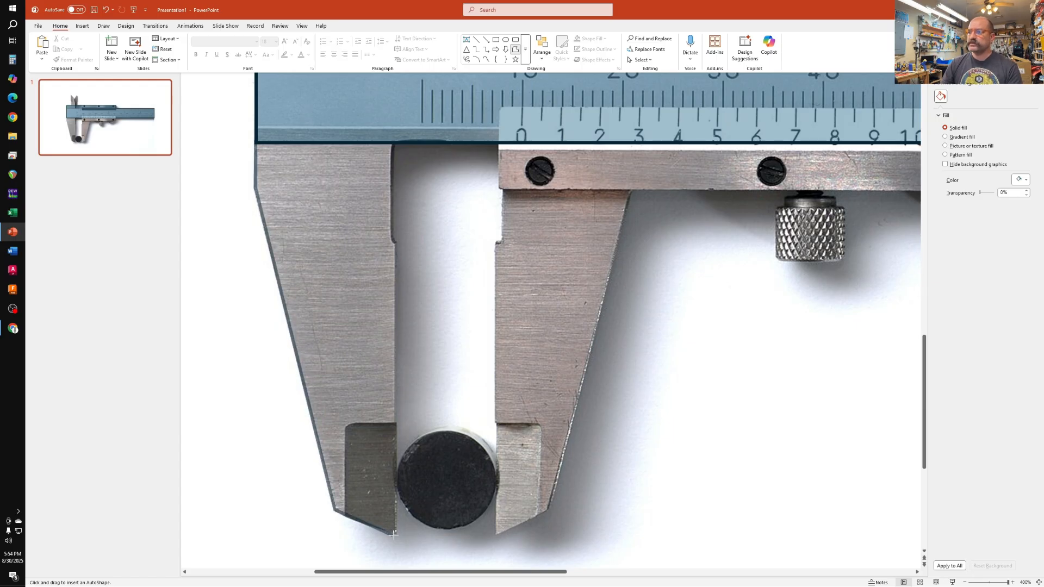
left_click(395, 534)
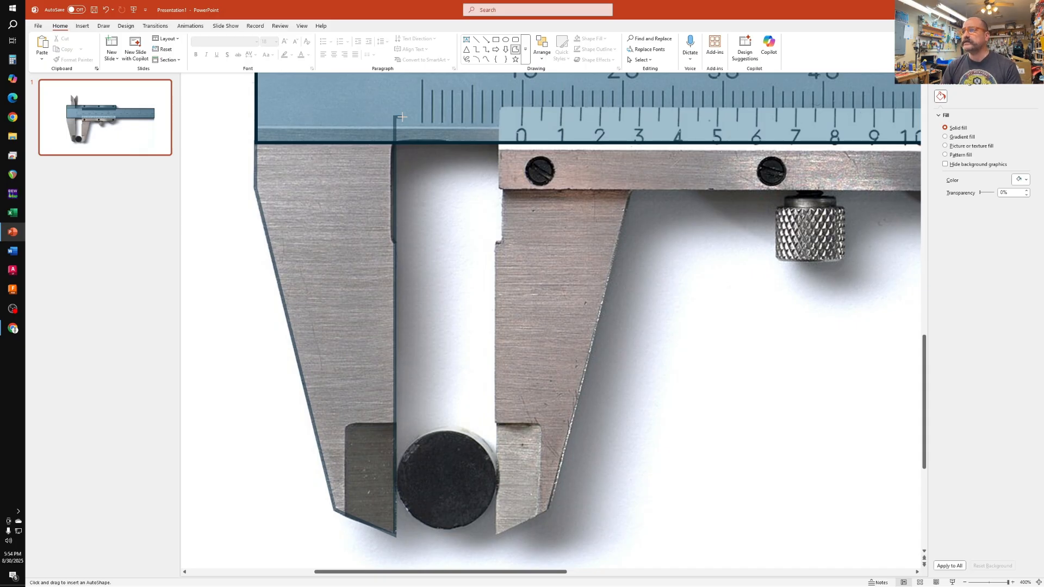
left_click(395, 116)
double_click(280, 118)
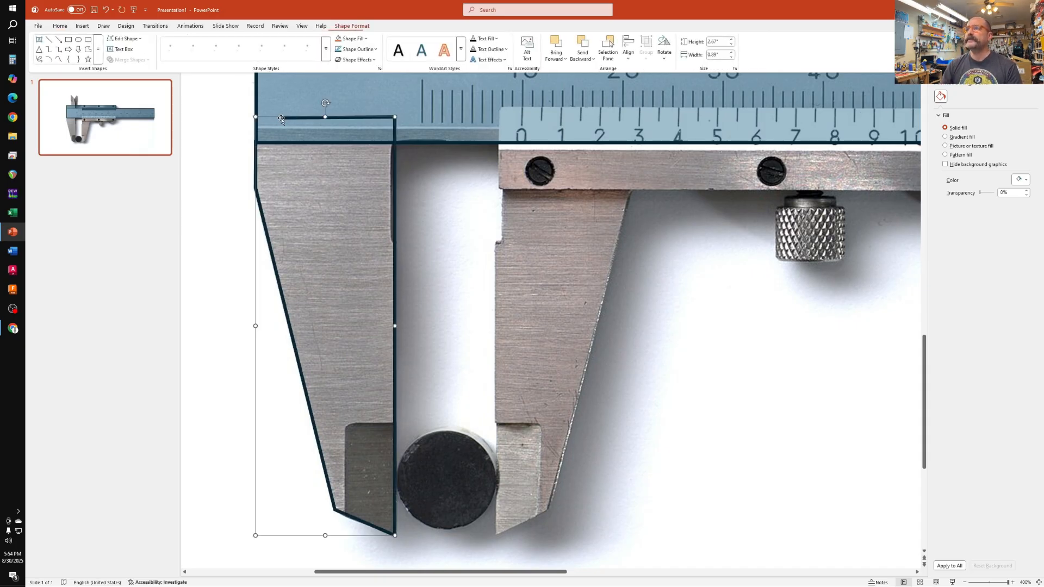
Fill the fixed jaw shape with Dark Teal, Accent 1, and copy the beam shape's formatting onto it
left_click(363, 39)
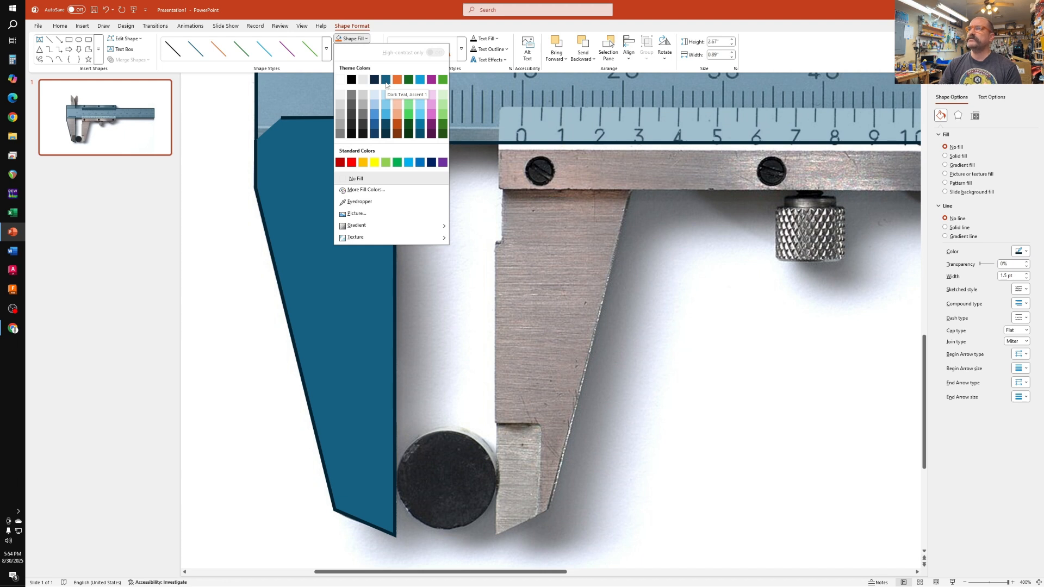
left_click(386, 80)
left_click(437, 122)
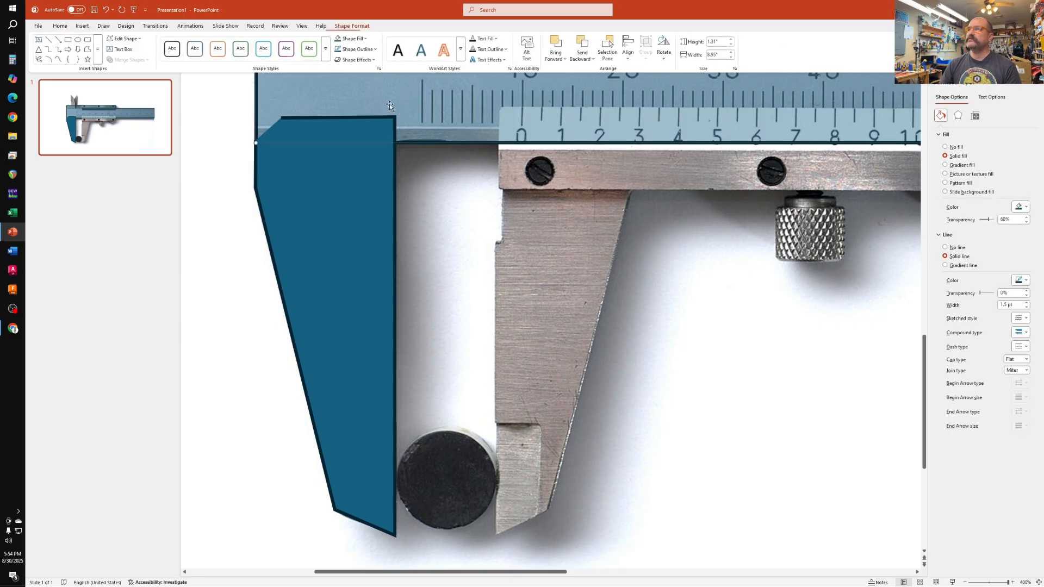
left_click(60, 25)
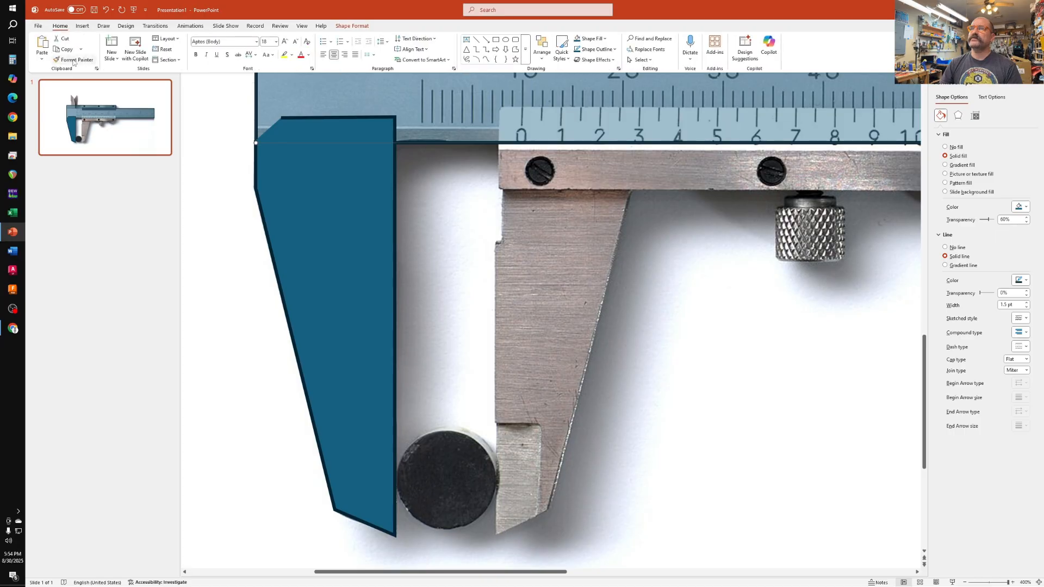
left_click(298, 180)
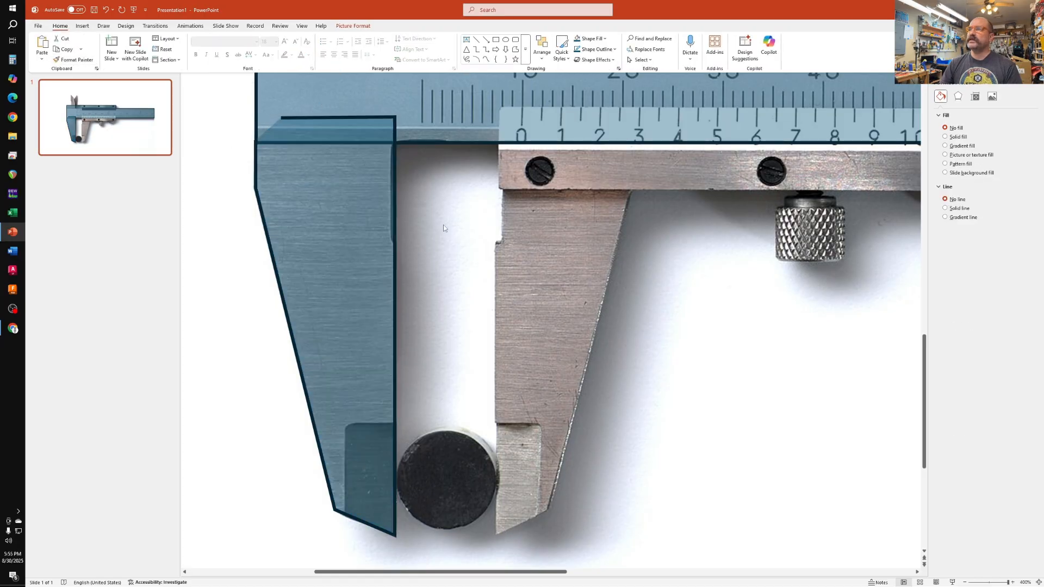
Align the left edges of the fixed jaw shape and the beam shape
scroll(443, 228, "down", 5)
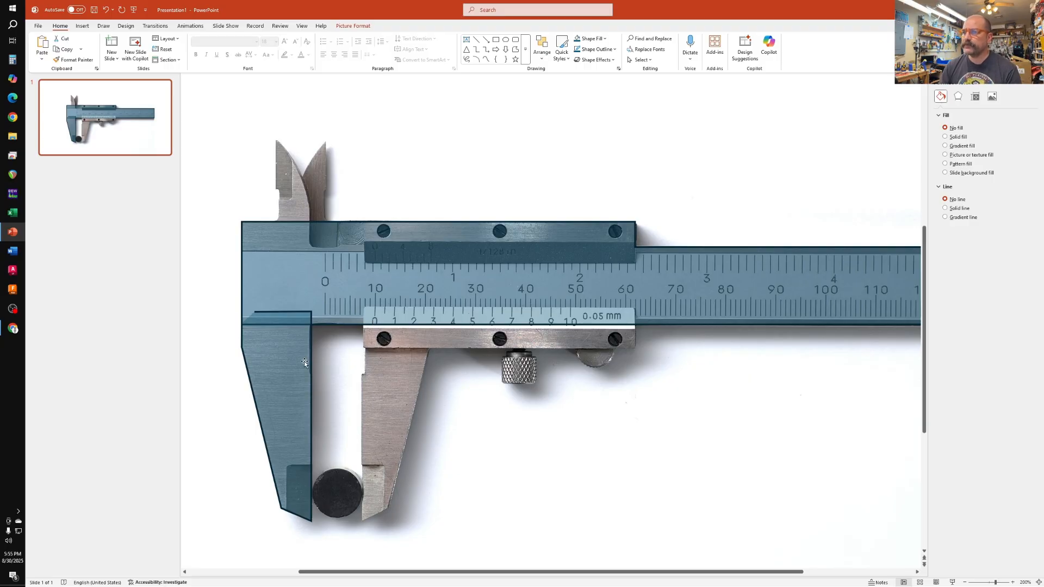
left_click(304, 362)
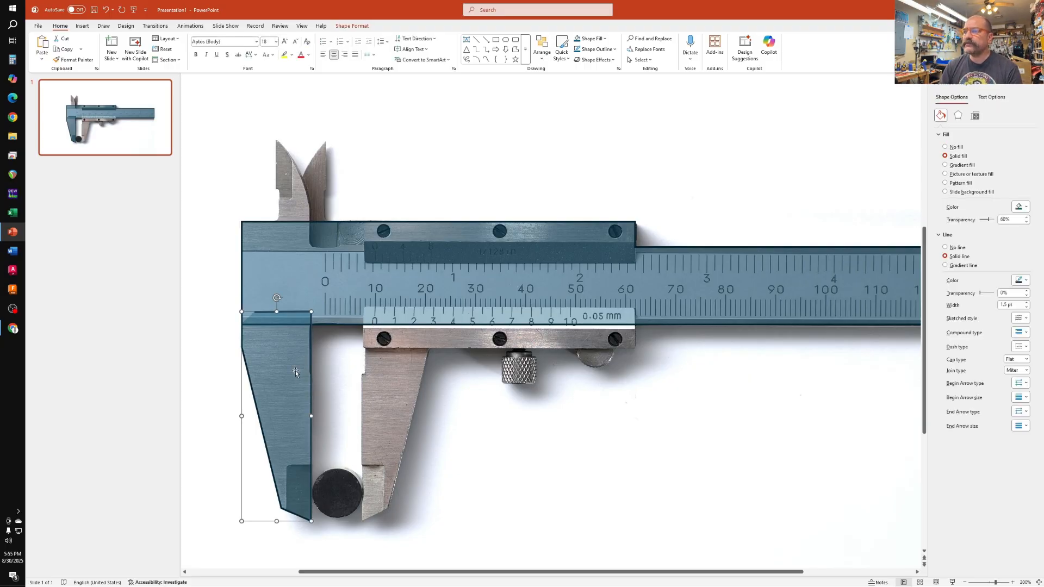
left_click(311, 293, "shift")
left_click(542, 49)
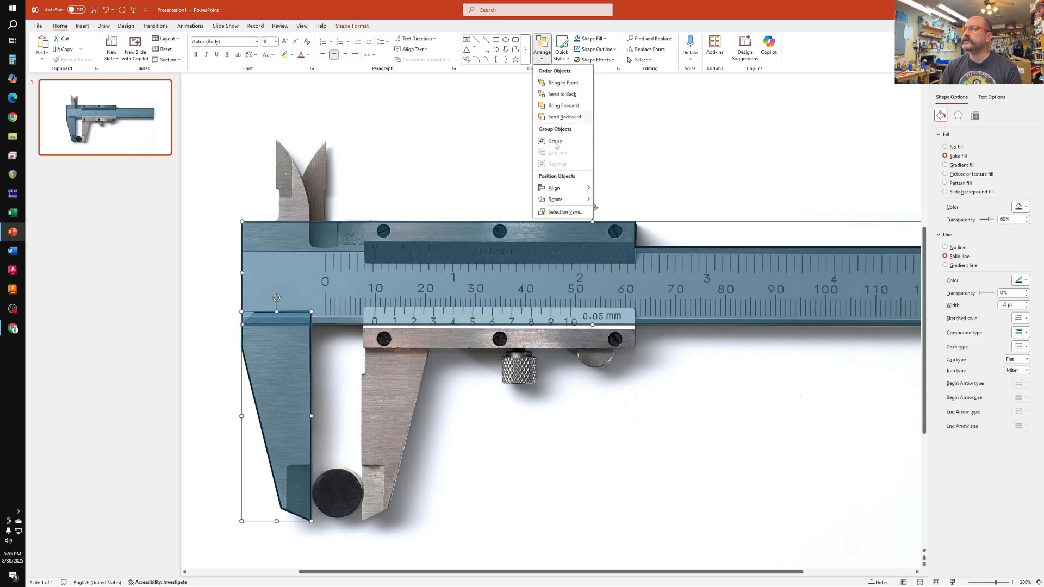
mouse_move(568, 188)
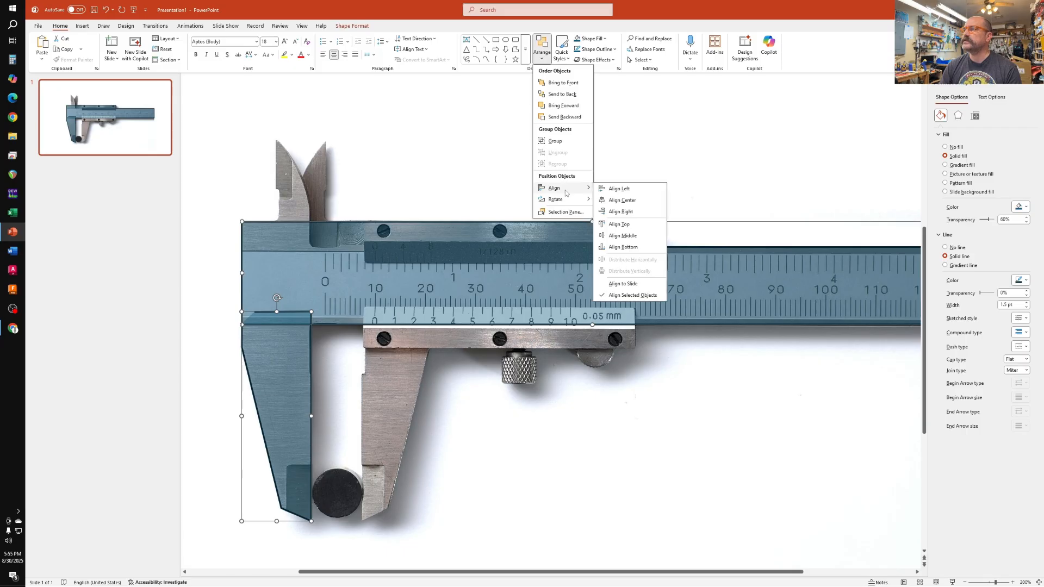
left_click(618, 190)
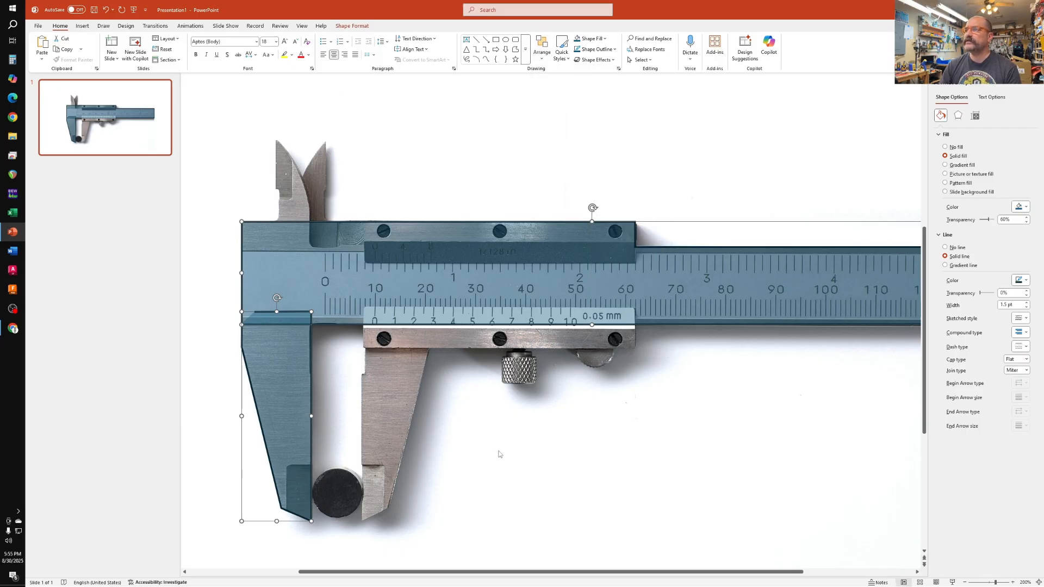
Duplicate the fixed jaw shape and move the copy over the sliding jaw
left_click(307, 398)
key("ctrl+d")
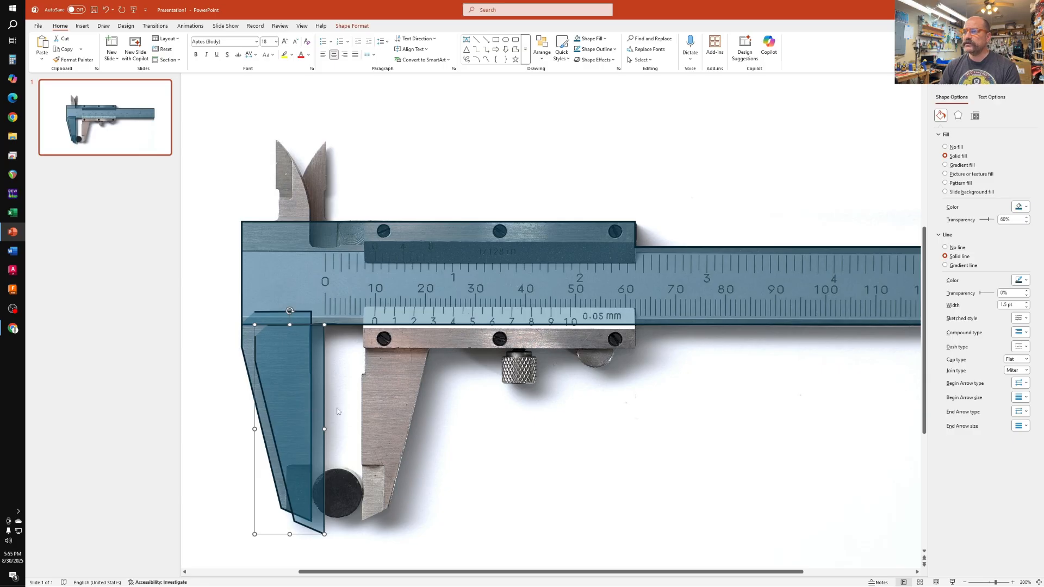
left_click_drag(306, 399, 400, 385)
Flip the copied jaw shape horizontally and position it to match the sliding jaw in the photo
left_click(542, 52)
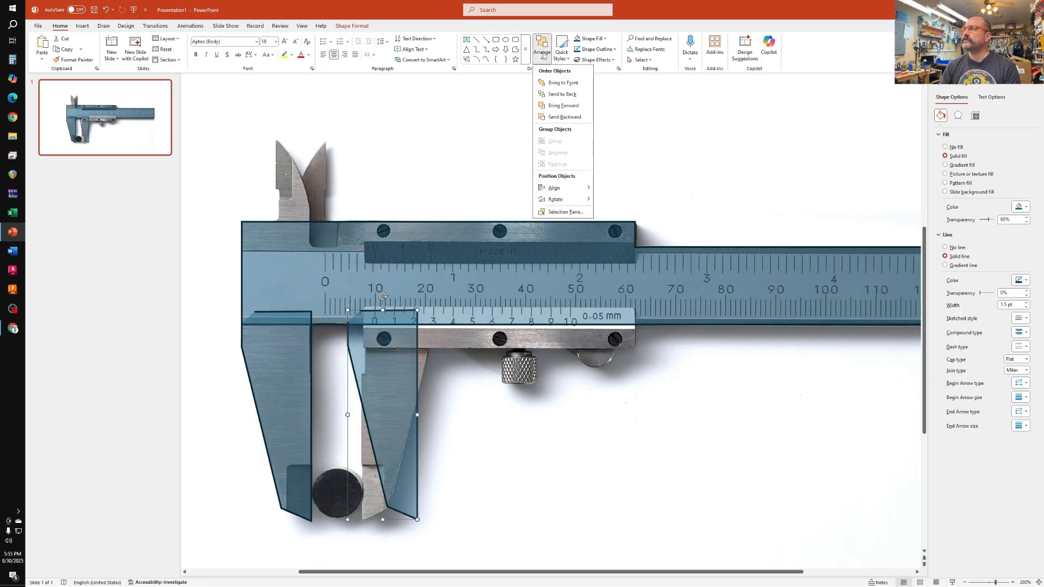
mouse_move(555, 199)
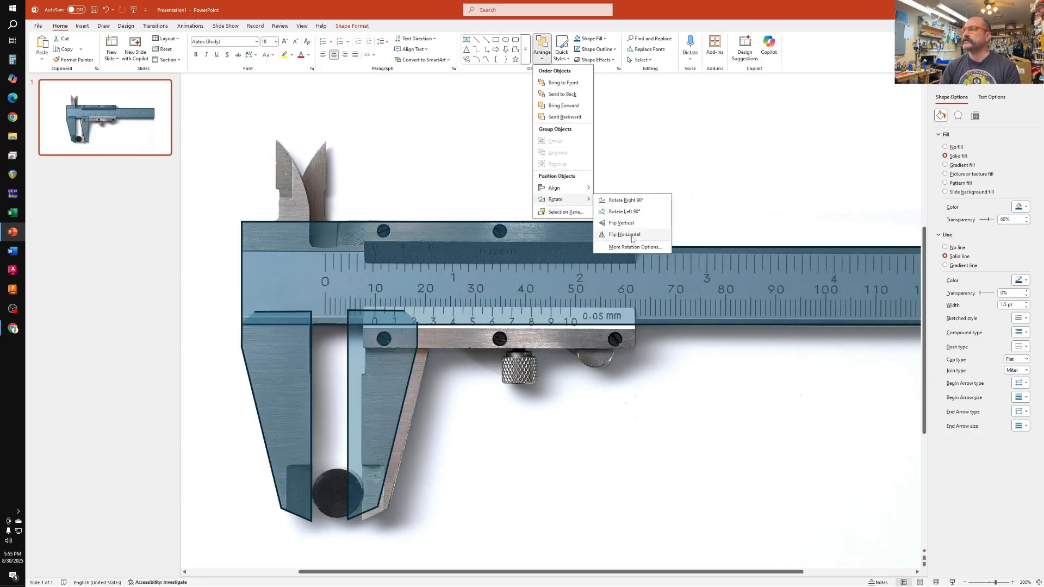
left_click(644, 235)
left_click_drag(365, 380, 390, 386)
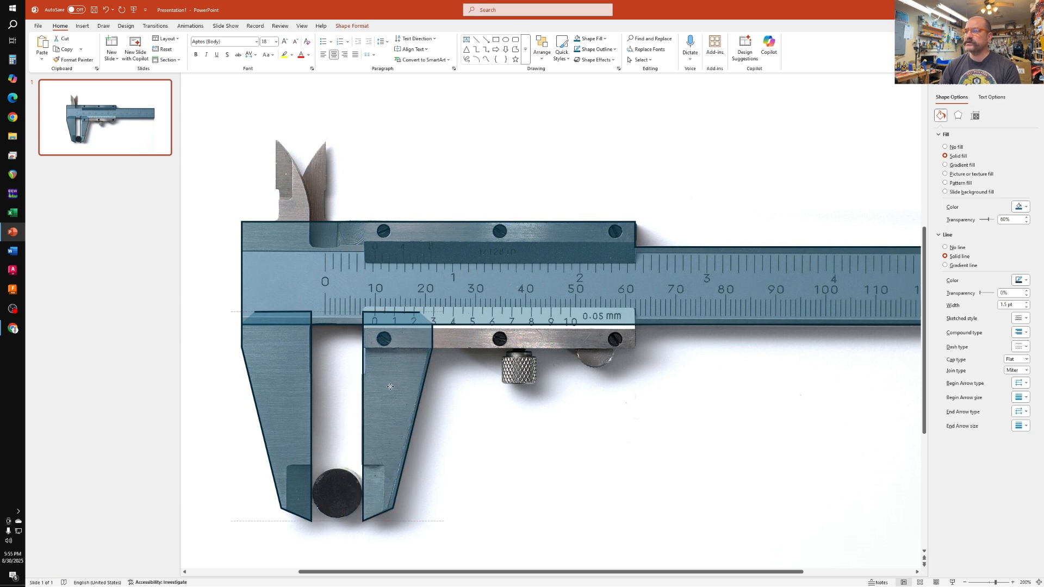
left_click_drag(391, 386, 390, 387)
left_click_drag(391, 386, 390, 387)
left_click(494, 413)
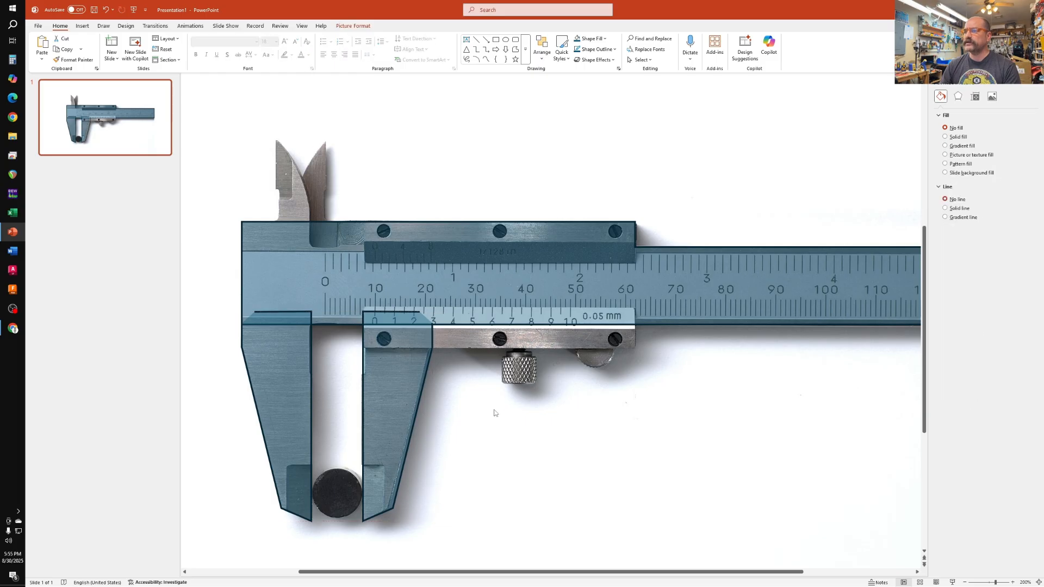
Merge the fixed jaw shape and the beam shape into one with Union
left_click(299, 386)
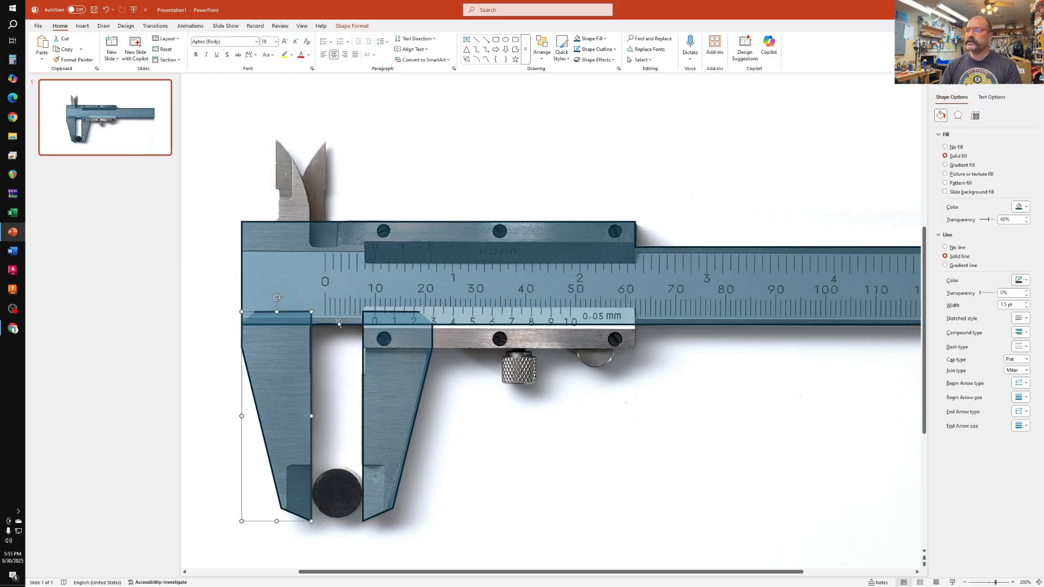
left_click(333, 270, "shift")
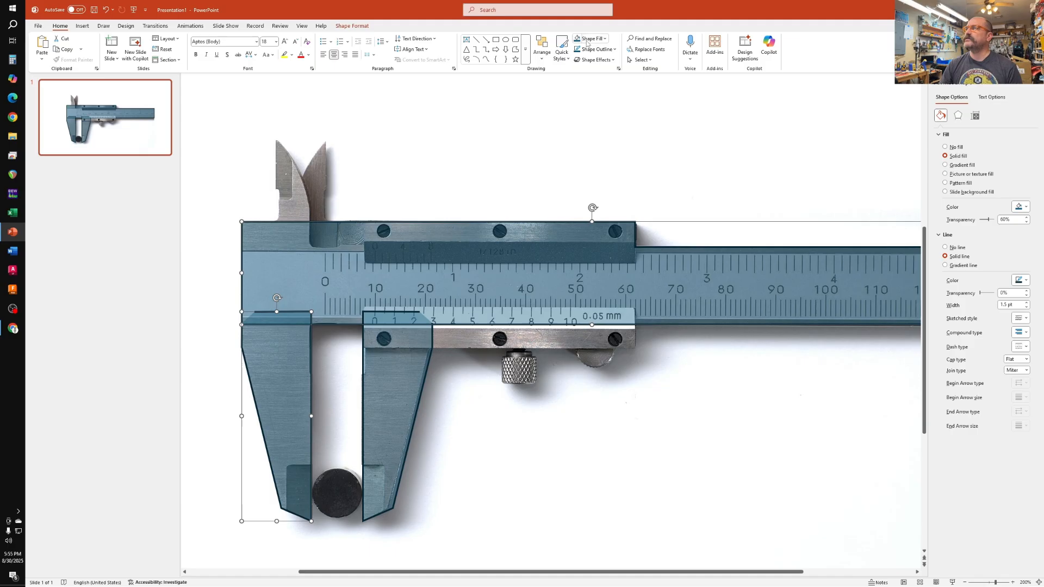
left_click(352, 26)
left_click(129, 59)
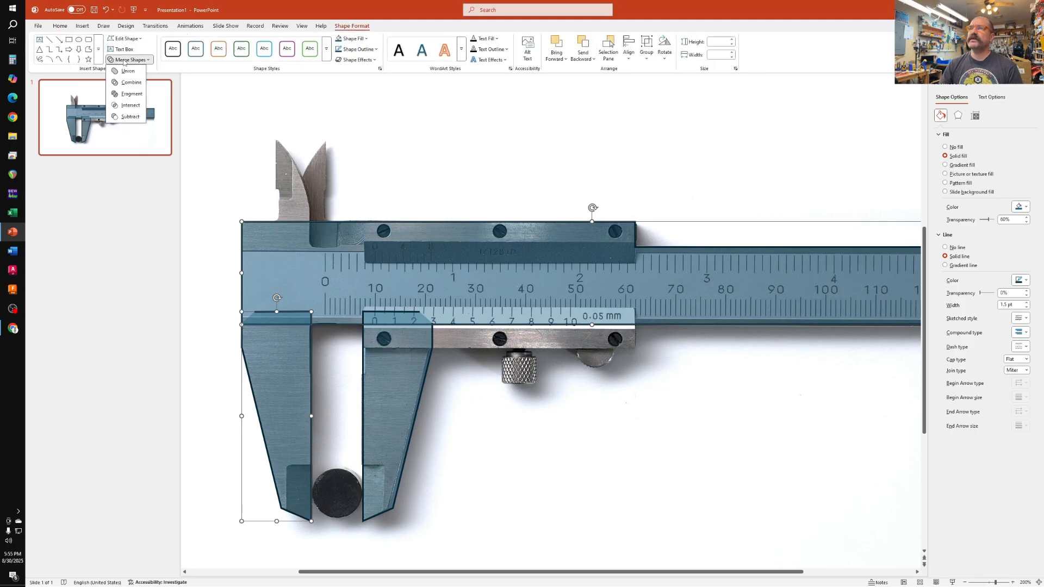
left_click(123, 71)
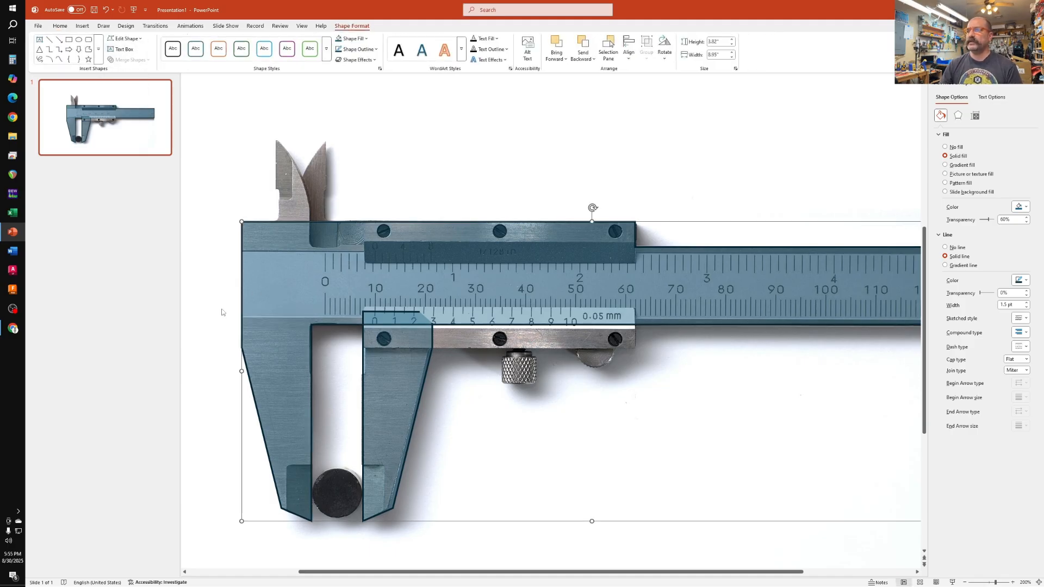
Draw a rounded rectangle over the recess on the fixed jaw's inner edge, just below the beam
left_click(302, 328)
scroll(353, 356, "up", 5, "ctrl")
scroll(351, 354, "left", 5)
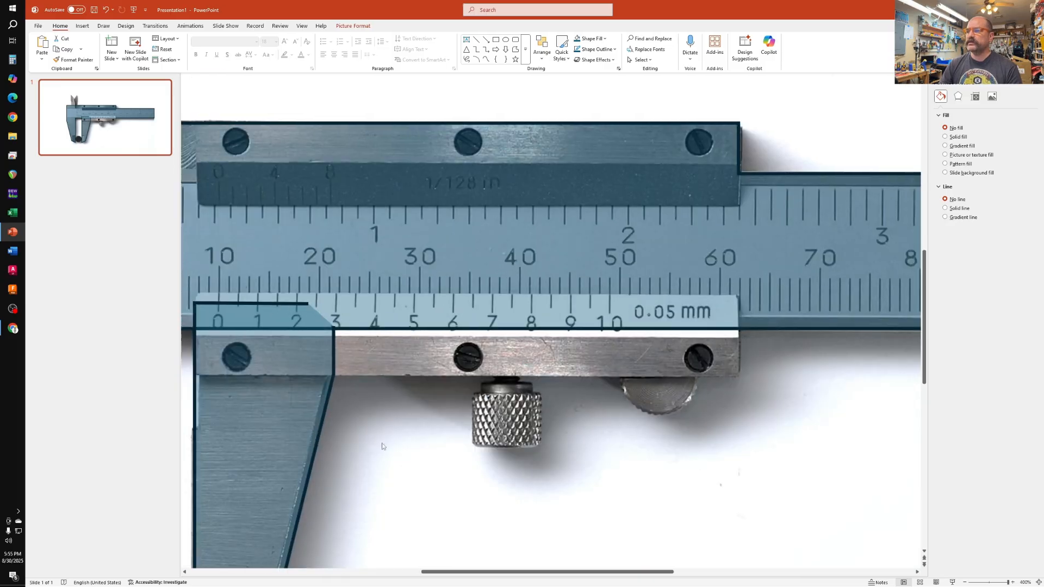
scroll(312, 402, "right", 5)
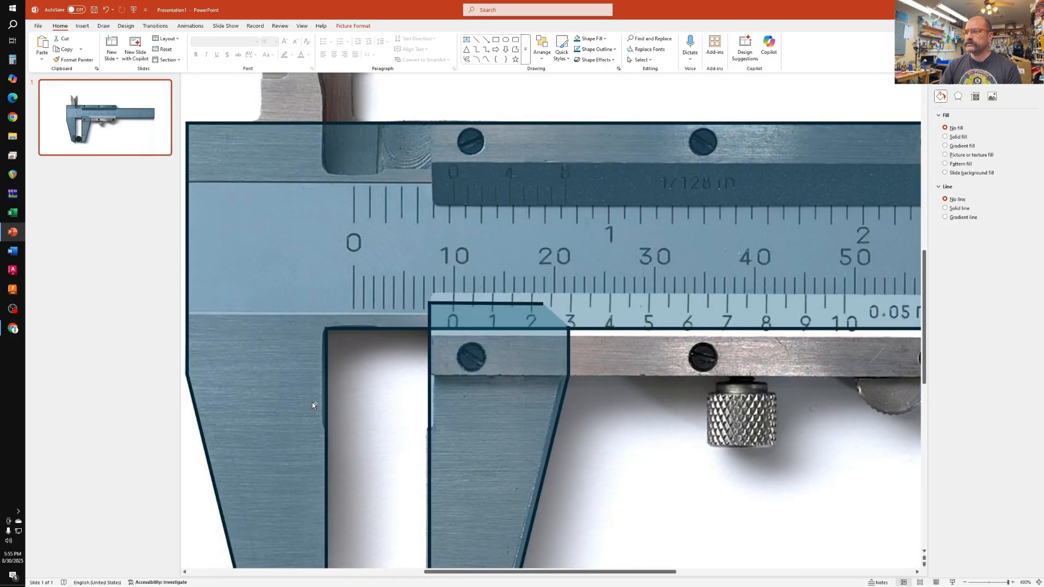
scroll(327, 449, "left", 6)
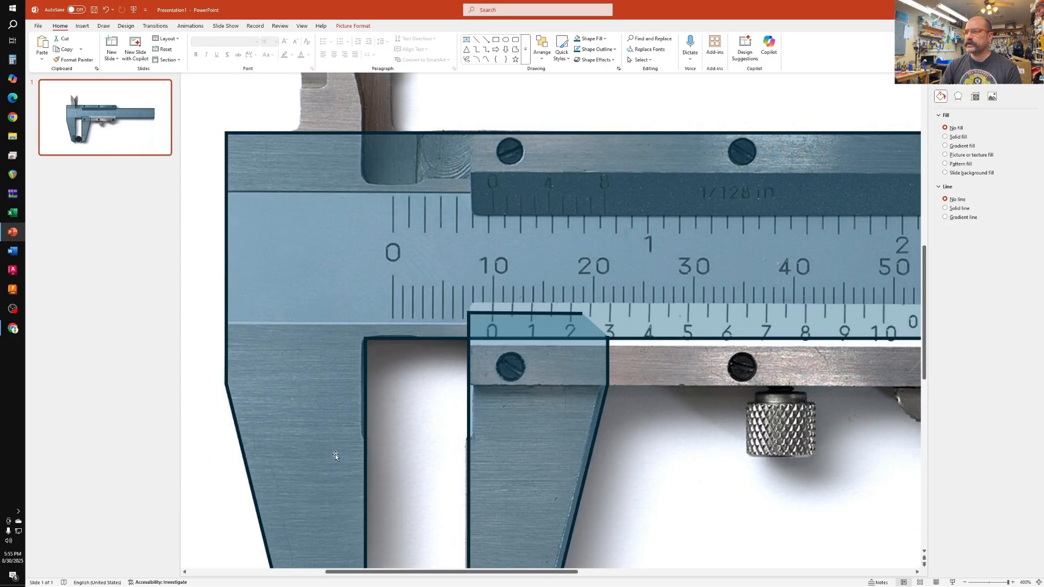
left_click(515, 41)
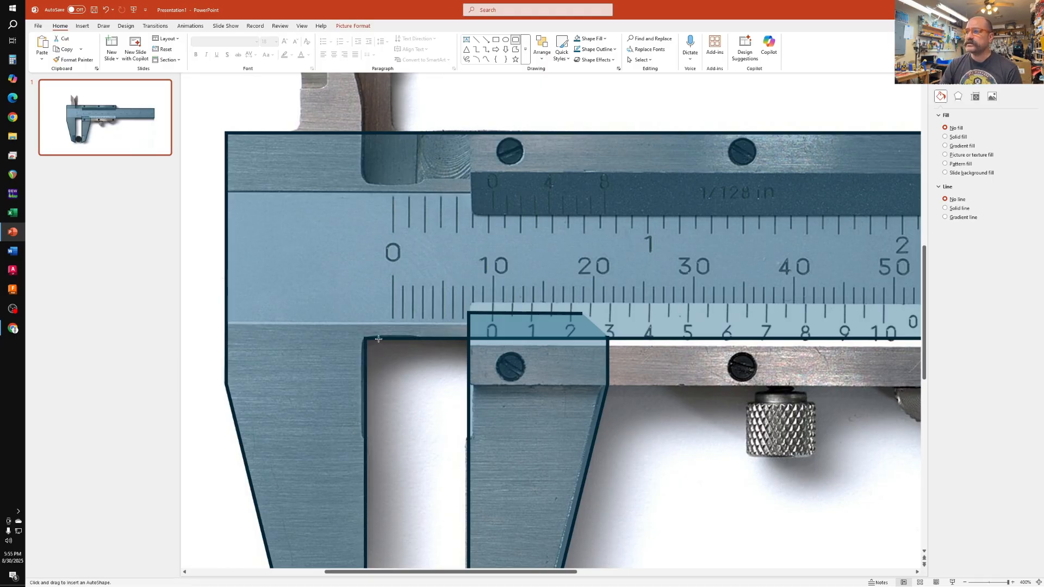
left_click_drag(361, 338, 422, 436)
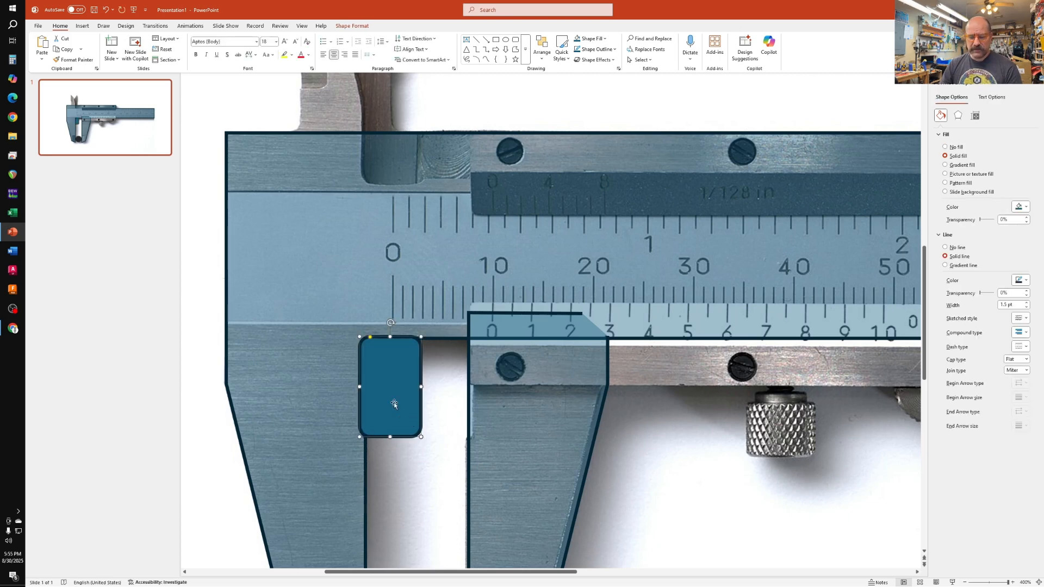
Duplicate the rounded rectangle horizontally onto the sliding jaw's inner recess, making the copy narrower
left_click(399, 481)
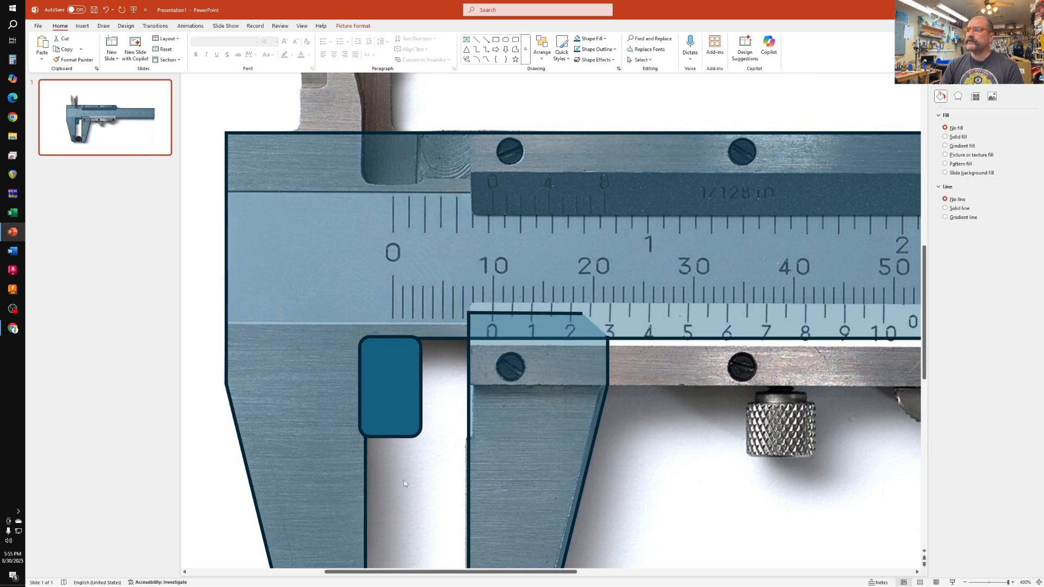
scroll(405, 481, "down", 2, "ctrl")
scroll(409, 480, "left", 3)
scroll(402, 462, "left", 1)
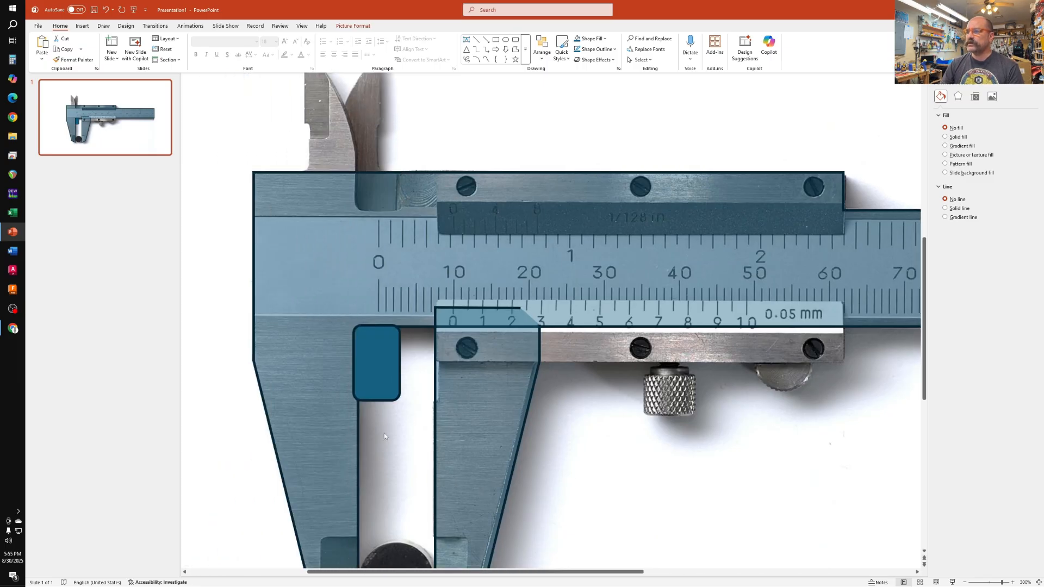
left_click(376, 364)
left_click_drag(376, 363, 410, 363)
left_click(611, 448)
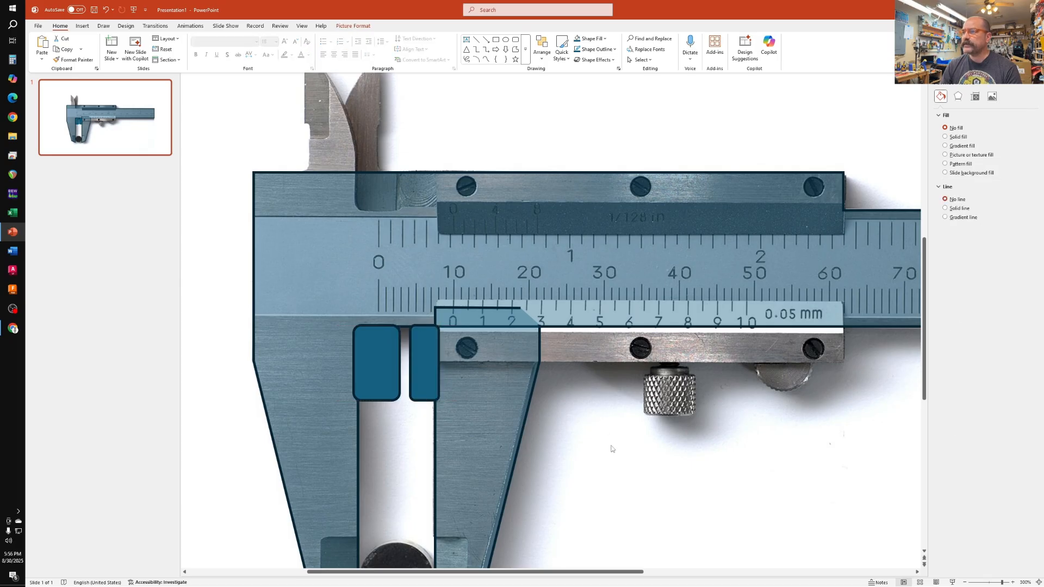
Subtract the wider rounded rectangle from the merged beam and fixed jaw shape to cut the jaw's inner recess
left_click(320, 404)
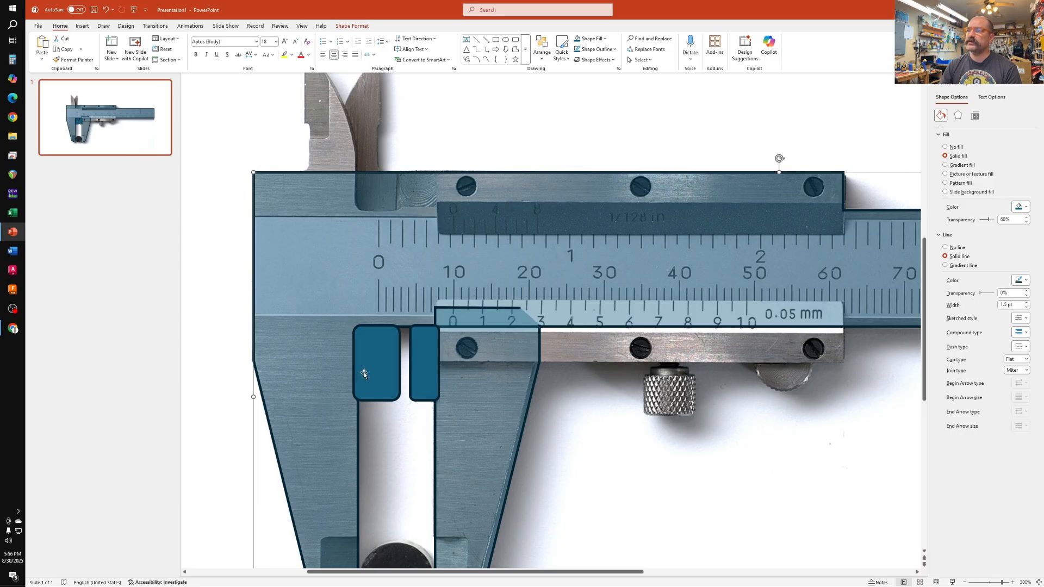
left_click(379, 363)
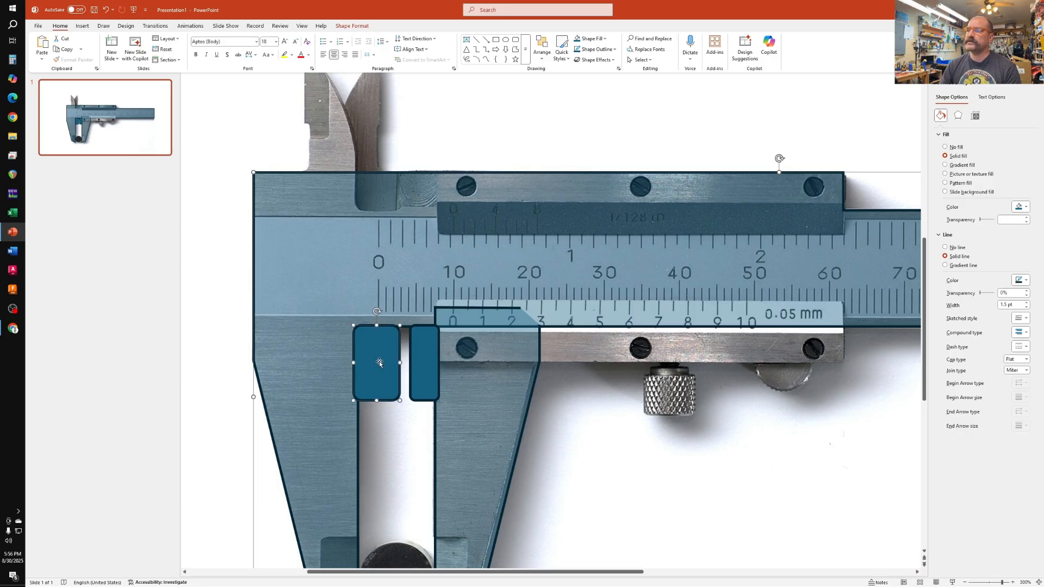
left_click(352, 25)
left_click(129, 59)
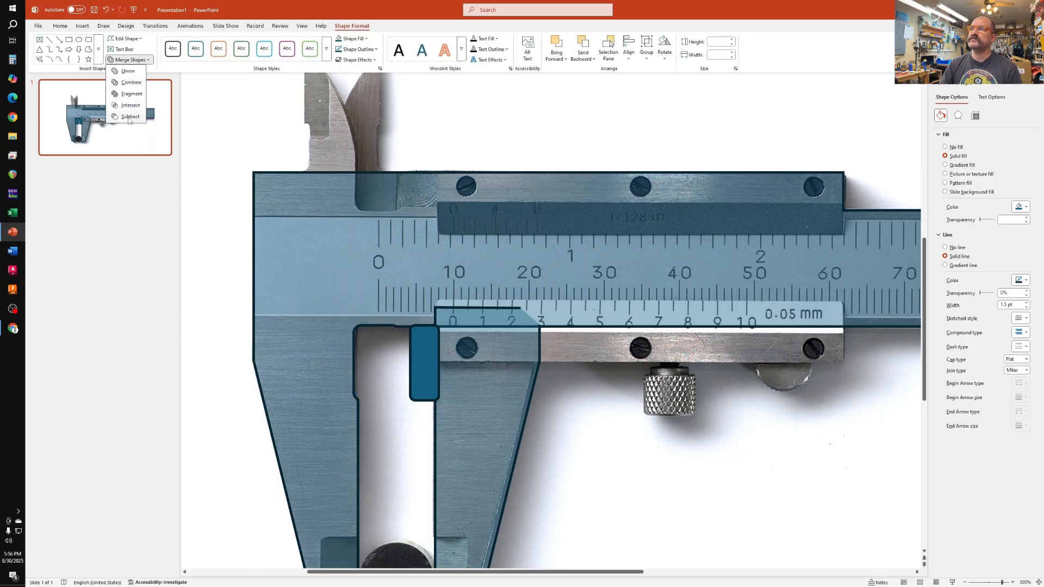
left_click(129, 116)
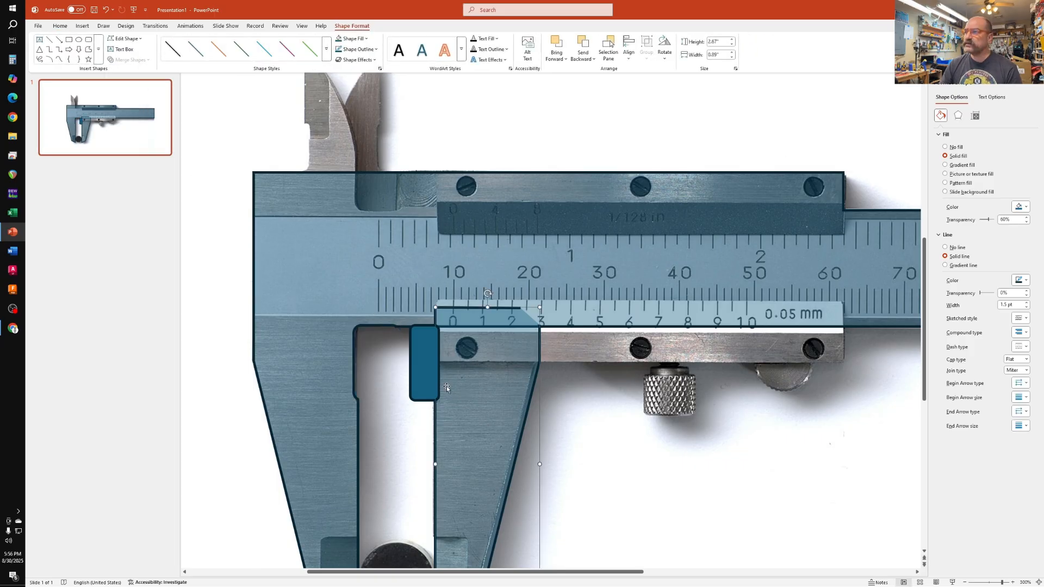
Subtract the narrower rounded rectangle from the sliding jaw shape to cut its inner recess
left_click(420, 370, "shift")
left_click(130, 59)
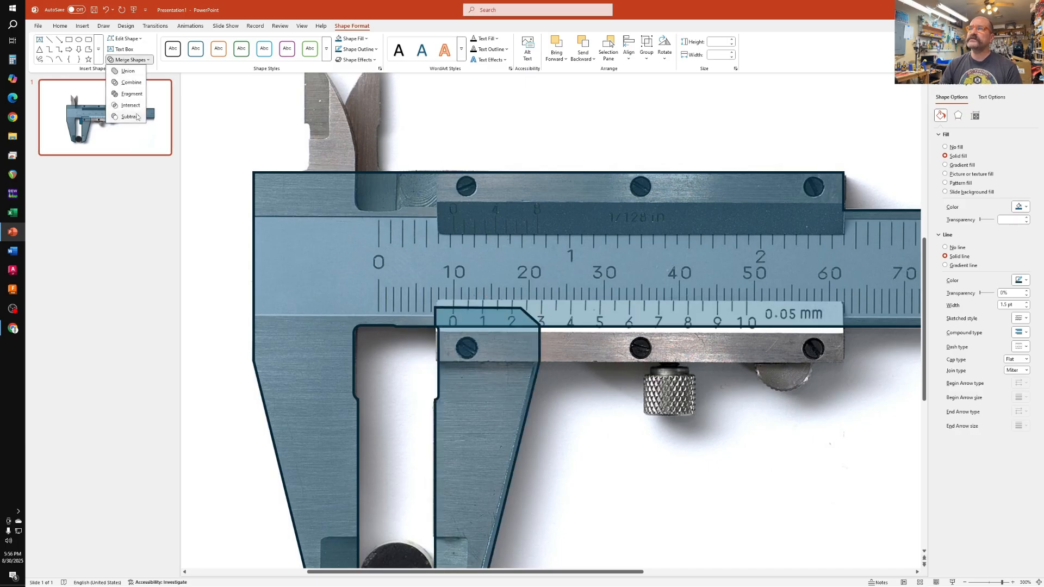
left_click(136, 116)
Draw a tall ellipse over the upper fixed jaw and adjust it so its edge follows the jaw's curved side
scroll(578, 423, "up", 1)
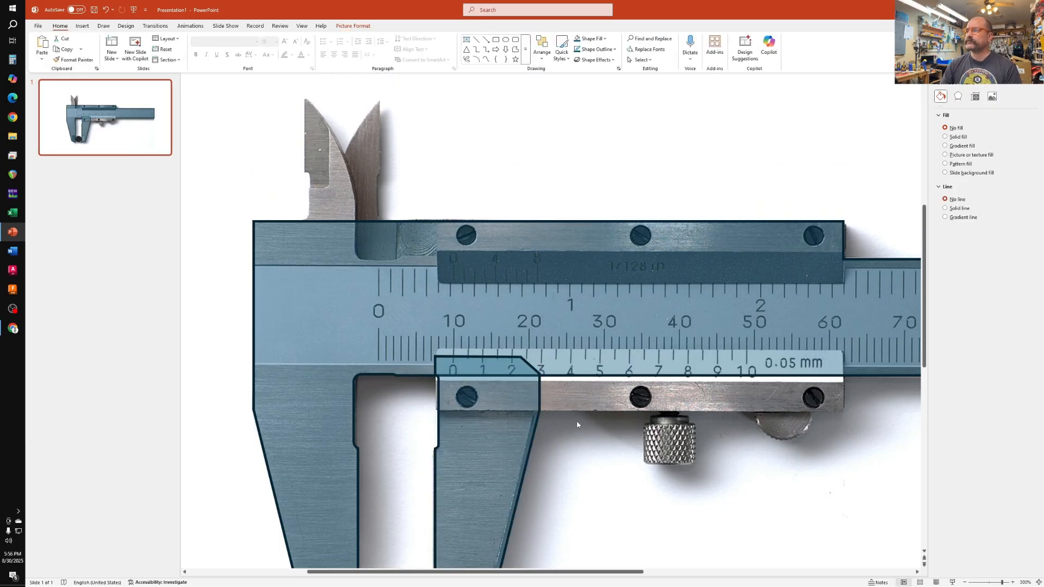
scroll(577, 419, "up", 1)
scroll(322, 168, "up", 3)
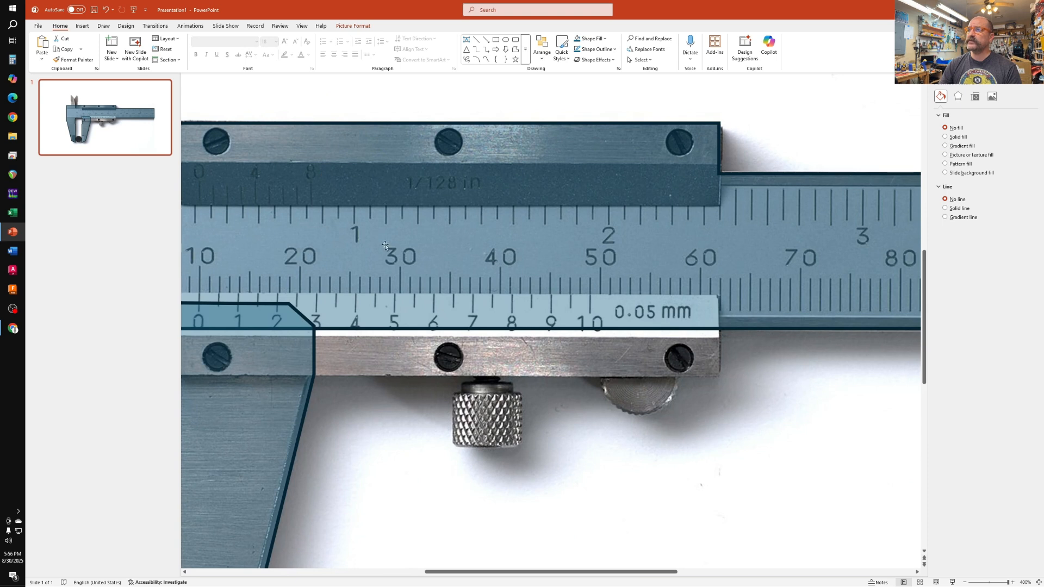
scroll(385, 244, "left", 4)
scroll(366, 304, "left", 2)
scroll(365, 304, "up", 5)
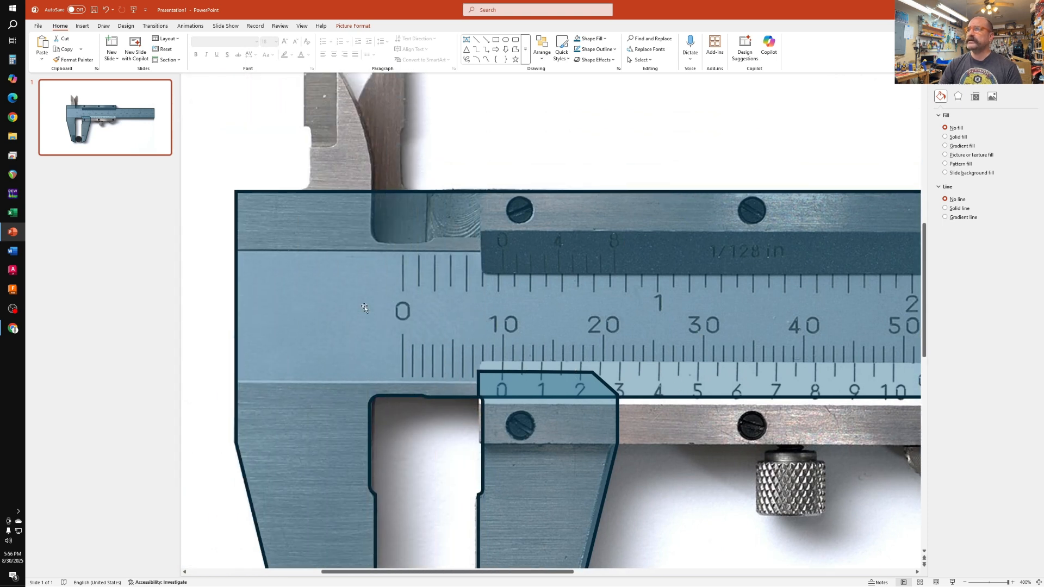
left_click(507, 41)
left_click_drag(367, 132, 145, 459)
scroll(589, 350, "left", 3)
scroll(452, 362, "up", 2)
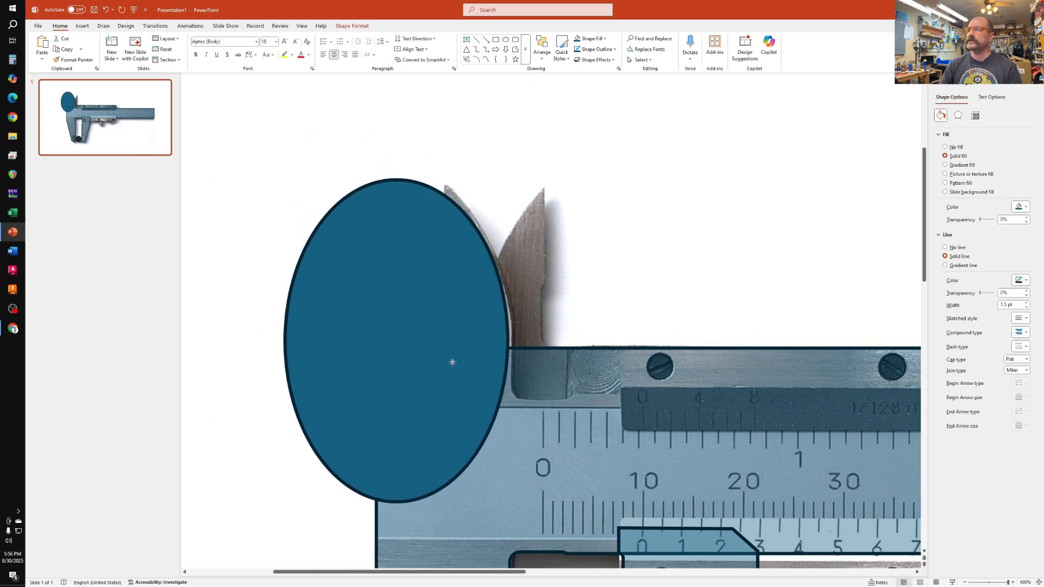
left_click_drag(452, 362, 456, 358)
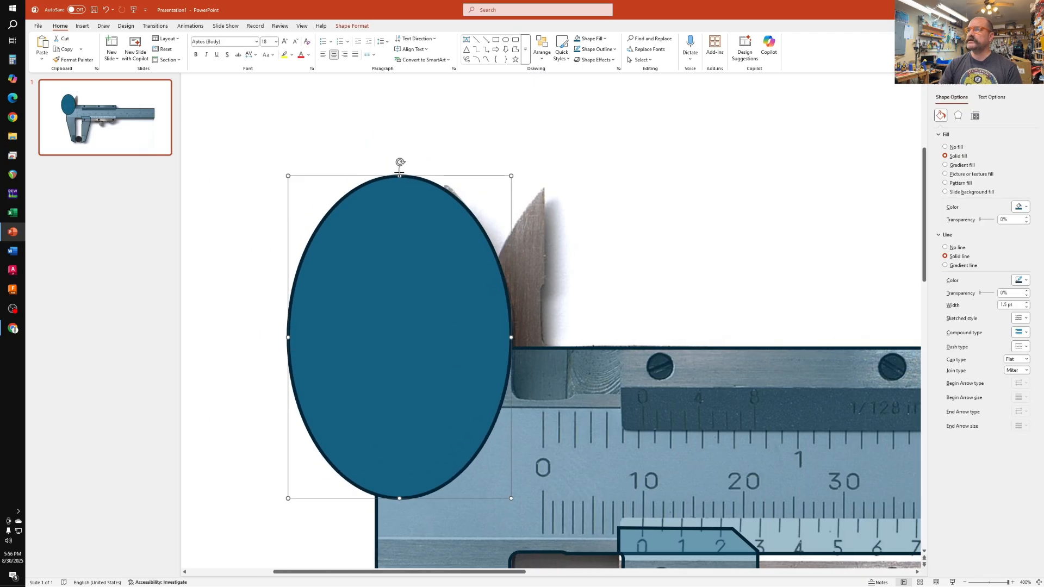
left_click_drag(400, 173, 397, 164)
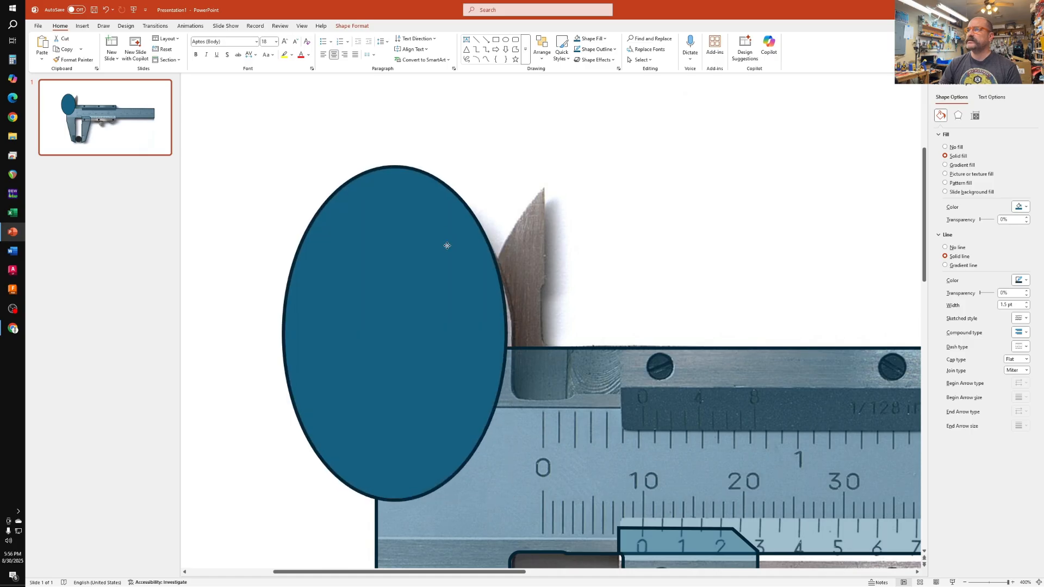
left_click_drag(447, 246, 454, 247)
Copy the beam shape's semi-transparent formatting onto the ellipse and fine-tune its position against the upper jaw's curve
left_click(606, 379)
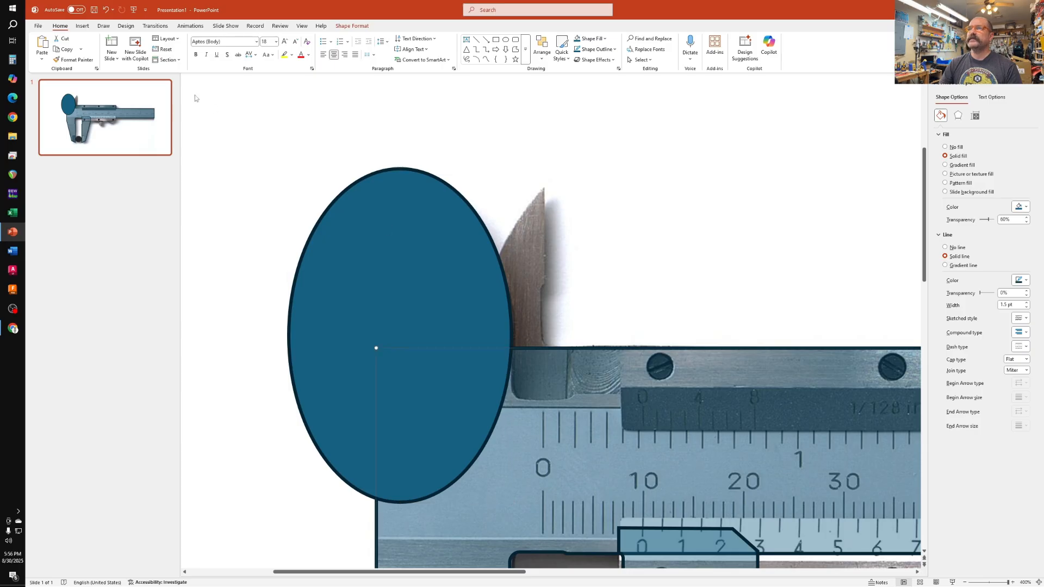
left_click(57, 61)
left_click(361, 288)
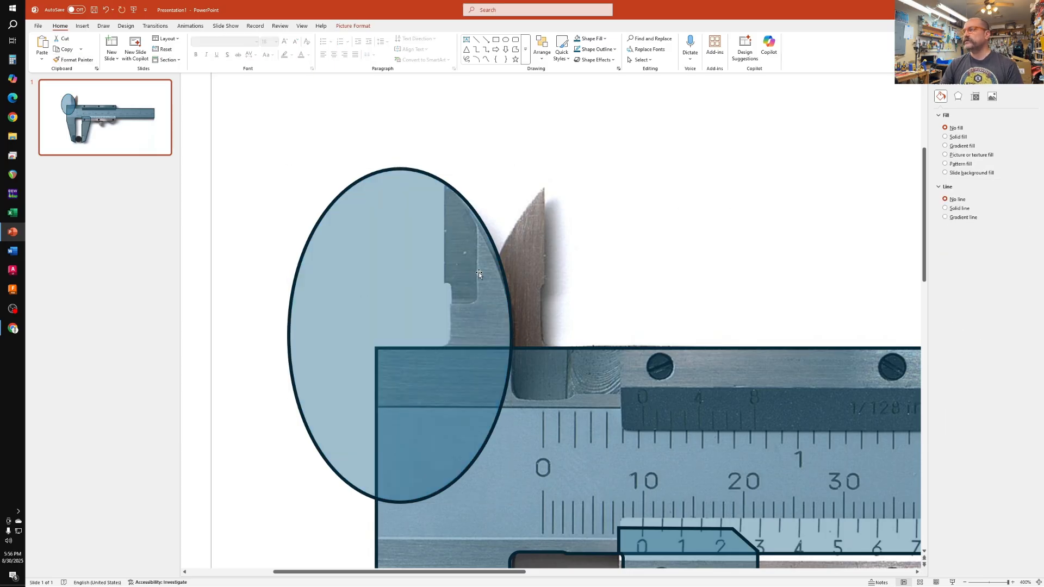
left_click_drag(479, 273, 479, 277)
left_click(711, 226)
Draw a rectangle over the ellipse up to the upper fixed jaw's straight outer edge and subtract it from the ellipse
left_click(495, 43)
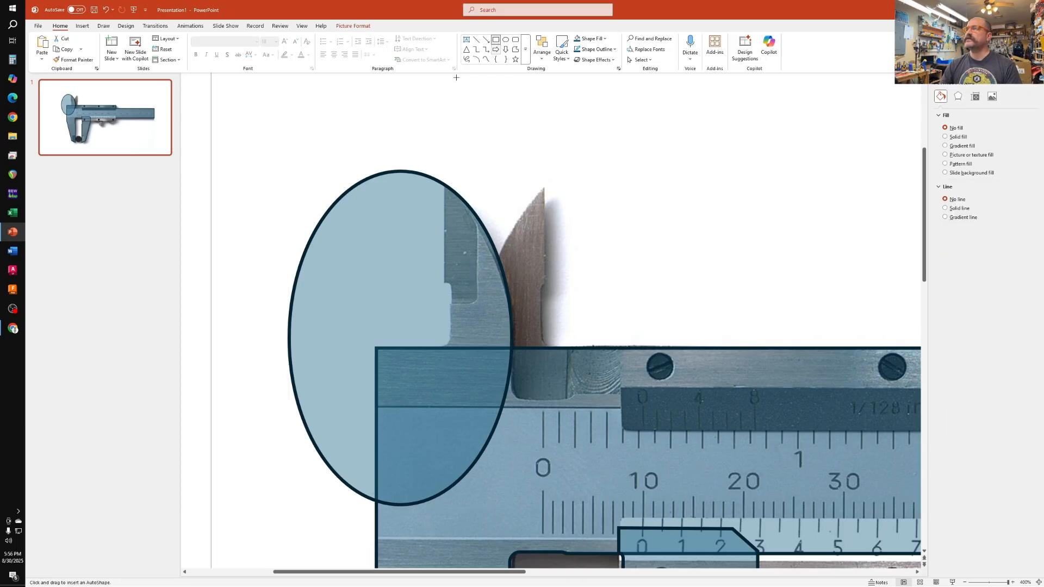
left_click_drag(247, 119, 445, 499)
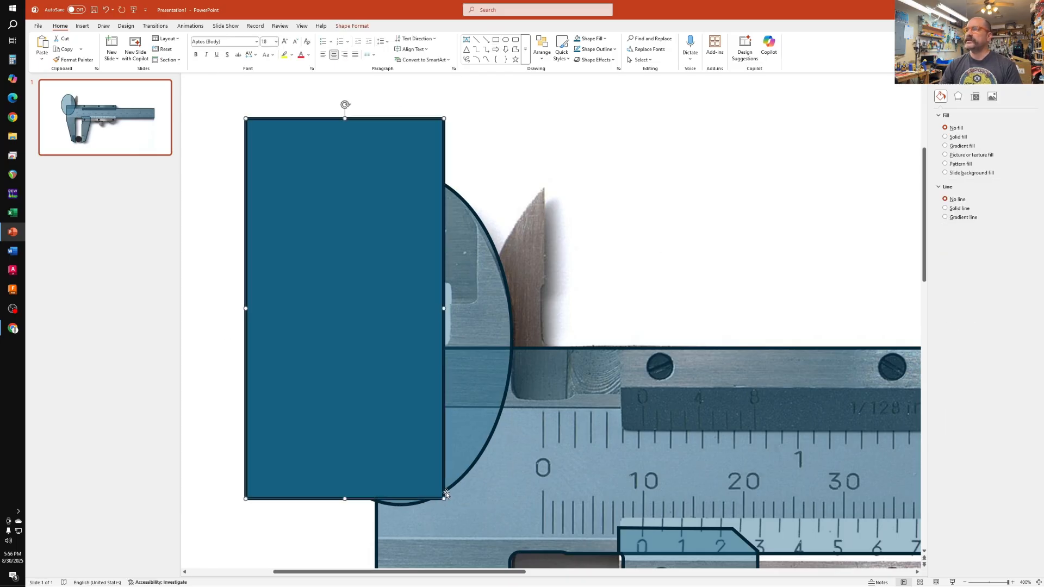
left_click(481, 356)
left_click(392, 149, "shift")
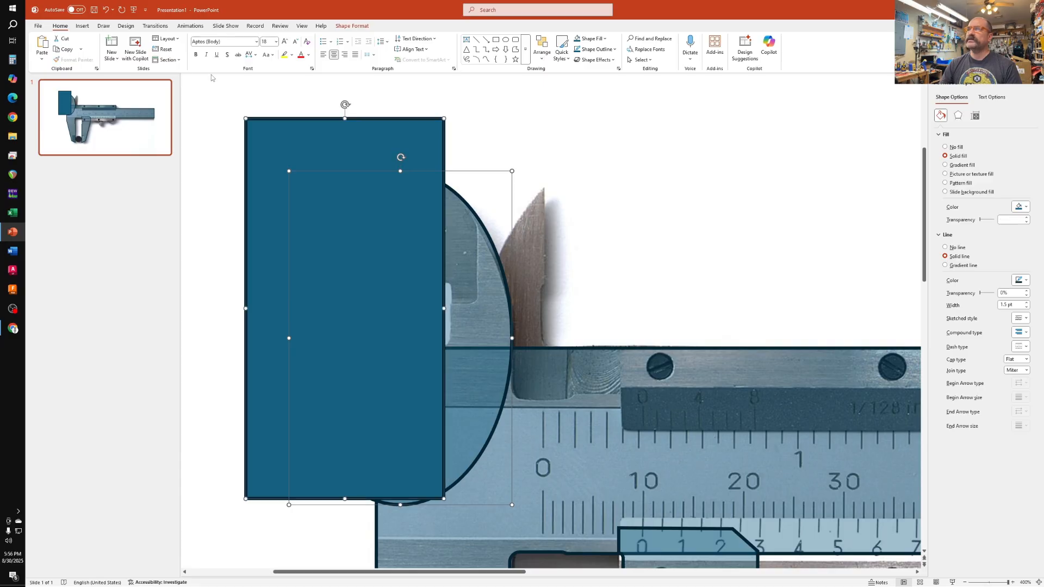
left_click(352, 26)
left_click(145, 61)
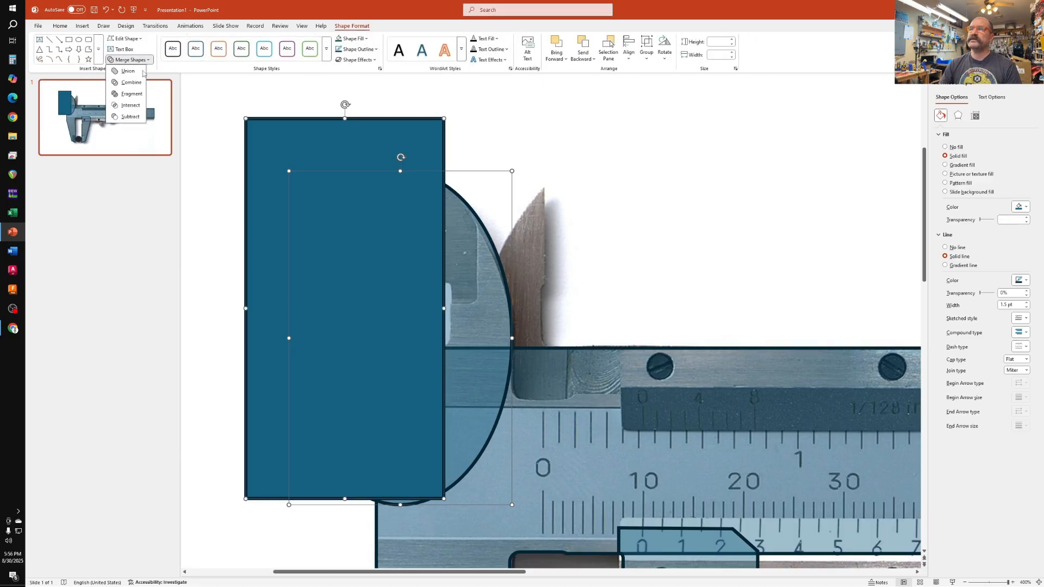
left_click(122, 117)
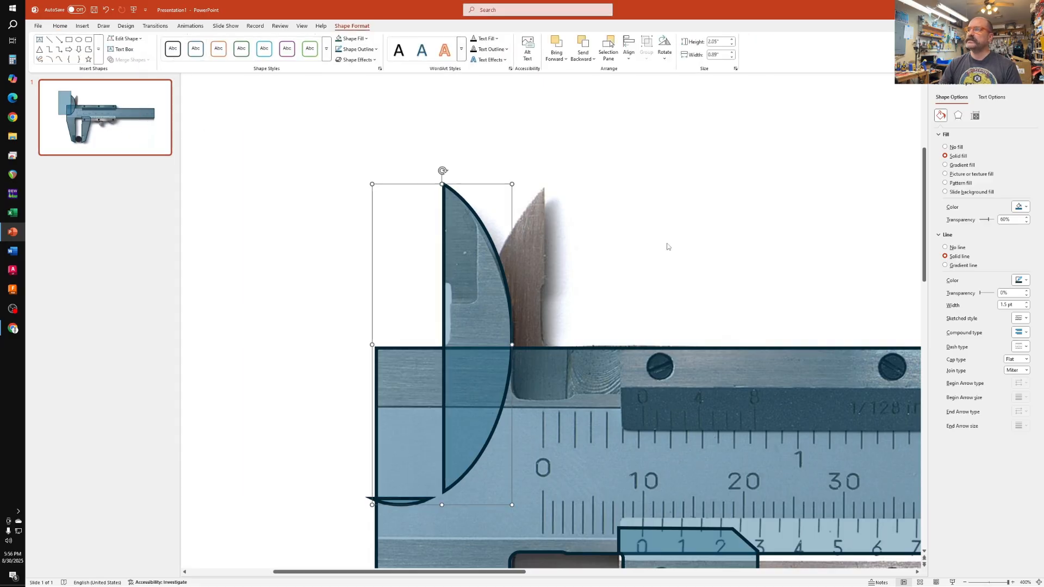
left_click(722, 249)
Draw a rectangle across the cut ellipse just below the beam's upper edge and subtract it to remove the lower part
left_click(496, 39)
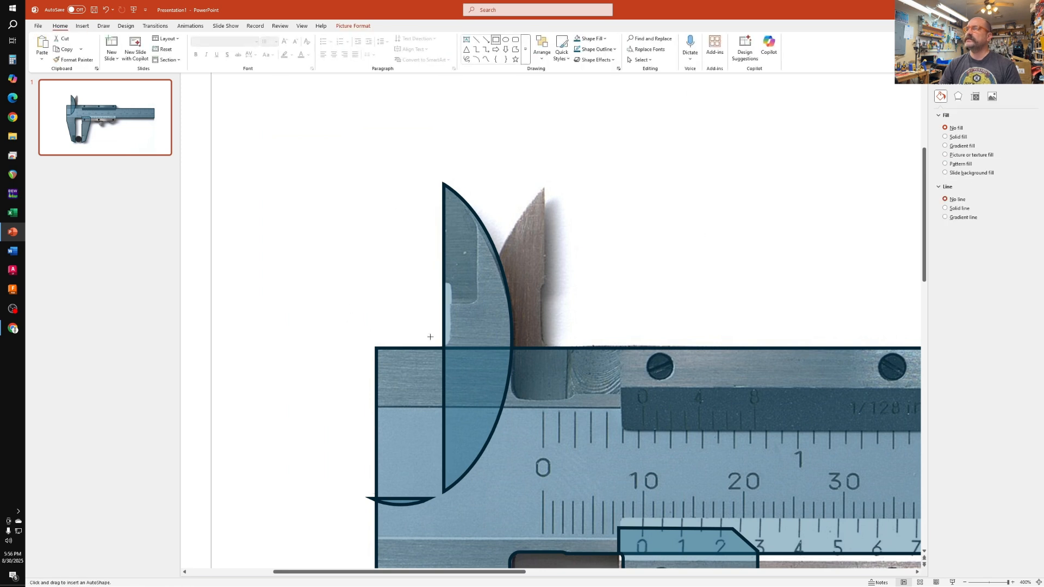
left_click_drag(263, 372, 555, 535)
left_click(495, 305)
left_click(410, 445, "shift")
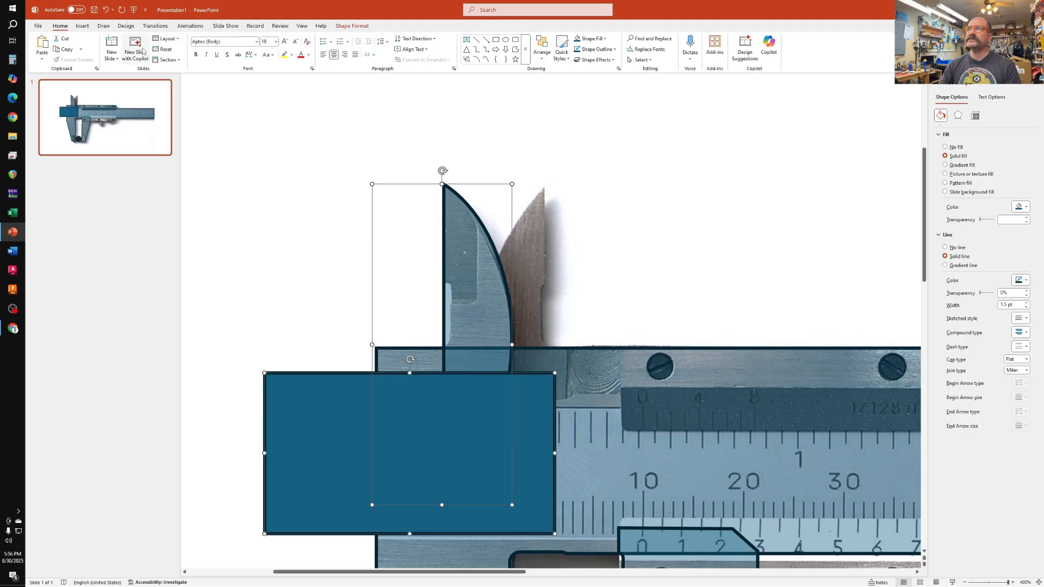
left_click(352, 26)
left_click(131, 59)
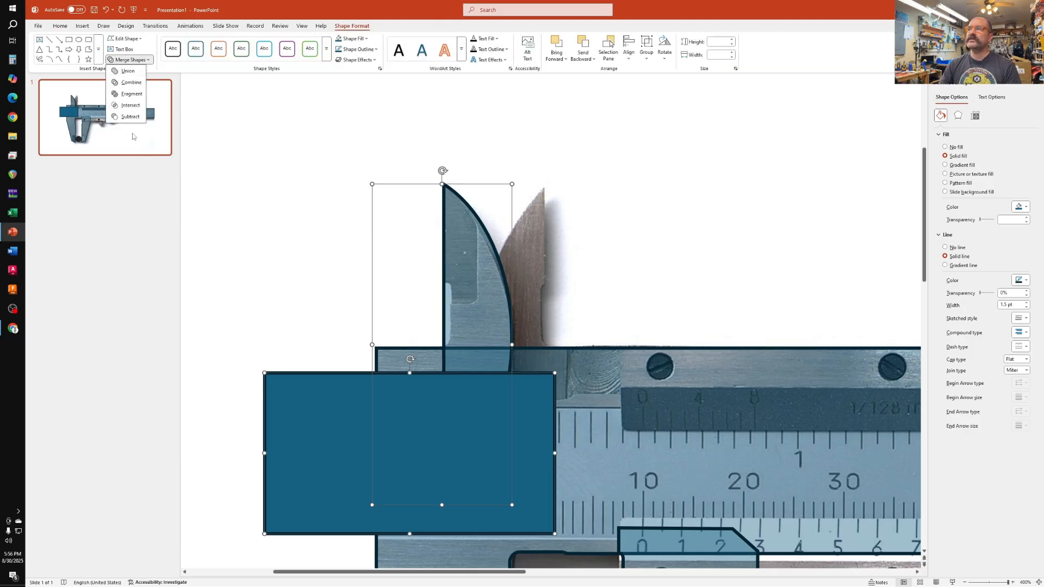
left_click(127, 117)
left_click(620, 247)
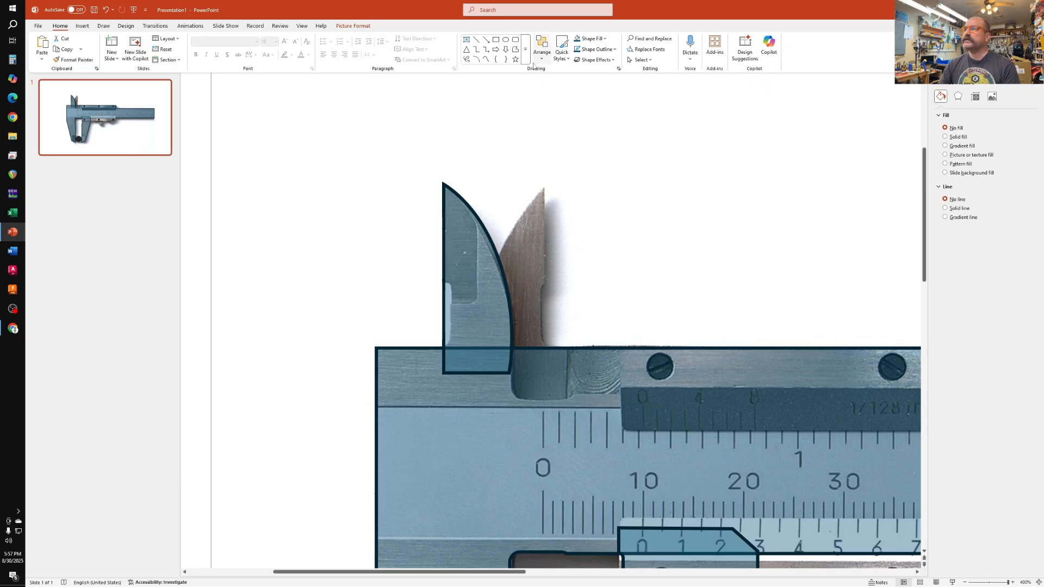
Draw a rounded rectangle over the notch in the upper fixed jaw's straight edge and subtract it from the jaw shape
left_click(515, 41)
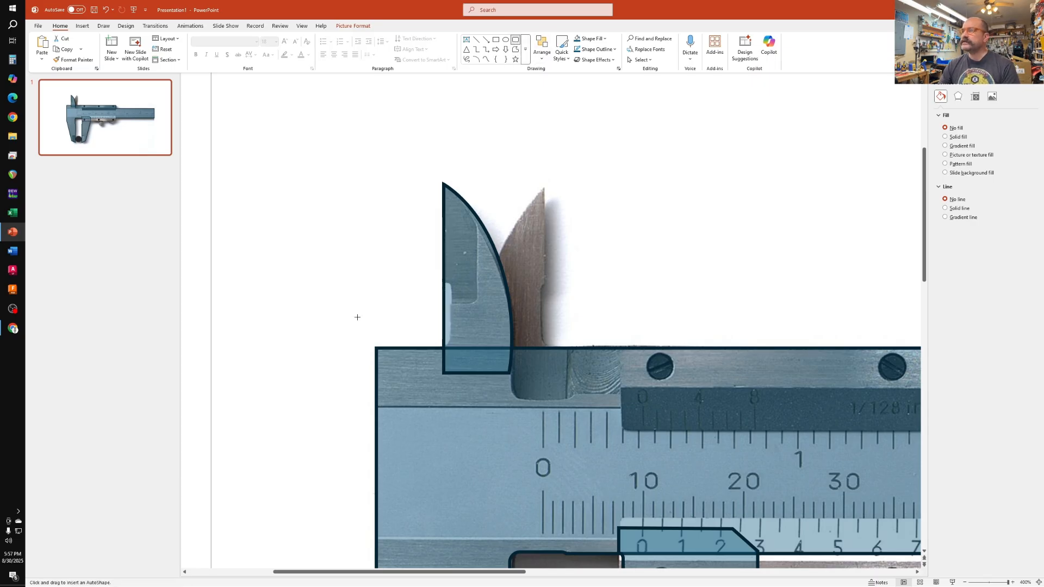
left_click_drag(400, 314, 448, 348)
mouse_move(400, 291)
left_mouse_down()
mouse_move(403, 281)
mouse_move(368, 284)
mouse_move(385, 300)
left_mouse_up()
left_click(488, 292)
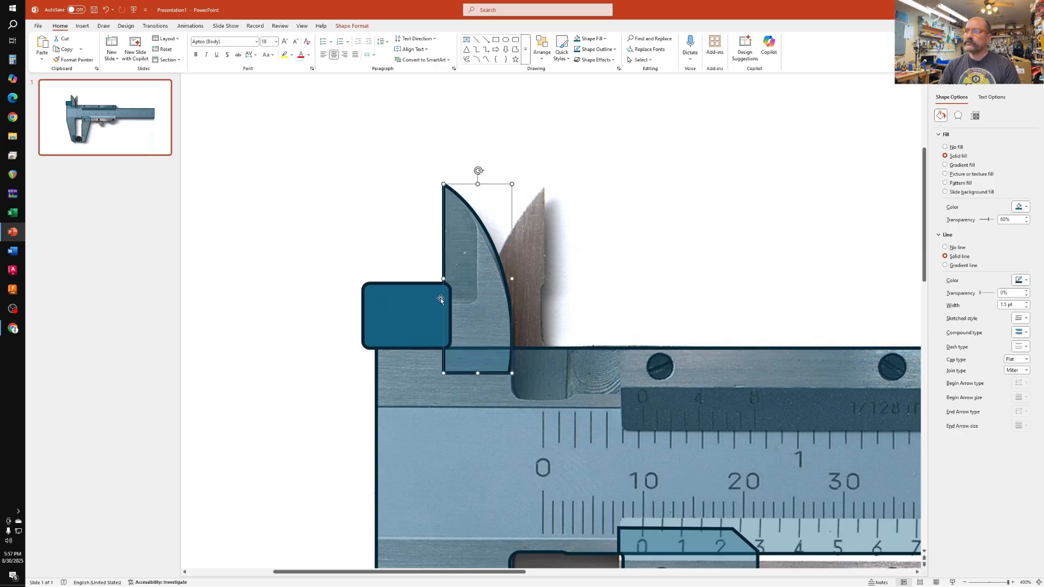
left_click(412, 306, "shift")
left_click(352, 26)
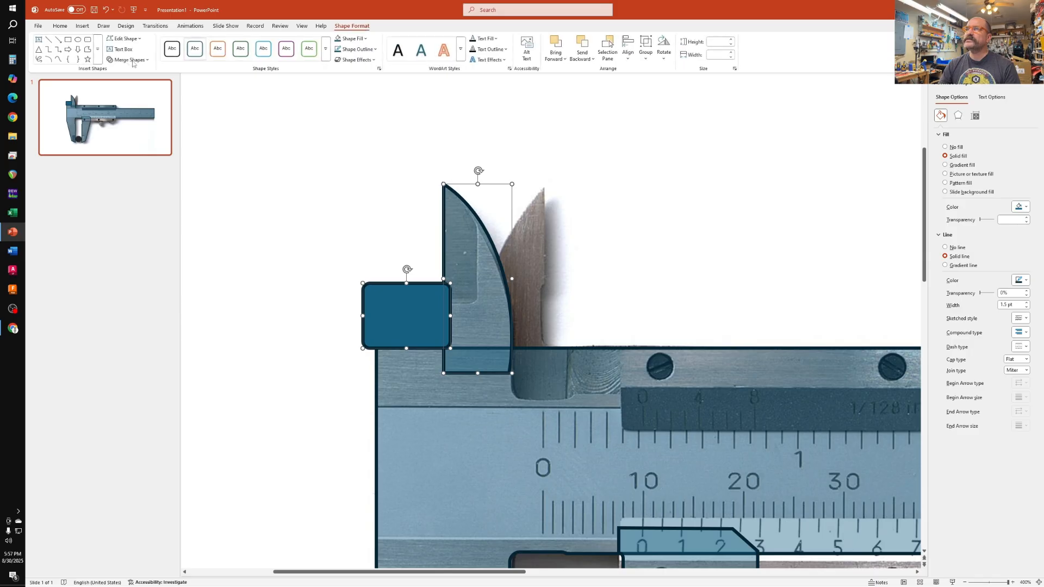
left_click(130, 59)
left_click(128, 120)
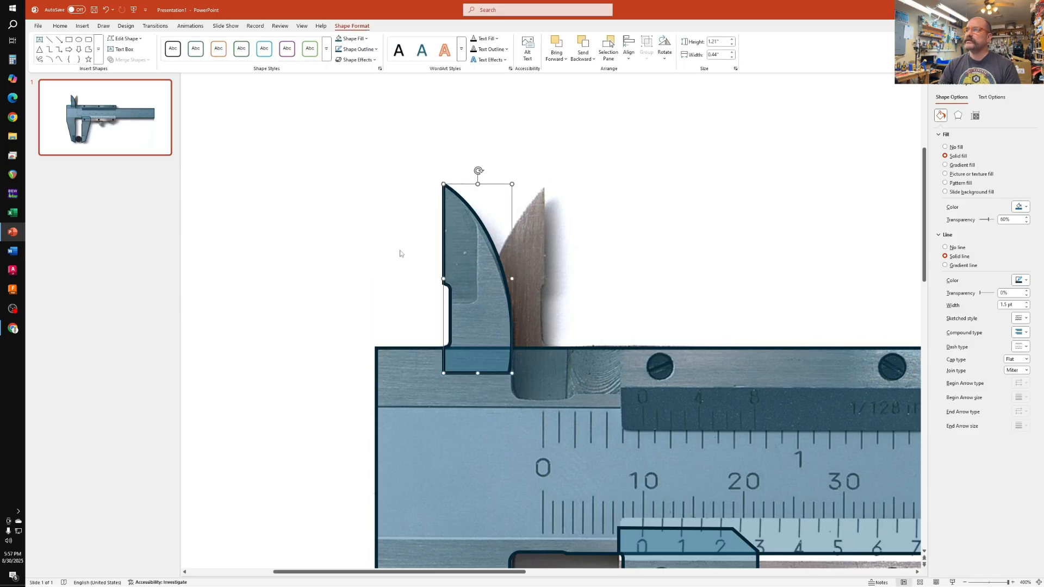
Duplicate the upper jaw shape, flip the copy horizontally and align it over the upper sliding jaw in the photo
key("ctrl+d")
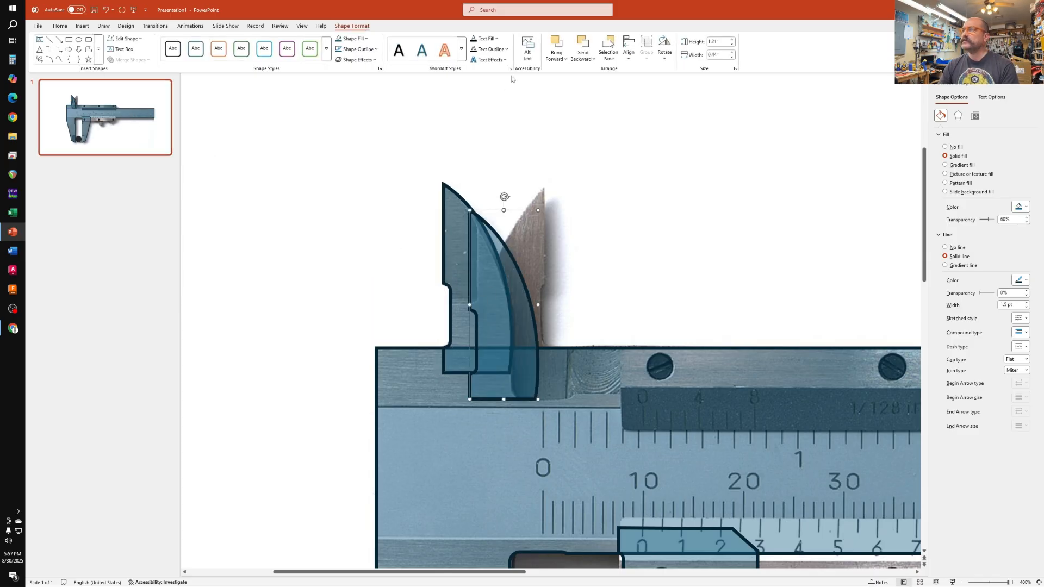
left_click(665, 50)
left_click(688, 106)
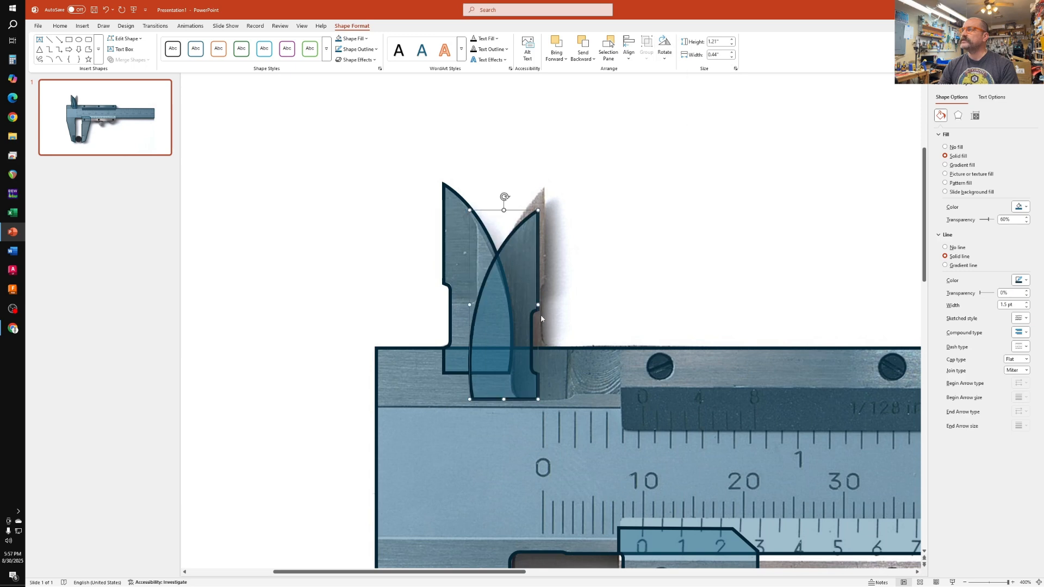
left_click_drag(510, 321, 517, 296)
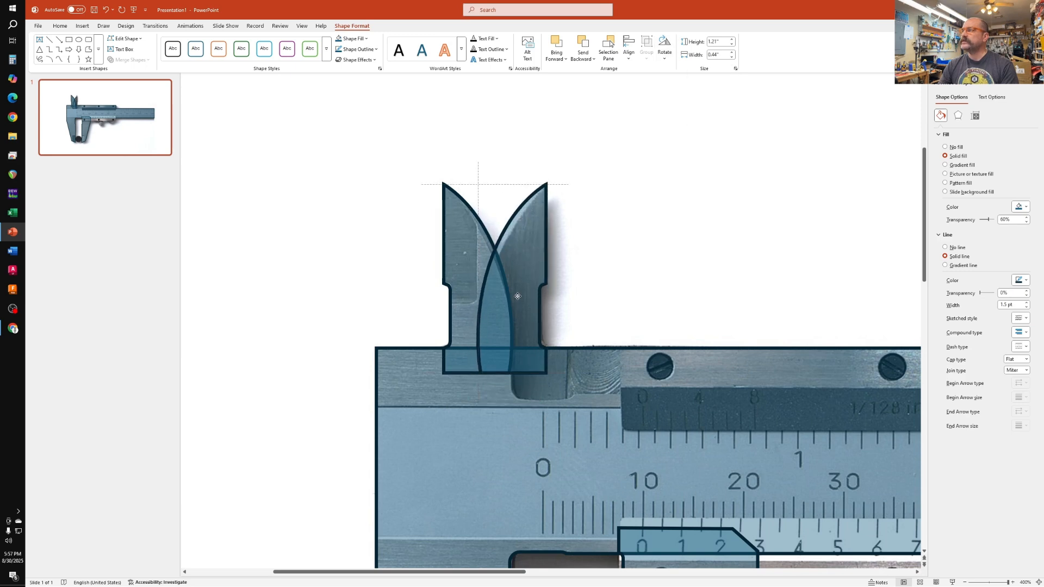
left_click(681, 271)
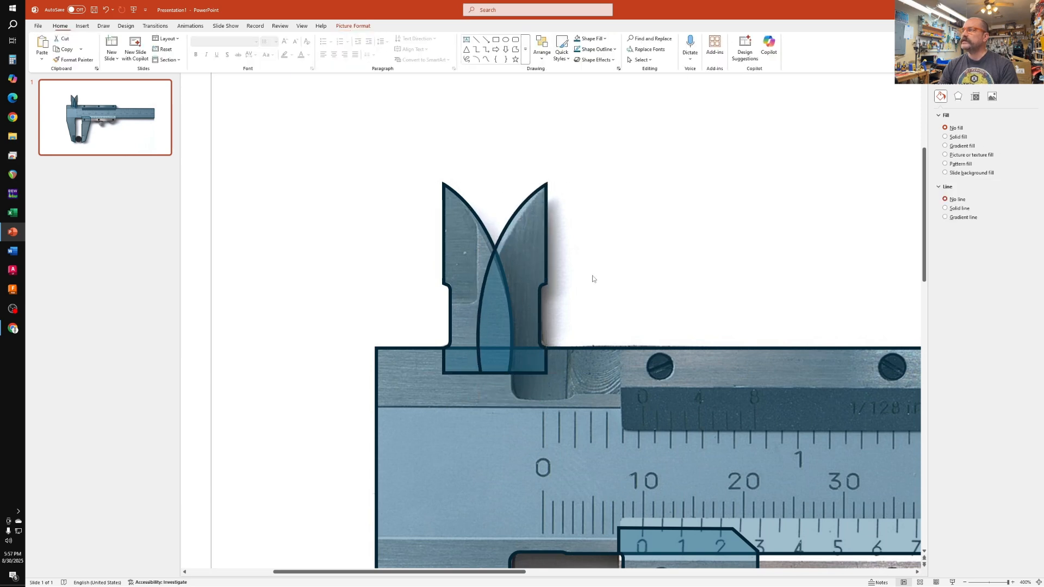
Merge the upper fixed jaw shape with the beam and fixed jaw shape using Union
left_click(454, 309)
scroll(452, 351, "down", 10)
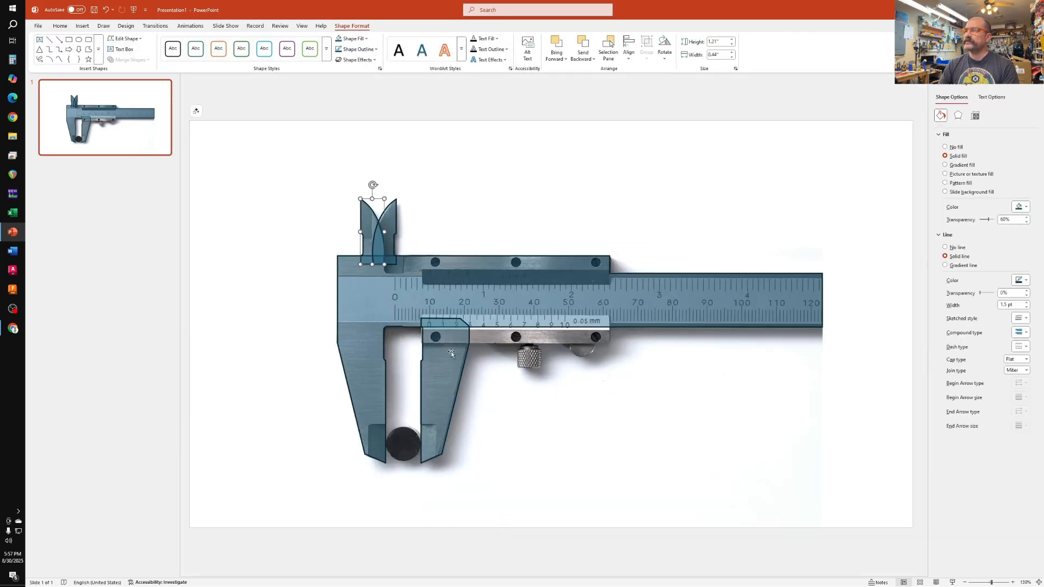
left_click(367, 297, "shift")
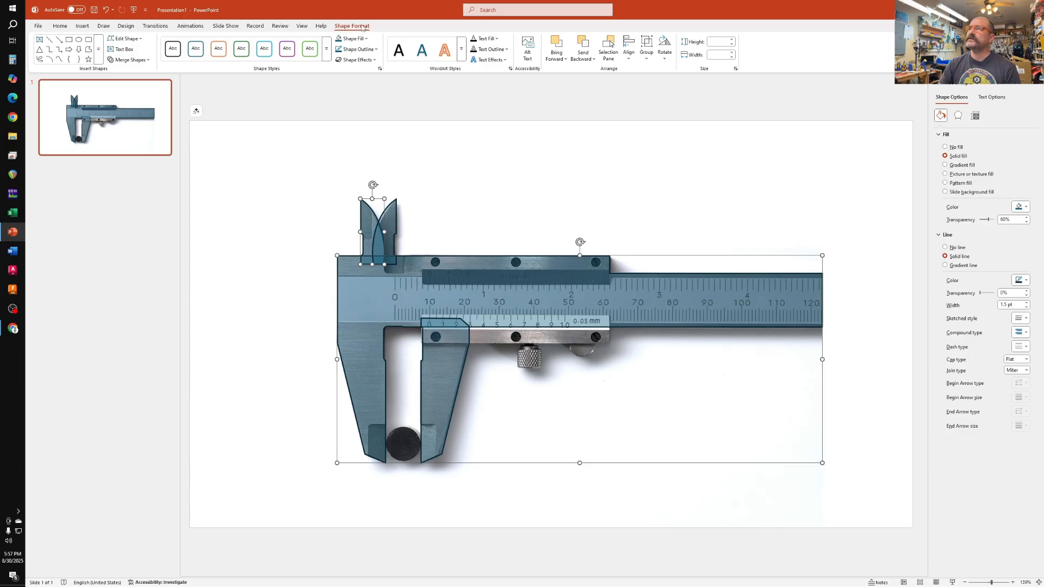
left_click(130, 60)
left_click(125, 71)
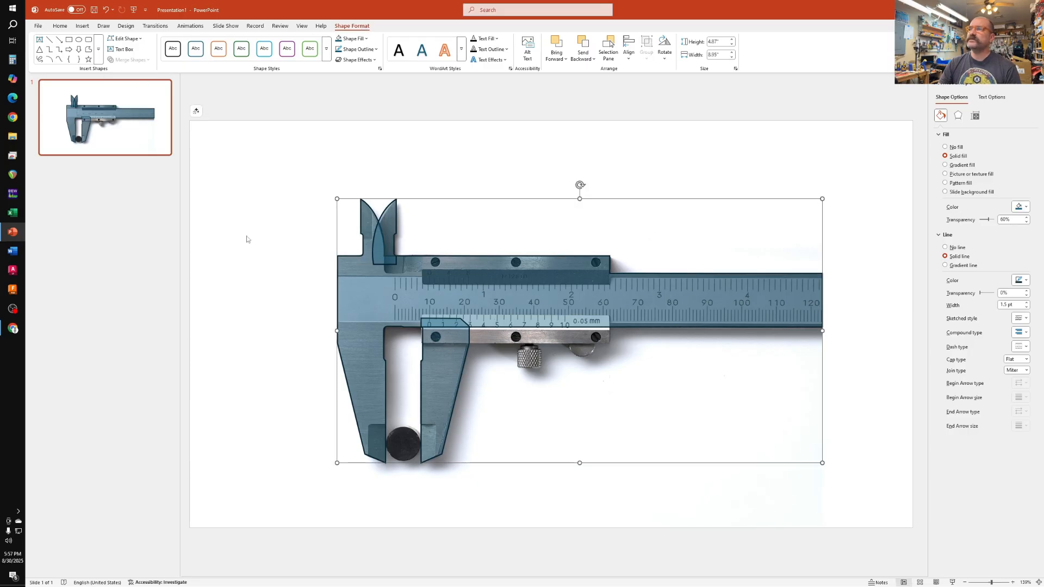
left_click(608, 498)
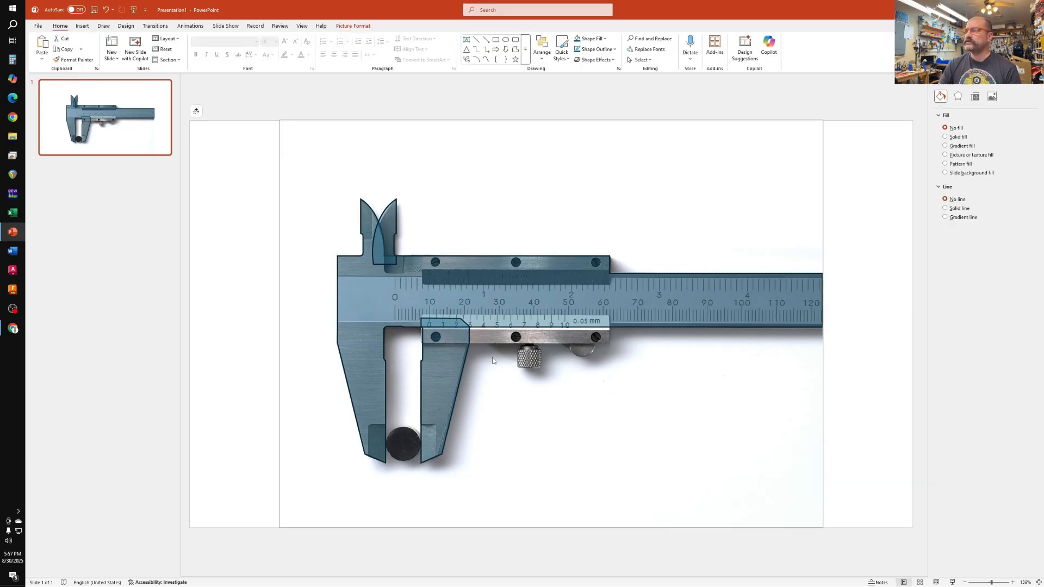
scroll(493, 361, "up", 10)
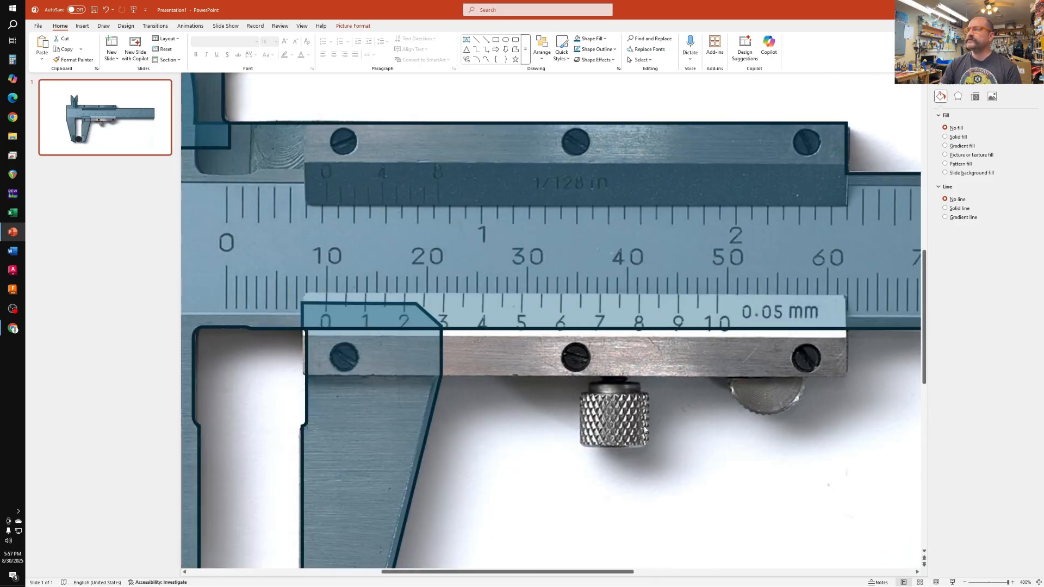
Draw two stacked rectangles over the sliding section's upper bar and its 1/128 in scale strip, and group them
left_click(495, 40)
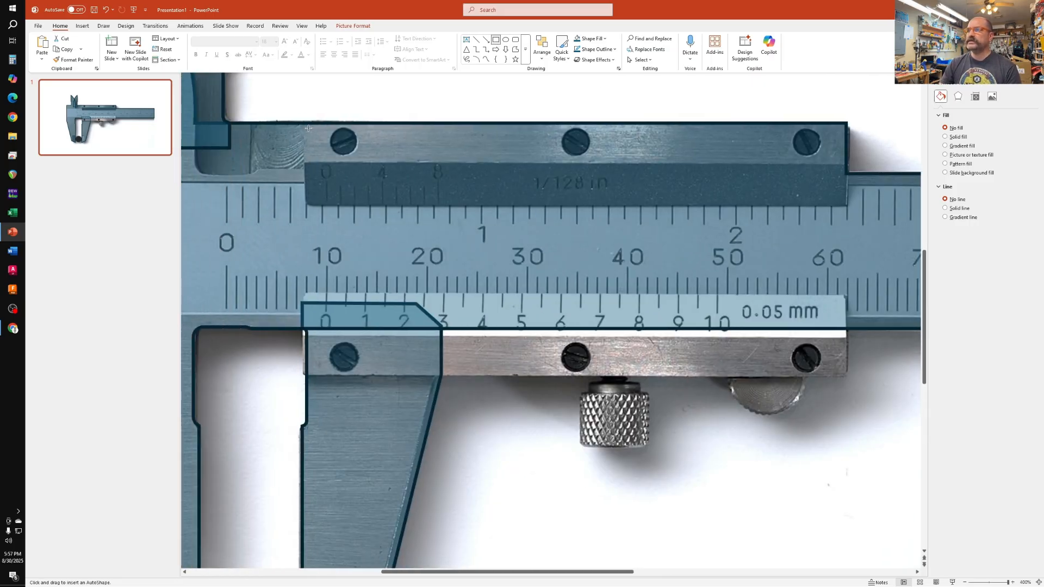
left_click_drag(304, 124, 526, 186)
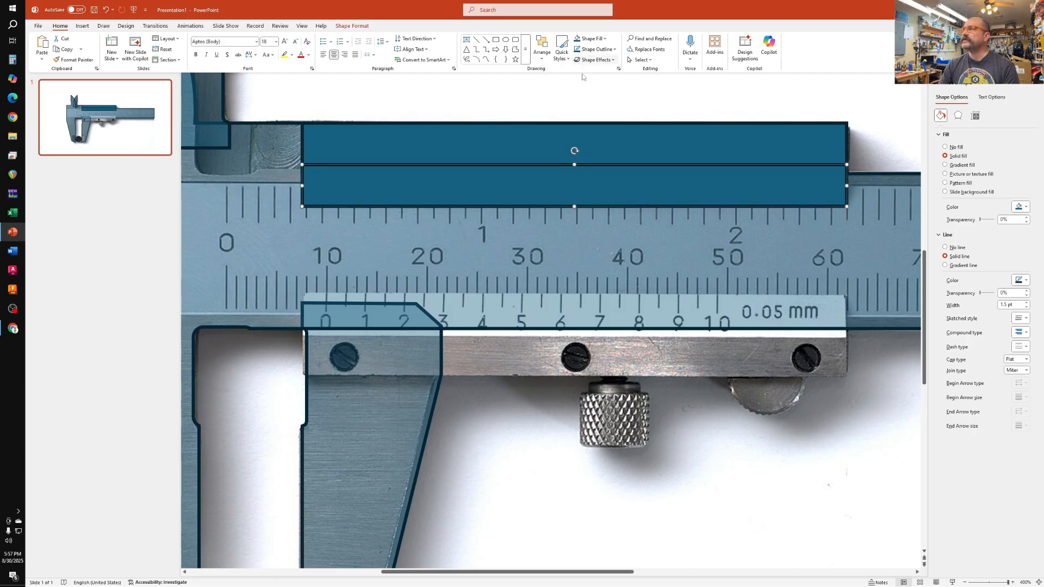
left_click(494, 142, "shift")
right_click(494, 142)
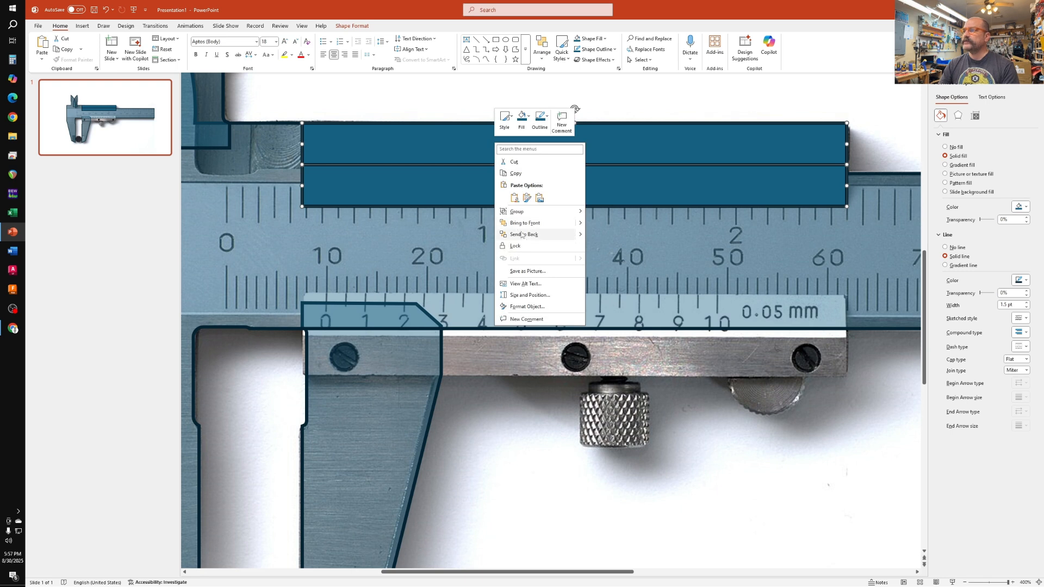
mouse_move(544, 212)
left_click(607, 213)
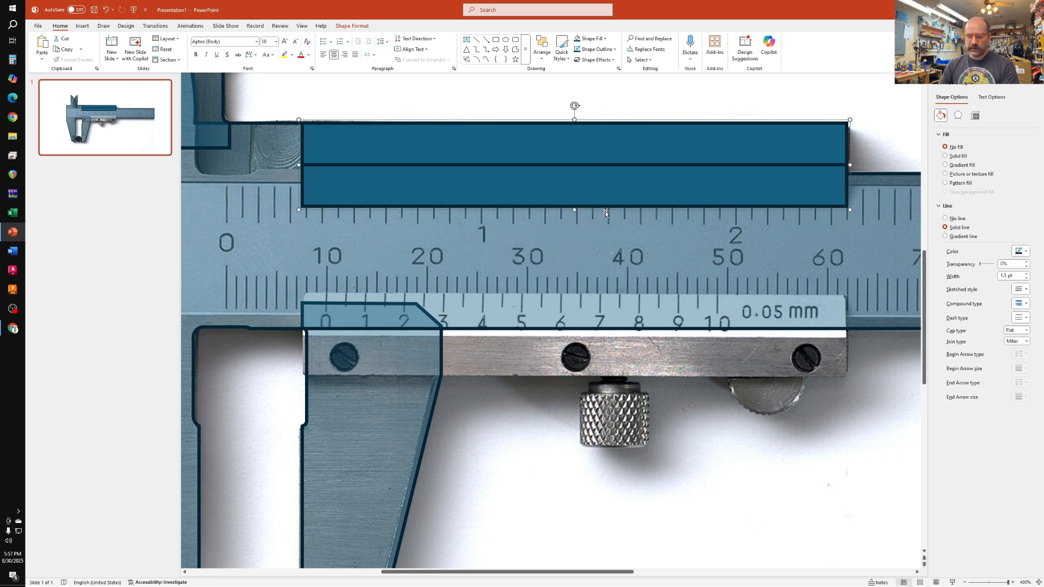
Duplicate the grouped upper bars, rotate the copy 180° and align it over the sliding section's lower bar and 0.05 mm scale
key("ctrl+d")
left_click_drag(601, 133, 580, 429)
left_click_drag(561, 204, 536, 346)
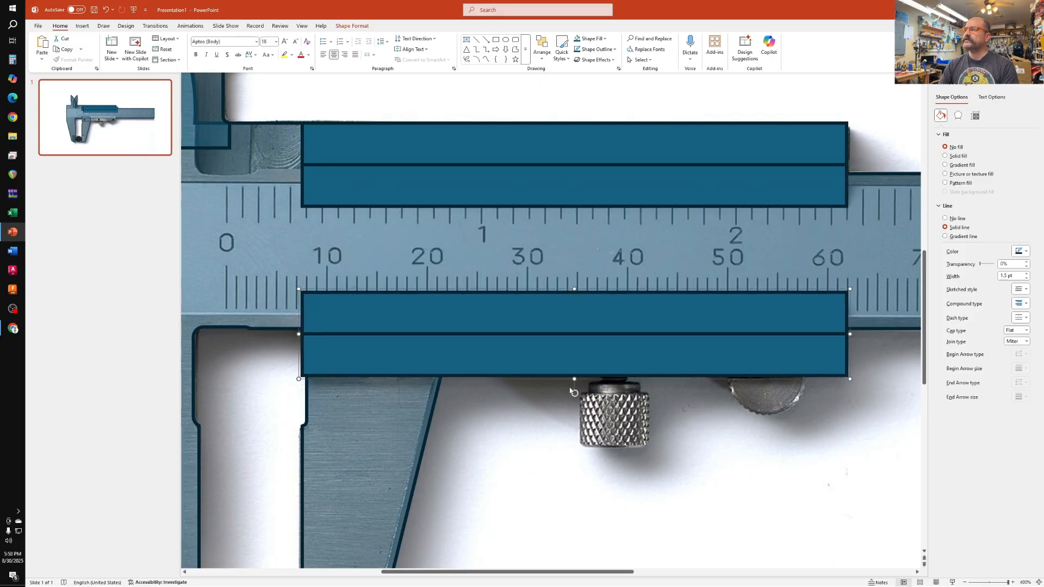
left_click(698, 470)
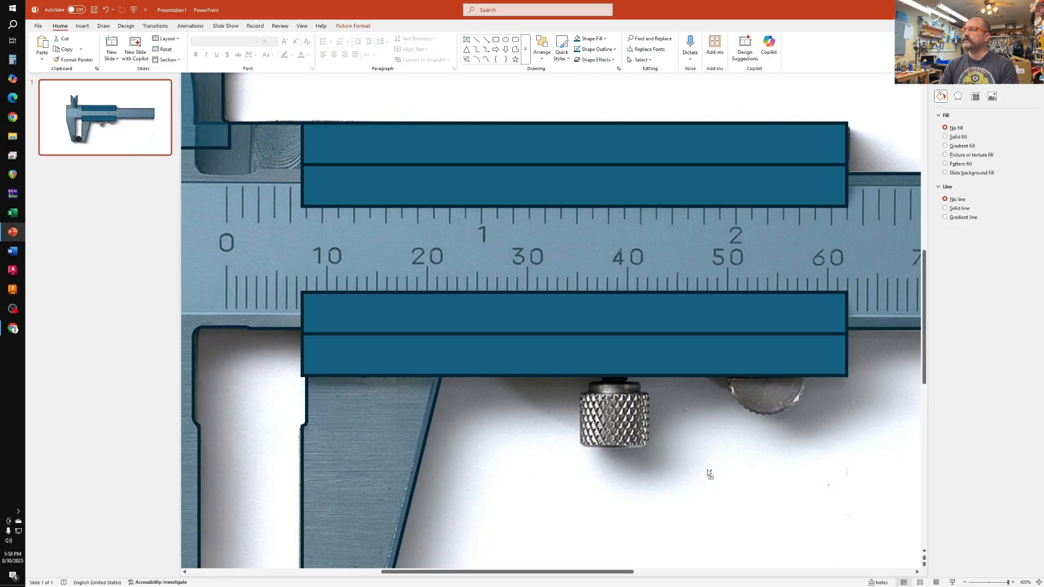
Draw a 32-point star over the thumb wheel below the slider and shorten its points into a fine serrated edge
scroll(707, 472, "right", 2)
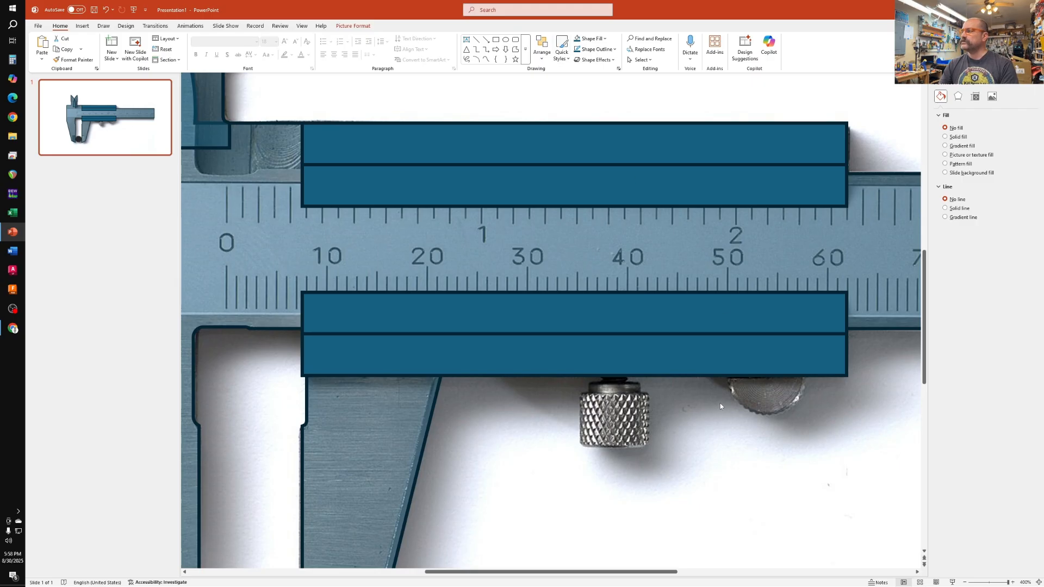
left_click(525, 59)
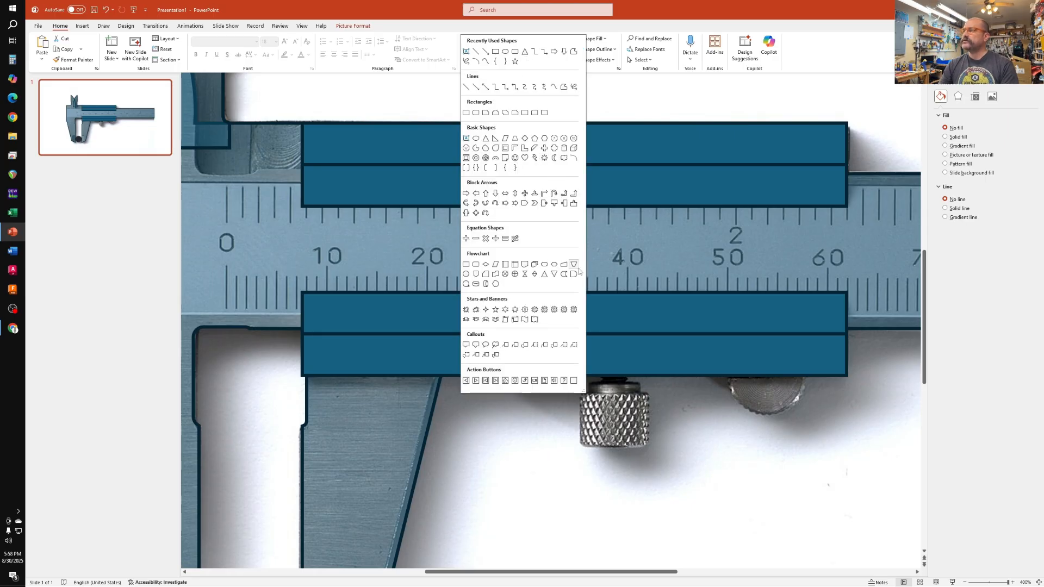
left_click(574, 310)
mouse_move(734, 430)
left_mouse_down()
mouse_move(754, 424)
mouse_move(800, 359)
left_mouse_up()
mouse_move(784, 408)
left_mouse_down()
mouse_move(700, 408)
mouse_move(659, 392)
left_mouse_up()
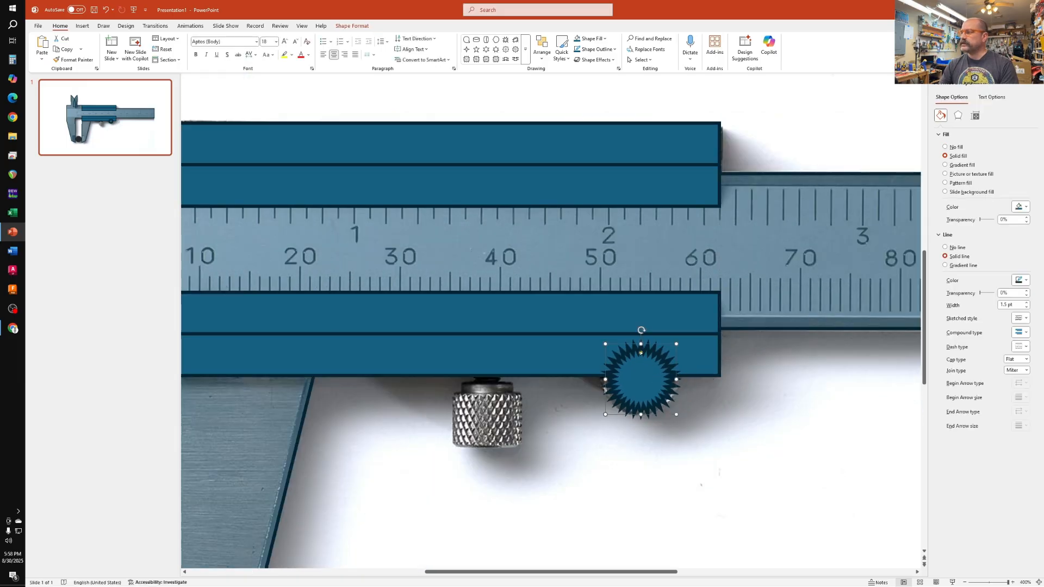
left_click_drag(640, 353, 676, 342)
left_click_drag(656, 380, 657, 383)
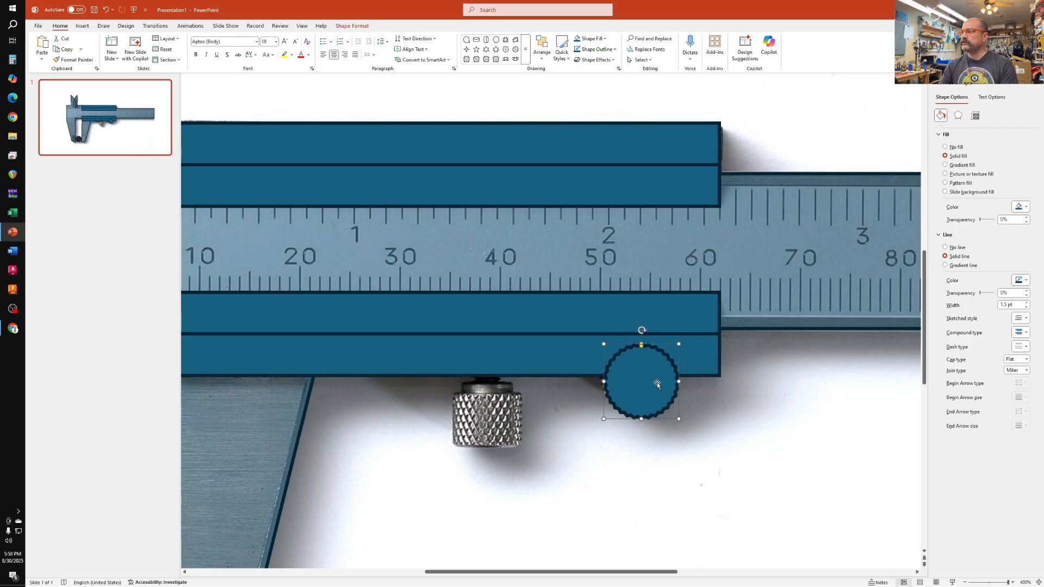
Send the serrated thumb wheel shape to the back and place the caliper photo behind it
right_click(639, 396)
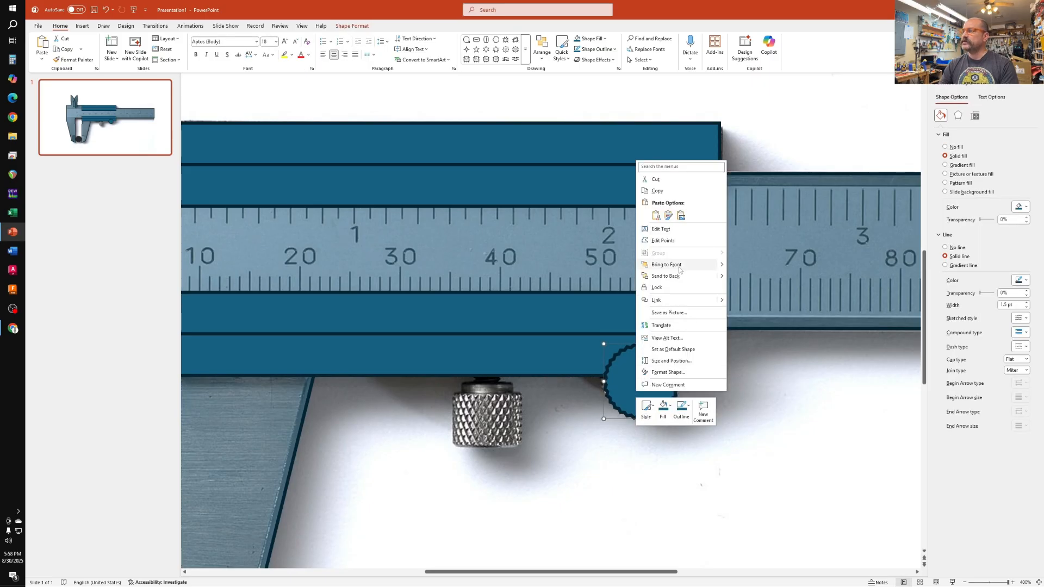
left_click(688, 291)
right_click(789, 188)
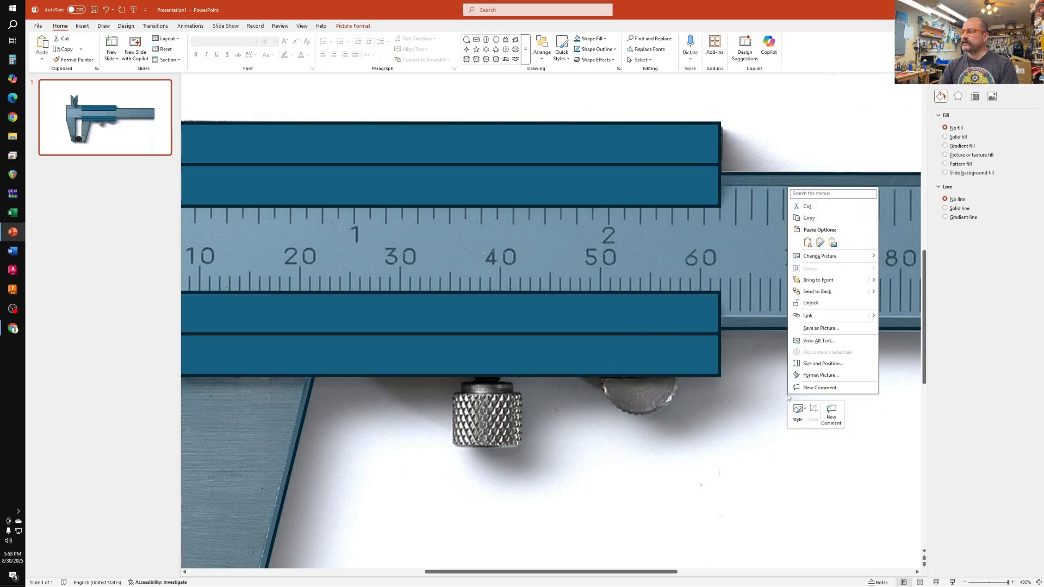
left_click(817, 292)
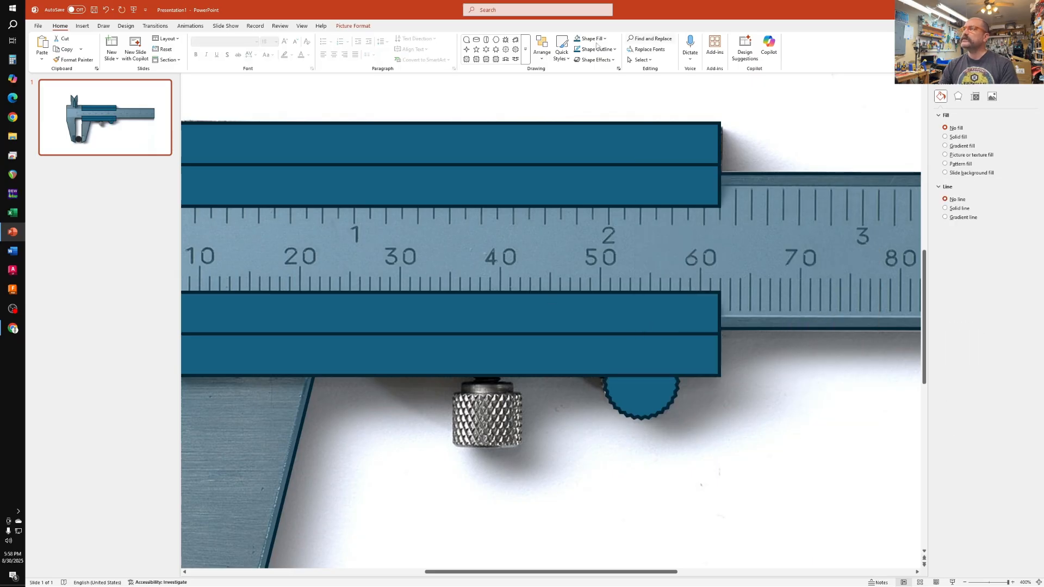
Draw three stacked rectangles over the lock screw's stem, collar and knurled head, fitting each to the photo
left_click(525, 50)
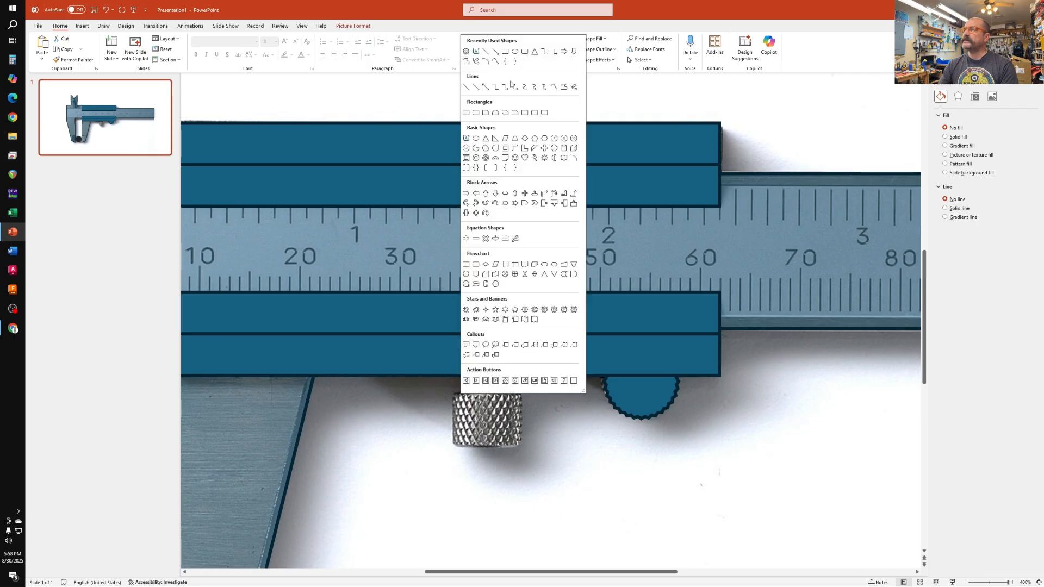
left_click(476, 114)
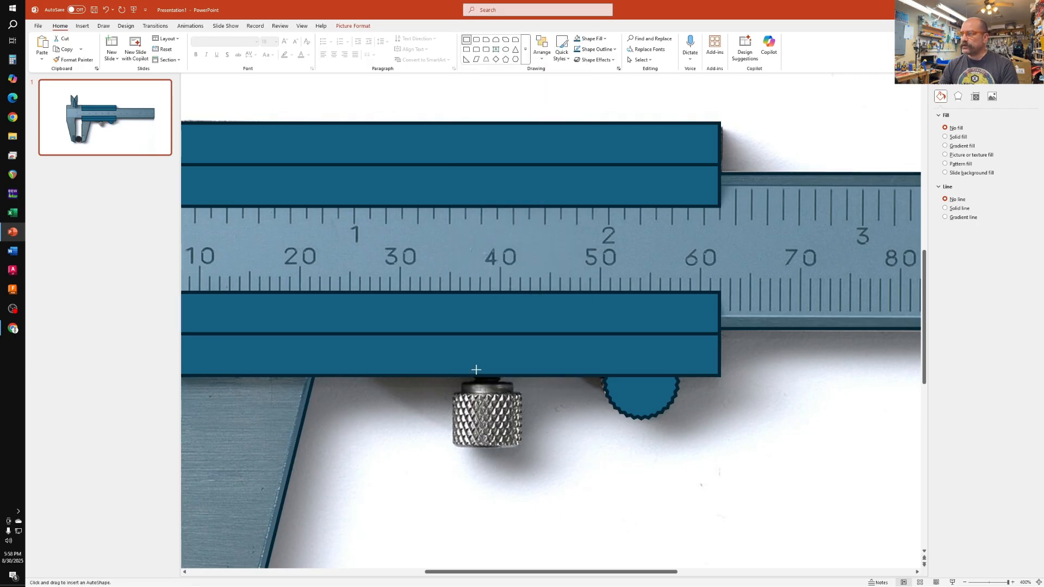
left_click_drag(476, 370, 521, 447)
key("ctrl+d")
key("ctrl+d")
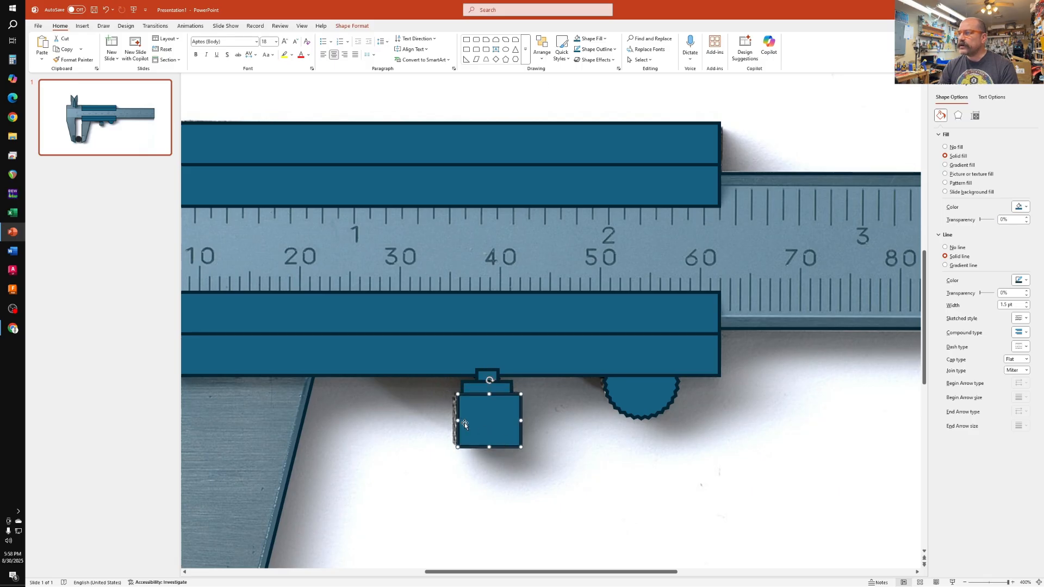
left_click_drag(458, 420, 453, 420)
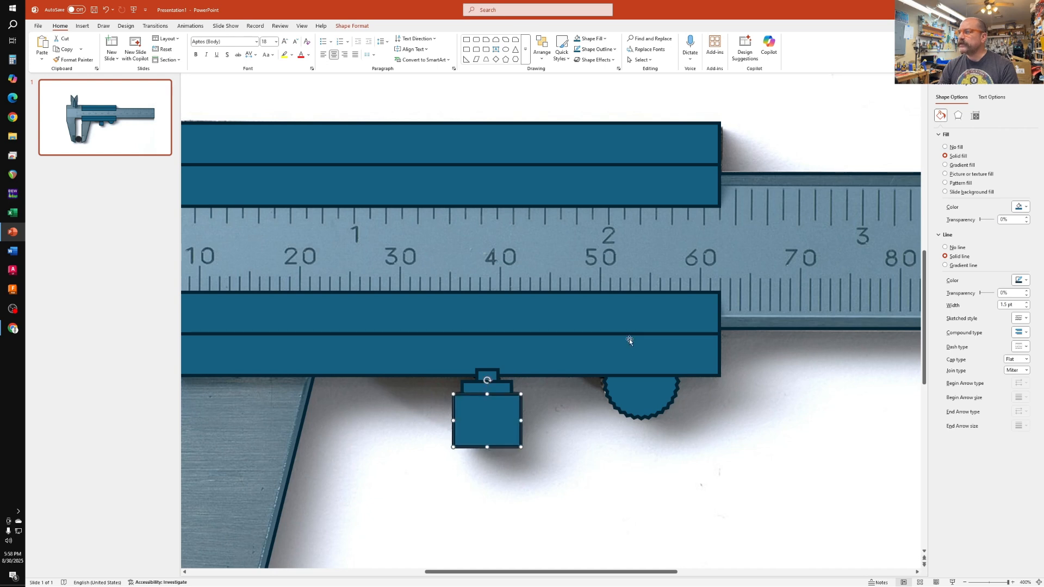
Align the three lock screw rectangles on their centers and group them
left_click(495, 381, "shift")
left_click(494, 375, "shift")
right_click(497, 375)
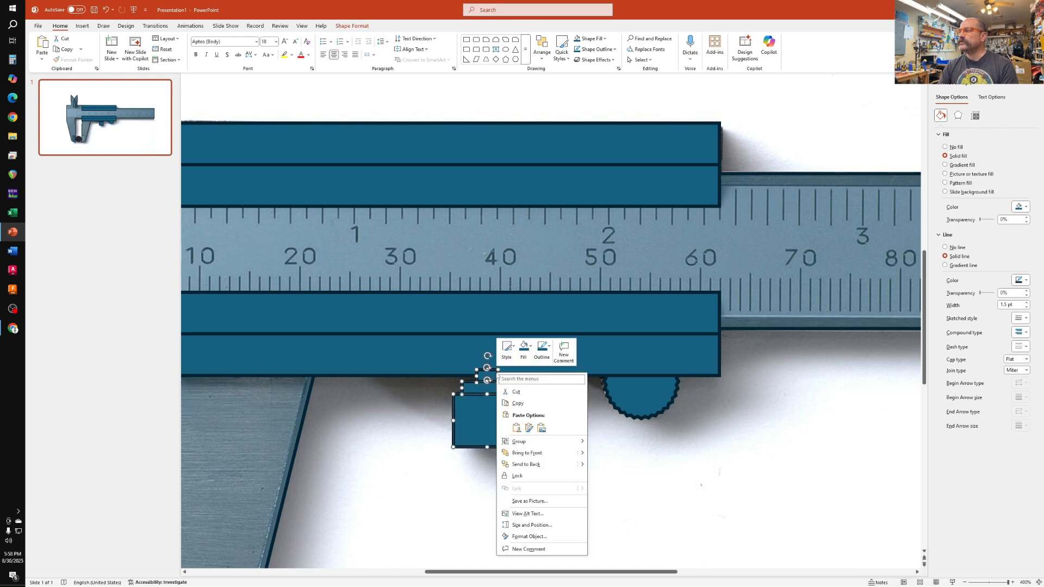
left_click(541, 47)
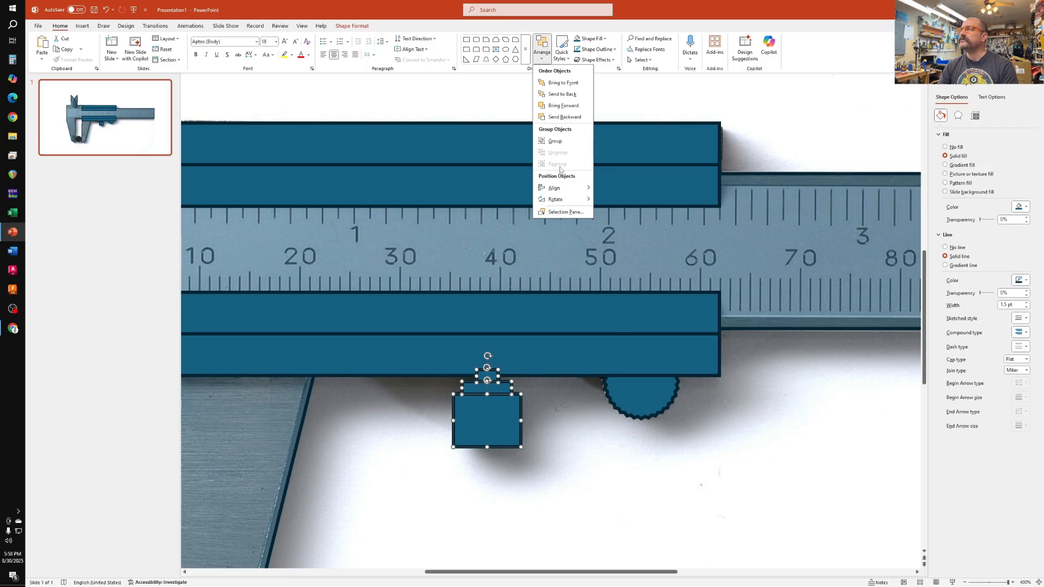
mouse_move(562, 188)
left_click(623, 207)
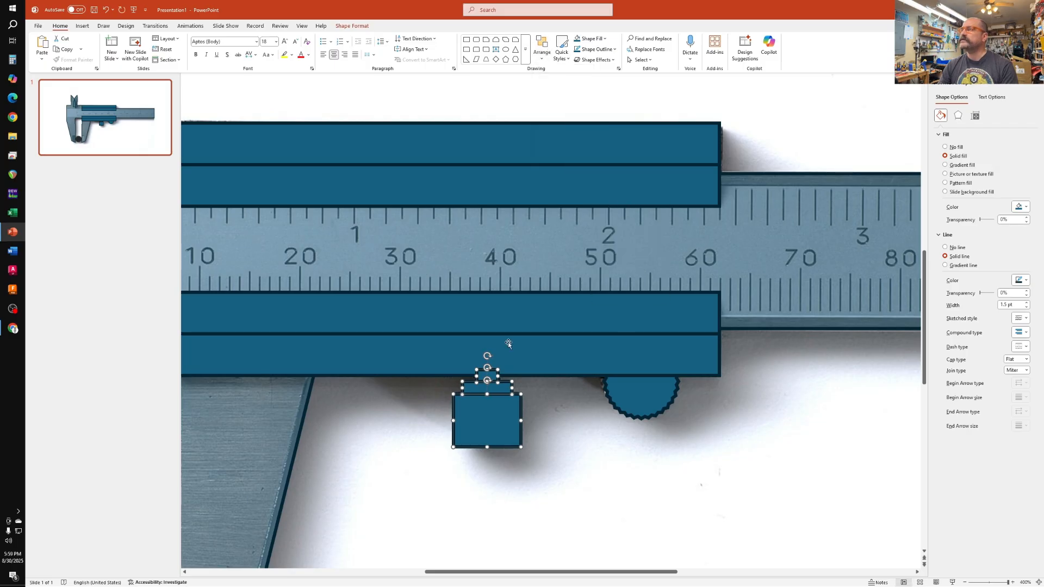
right_click(485, 411)
mouse_move(532, 298)
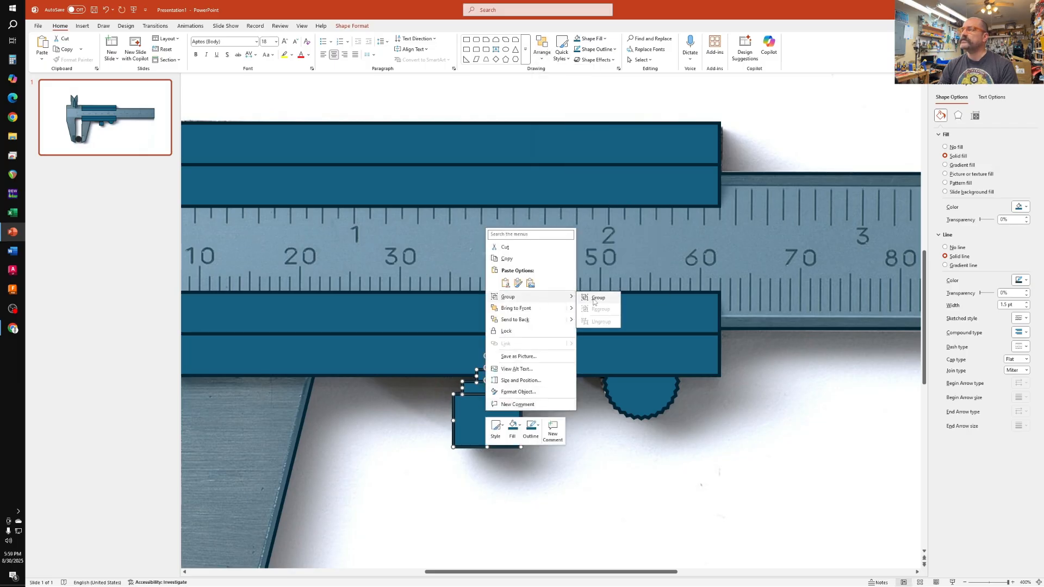
left_click(593, 298)
Send the lock screw group to the back and the caliper photo behind it
right_click(520, 435)
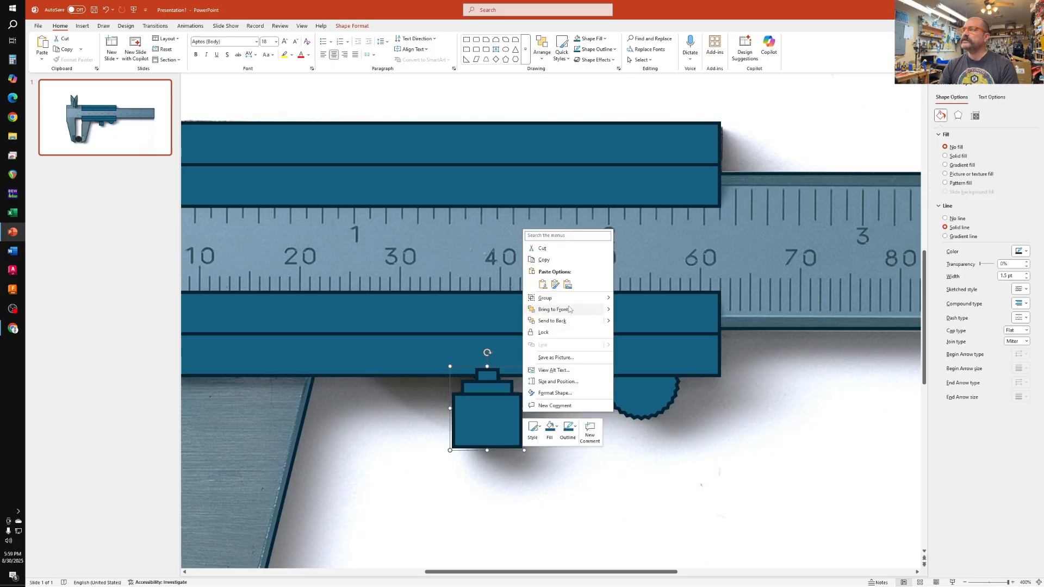
left_click(602, 322)
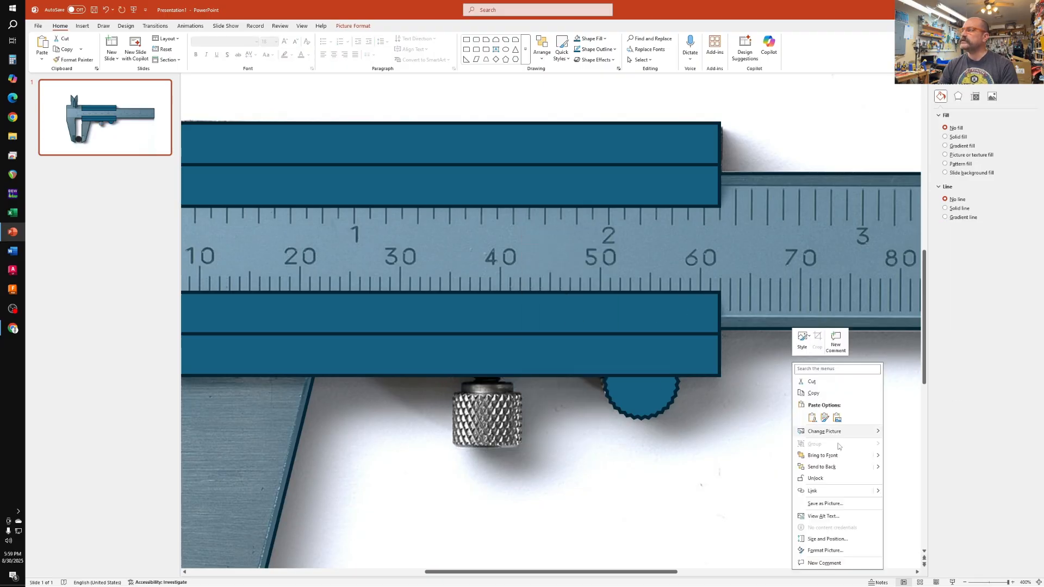
left_click(822, 466)
Draw a long rectangle over the beam's scale face, from the fixed jaw's outer edge almost to the photo's edge
scroll(815, 434, "down", 5)
scroll(816, 433, "down", 2)
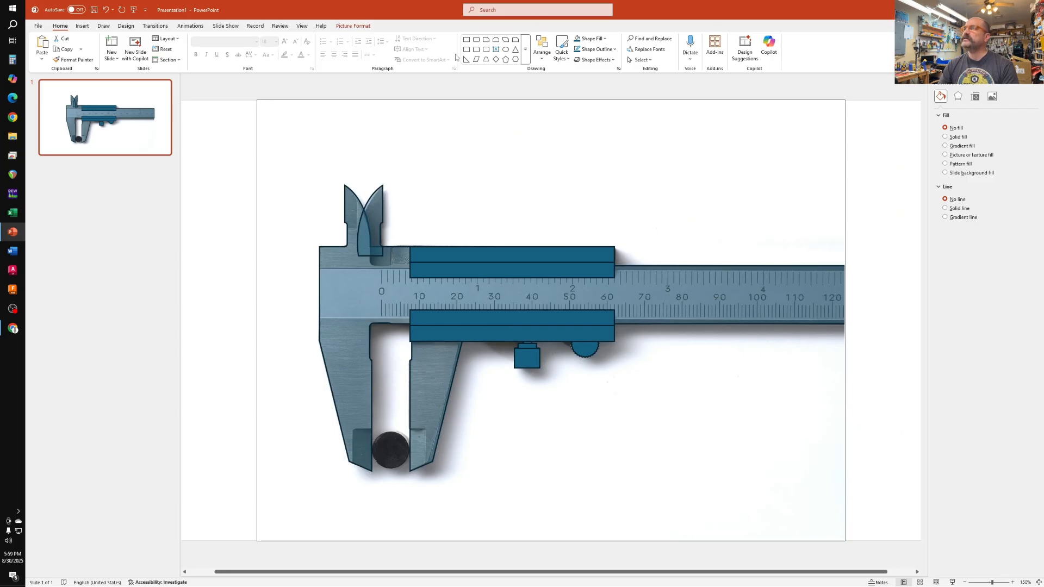
left_click(466, 40)
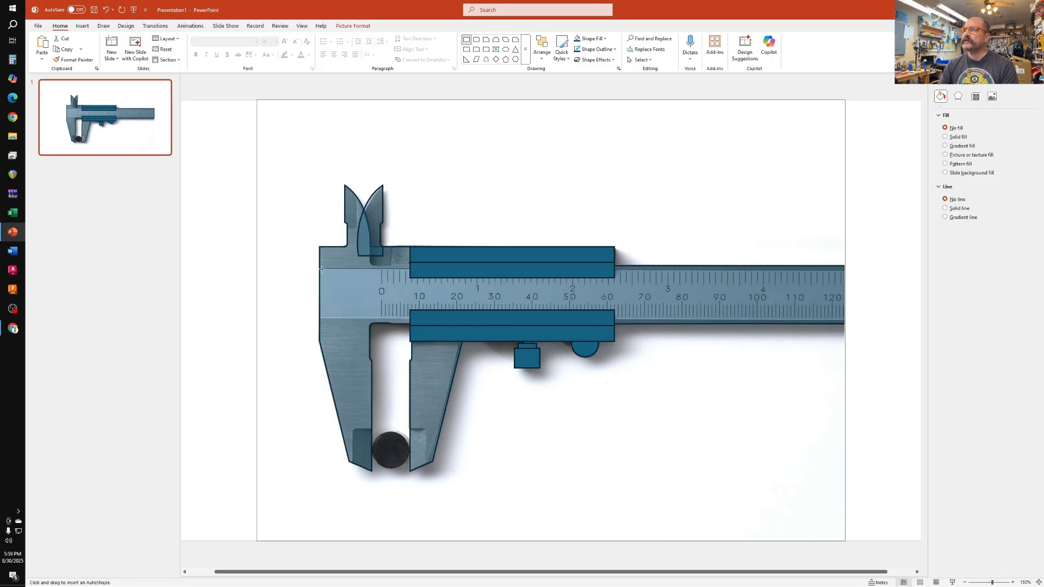
left_click_drag(319, 269, 840, 318)
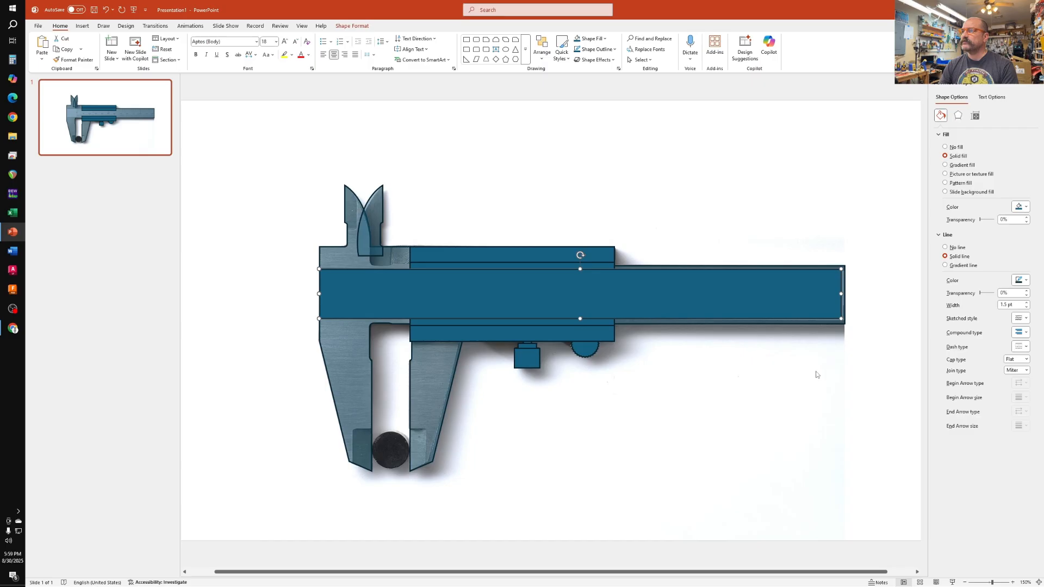
Bring the upper and lower slider bar groups in front of the long beam rectangle
left_click(474, 254)
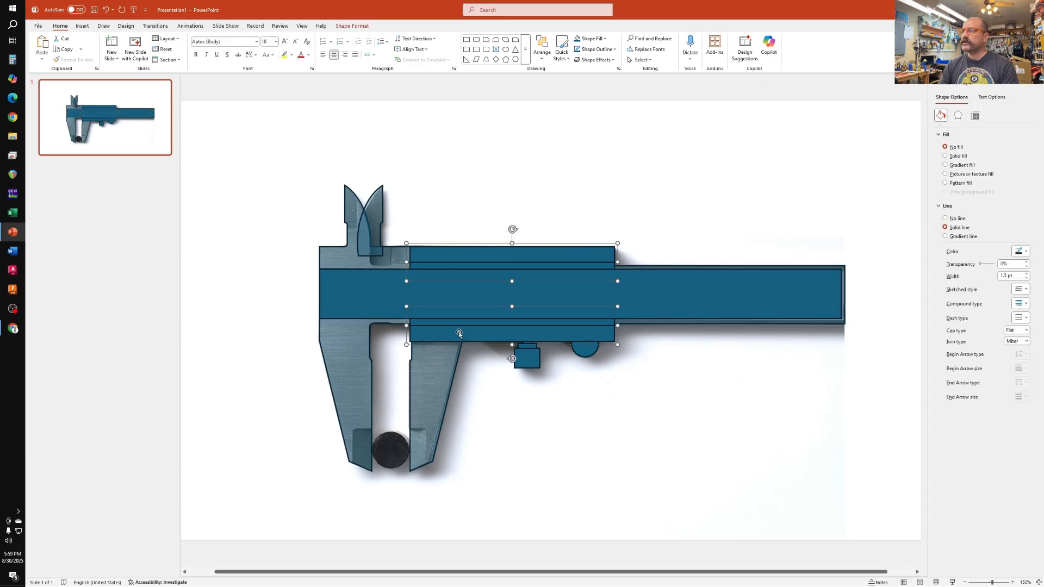
right_click(459, 332)
left_click(517, 413)
left_click(624, 413)
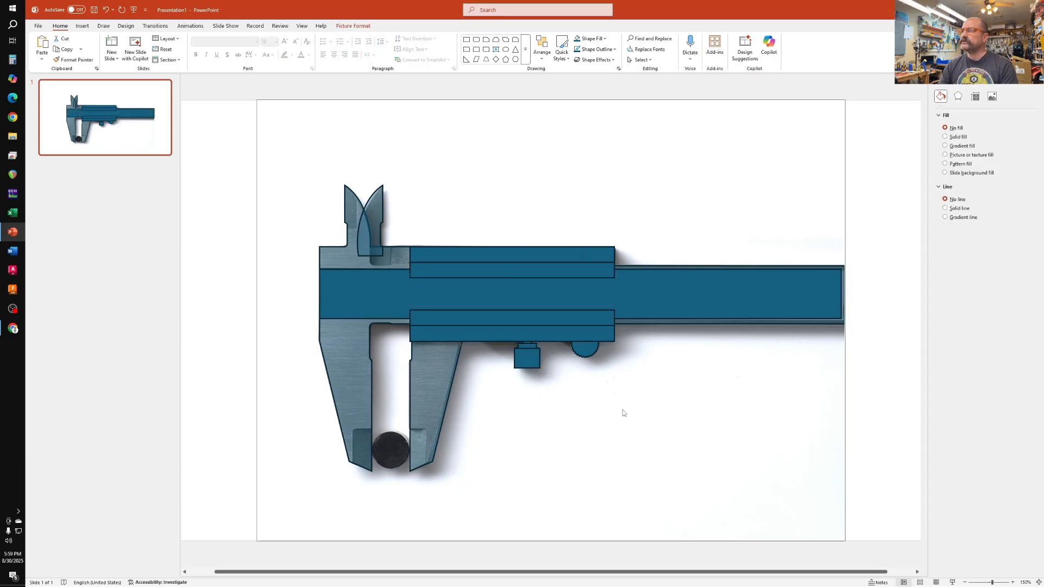
Draw a rounded rectangle over the recess at the lower fixed jaw's tip, extending past the jaw's edges
scroll(381, 382, "up", 10, "ctrl")
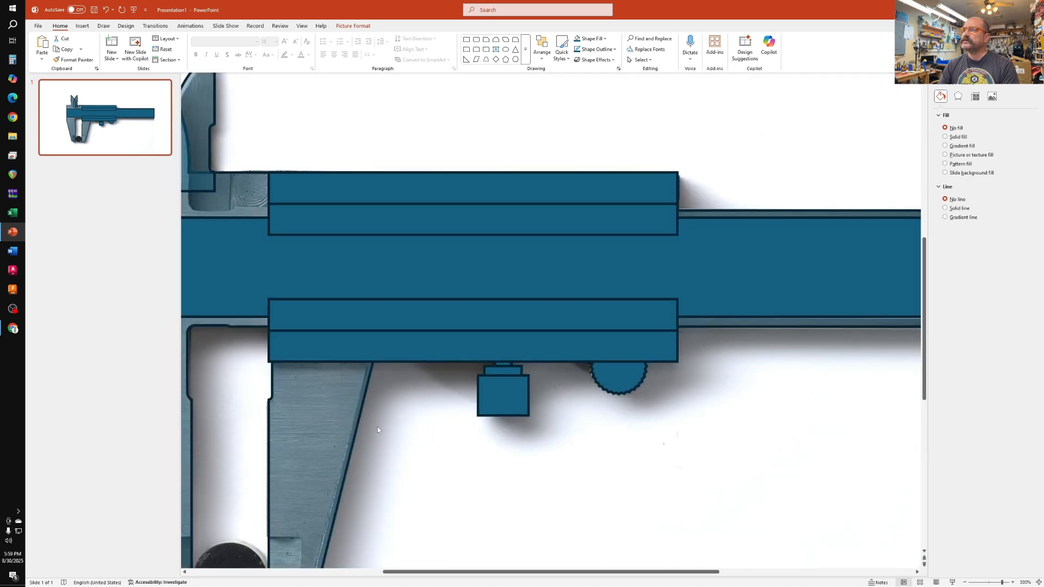
scroll(387, 399, "down", 3)
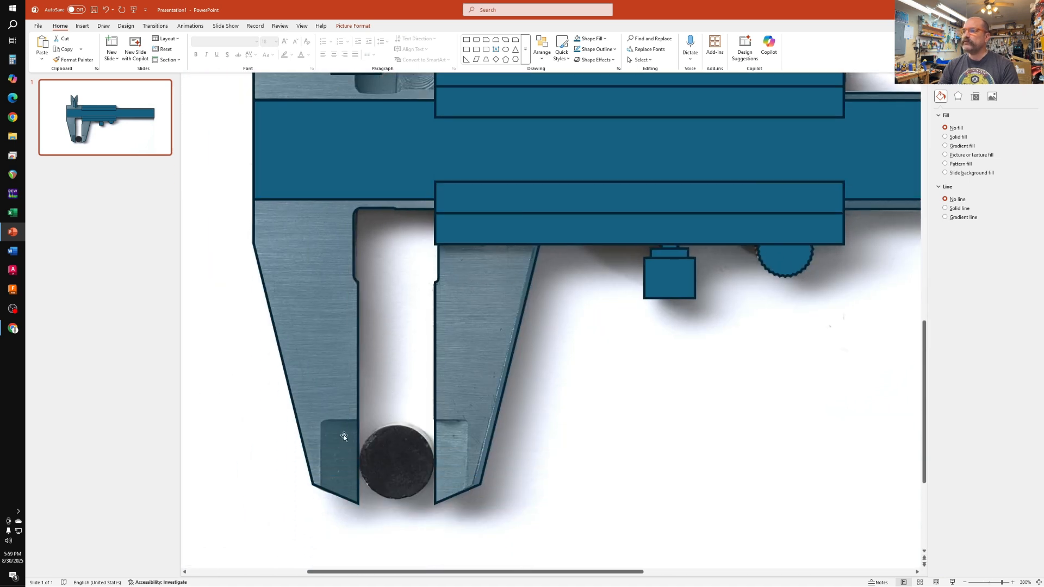
left_click(525, 54)
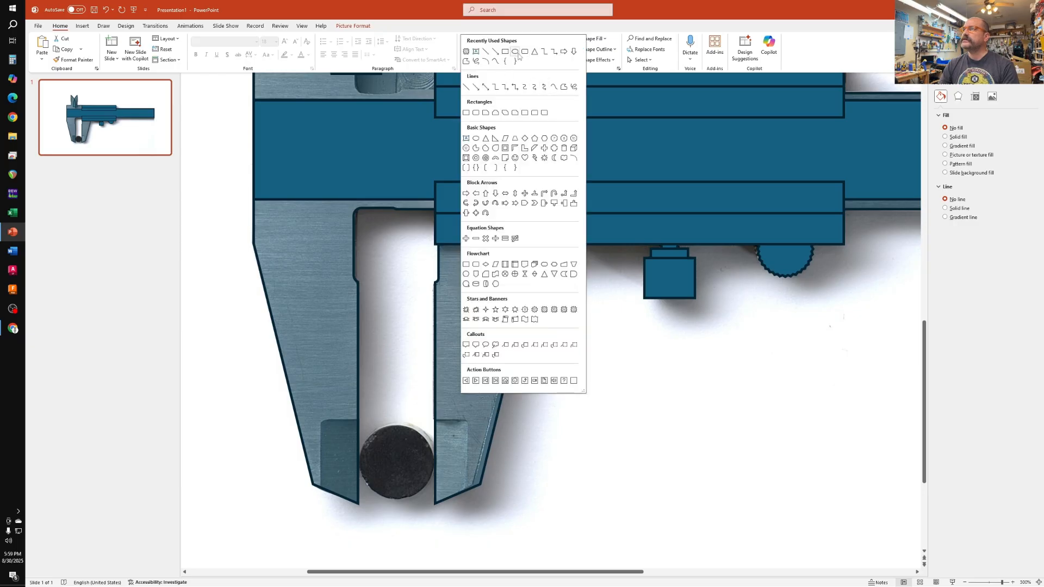
left_click(525, 52)
mouse_move(320, 419)
left_mouse_down()
mouse_move(356, 503)
mouse_move(385, 531)
left_mouse_up()
left_click_drag(345, 491, 346, 488)
left_click(633, 427)
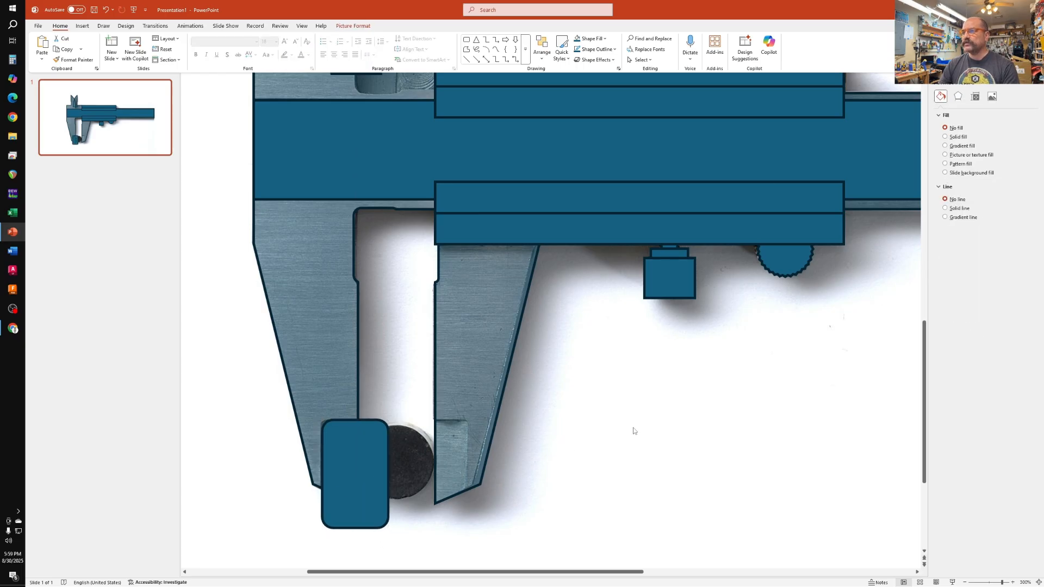
Bring the merged beam and fixed jaw shape to the front, over the rounded rectangle and the slider bars
scroll(633, 427, "down", 3)
scroll(633, 427, "down", 2)
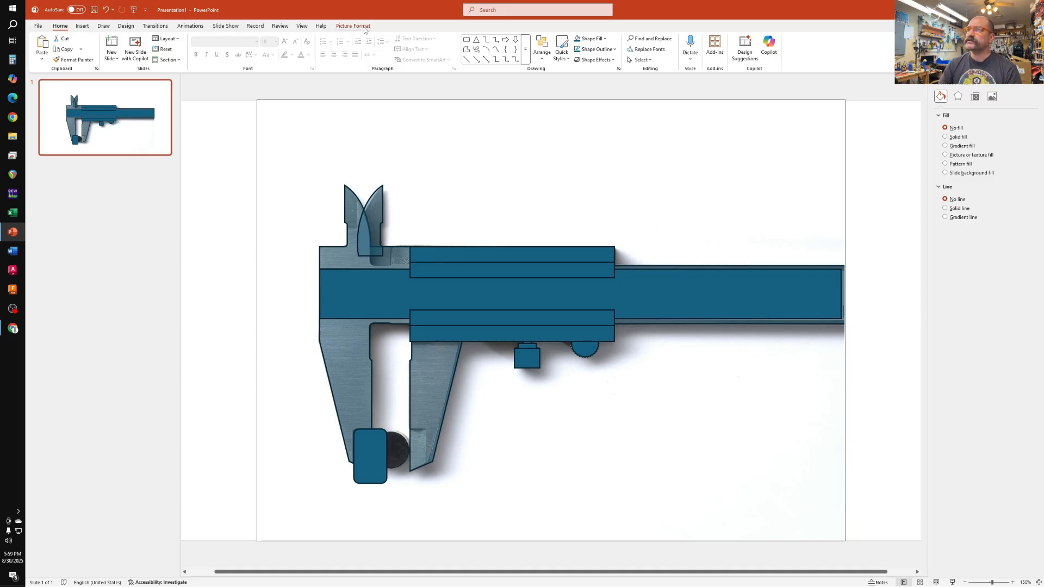
left_click(344, 361)
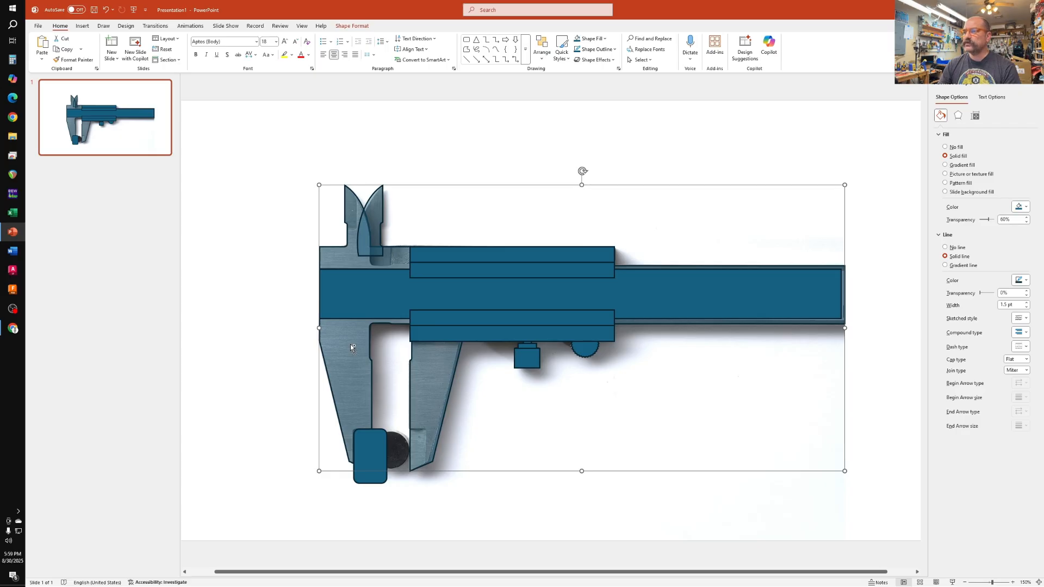
mouse_move(355, 350)
left_mouse_down()
mouse_move(363, 364)
mouse_move(354, 356)
left_mouse_up()
left_click(534, 486)
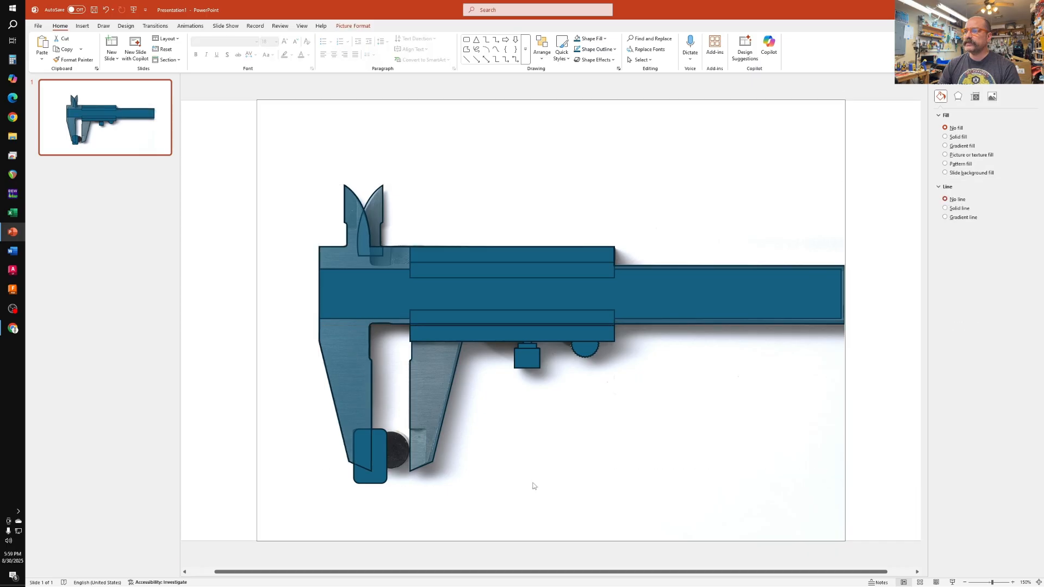
Intersect the rounded rectangle at the lower fixed jaw's tip with the beam and jaw shape so only their overlap remains
left_click(383, 473)
left_click(362, 398, "shift")
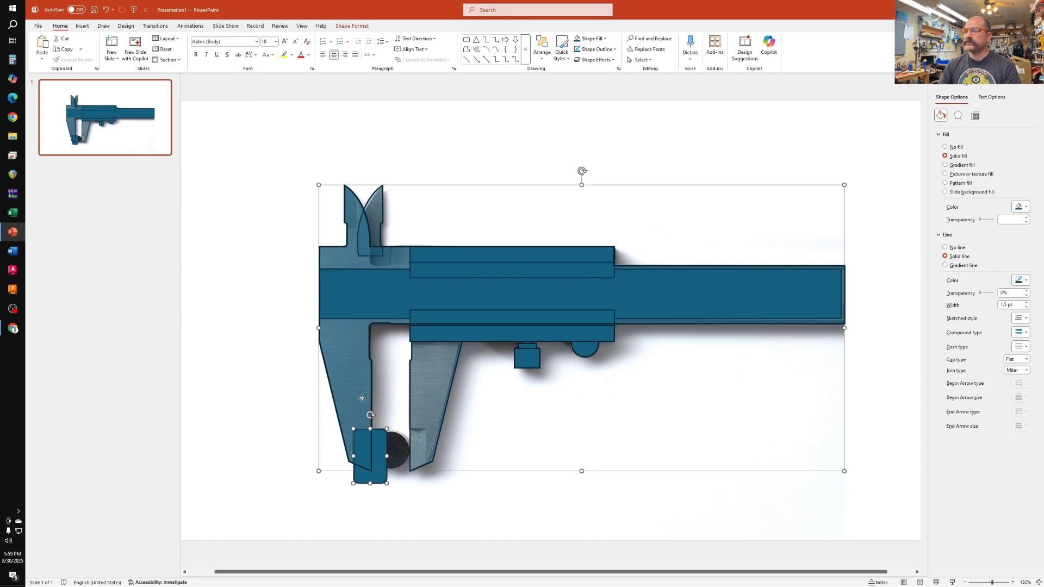
left_click(351, 27)
left_click(130, 60)
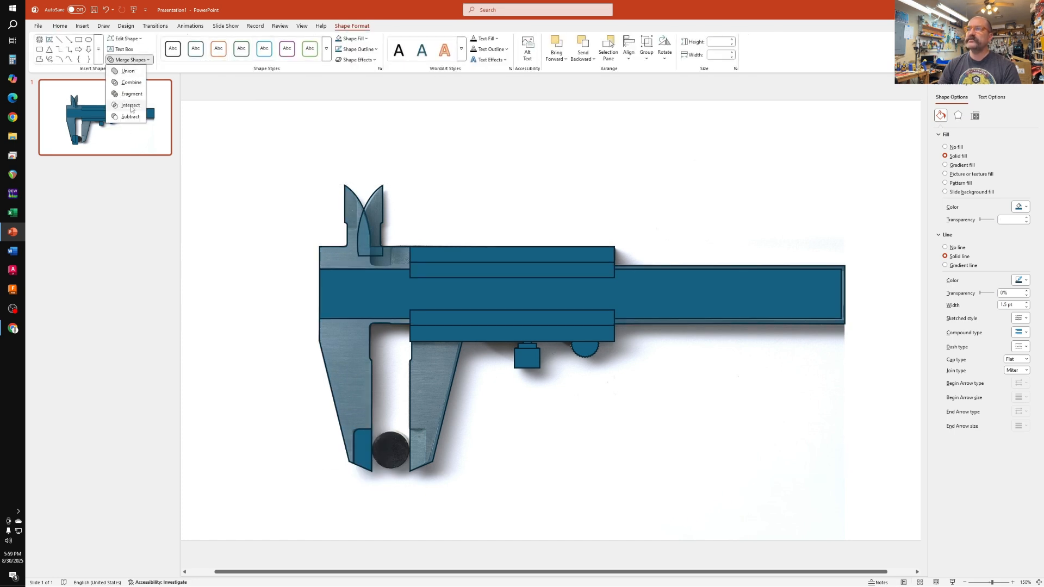
left_click(131, 105)
left_click(520, 438)
Duplicate the fixed jaw's recess shape, flip the copy horizontally, and place it over the sliding jaw's tip recess
scroll(352, 473, "up", 5)
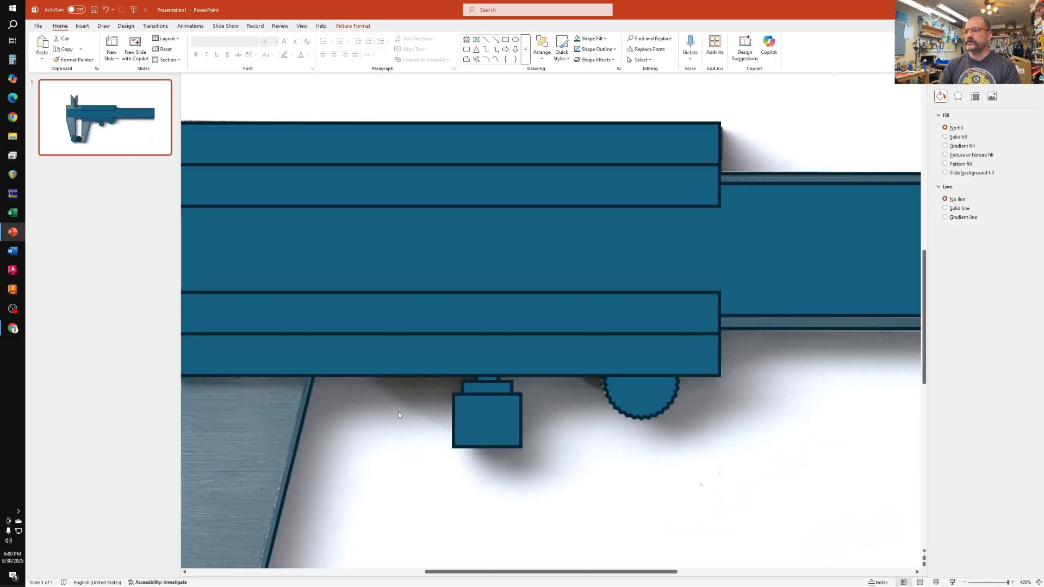
scroll(398, 415, "left", 6)
scroll(429, 383, "down", 1)
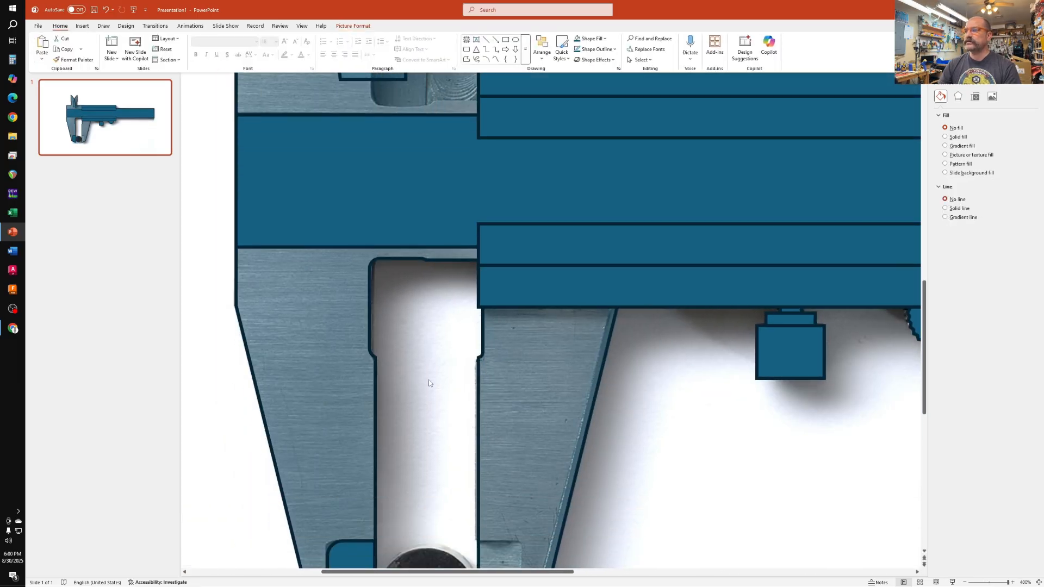
scroll(429, 380, "down", 2)
left_click(367, 435)
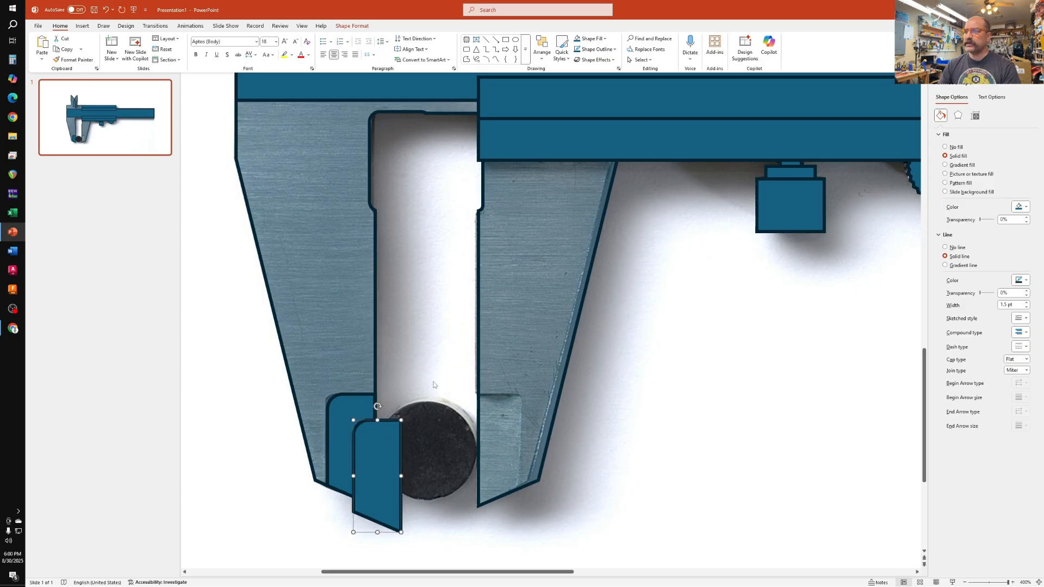
left_click(542, 49)
mouse_move(572, 201)
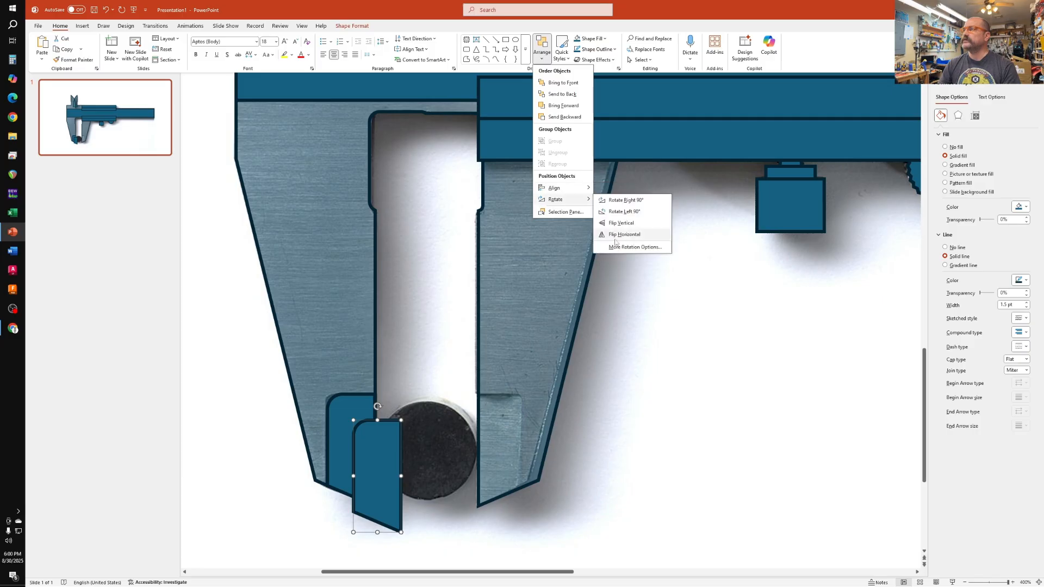
left_click(624, 234)
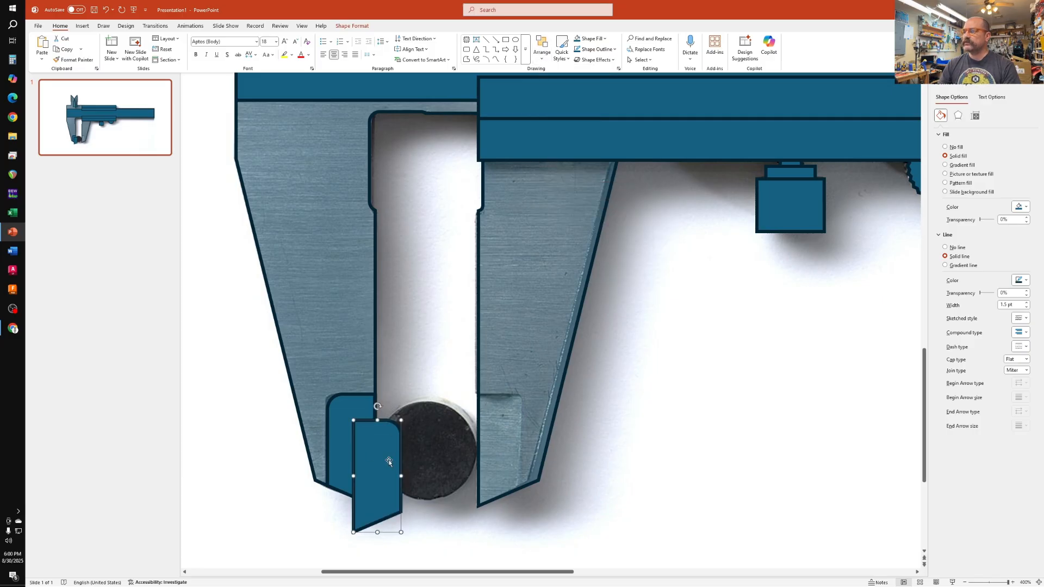
left_click_drag(386, 462, 508, 434)
left_click(611, 406)
Duplicate the merged beam and fixed jaw shape and align the copy exactly over the original
scroll(609, 405, "down", 3)
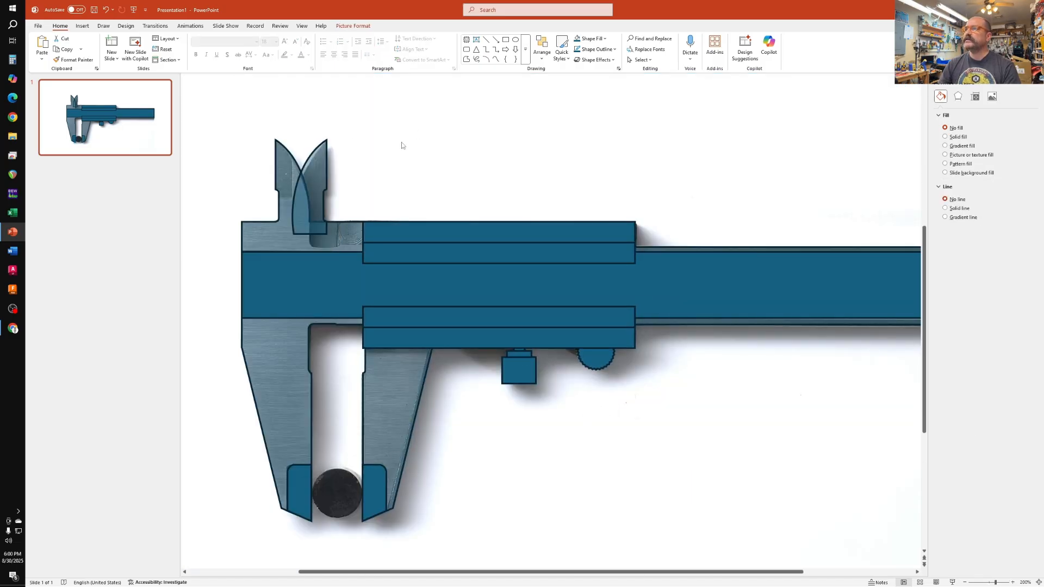
left_click(299, 211)
left_click(290, 238)
key("ctrl+d")
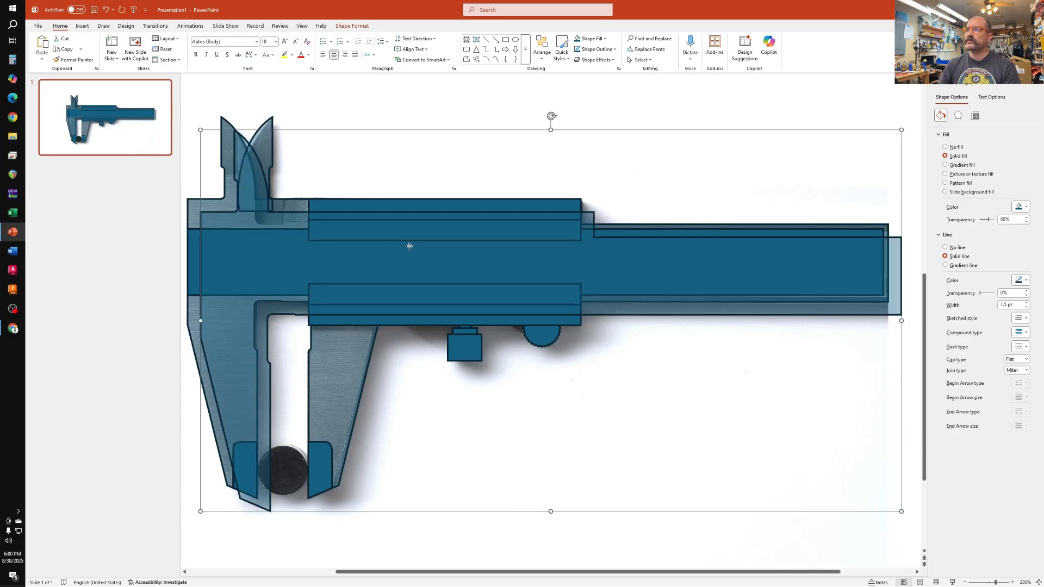
left_click_drag(409, 246, 396, 236)
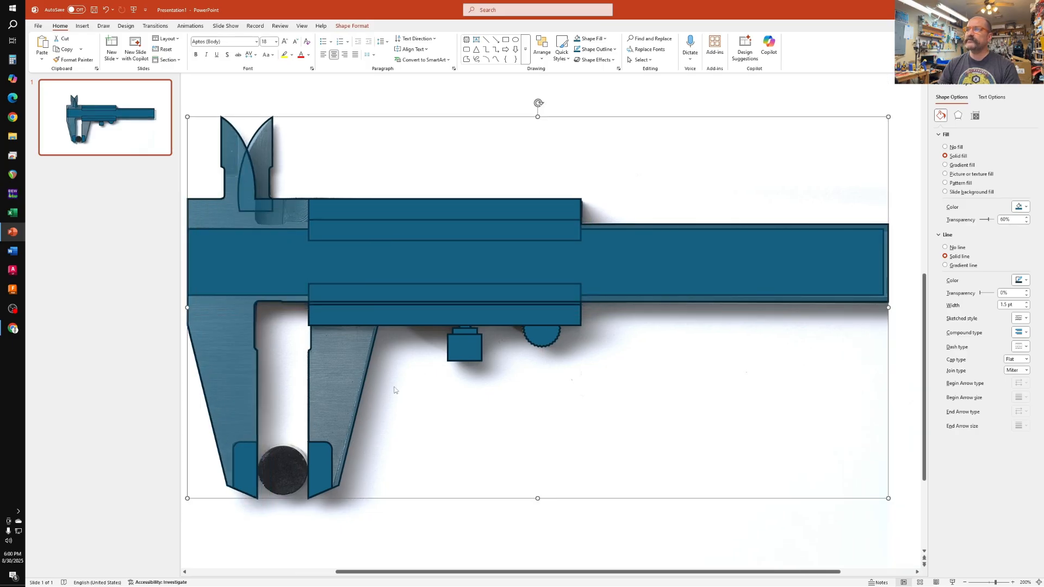
left_click(416, 521)
scroll(400, 498, "left", 3)
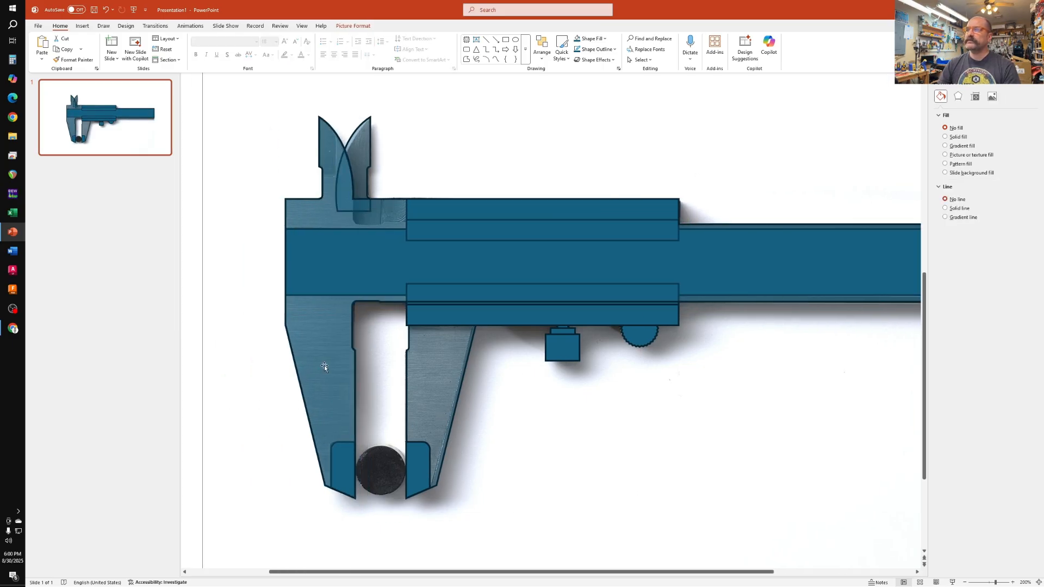
Draw a rounded rectangle over the upper fixed jaw's recess, extending past its outer edge and tip, and tighten its corner radius
scroll(324, 366, "up", 3)
scroll(331, 133, "left", 1)
scroll(337, 143, "left", 6)
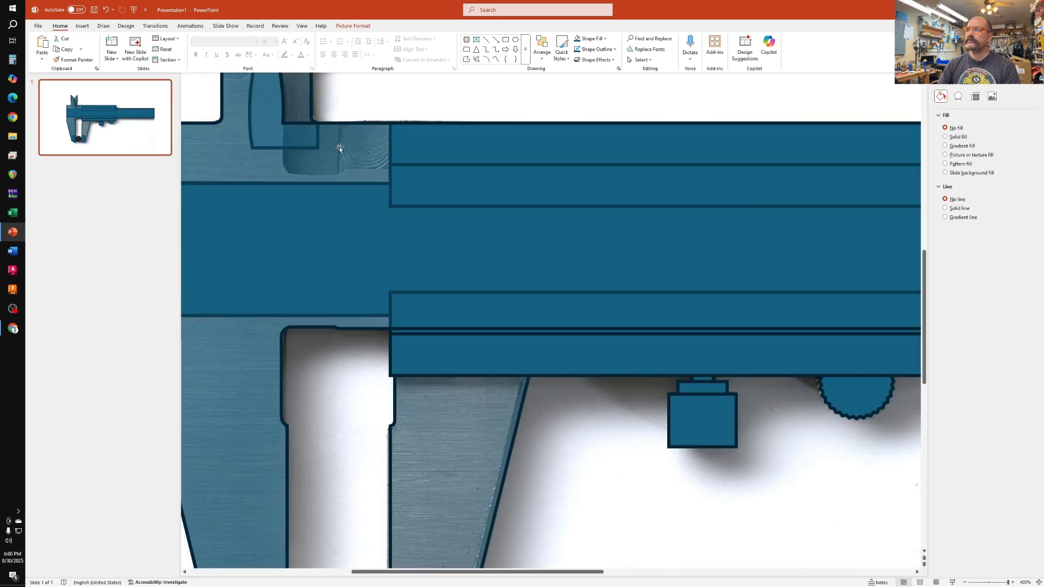
scroll(356, 162, "up", 1)
scroll(359, 163, "up", 3)
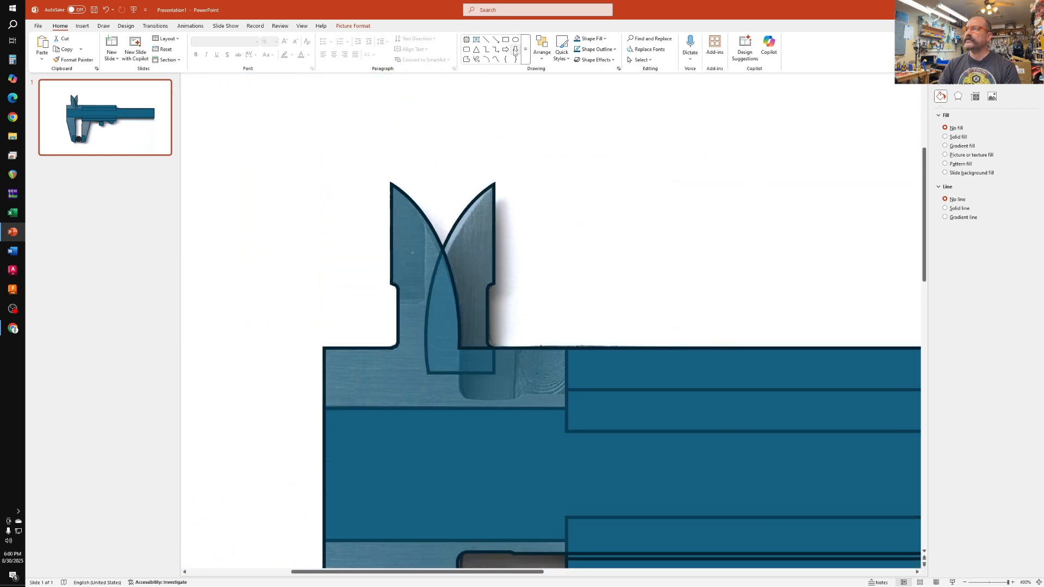
left_click(467, 49)
left_click_drag(307, 158, 426, 301)
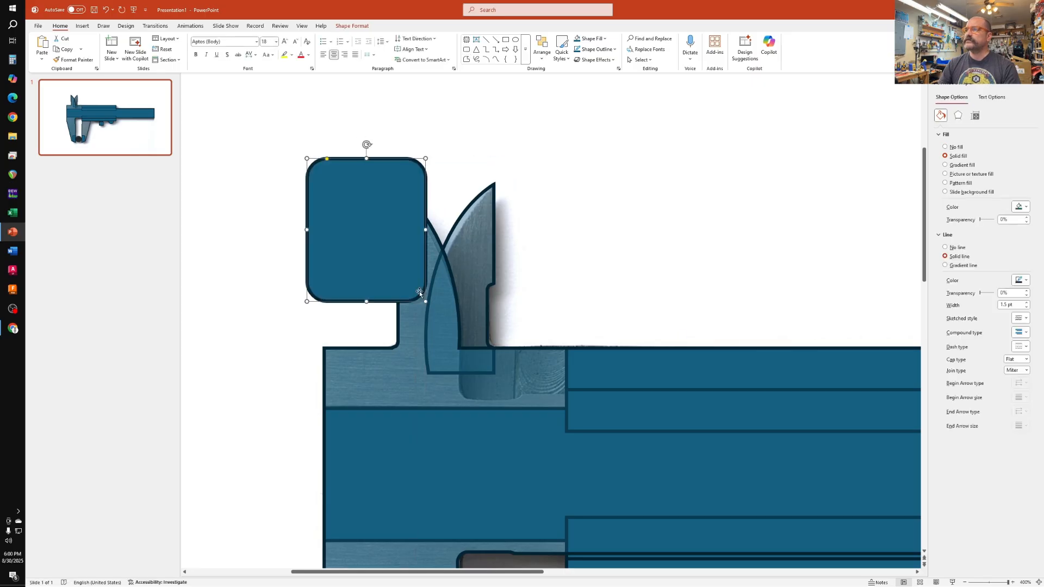
left_click_drag(326, 160, 317, 159)
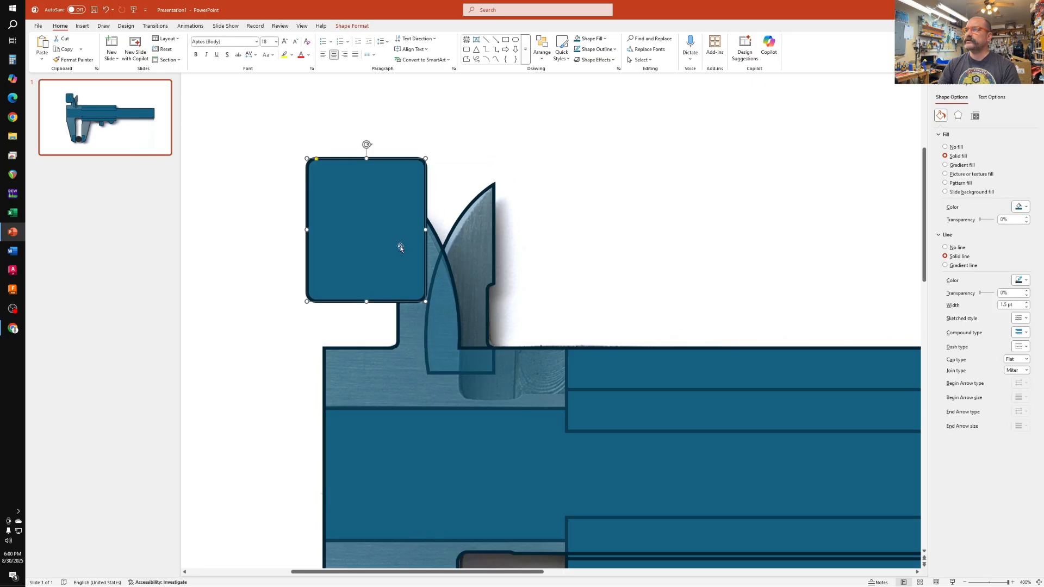
Intersect the upper rounded rectangle with the duplicated beam and jaw shape to leave only the upper jaw's recess
left_click(417, 347)
left_click(343, 170, "shift")
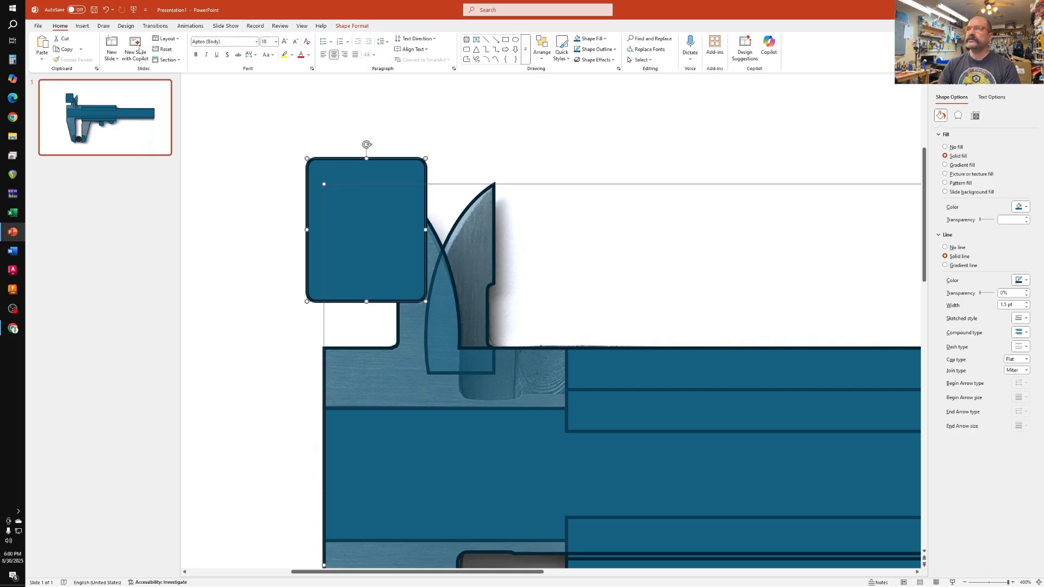
left_click(352, 26)
left_click(129, 60)
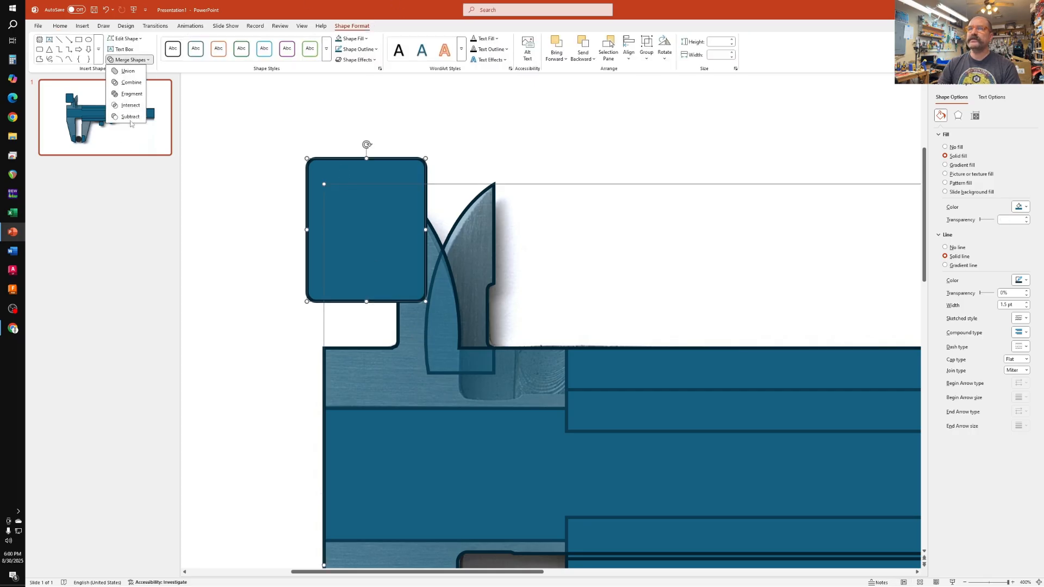
left_click(130, 113)
left_click(628, 145)
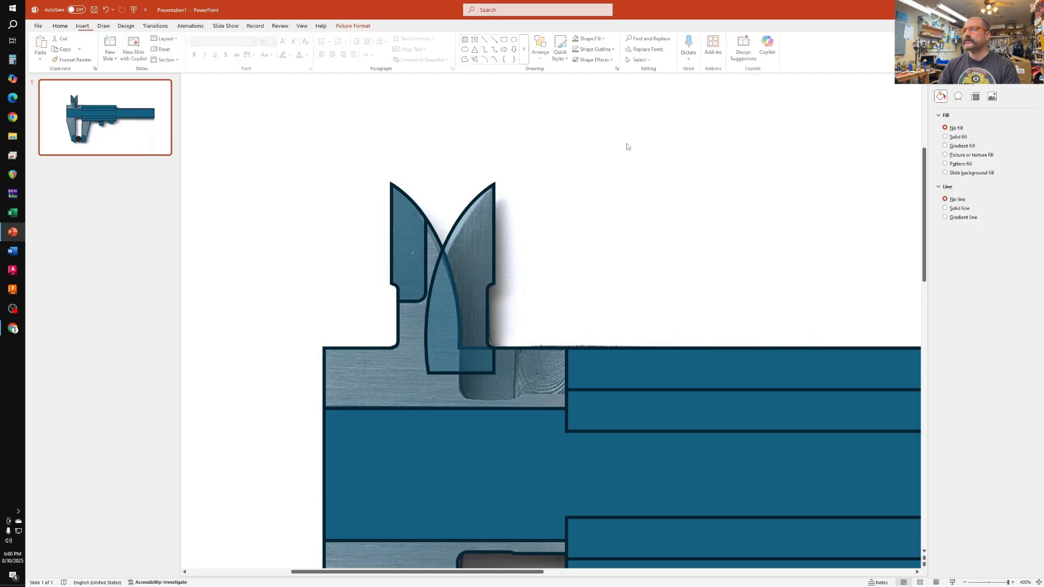
Duplicate the caliper slide and delete the background photo from the copy
scroll(627, 144, "down", 6)
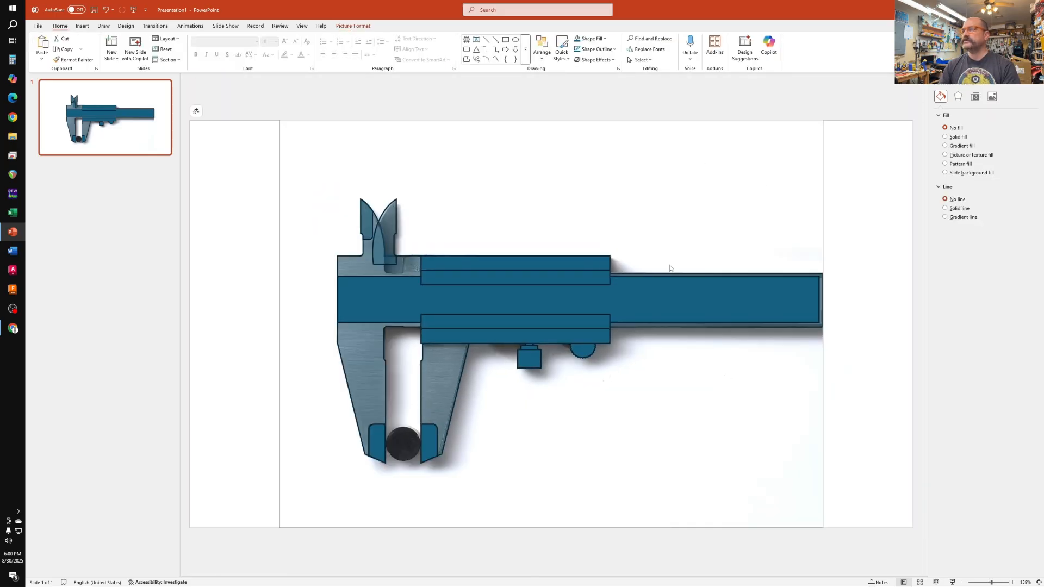
left_click(130, 140)
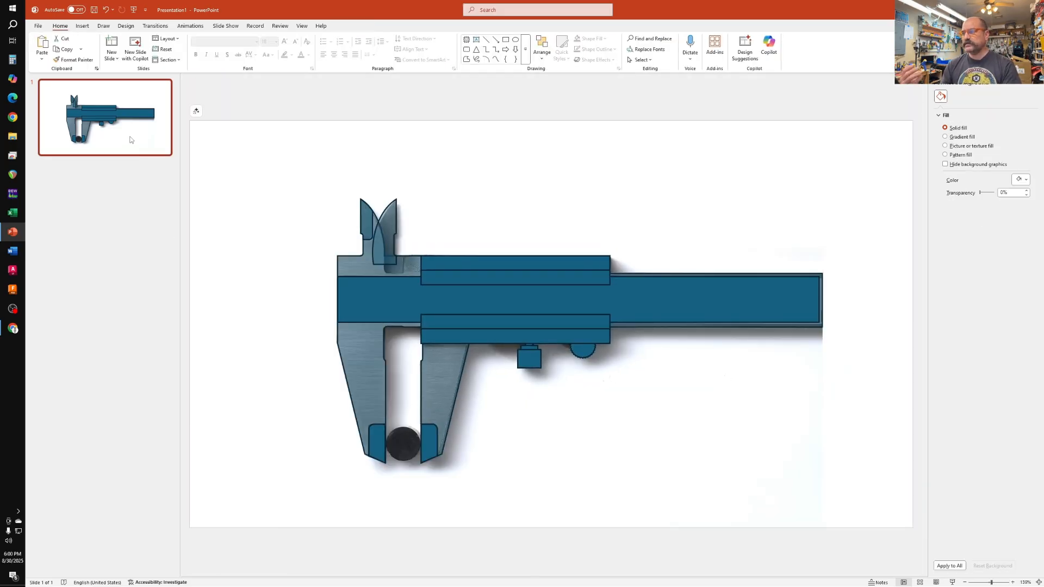
key("Return")
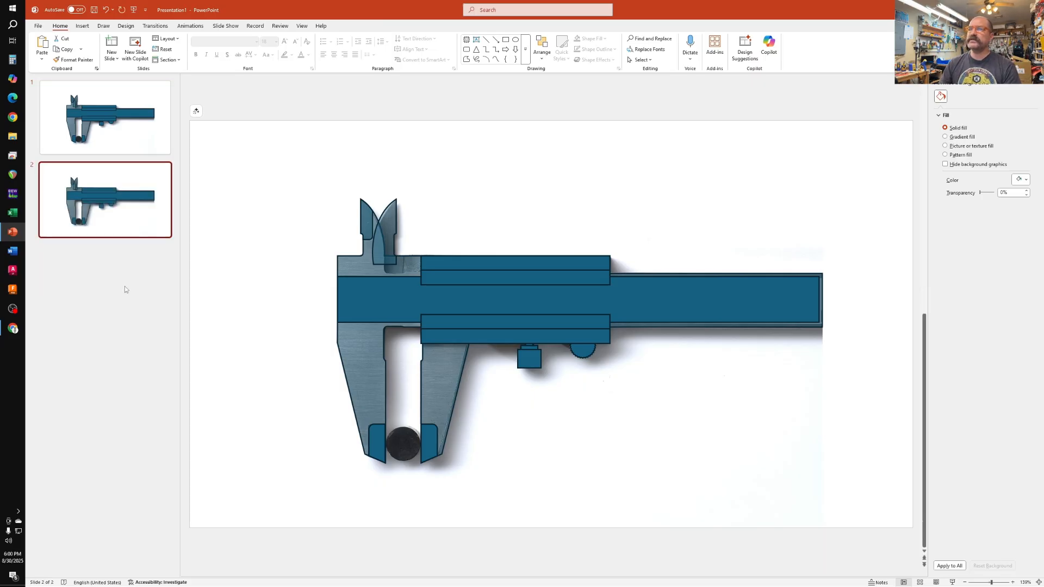
left_click(505, 205)
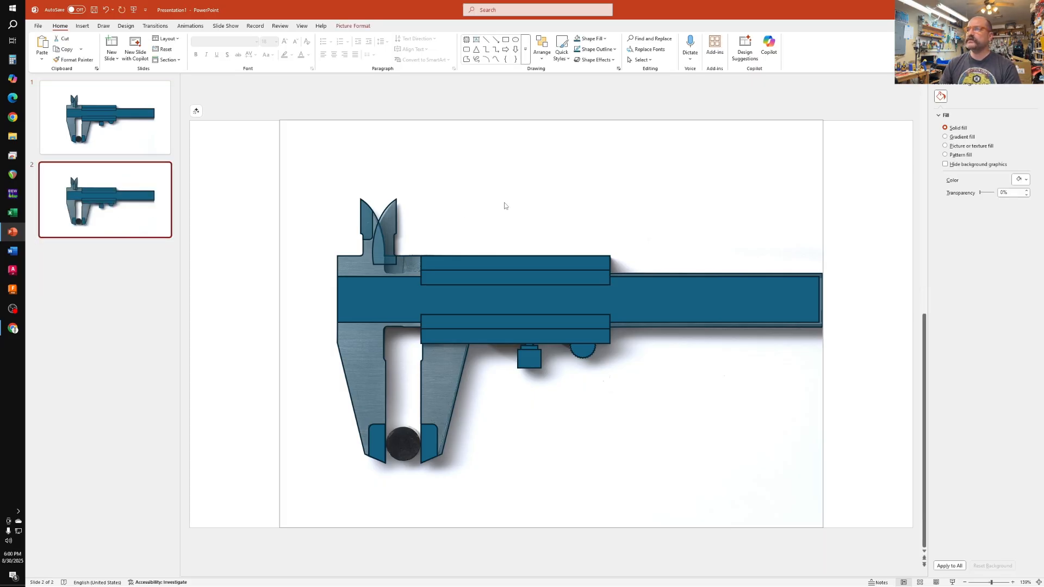
key("Delete")
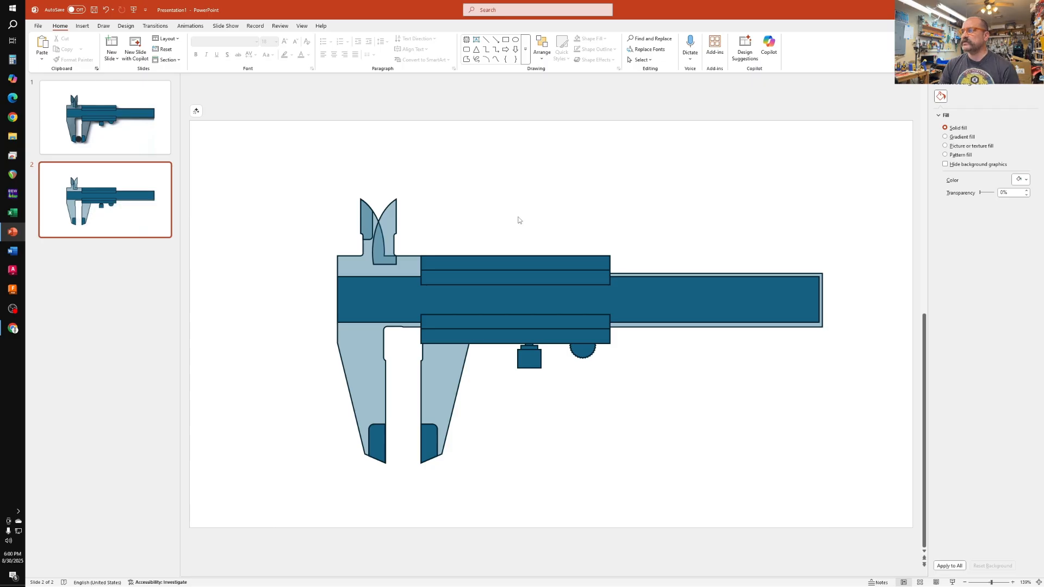
Give all the caliper shapes on the copied slide a solid medium gray theme fill, entering 0% fill transparency
left_click_drag(275, 158, 868, 510)
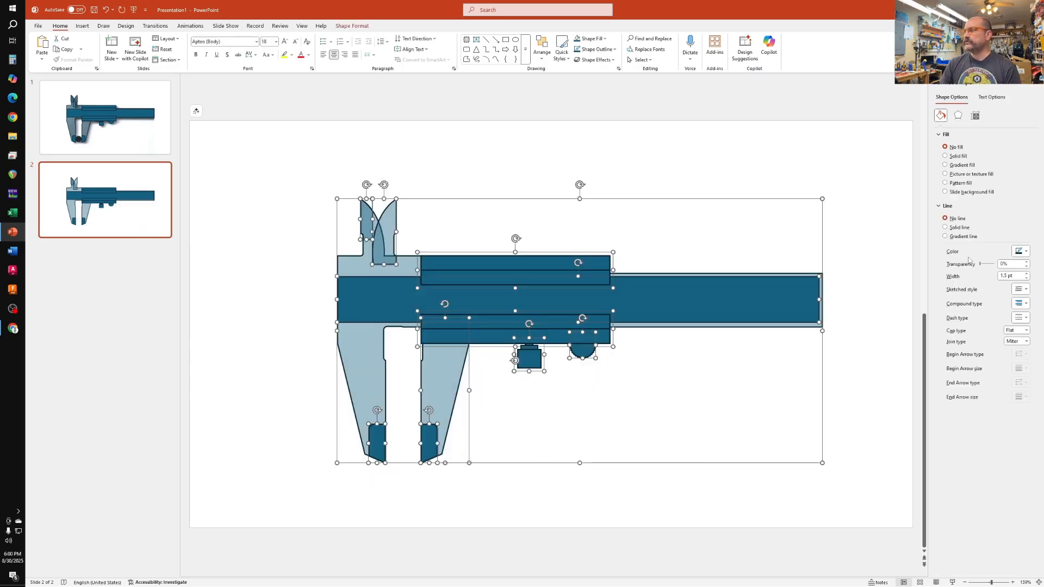
left_click(963, 157)
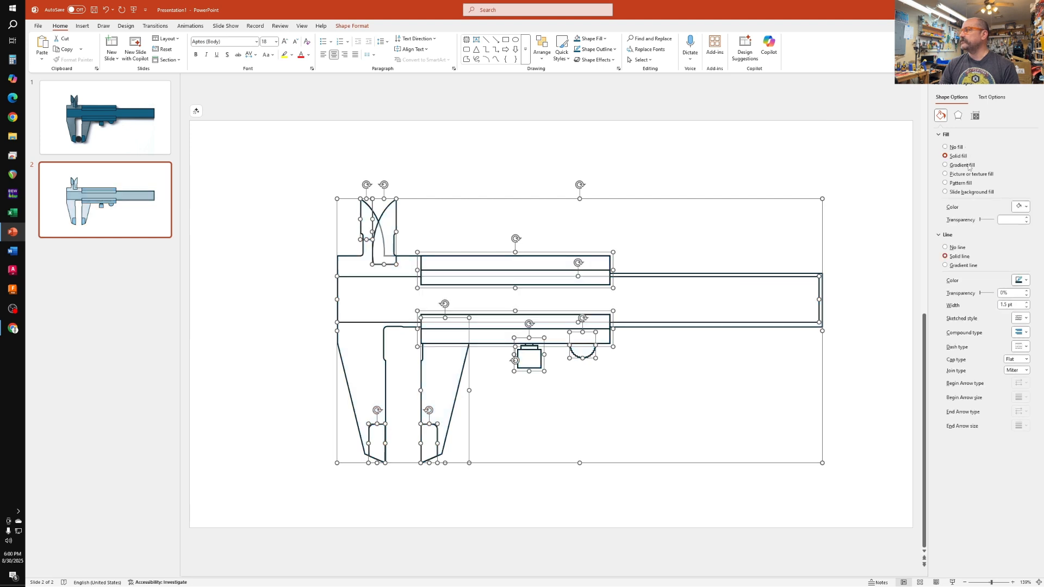
left_click(1012, 219)
type("0%")
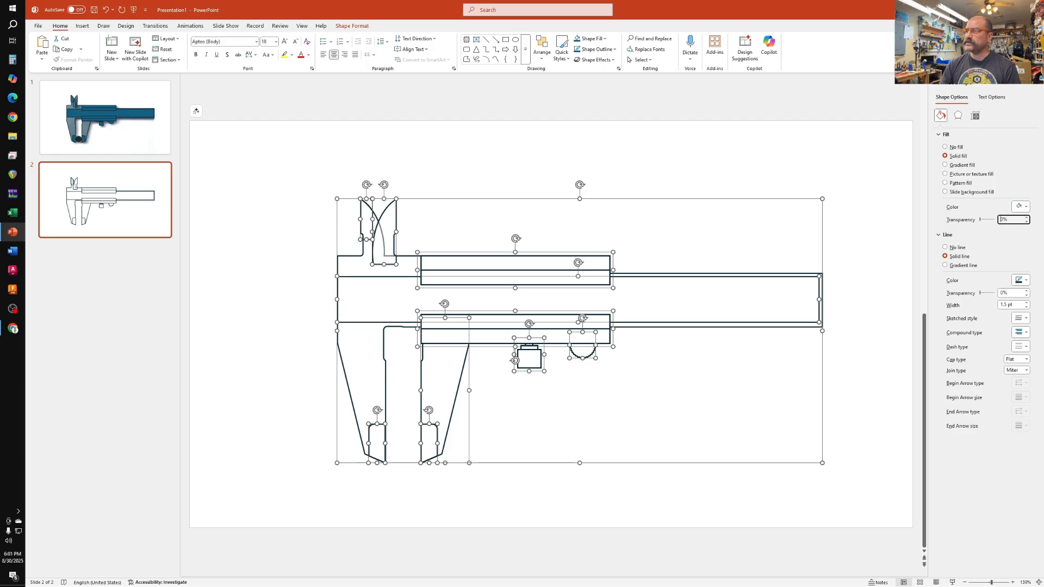
left_click(1026, 207)
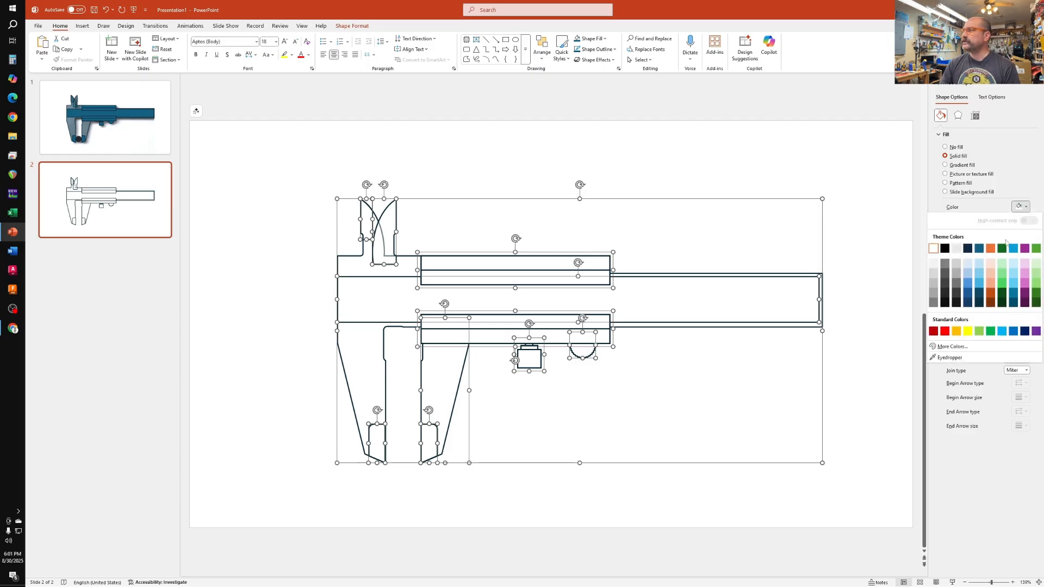
left_click(934, 296)
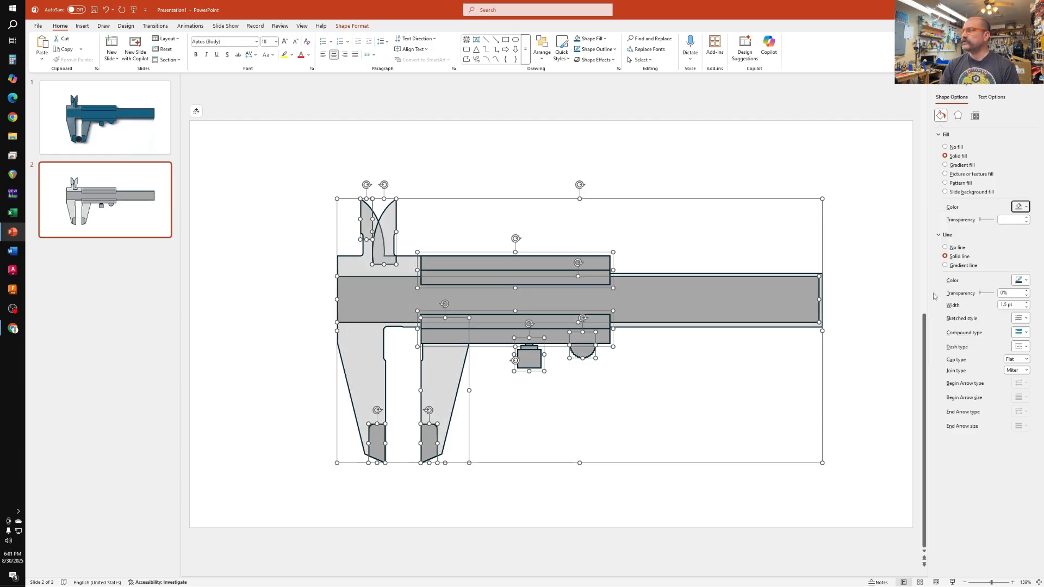
Set the fill transparency of the merged beam and fixed jaw shape to 0%
left_click(1005, 220)
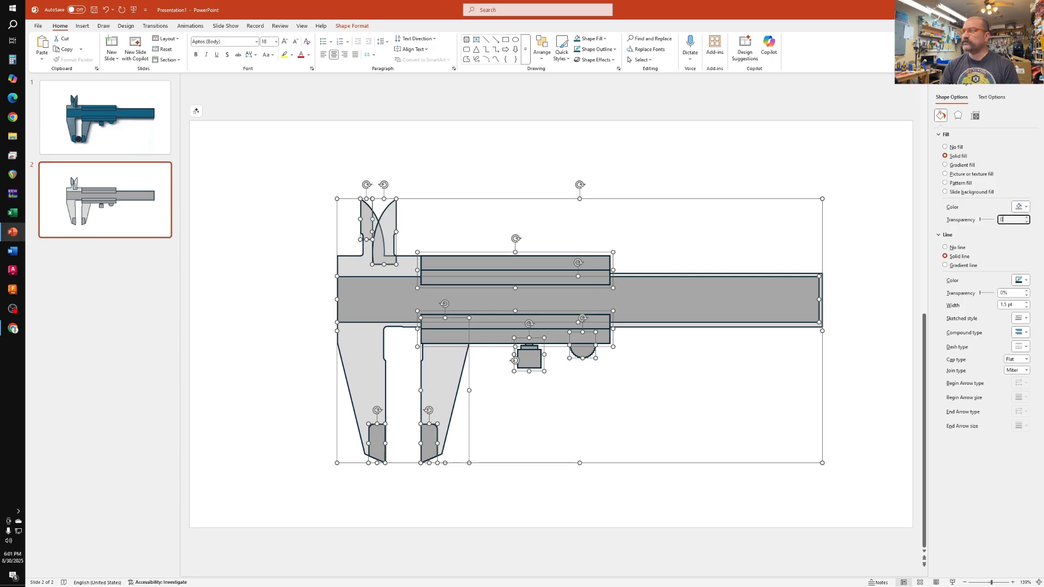
left_click(332, 276)
left_click(346, 269)
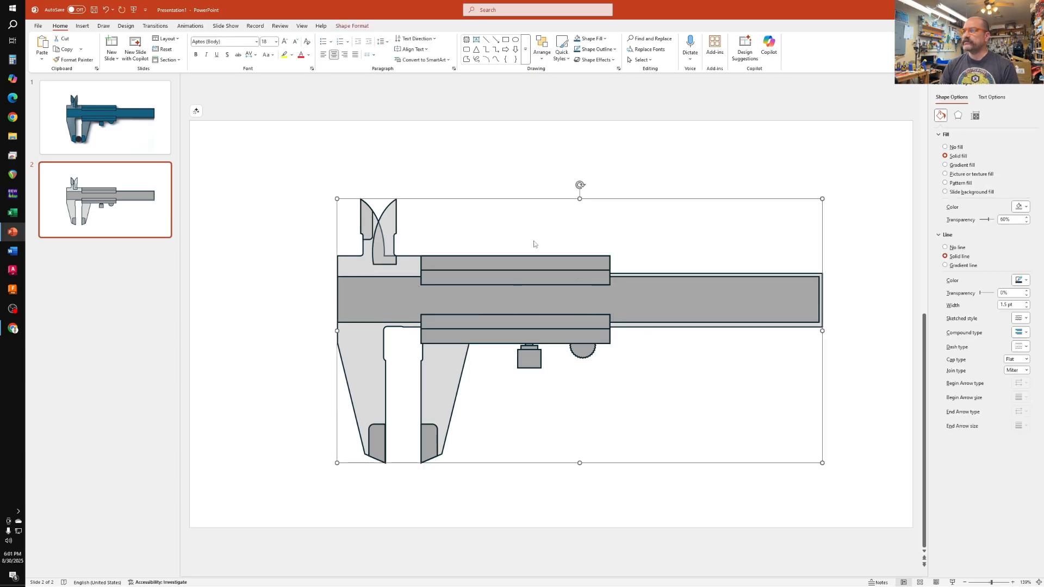
double_click(1003, 220)
type("0")
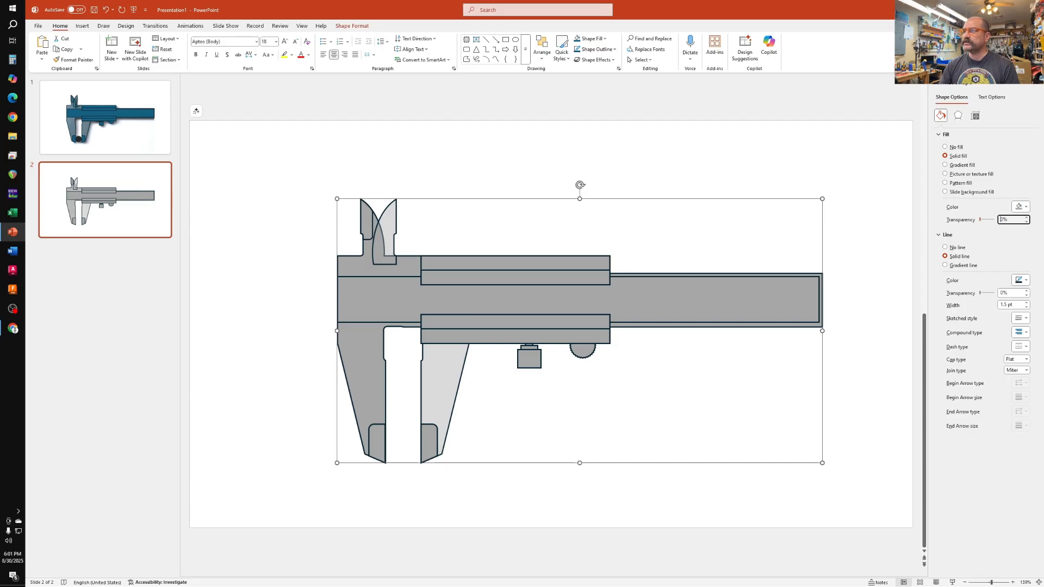
Set the fill transparency of all the caliper shapes together to 1%
left_click(304, 202)
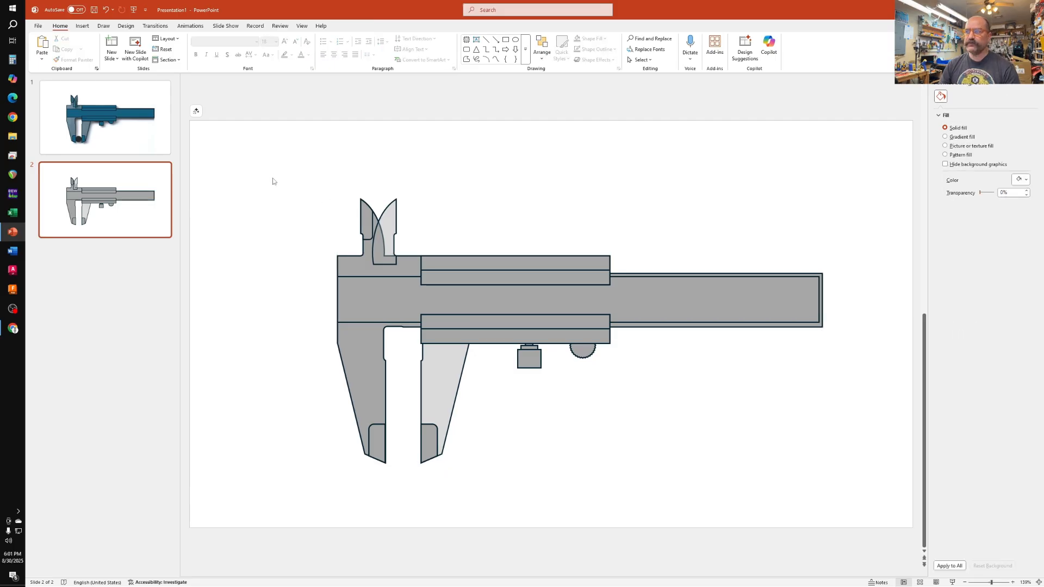
key("ctrl+a")
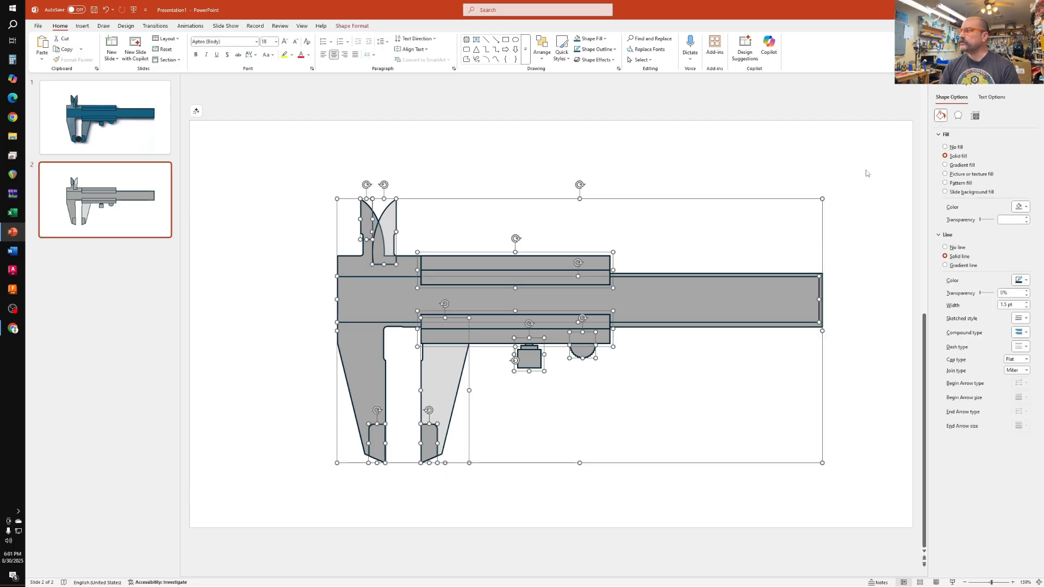
left_click(1027, 222)
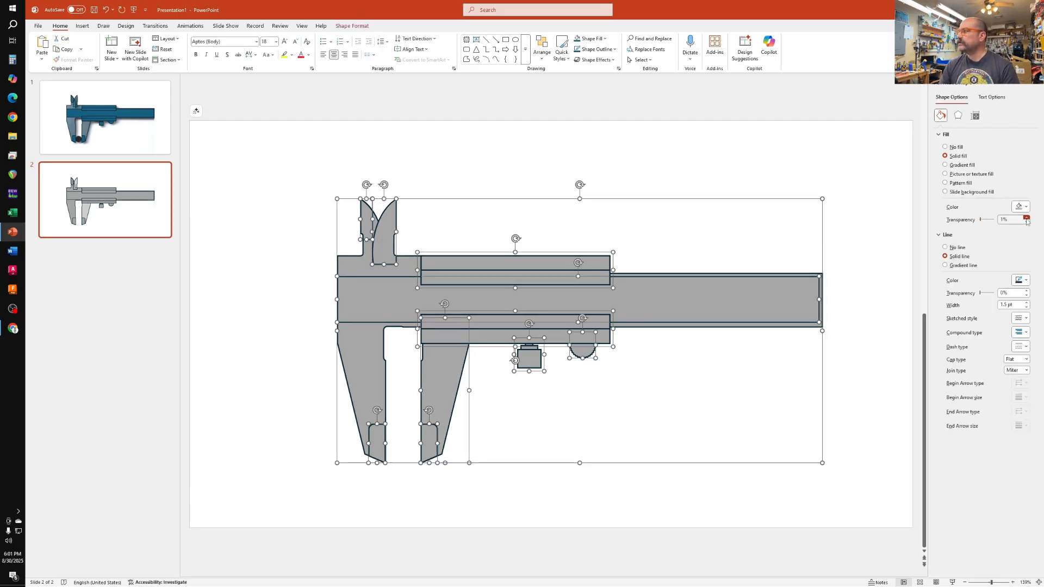
left_click(708, 176)
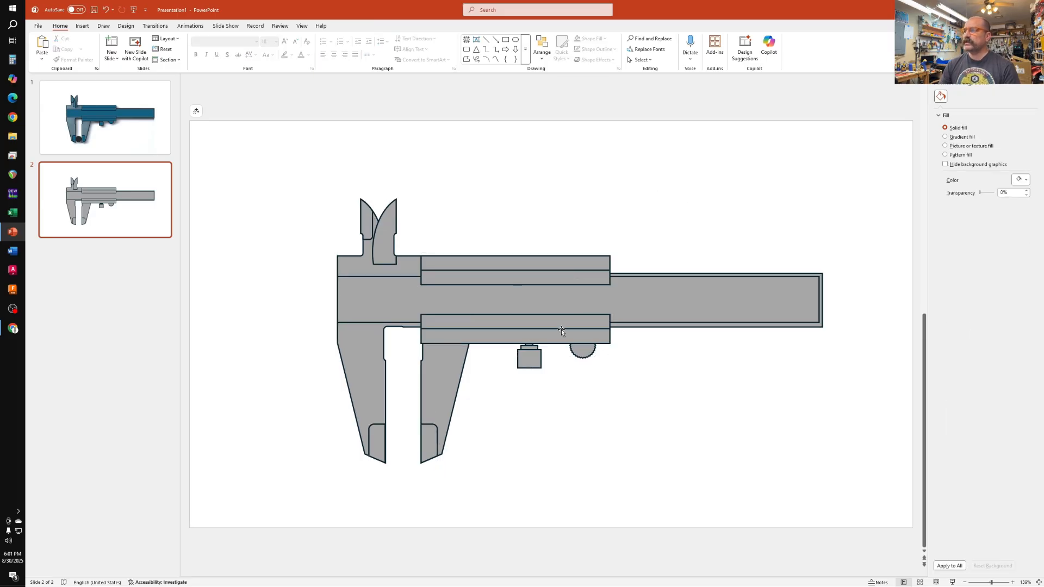
Send the sliding upper inside-jaw shape behind all the other caliper shapes
scroll(384, 269, "up", 1)
left_click(375, 223)
right_click(375, 218)
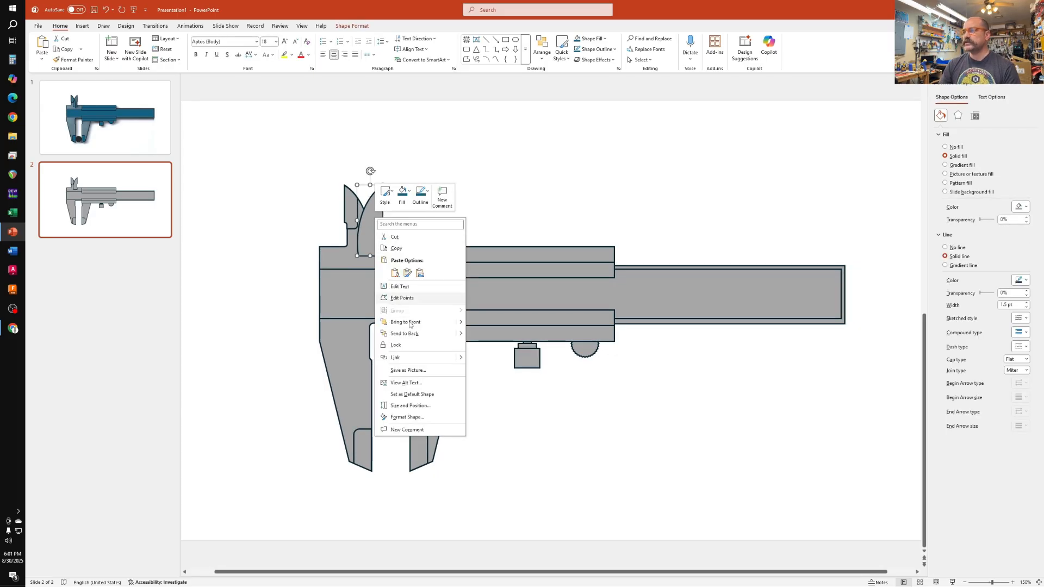
left_click(418, 338)
left_click(692, 464)
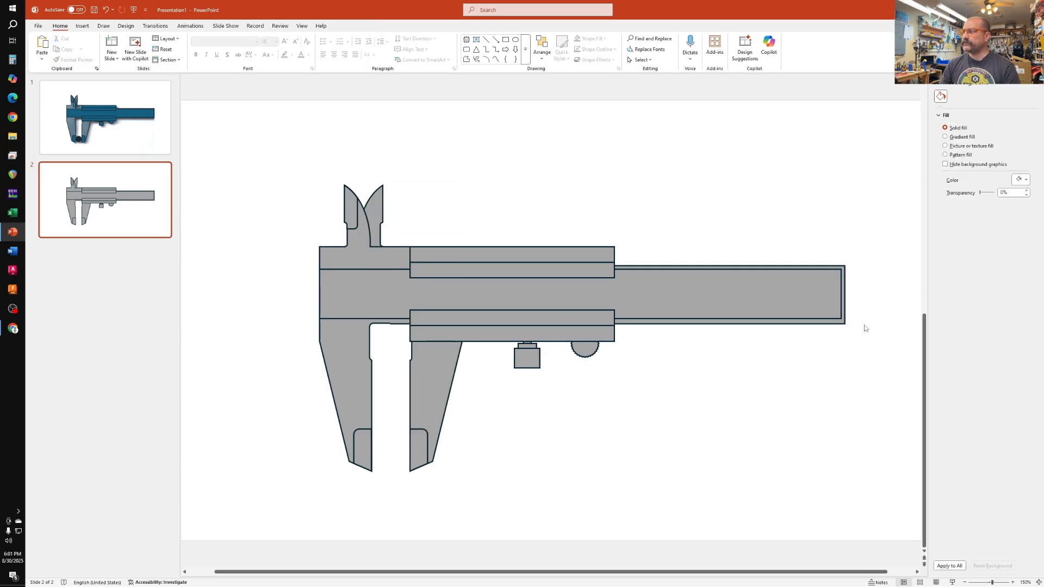
Save the presentation under the file name "Venier Calipers" in the Documents folder
key("ctrl+s")
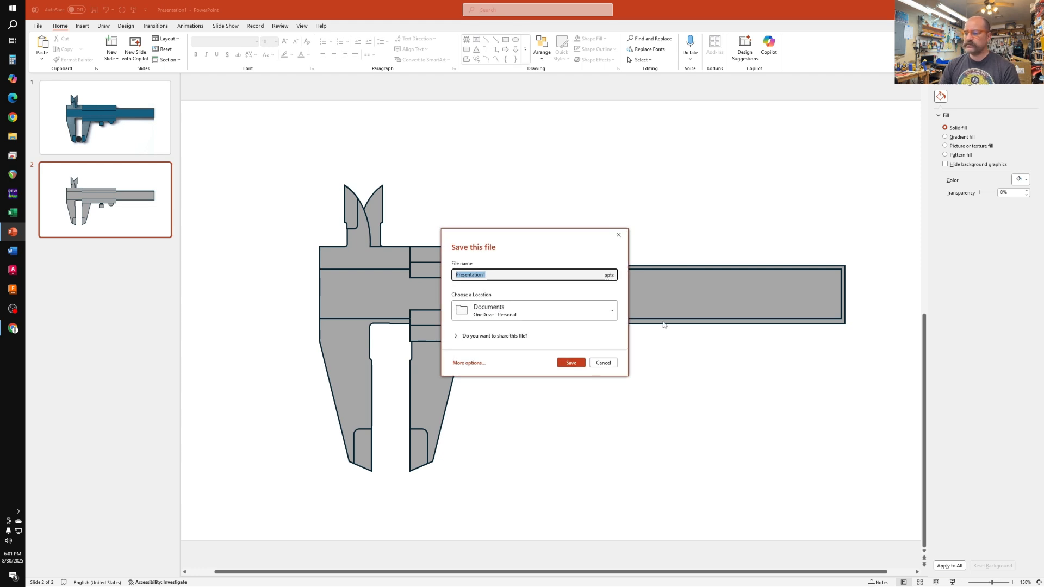
type("Venier C")
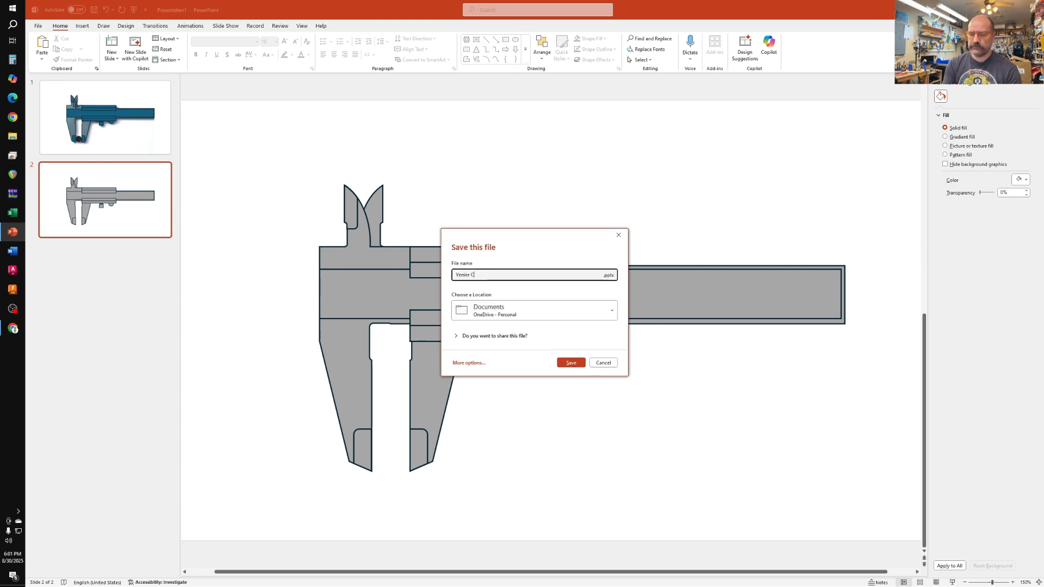
key("BackSpace")
key("BackSpace")
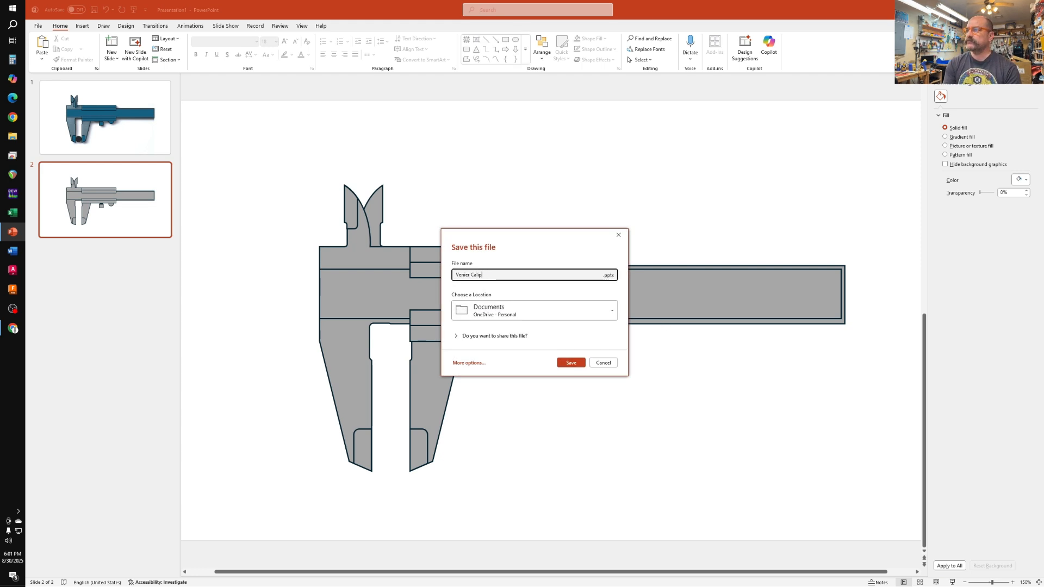
type("ers")
key("Return")
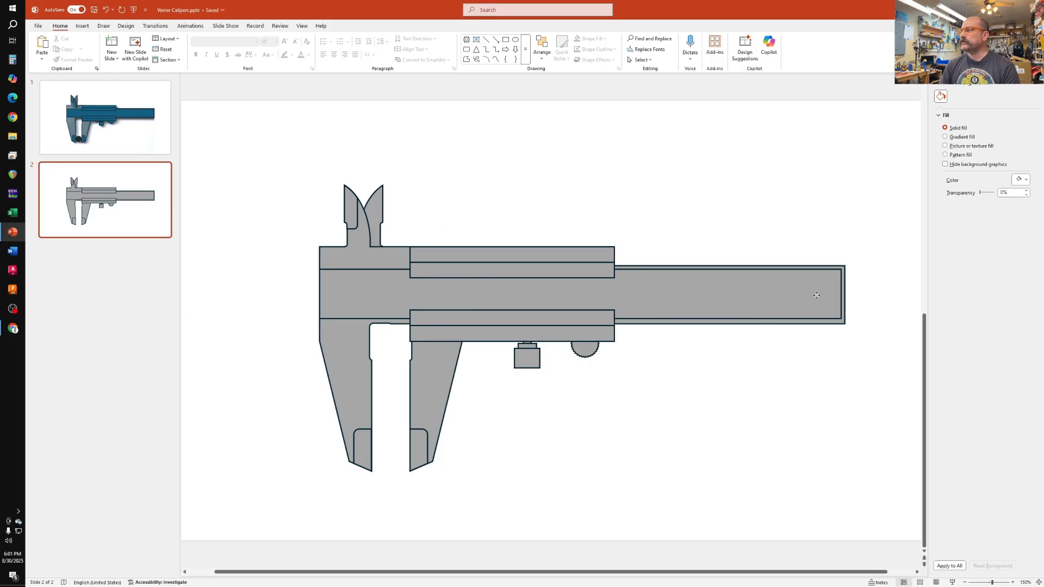
Stretch the central beam strip lengthwise so its free end lines up with the end of the beam
left_click(816, 295)
left_click_drag(841, 294, 846, 293)
left_click(874, 307)
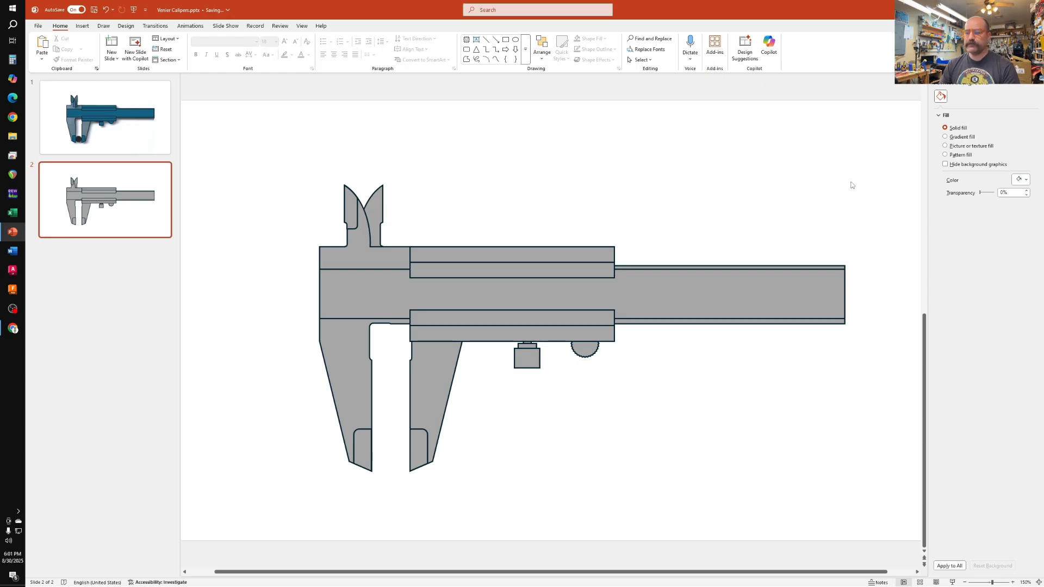
Set the outline weight of all the caliper shapes to ¾ pt
key("ctrl+a")
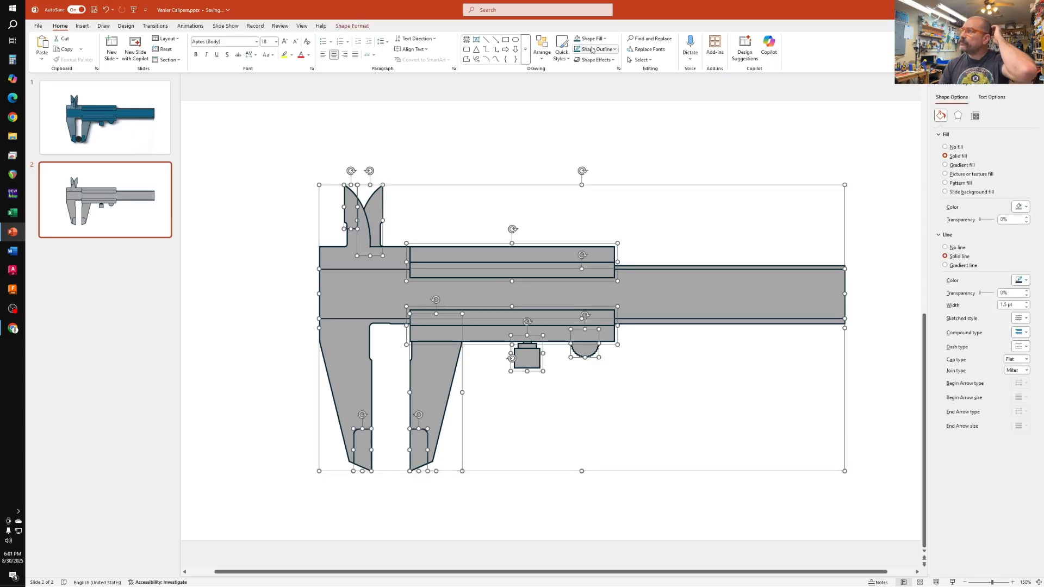
left_click(593, 49)
mouse_move(680, 224)
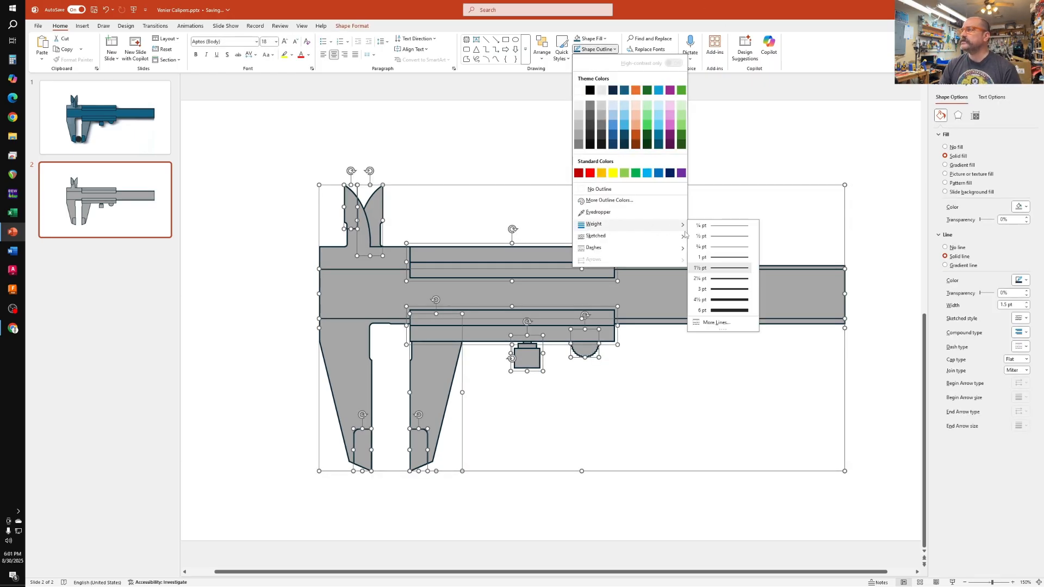
left_click(724, 248)
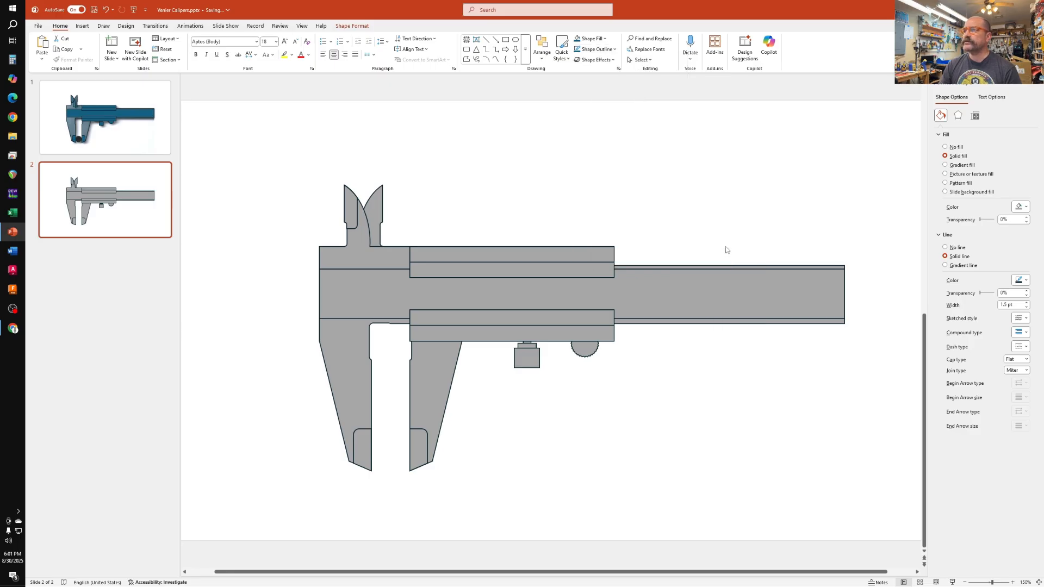
left_click(892, 254)
Fill the long central strip of the beam with a light gray theme color
left_click(703, 317)
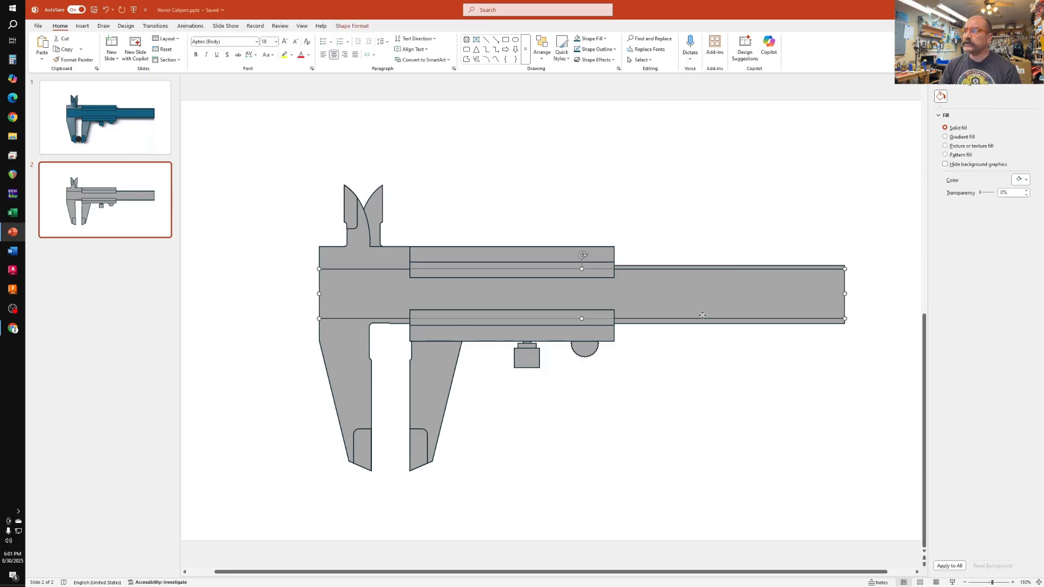
left_click(521, 275, "shift")
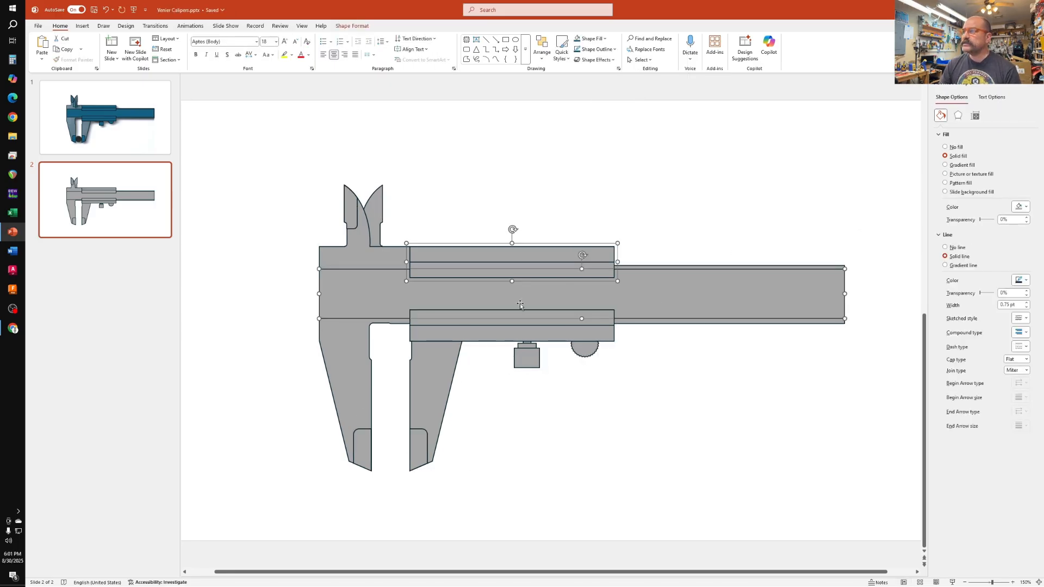
left_click(670, 306)
left_click(585, 40)
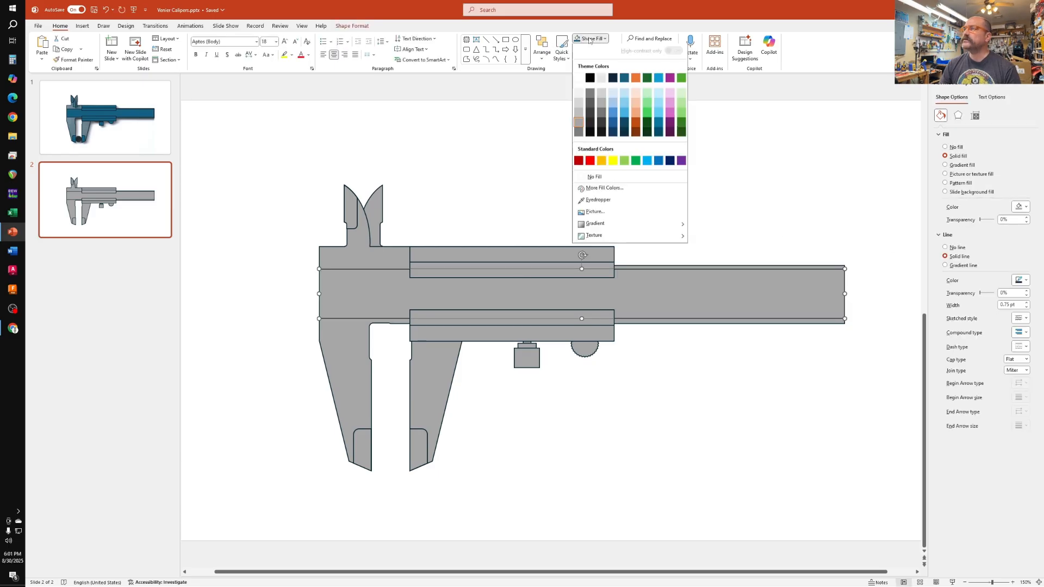
left_click(579, 109)
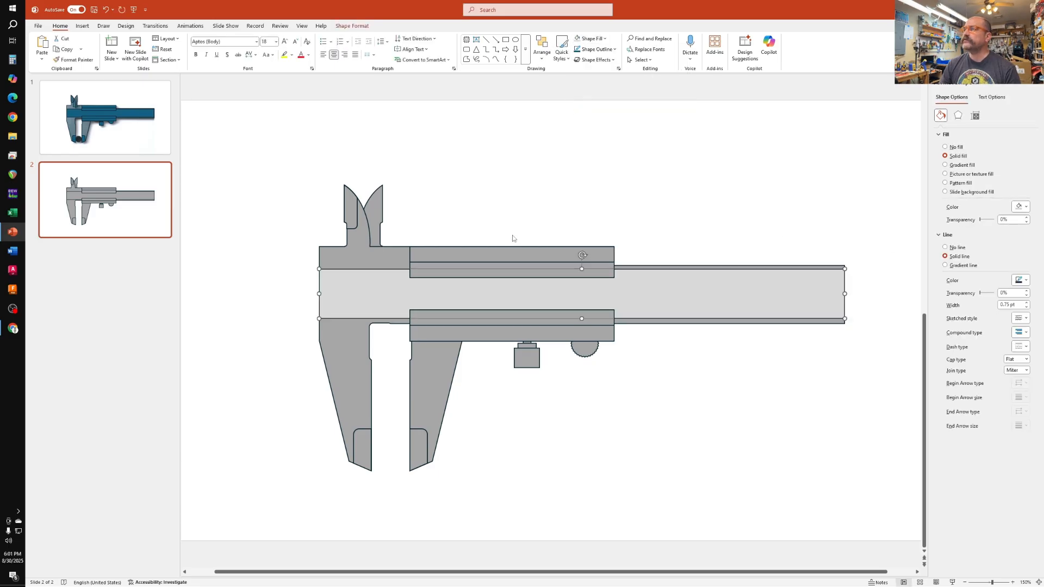
Repeat the light gray fill on the slider's two inner strips along the edges of the beam face
left_click(484, 266)
key("F4")
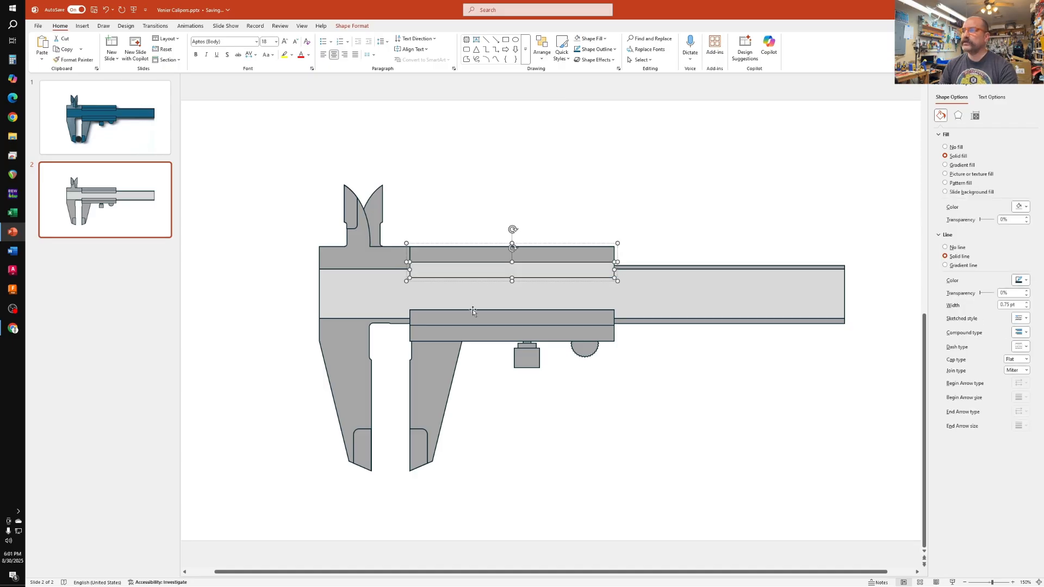
left_click(470, 318)
left_click(471, 318)
key("F4")
left_click(661, 445)
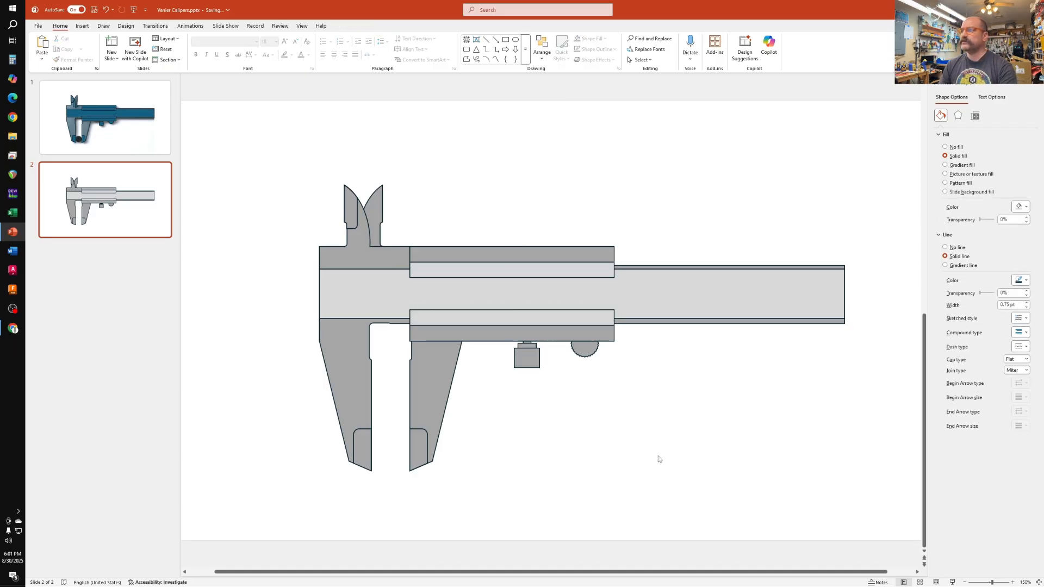
Fill the inset tips of both lower jaws and the fixed upper jaw with a dark gray theme color
left_click(417, 457)
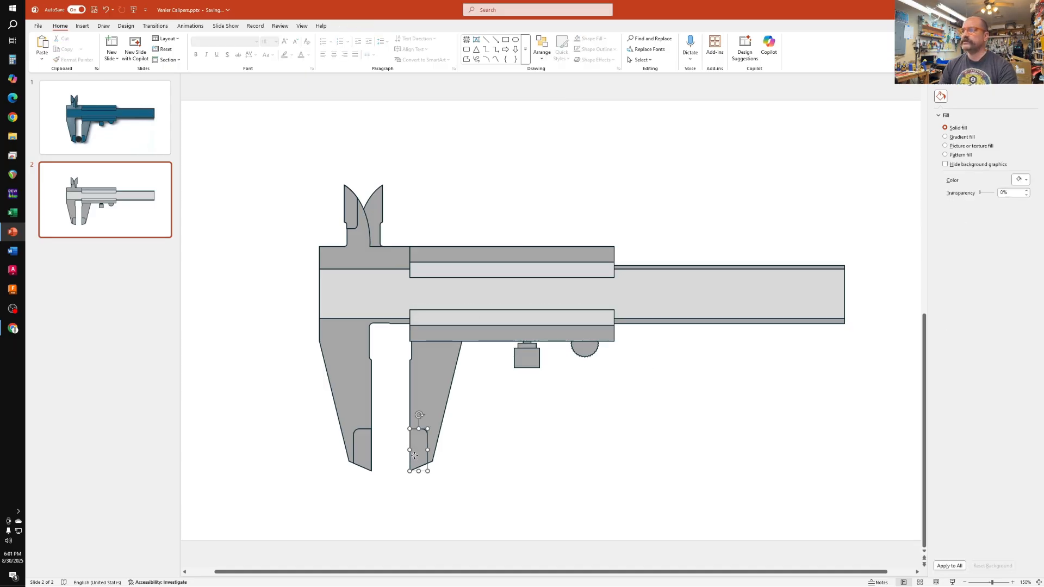
left_click(365, 456, "shift")
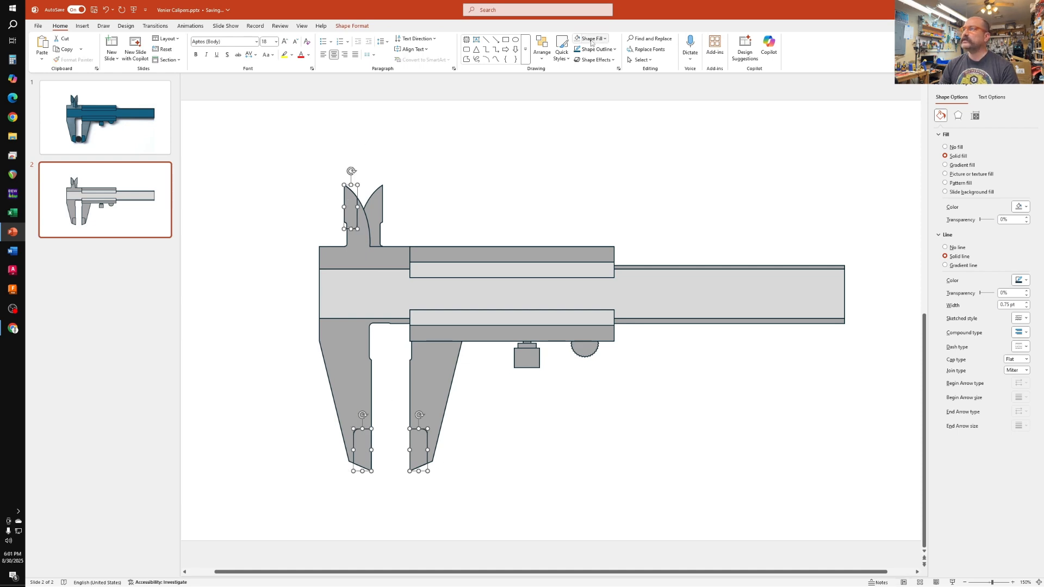
left_click(604, 39)
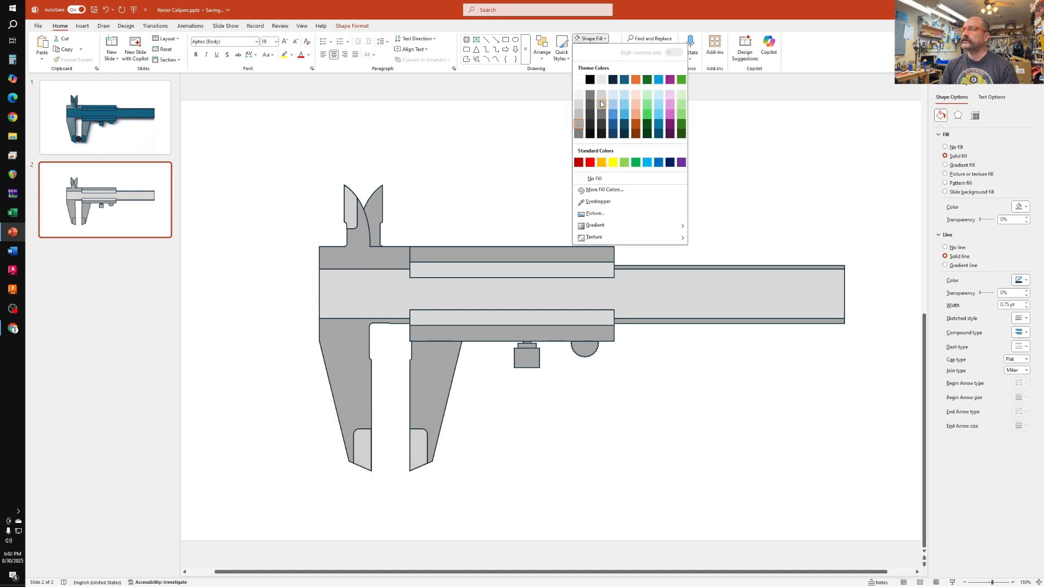
left_click(577, 135)
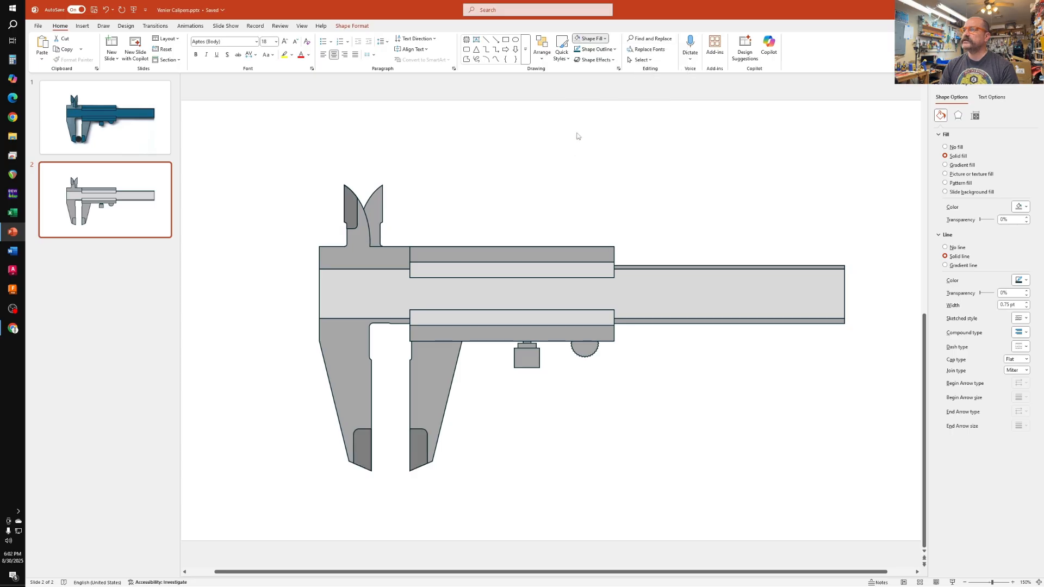
left_click(553, 470)
Delete all the traced shapes from the first slide, keeping only the caliper photo
scroll(539, 402, "up", 5)
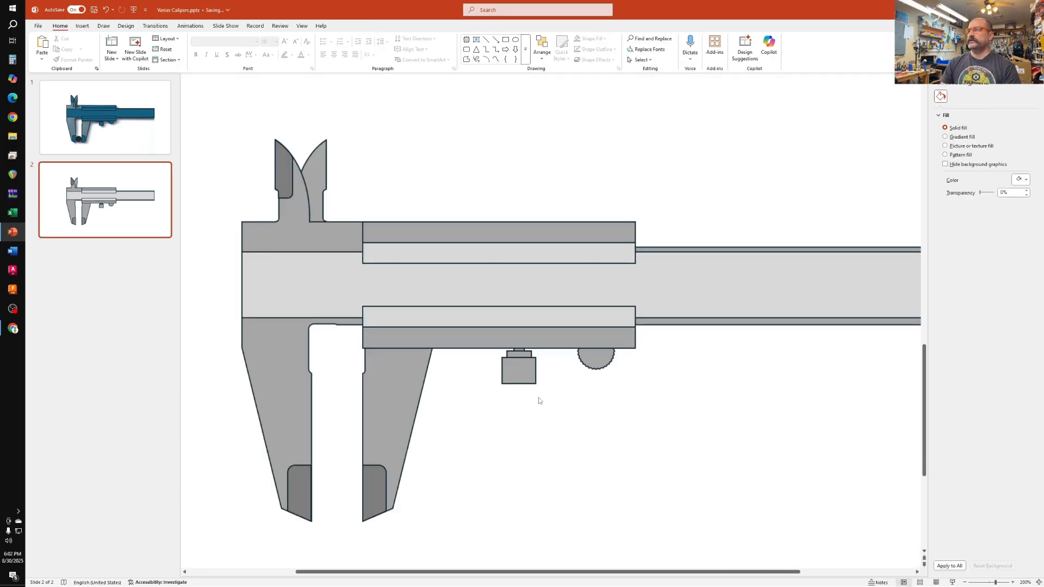
scroll(540, 401, "down", 5)
scroll(539, 401, "up", 5)
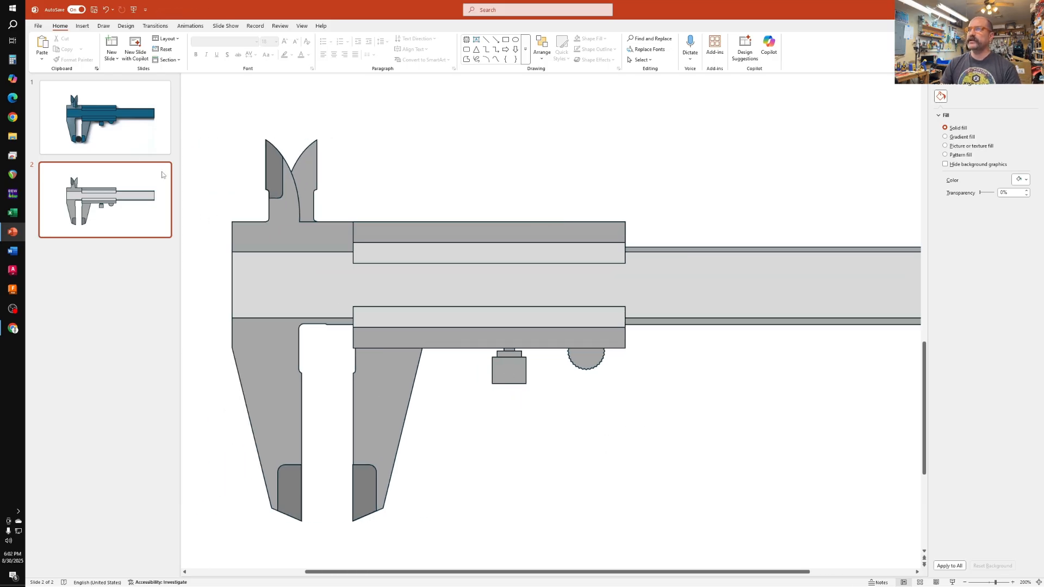
left_click(120, 138)
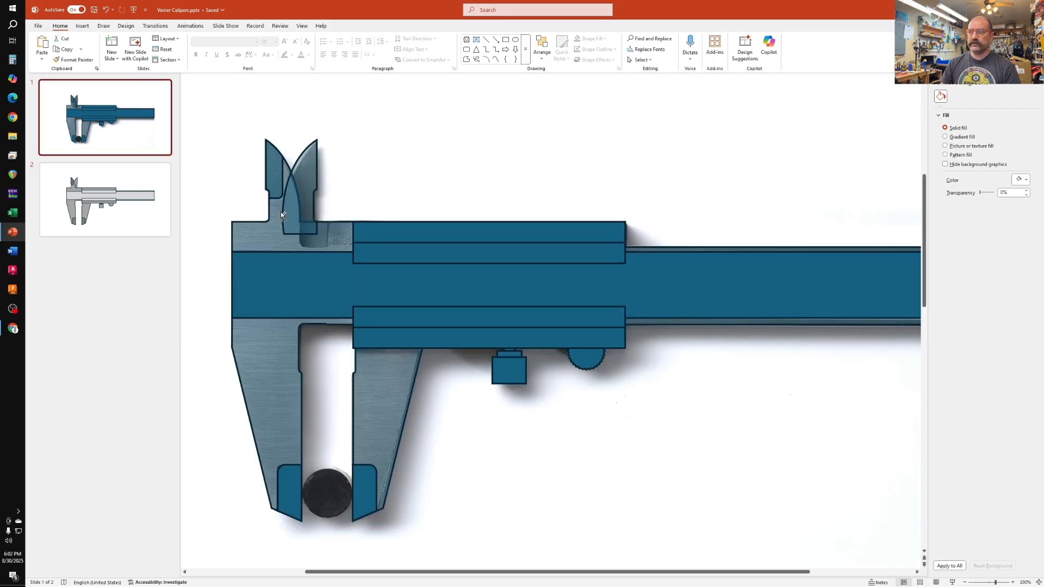
scroll(280, 211, "down", 5)
left_click_drag(260, 108, 818, 519)
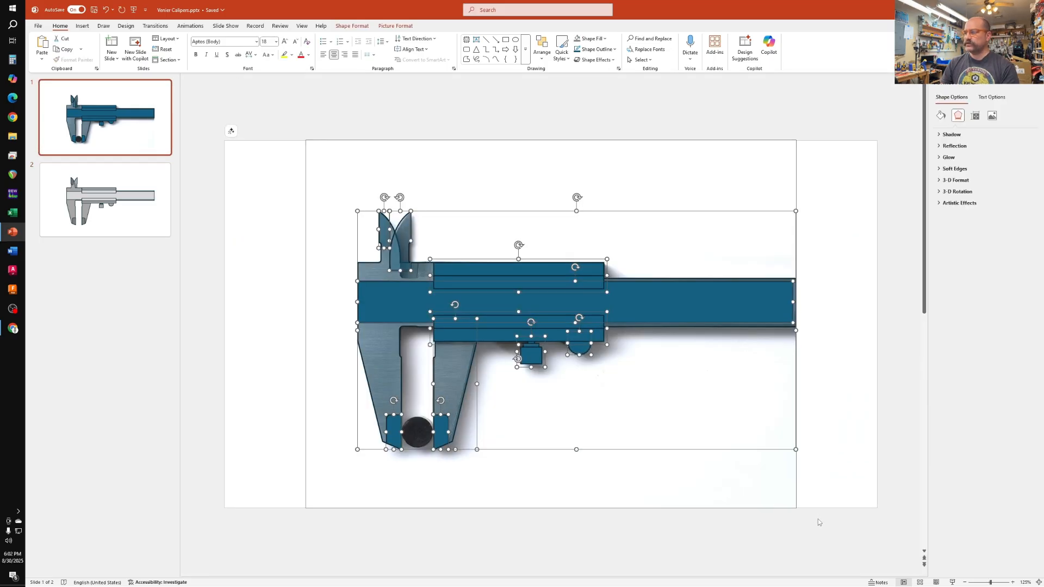
left_click(579, 477, "ctrl")
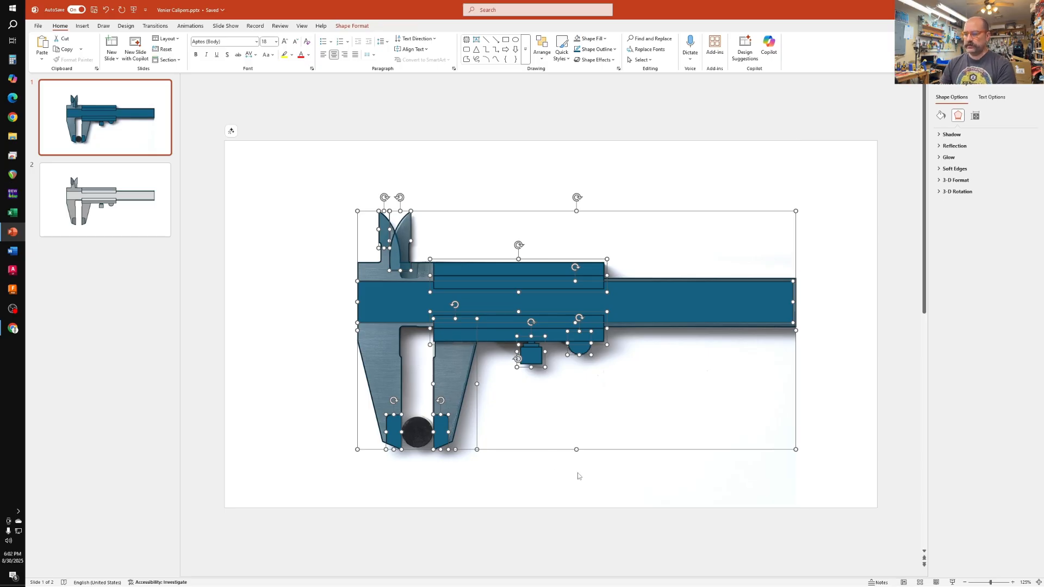
key("Delete")
Give the clamping screw's knob on the second slide an outlined diamond pattern fill
left_click(97, 205)
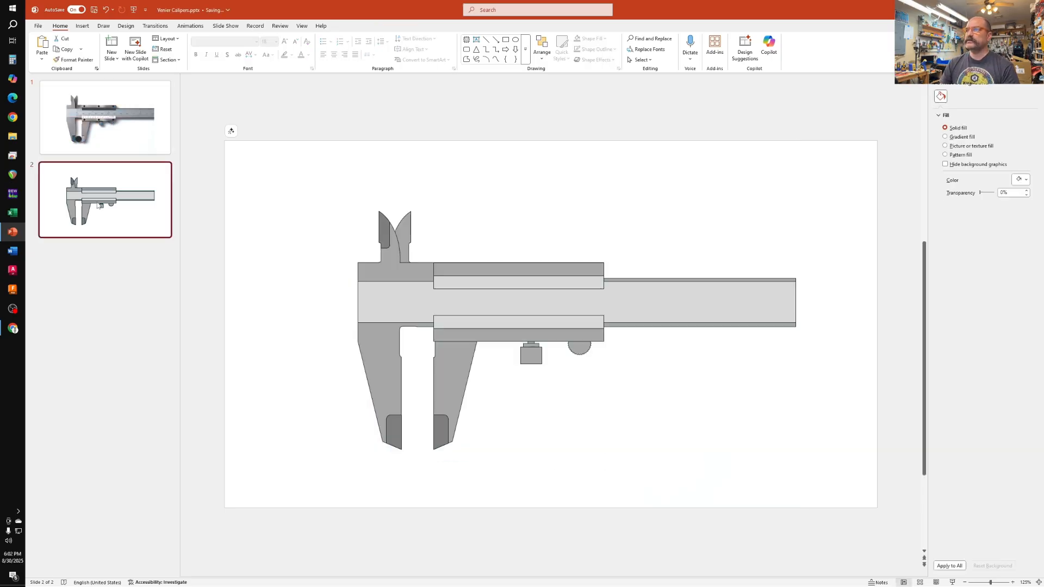
key("Up")
left_click(120, 229)
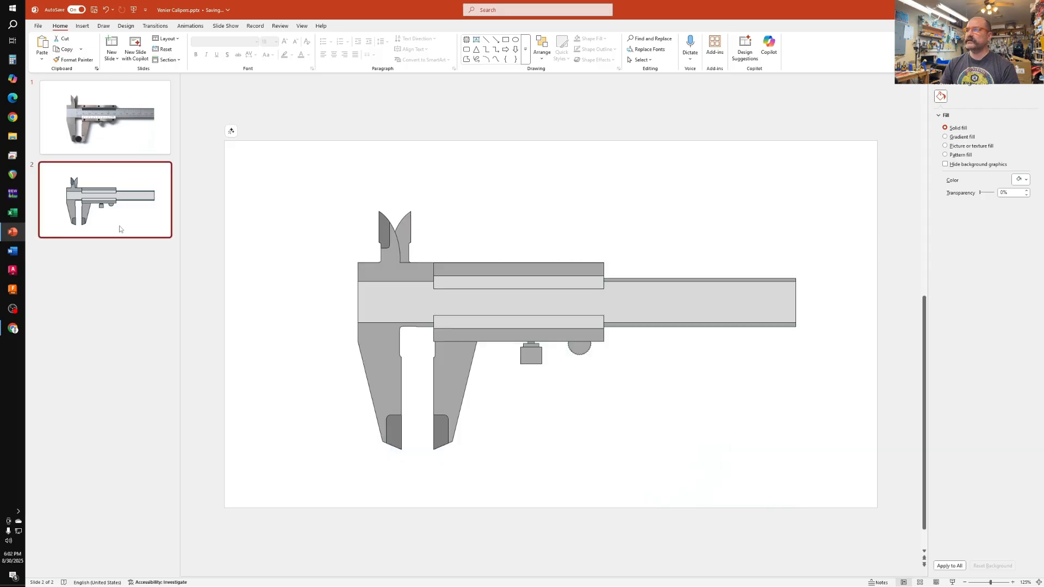
scroll(468, 326, "up", 7)
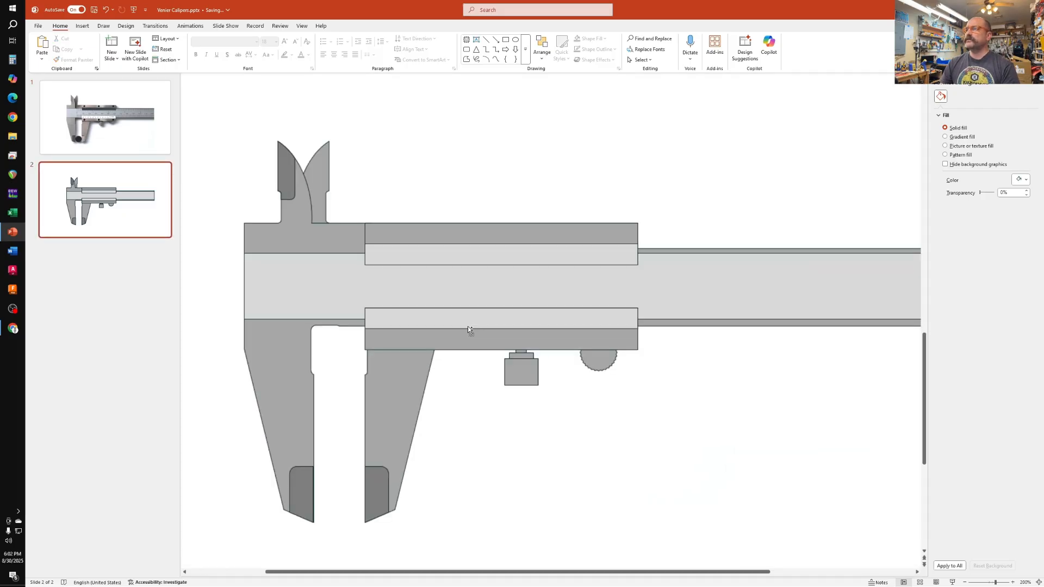
left_click(527, 363)
left_click(962, 183)
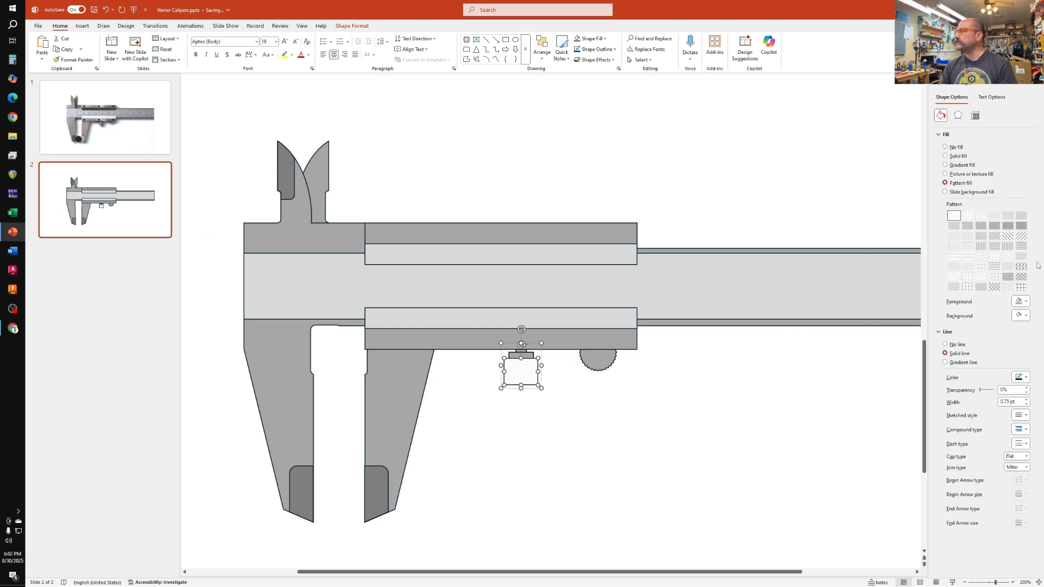
left_click(1008, 286)
Set the knob pattern's background to medium gray and its foreground to dark gray
left_click(1021, 315)
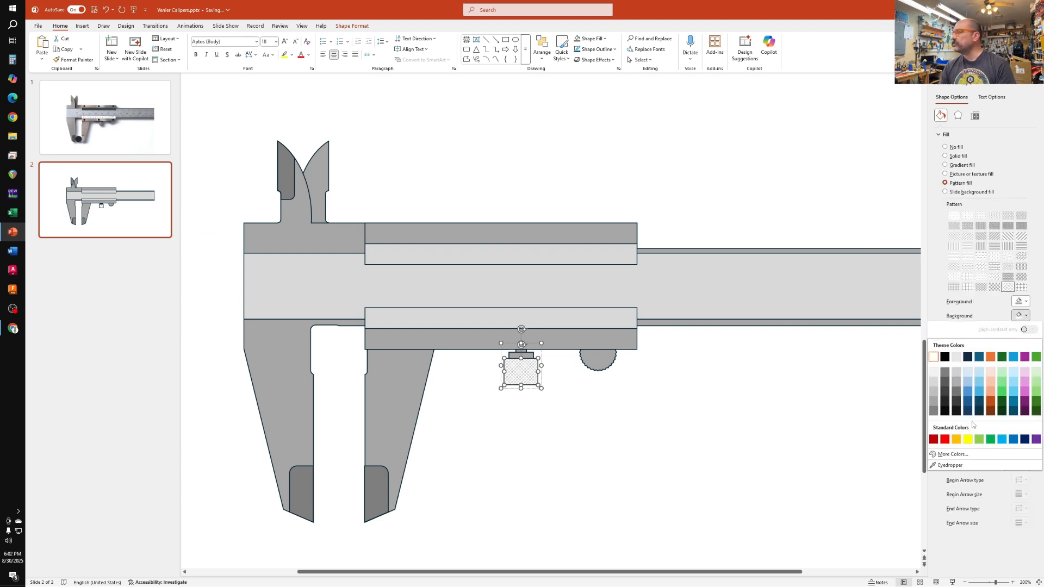
left_click(935, 405)
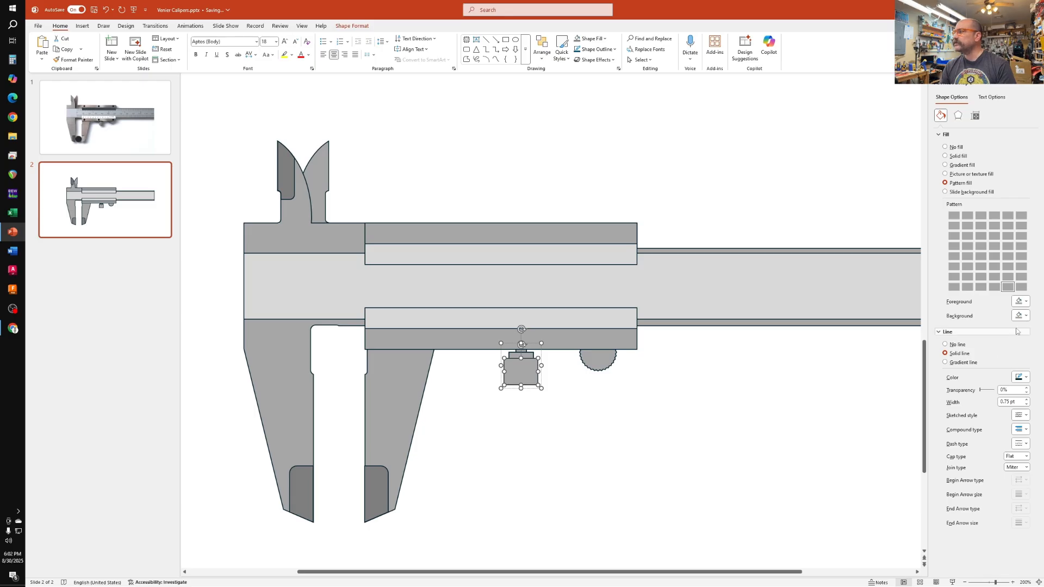
left_click(1025, 303)
left_click(950, 395)
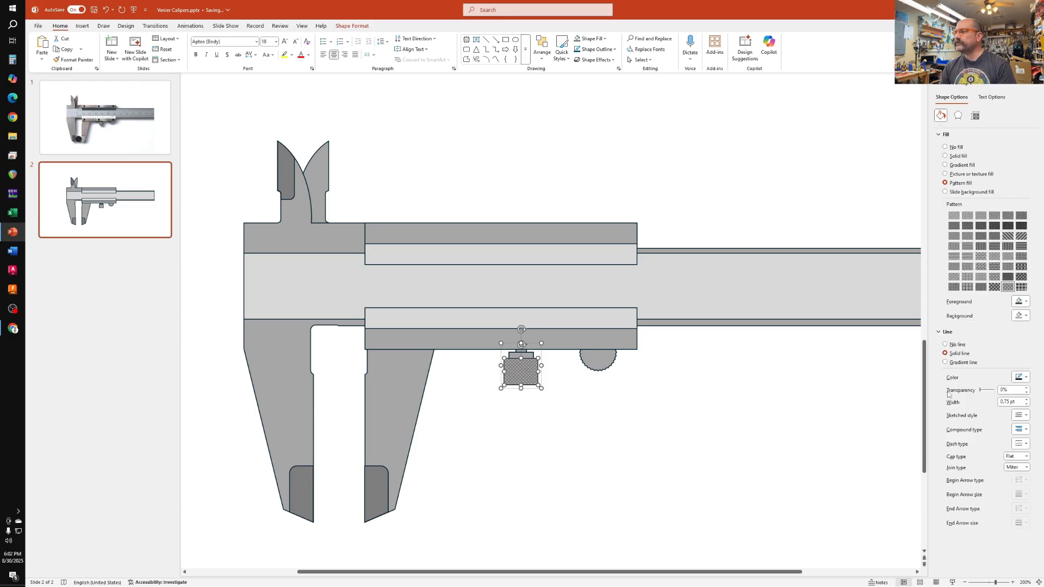
left_click(707, 458)
scroll(707, 459, "down", 5)
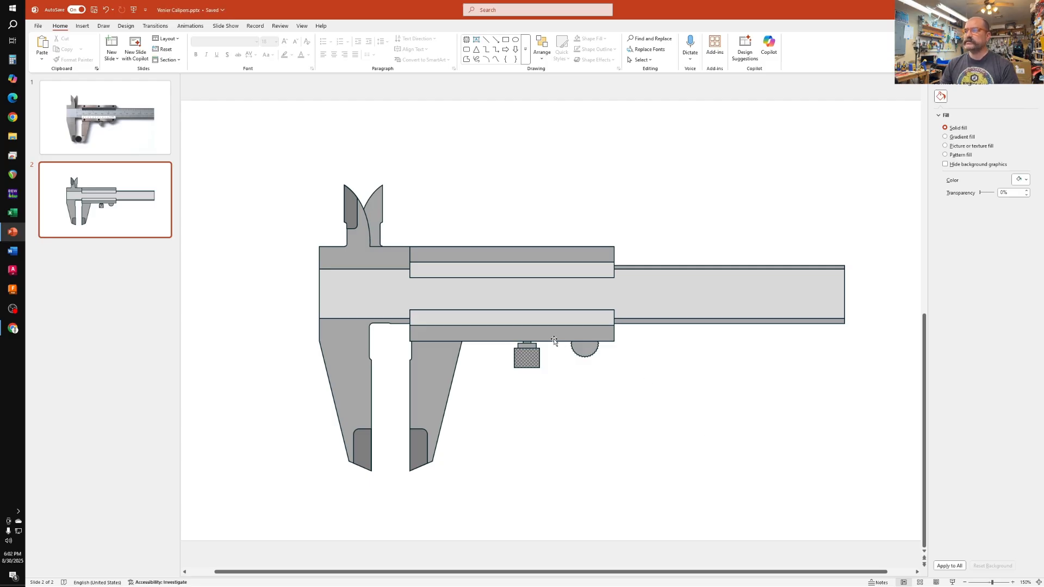
Copy the caliper photo from the first slide and paste it over the drawing on the second slide
key("Page_Up")
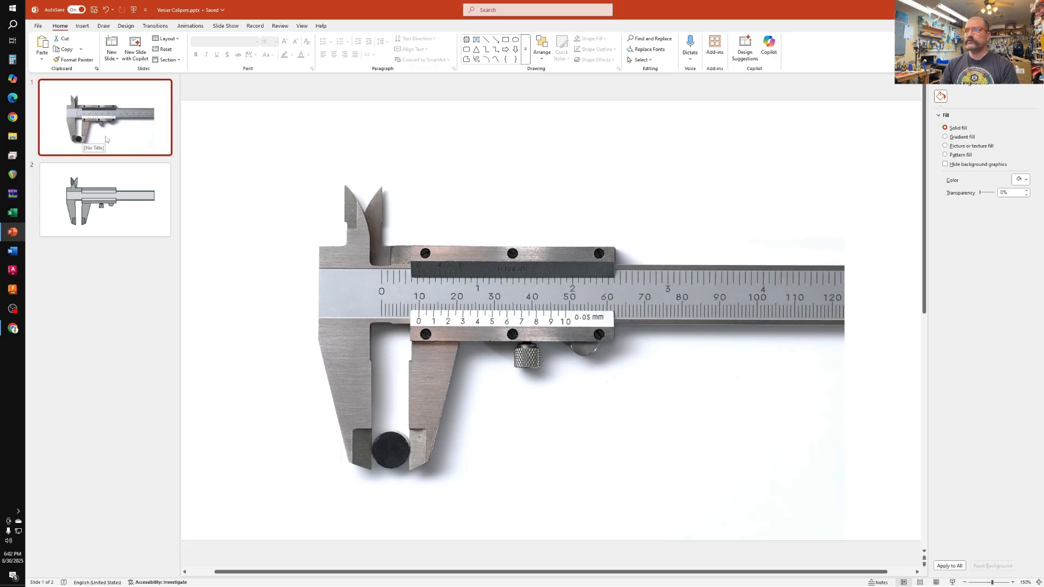
left_click(531, 232)
key("ctrl+c")
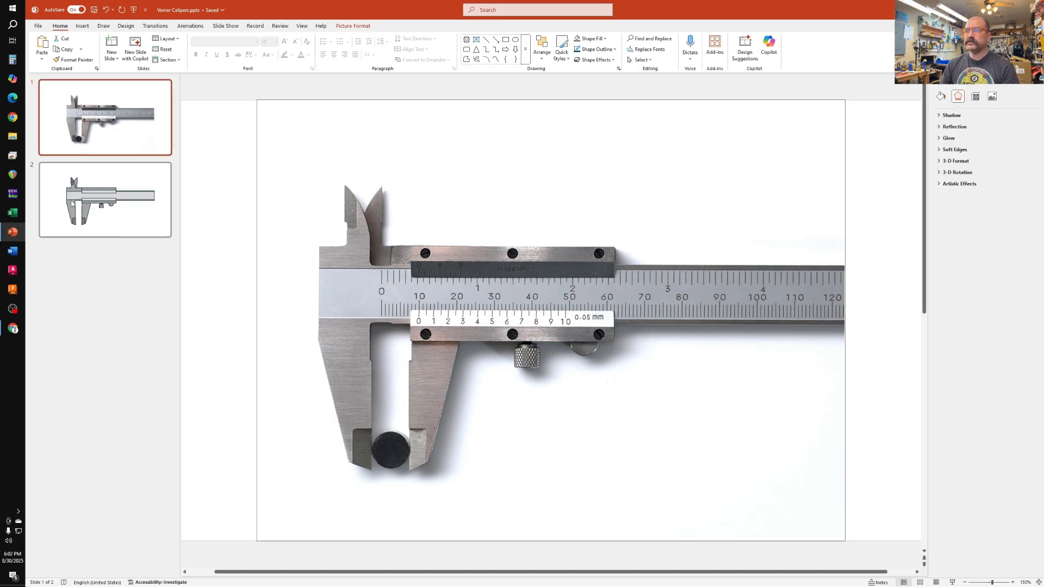
left_click(105, 200)
key("ctrl+v")
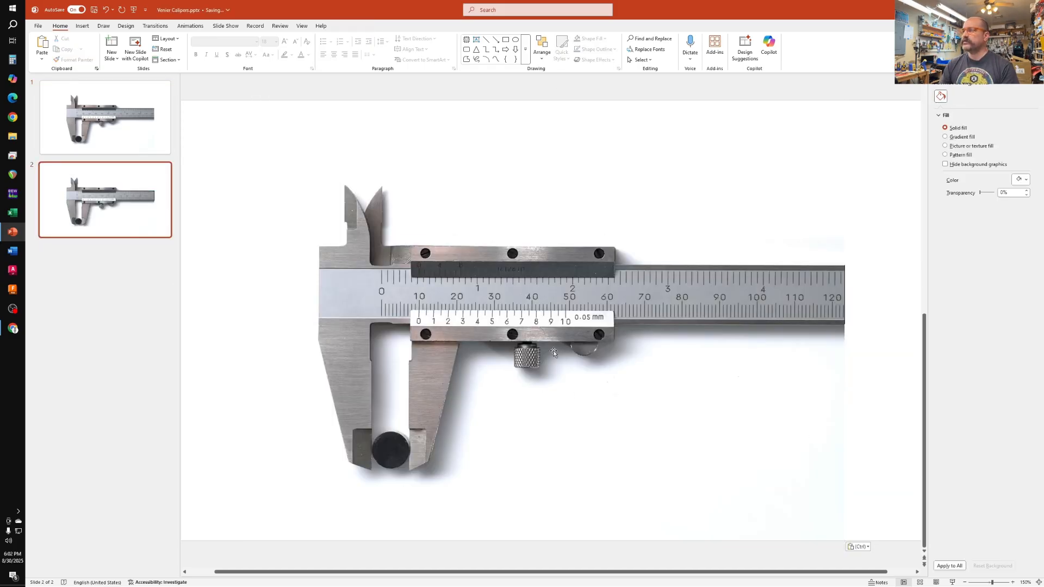
right_click(563, 378)
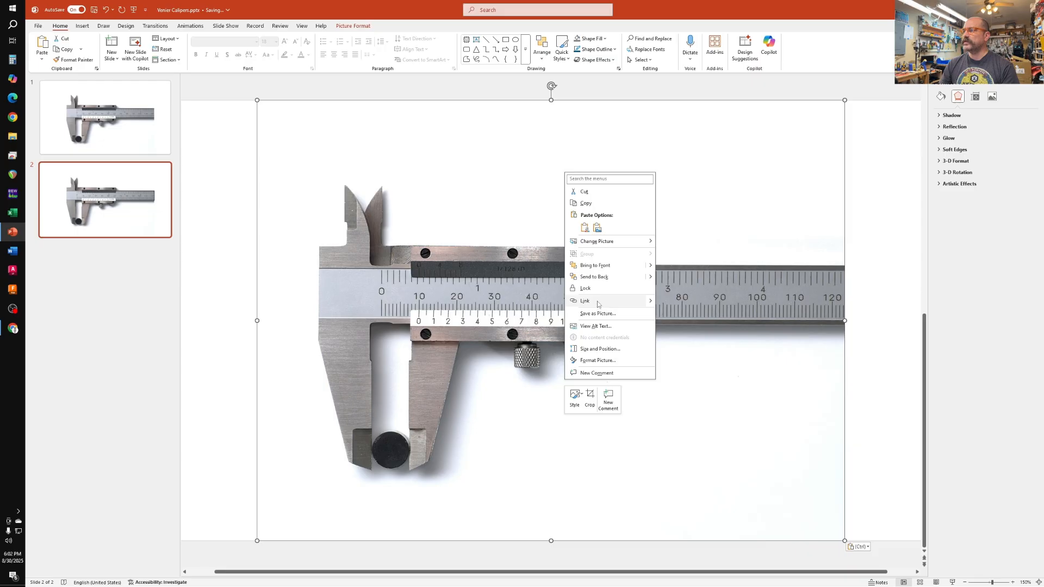
left_click(598, 301)
key("Escape")
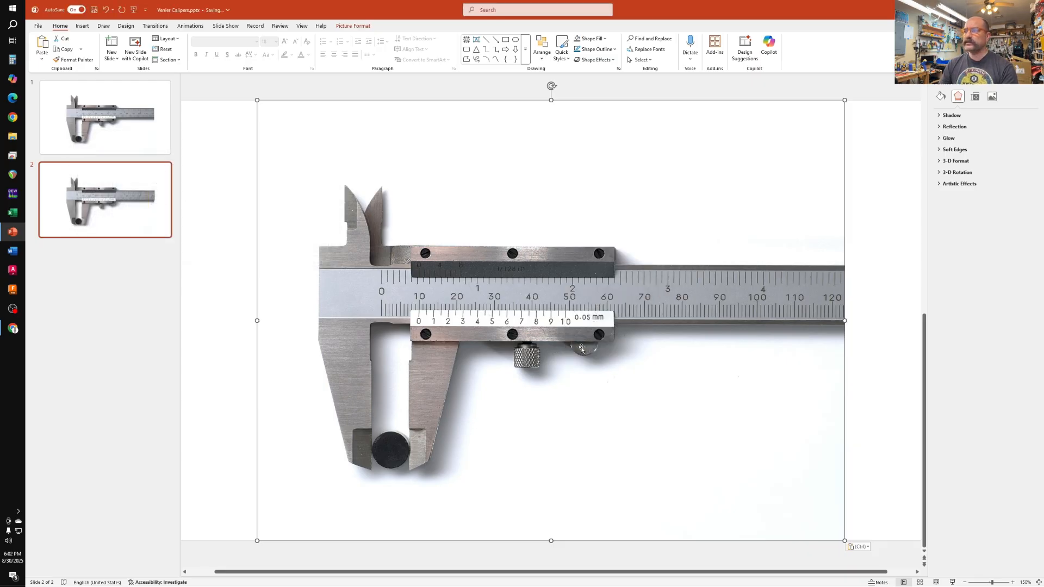
right_click(580, 350)
left_click(618, 470)
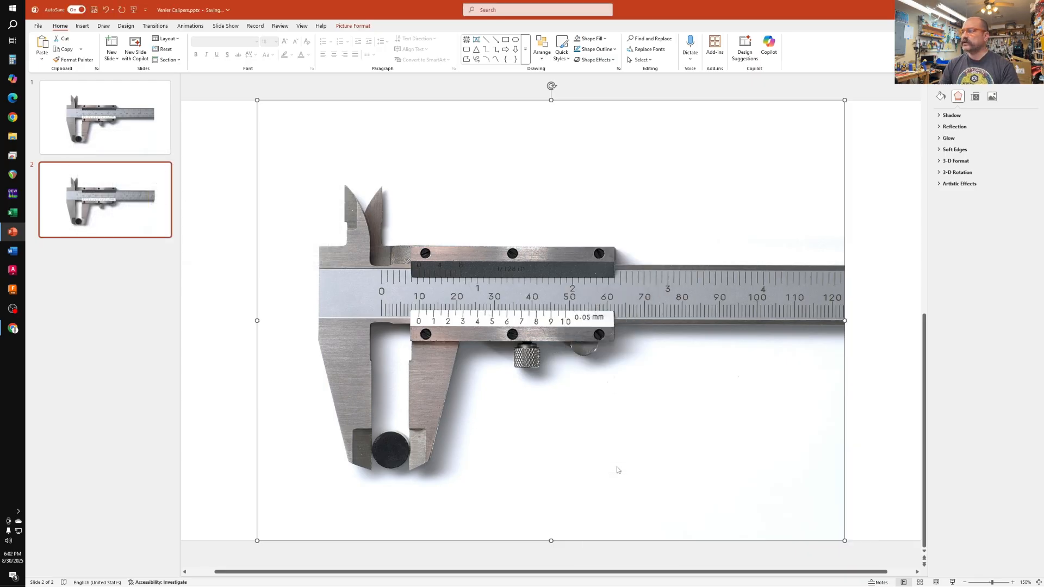
Draw a vertical line about 0.28" tall over the 0 tick of the photo's main metric scale
left_click(865, 435)
scroll(669, 370, "up", 5)
scroll(669, 371, "up", 10)
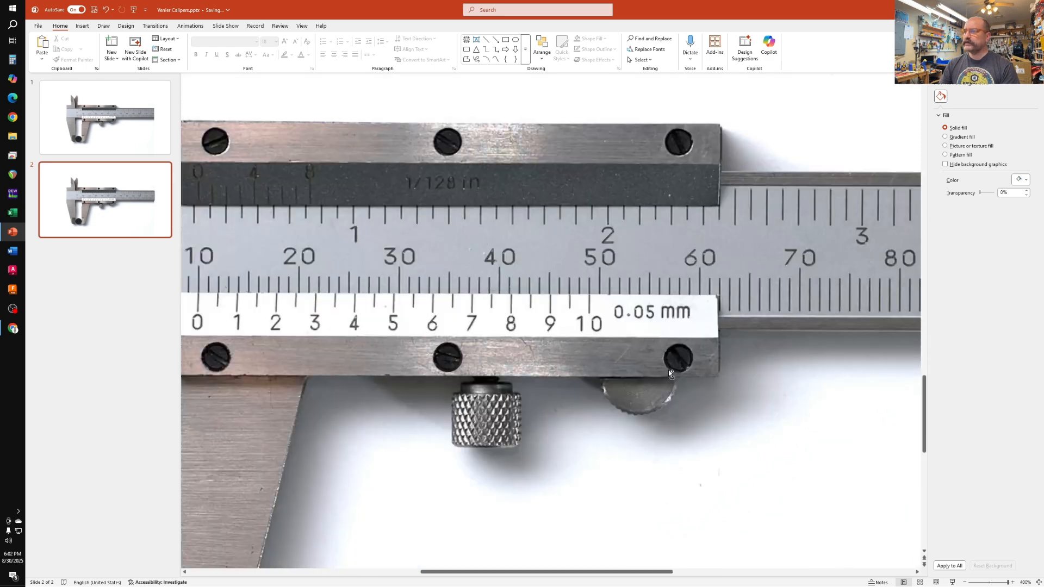
scroll(571, 248, "left", 2)
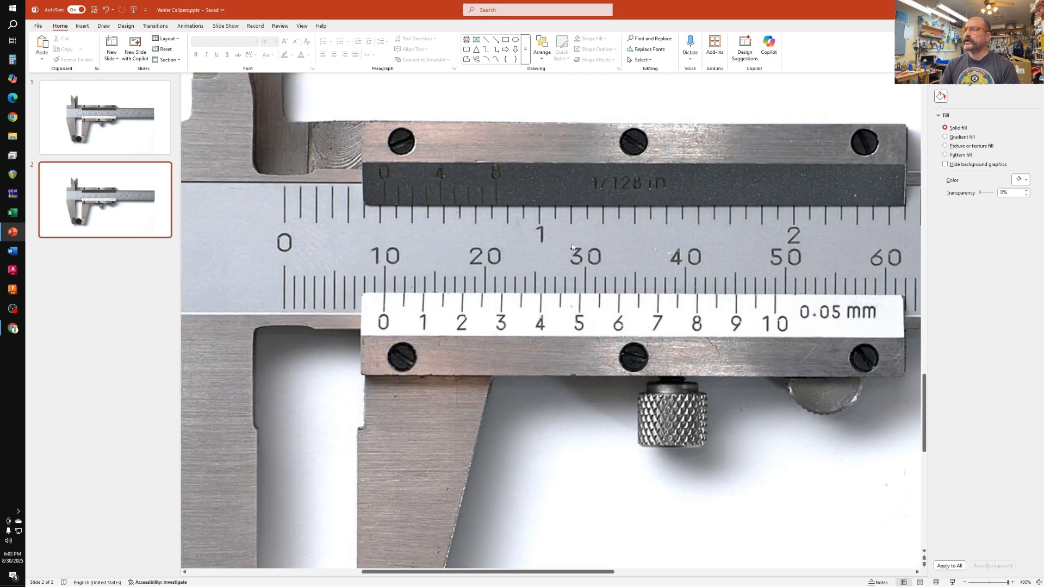
left_click(486, 41)
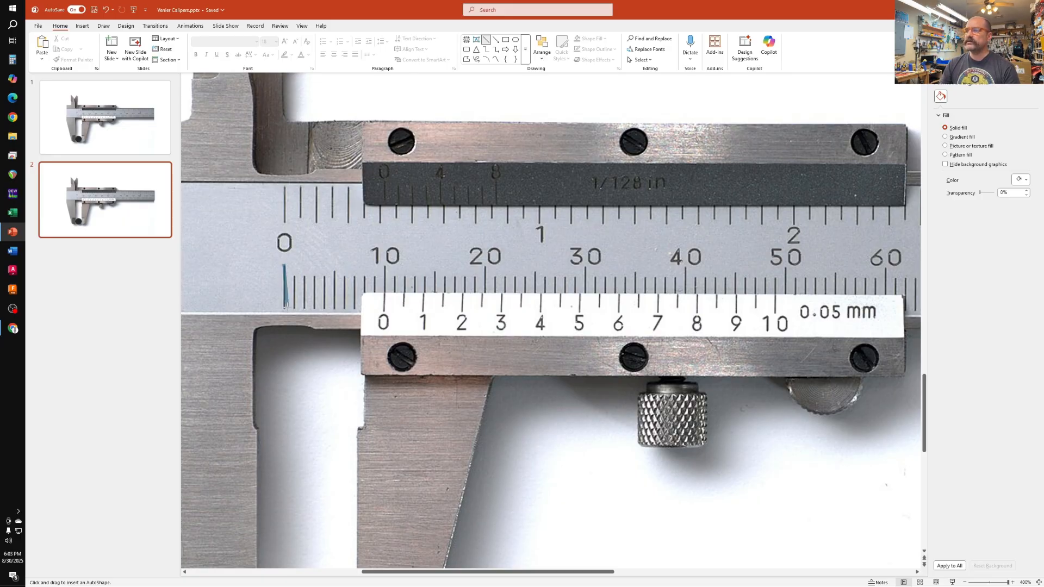
left_click_drag(282, 312, 283, 311)
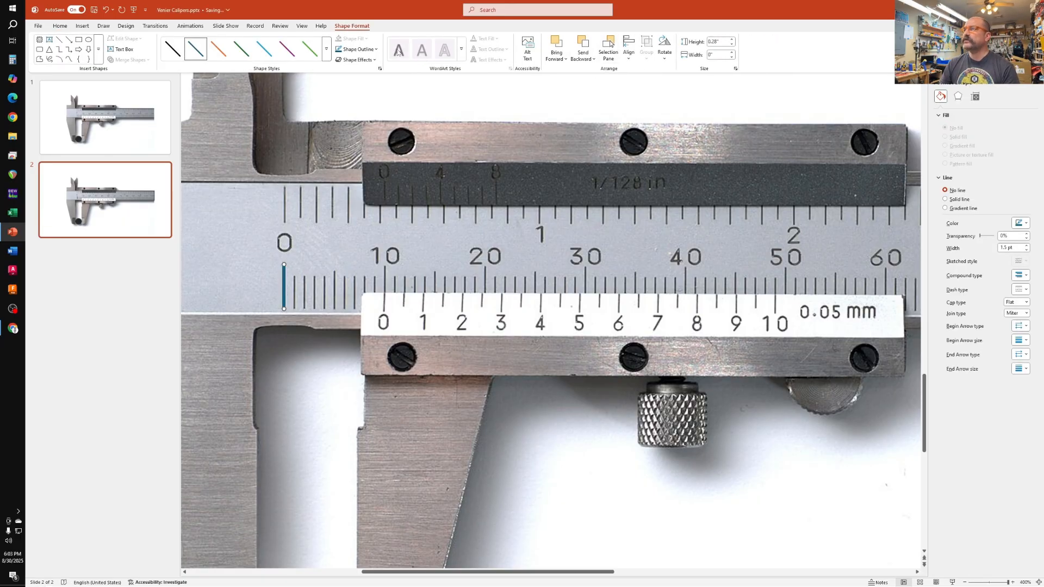
Make the tick line's outline black and set its weight to ¾ pt
left_click(357, 49)
left_click(351, 90)
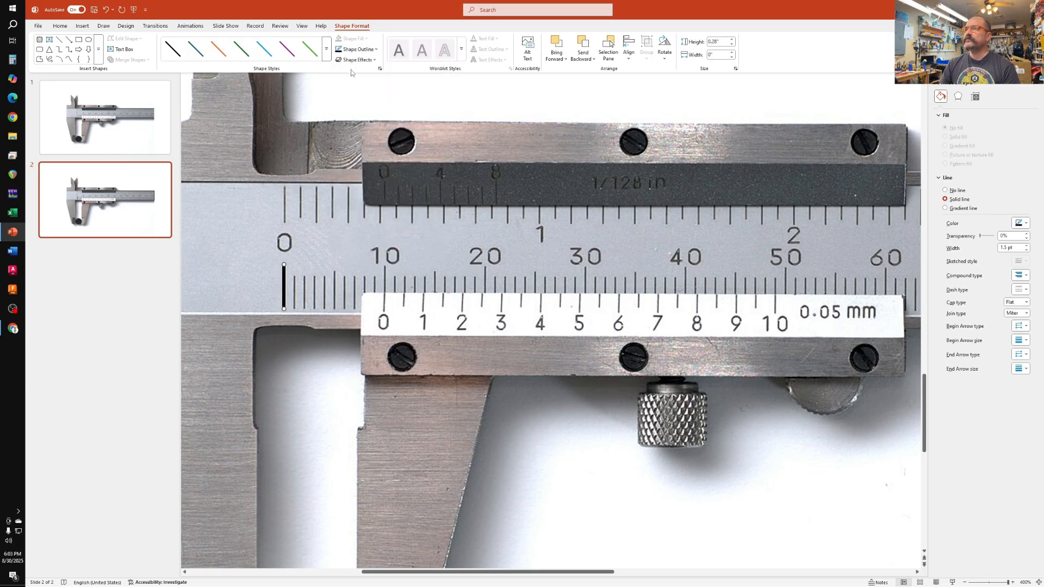
left_click(357, 49)
mouse_move(372, 226)
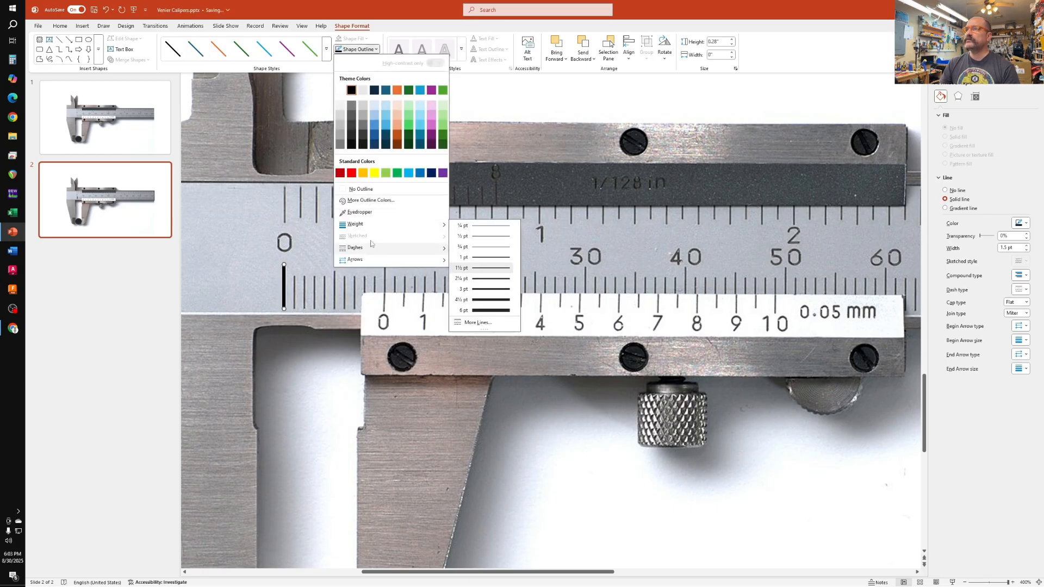
left_click(475, 249)
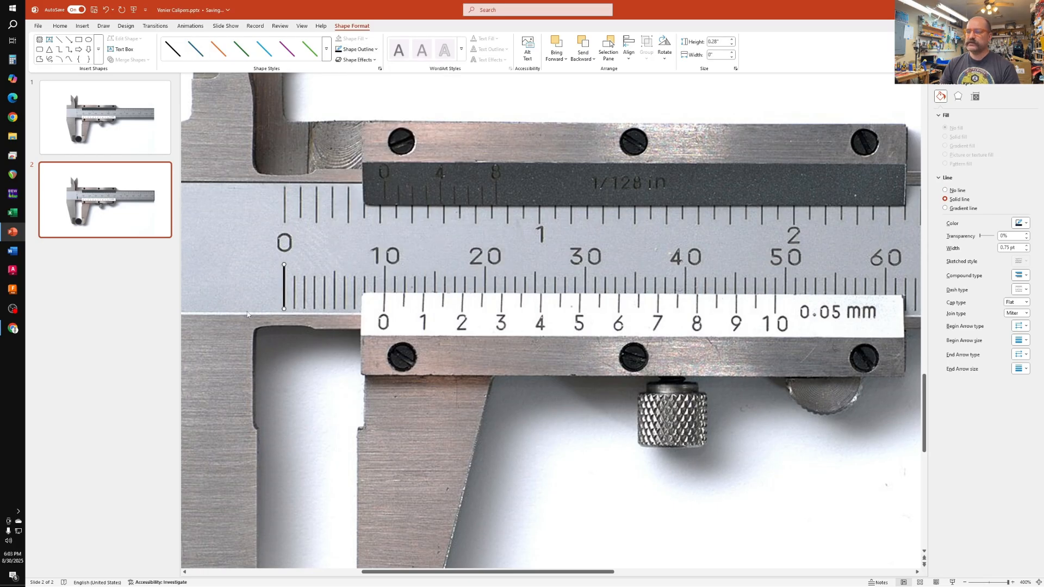
Duplicate the tick line onto the 5 mm mark and add shorter copies, about 0.21" tall, on the 1 to 4 mm marks
key("ctrl+d")
left_click_drag(310, 310, 330, 284)
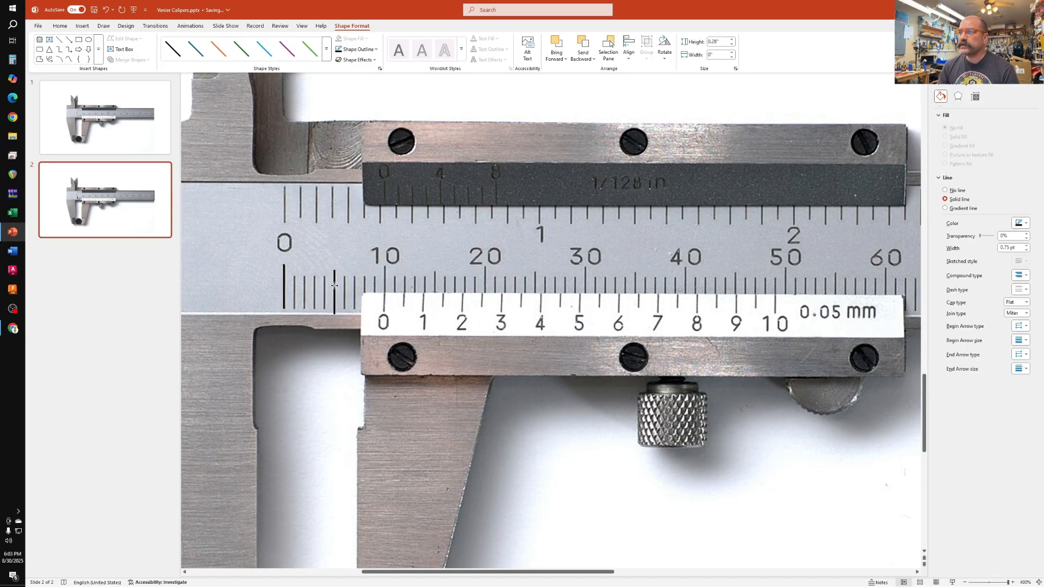
key("ctrl+d")
left_click_drag(385, 289, 318, 289)
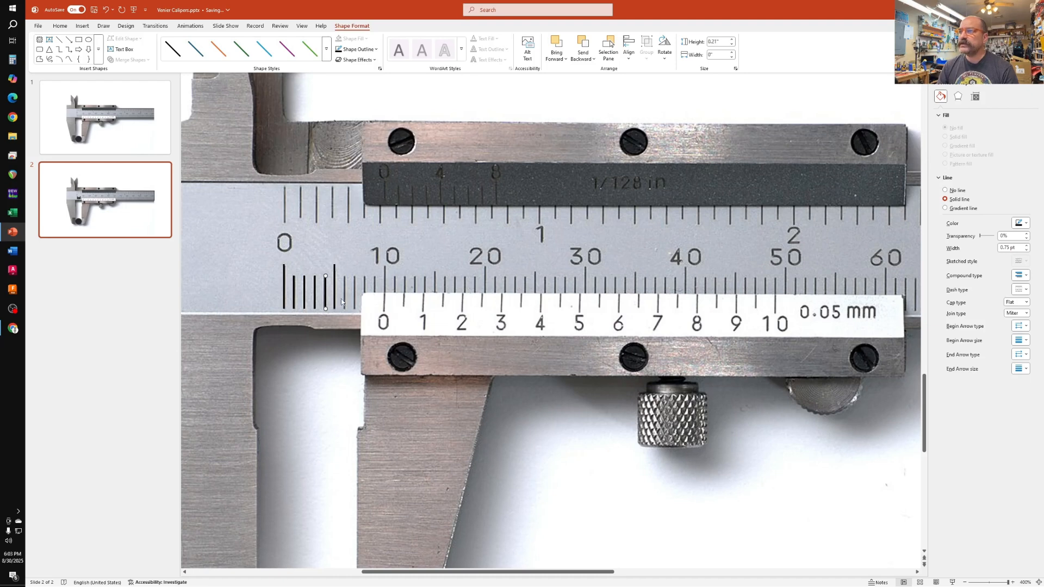
Duplicate the 1 to 5 mm tick lines together and place the copies on the 6 to 10 mm marks
left_click(325, 295, "shift")
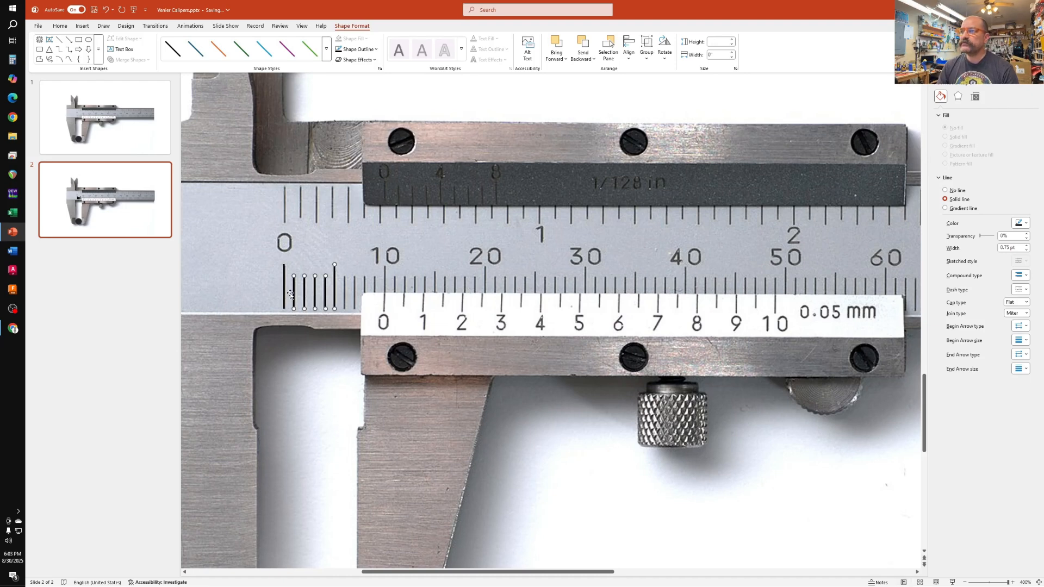
key("ctrl+d")
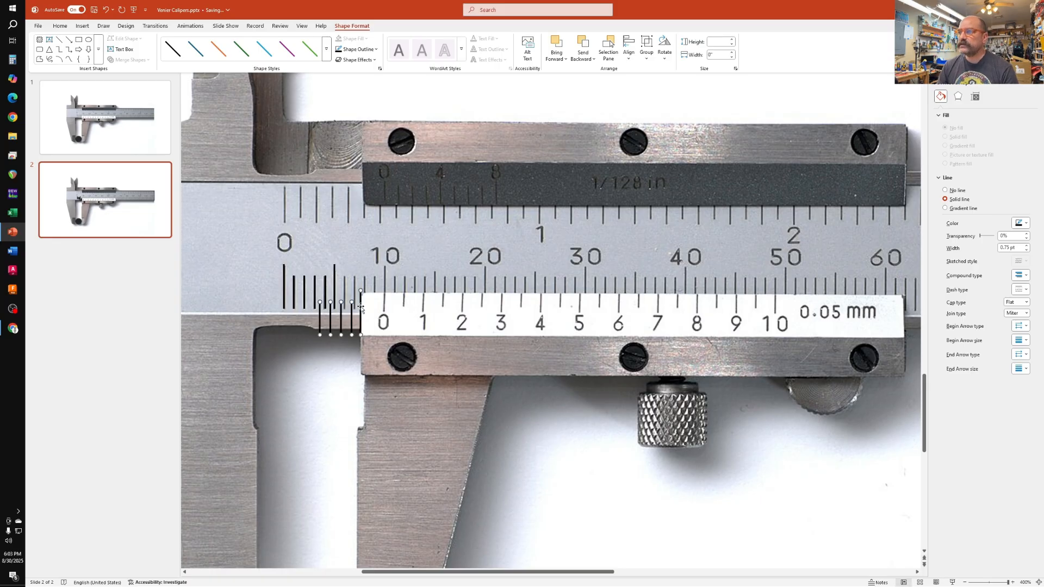
left_click_drag(360, 308, 386, 282)
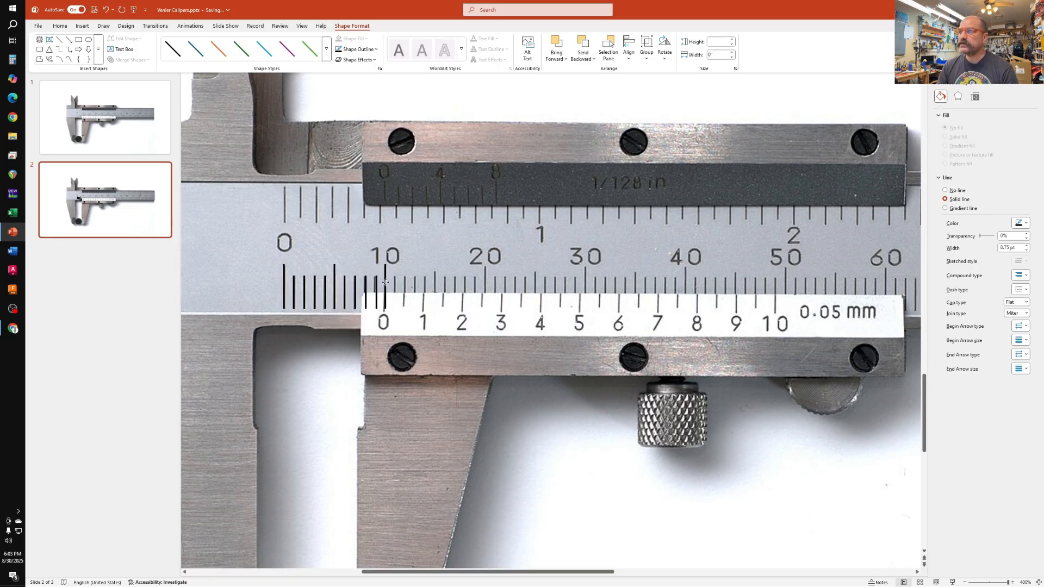
Repeat the offset duplication of the five tick lines along the main metric scale up to the 70 mm mark
key("ctrl+d")
key("ctrl+d")
key("ctrl+d")
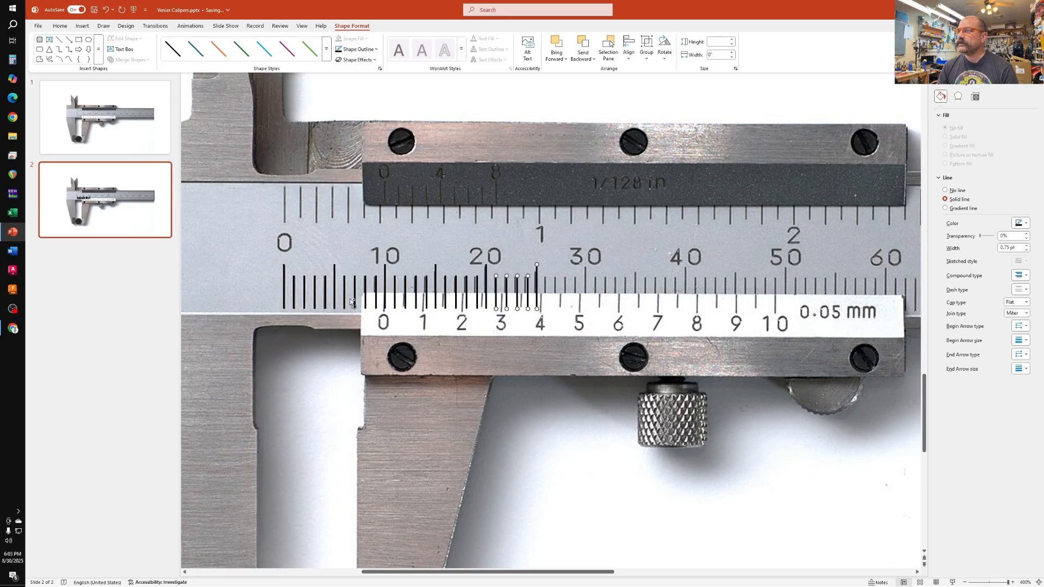
key("ctrl+d")
key("ctrl+d")
key("ctrl+d")
key("ctrl+d")
key("ctrl+d")
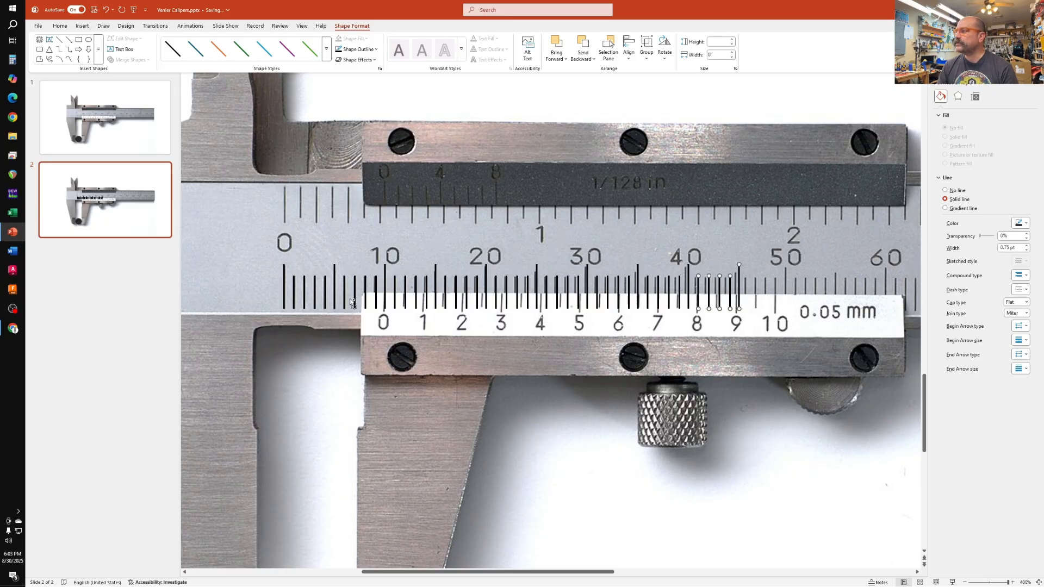
key("ctrl+d")
key("ctrl+d")
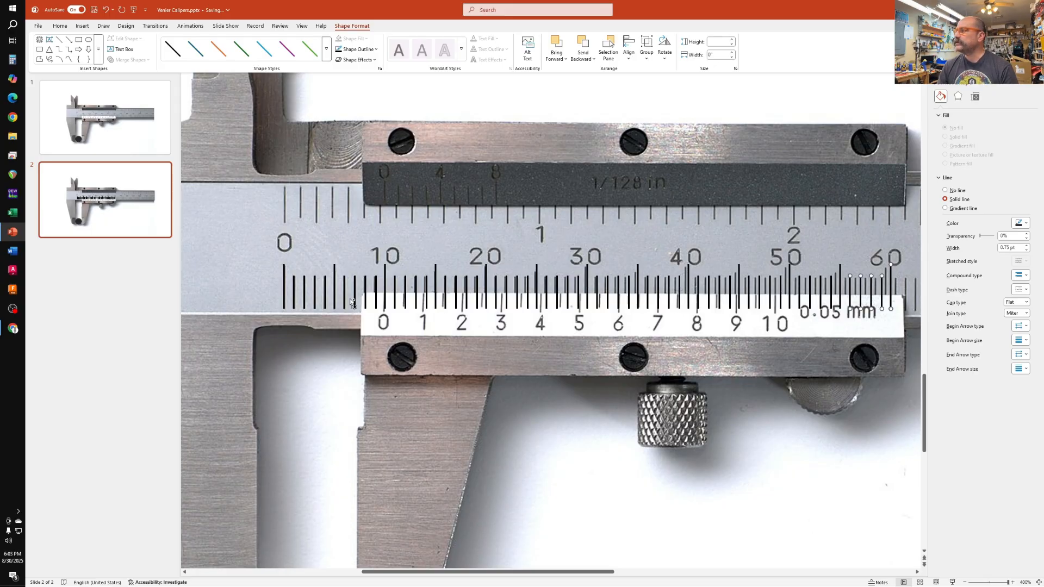
scroll(700, 279, "right", 5)
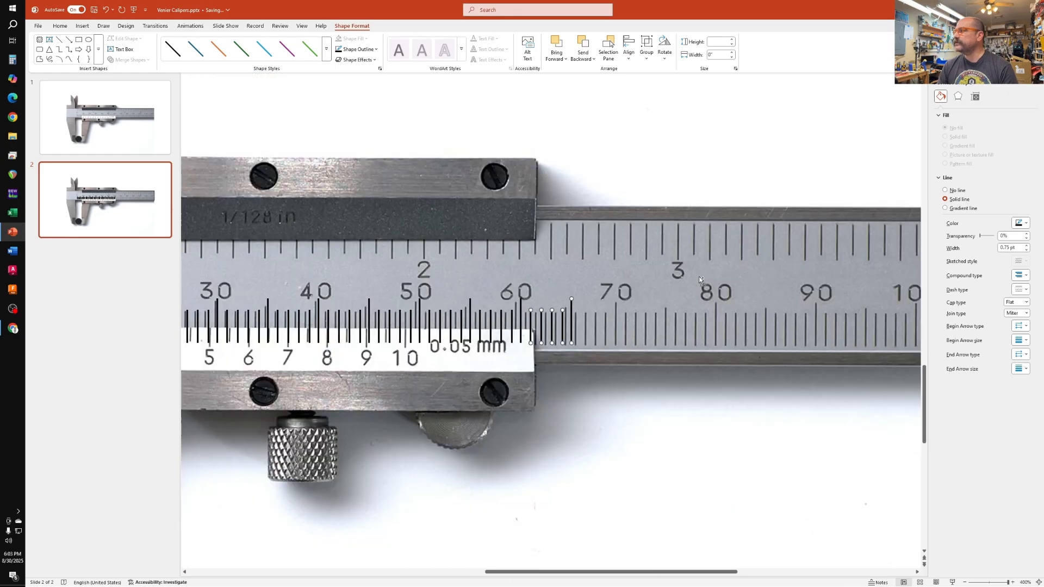
Move the last tick line onto the photo's 70 mm mark and distribute all the metric tick lines horizontally
left_click(624, 334)
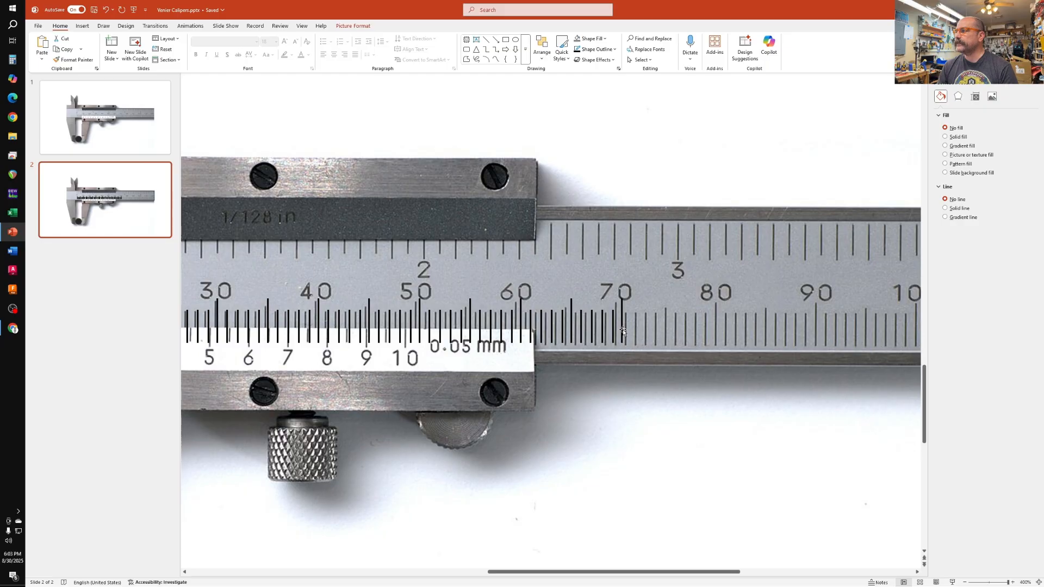
left_click(619, 329)
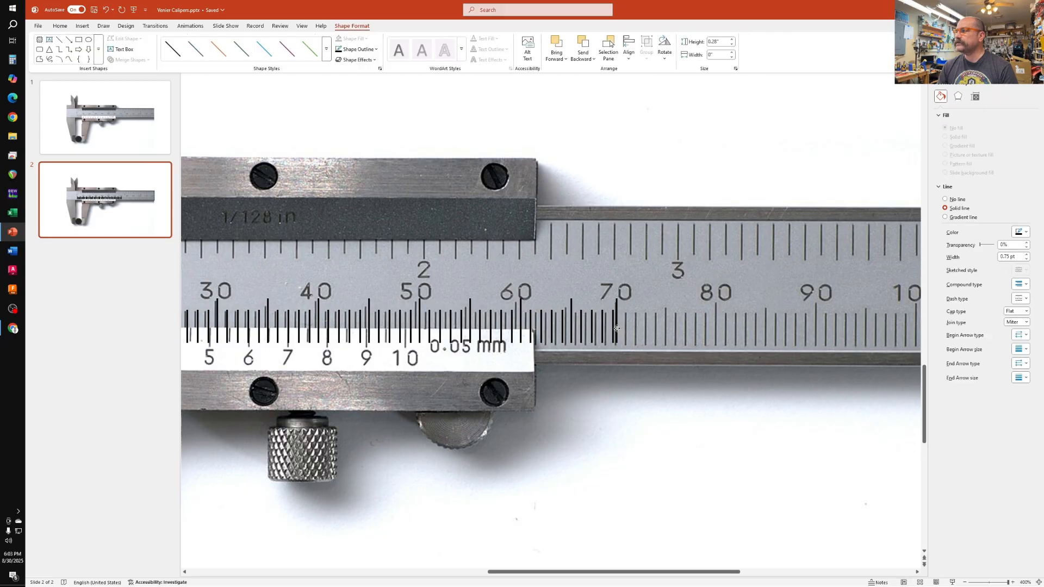
left_click(661, 403)
scroll(661, 402, "down", 6)
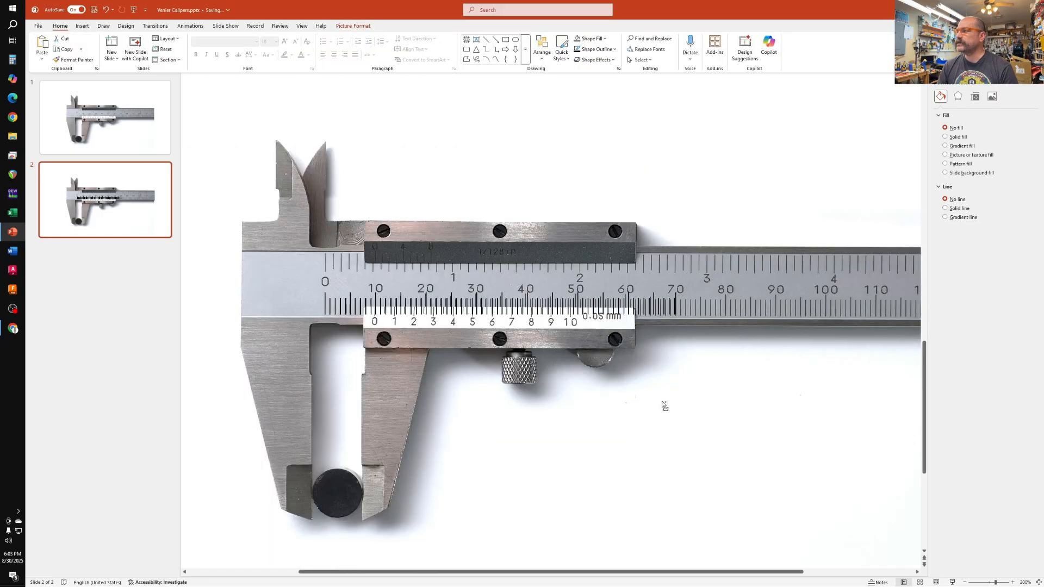
left_click_drag(873, 284, 368, 321)
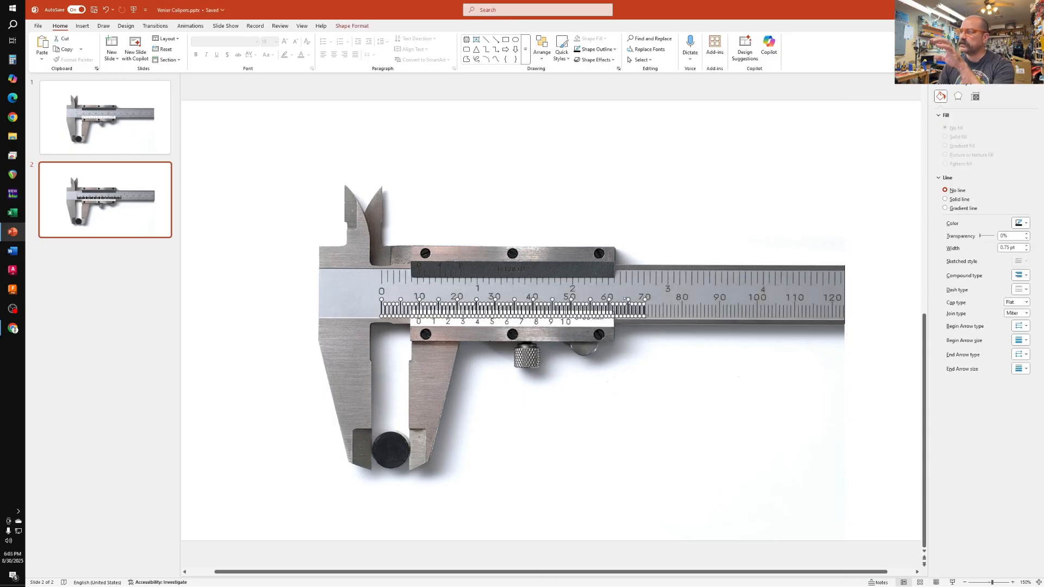
left_click(546, 63)
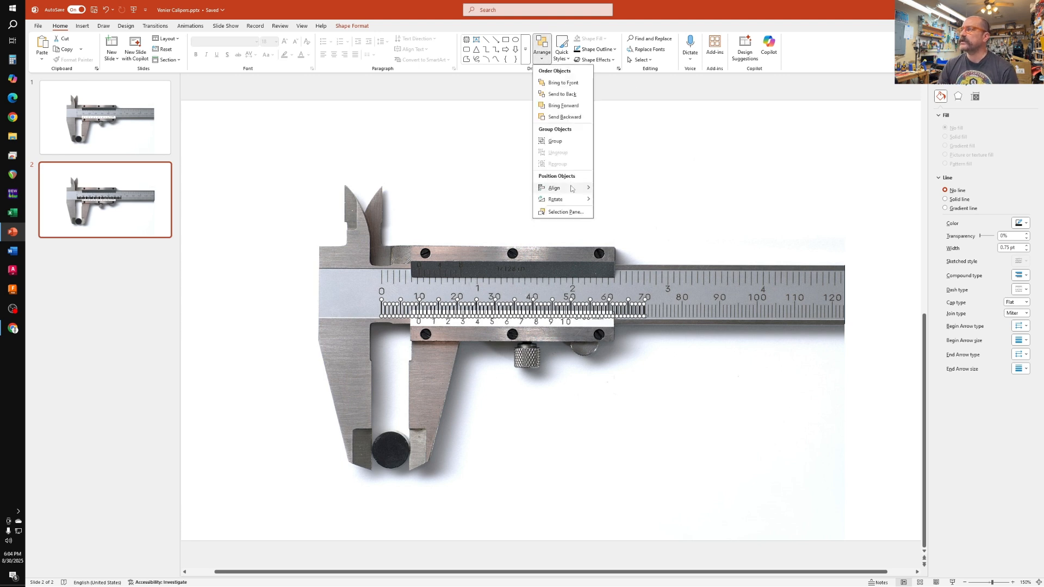
mouse_move(573, 189)
left_click(631, 259)
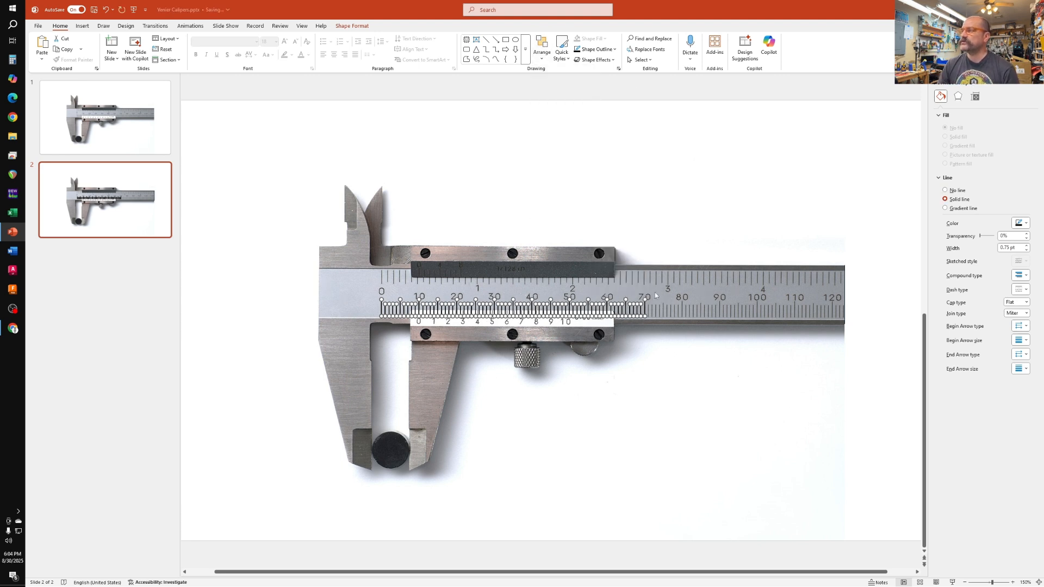
Align the bottoms of all the selected metric tick lines and deselect them
scroll(511, 327, "up", 10)
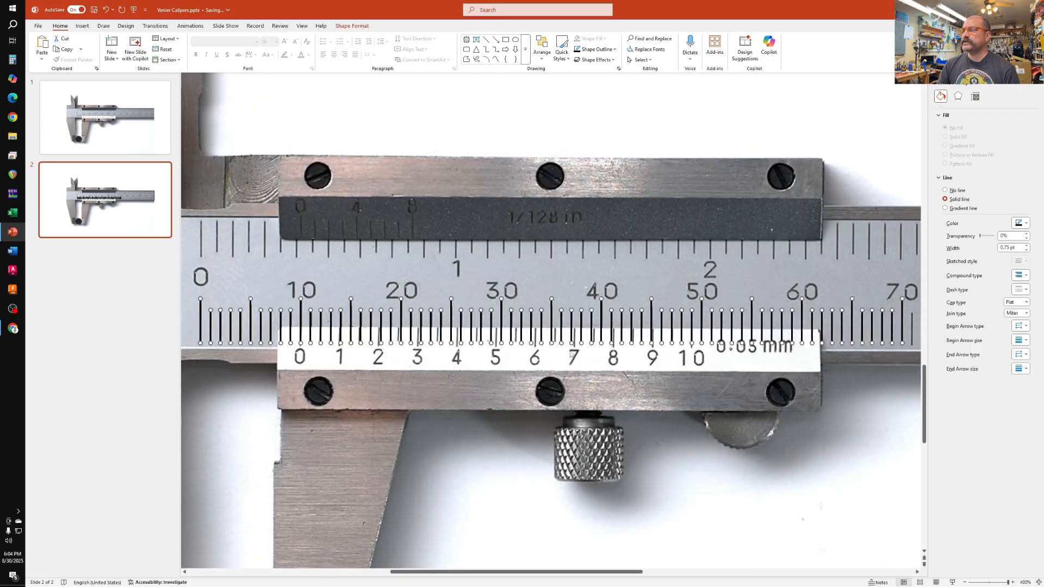
scroll(283, 329, "right", 3)
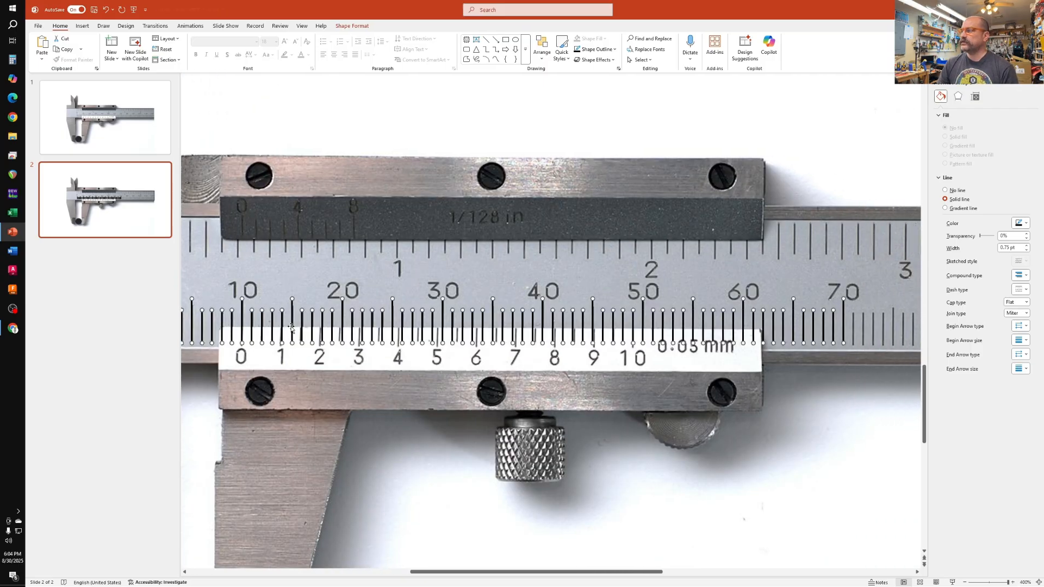
scroll(290, 327, "left", 6)
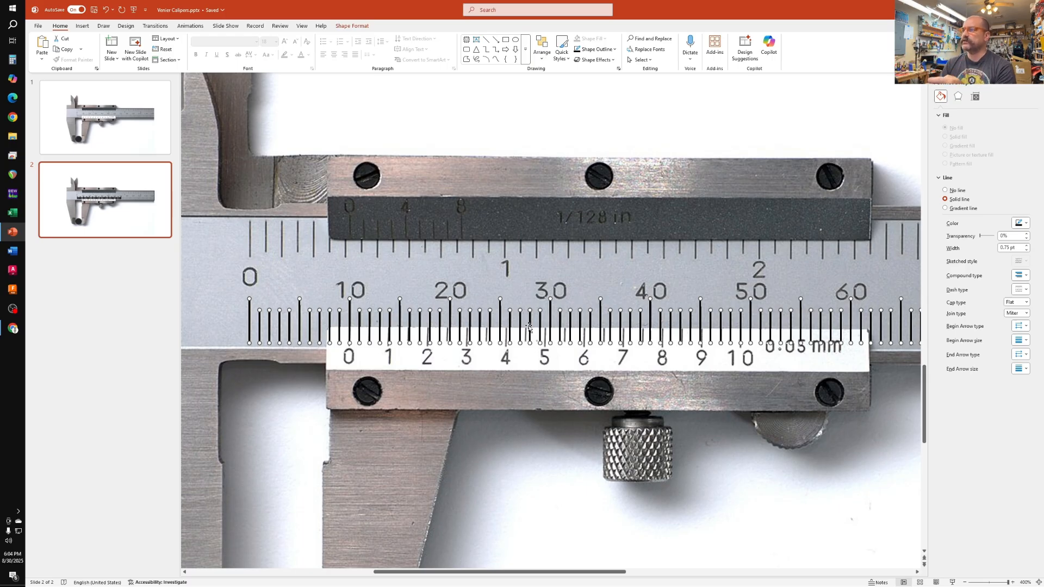
left_click(541, 61)
mouse_move(563, 188)
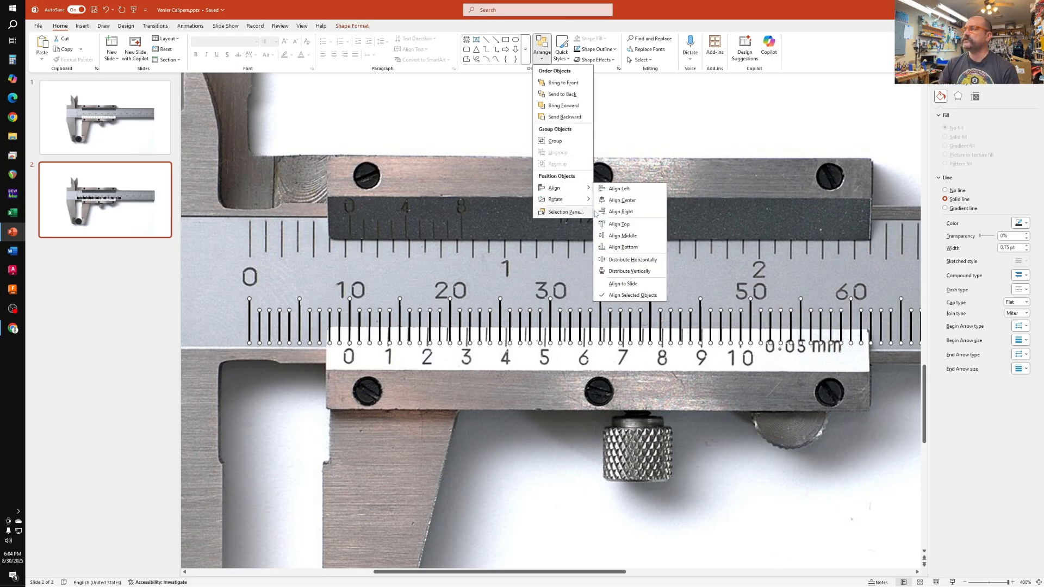
left_click(625, 248)
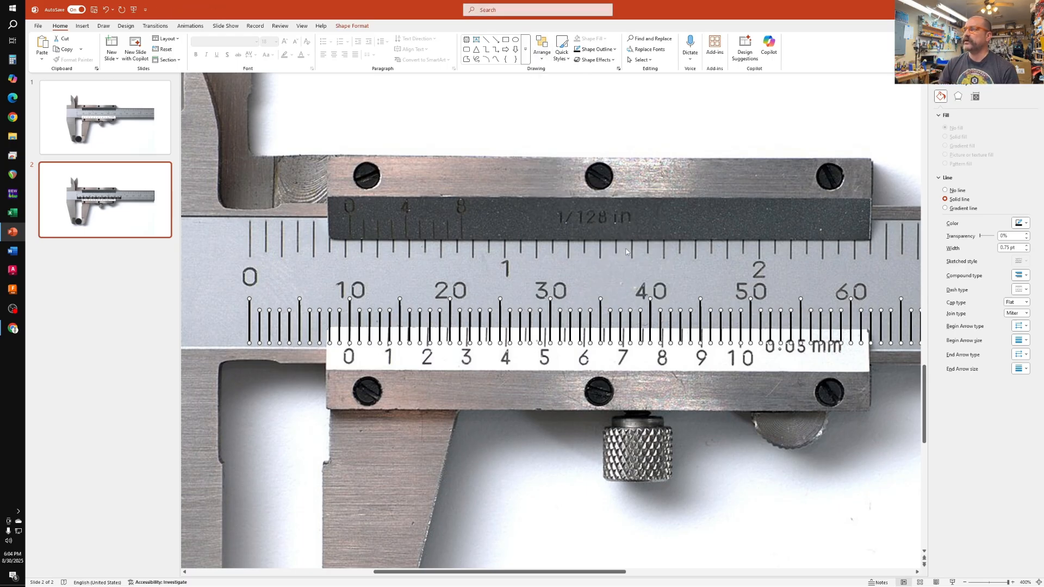
left_click(793, 449)
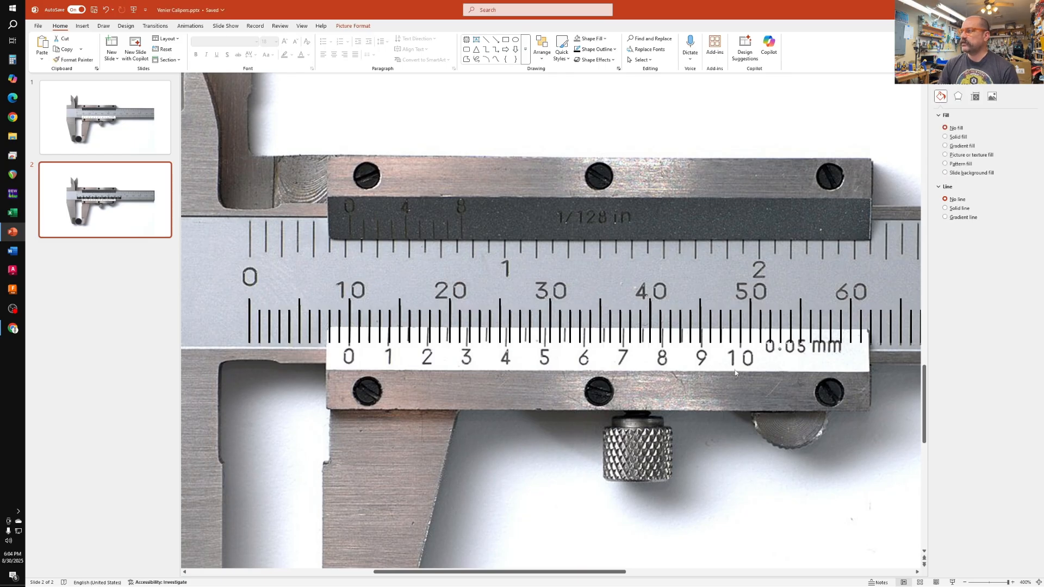
scroll(722, 370, "right", 1)
scroll(721, 370, "left", 2)
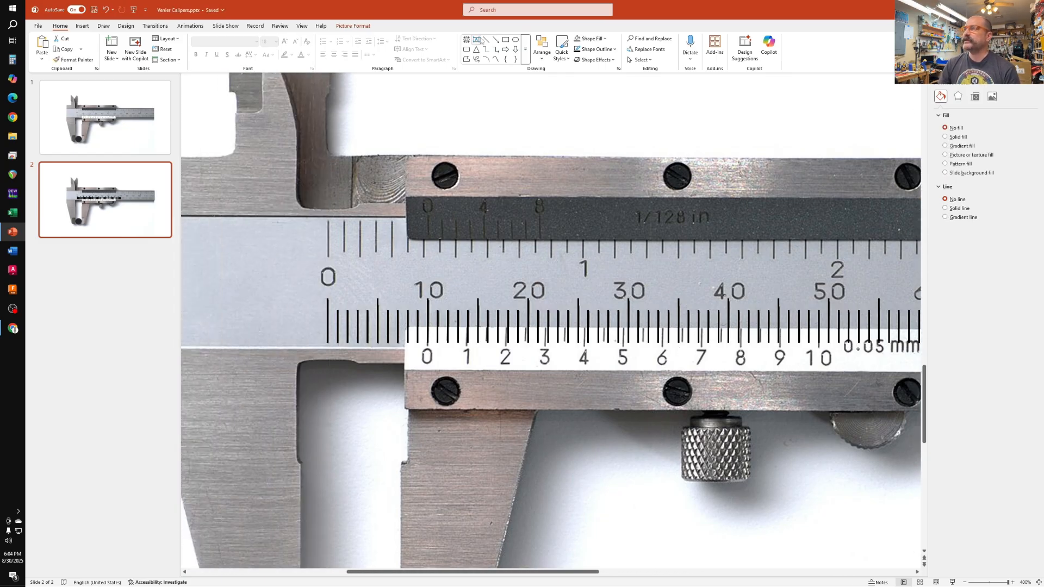
Add a text box reading 0 near the metric scale's zero mark and reduce its font size to 12
left_click(476, 40)
left_click(317, 269)
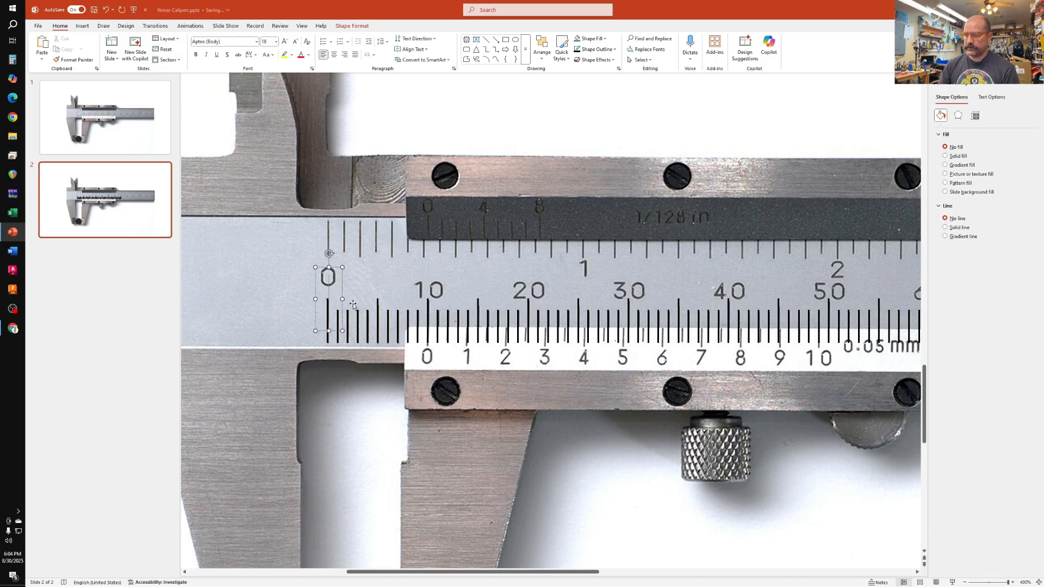
type("0")
left_click(341, 279)
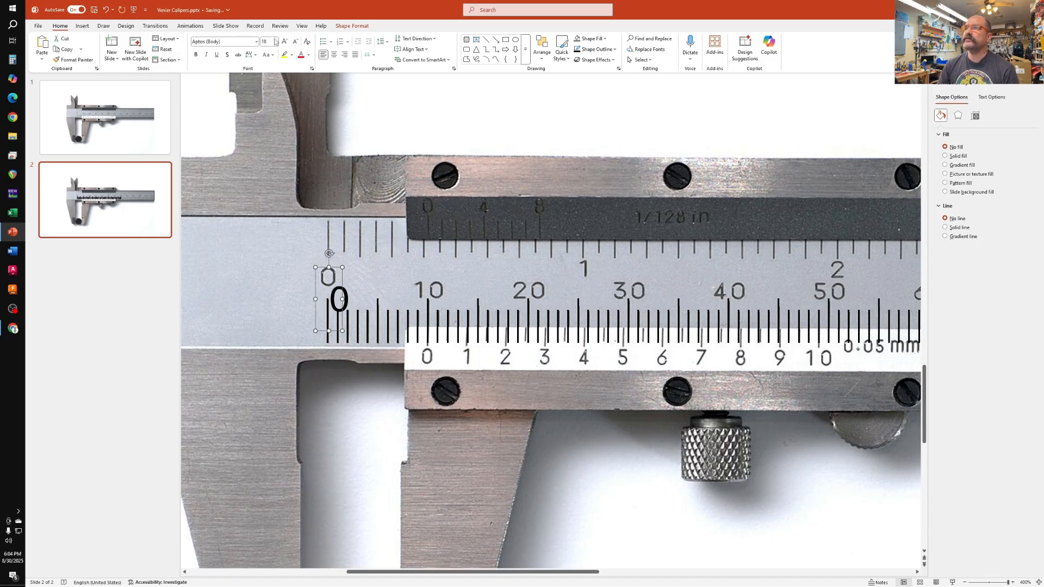
left_click(296, 41)
left_click(297, 42)
left_click(296, 42)
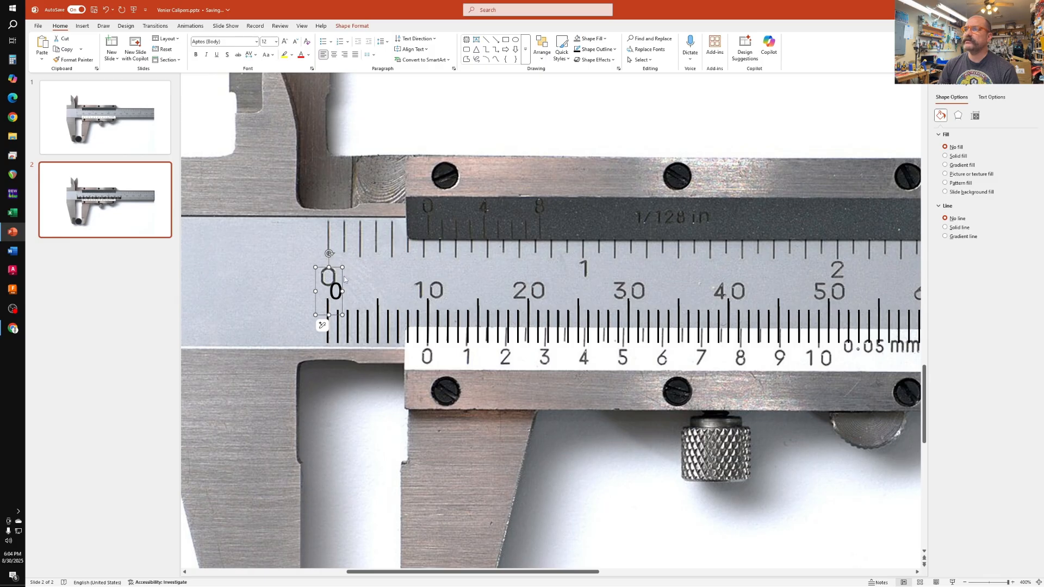
Move the 0 label exactly over the photo's metric 0 numeral
left_click_drag(344, 279, 337, 263)
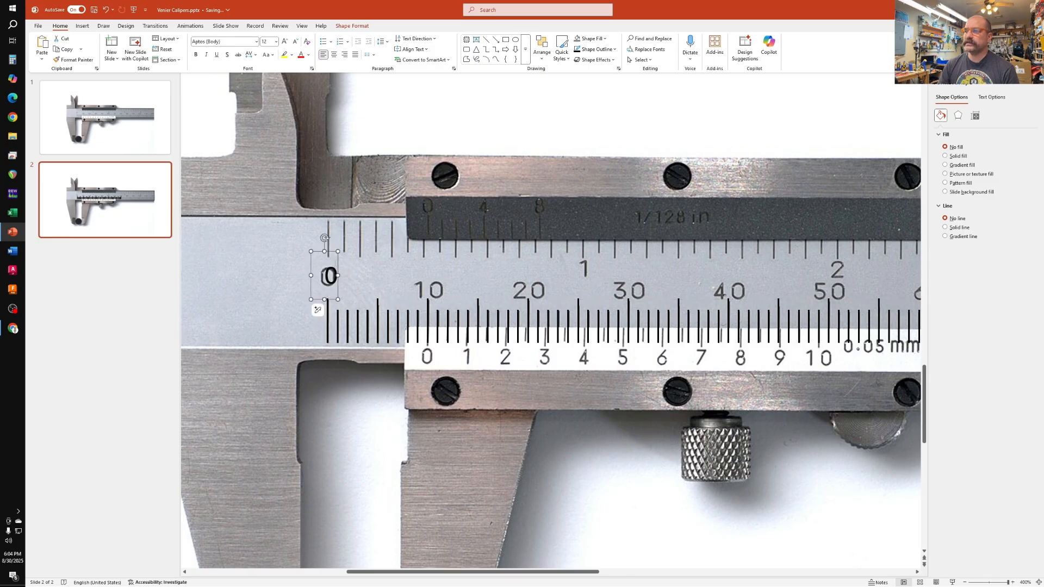
key("Left")
key("Left")
key("Left")
key("Left")
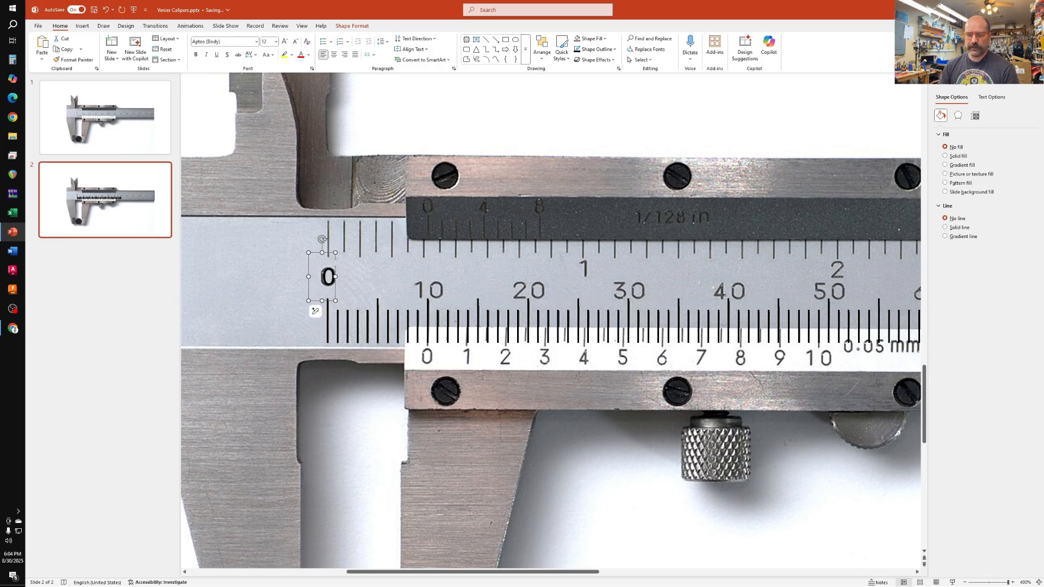
Duplicate the 0 label onto the photo's metric 10 numeral and change its text to 10
key("ctrl+d")
left_click_drag(358, 288, 463, 286)
double_click(420, 291)
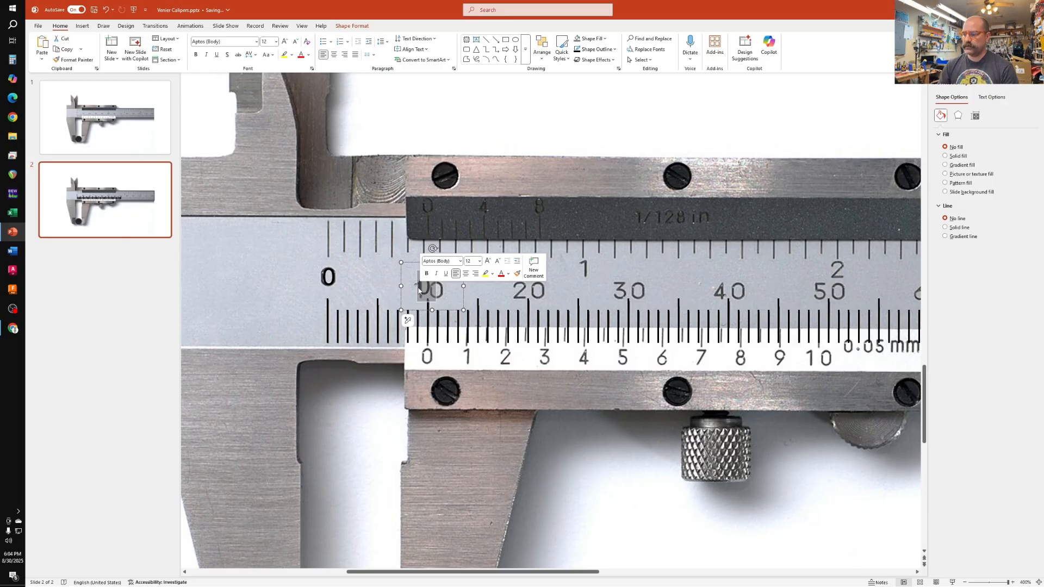
type("10")
Duplicate the 10 label at equal spacing over the photo's metric numerals from 20 to 70
left_click_drag(464, 278, 561, 279)
key("ctrl+d")
key("ctrl+d")
key("ctrl+d")
key("ctrl+d")
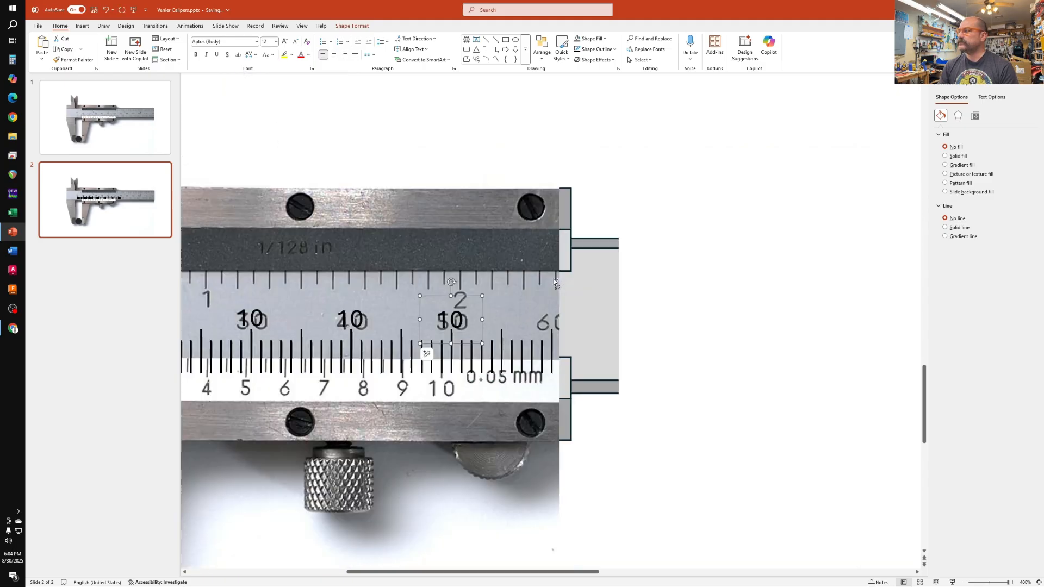
key("ctrl+d")
Change the copied labels over the photo's last four covered numerals to 70, 60, 50 and 40
left_click_drag(637, 321, 647, 321)
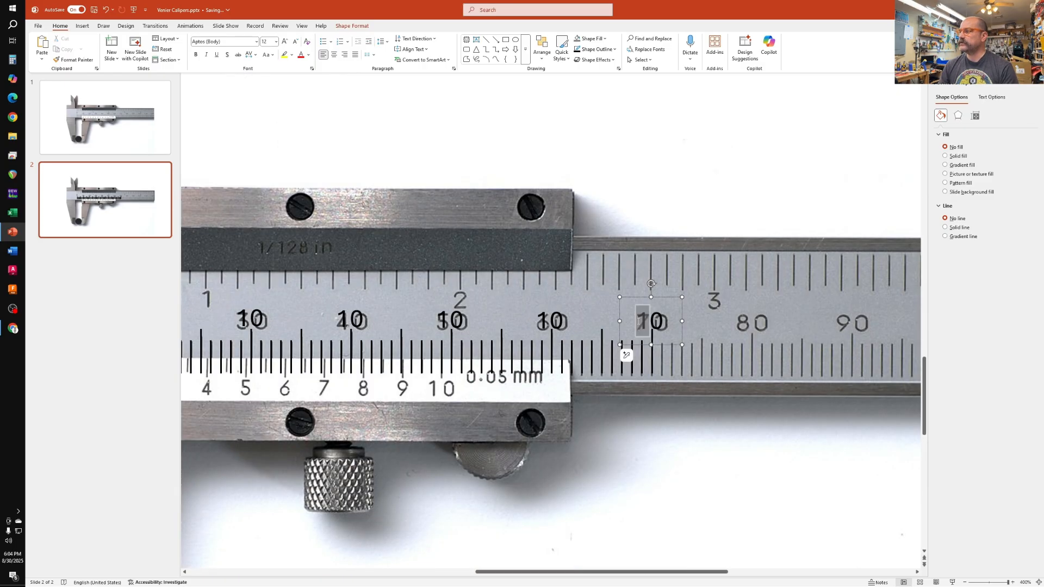
type("7")
left_click_drag(537, 321, 548, 320)
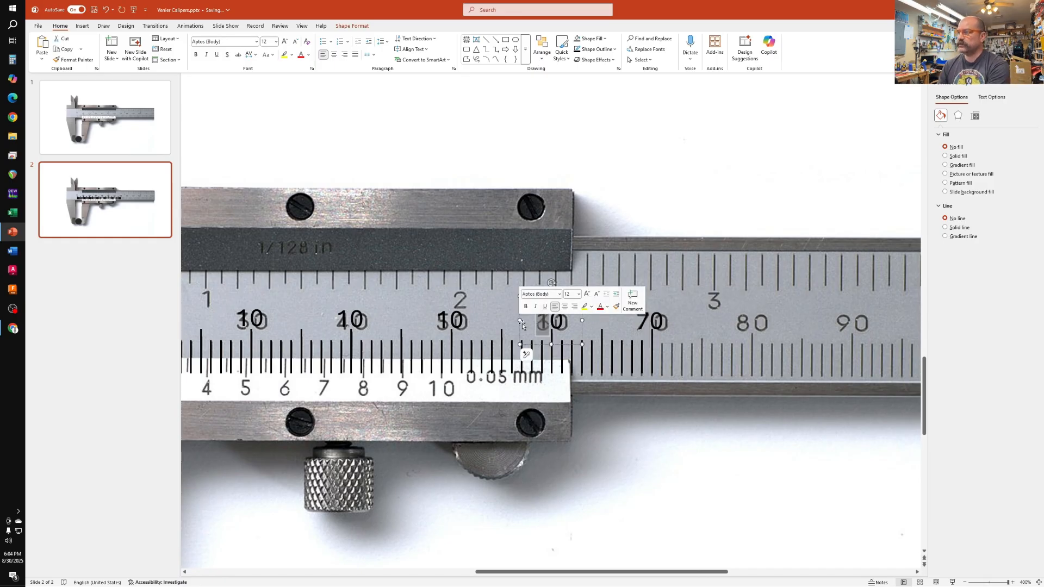
type("6")
left_click_drag(452, 319, 436, 320)
type("5")
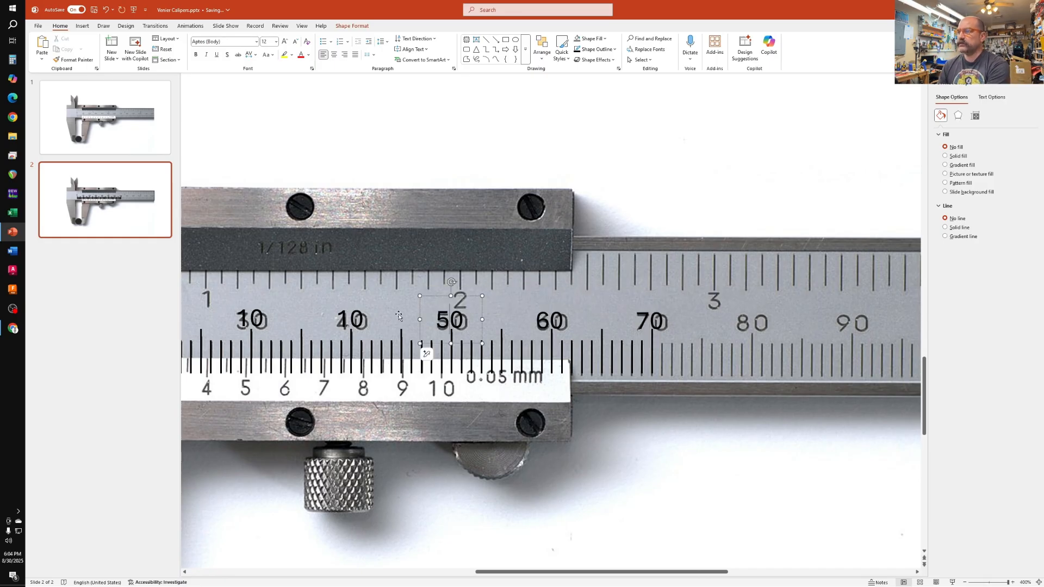
left_click_drag(339, 319, 350, 320)
type("4")
Change the two remaining copied labels to 30 and 20 to match the photo, and deselect them
scroll(370, 381, "left", 3)
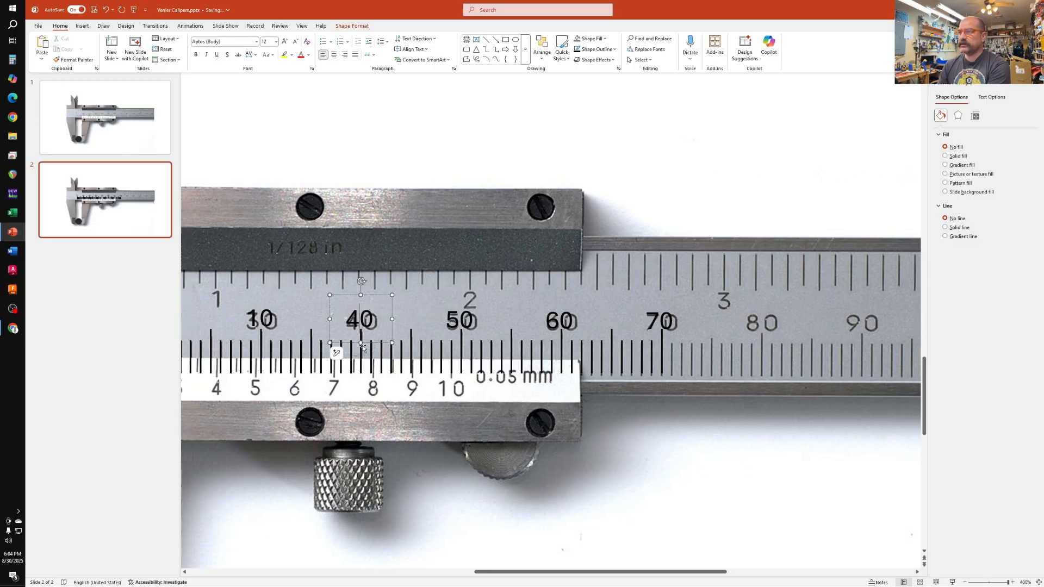
scroll(371, 380, "left", 2)
left_click_drag(441, 321, 422, 321)
type("3")
scroll(395, 336, "left", 2)
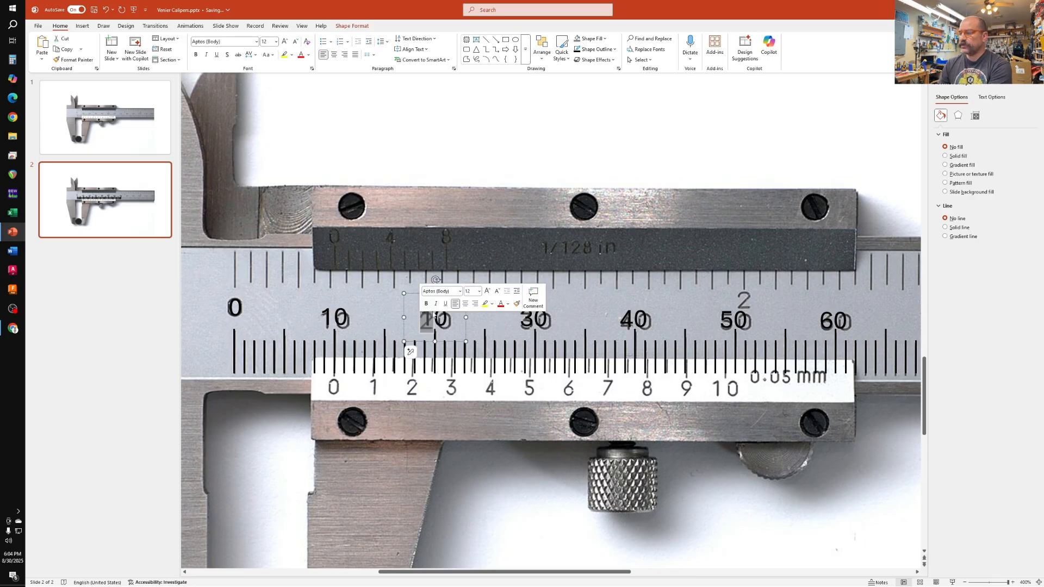
type("2")
left_click(465, 140)
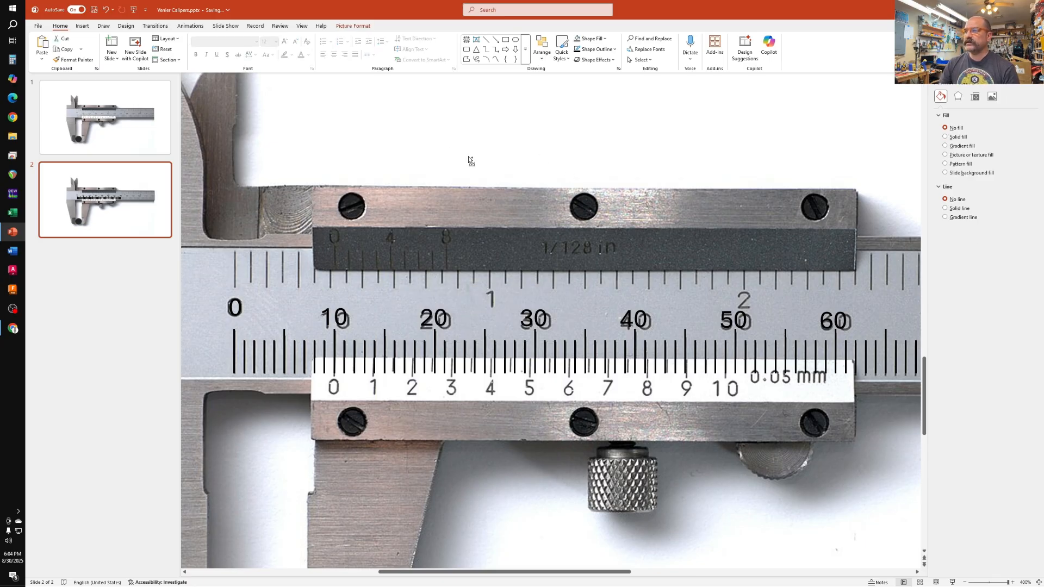
Select the metric labels 10 through 70 without the 0 and align their tops
scroll(468, 157, "down", 5)
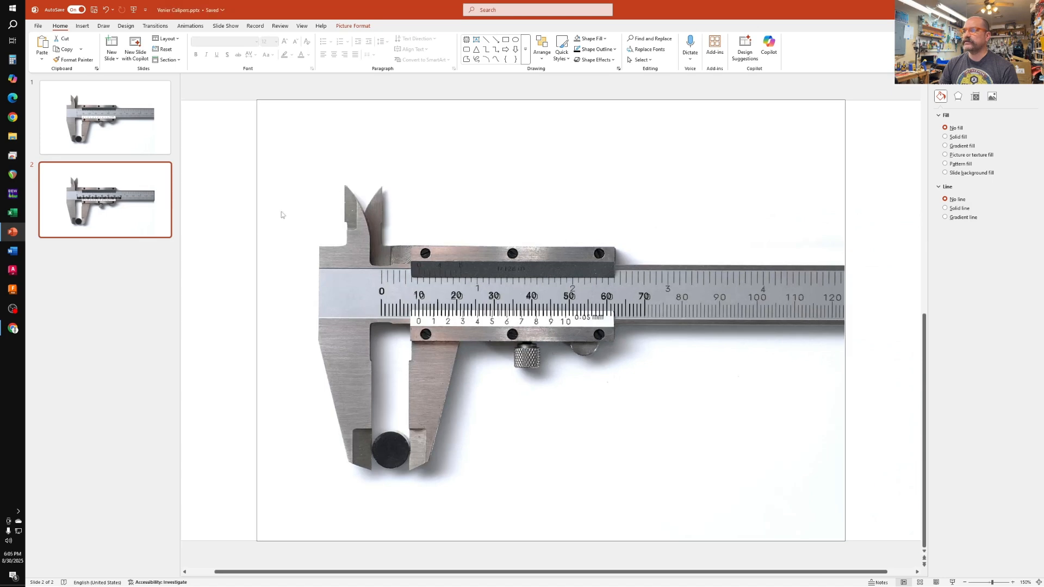
left_click(249, 258)
left_click_drag(224, 250, 669, 318)
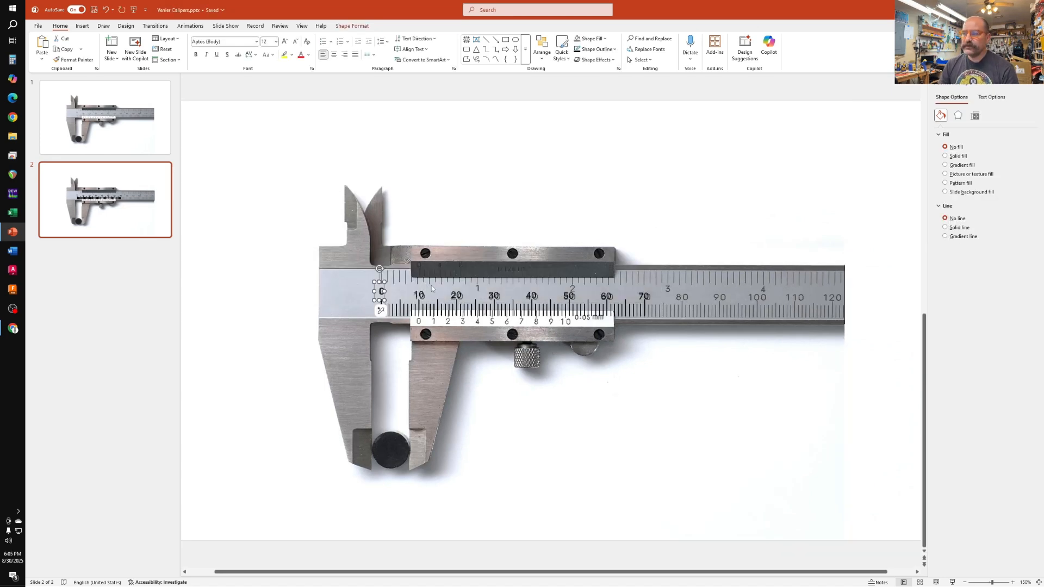
left_click(236, 268)
left_click_drag(212, 268, 718, 314)
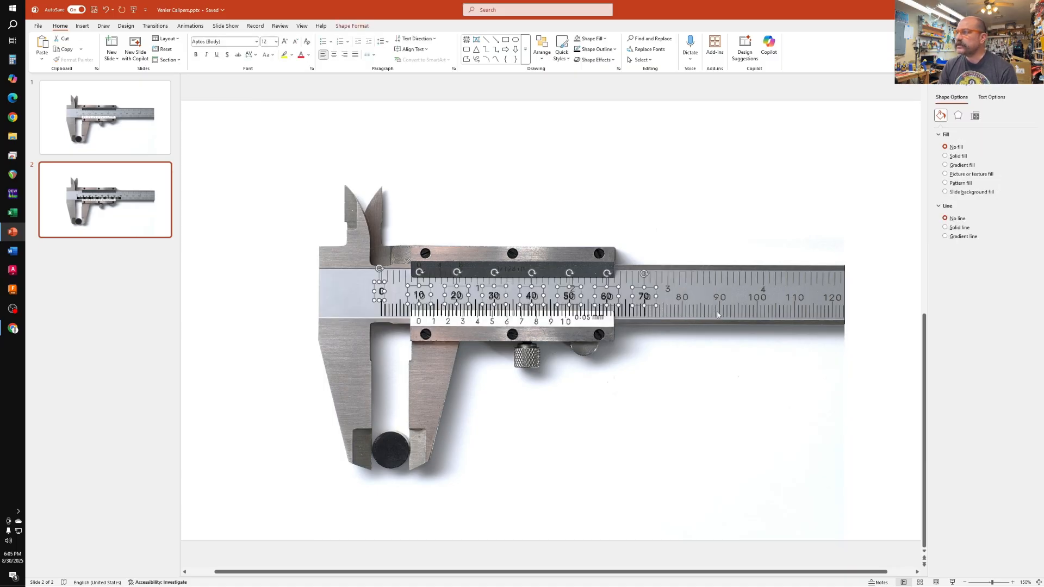
left_click(383, 290, "shift")
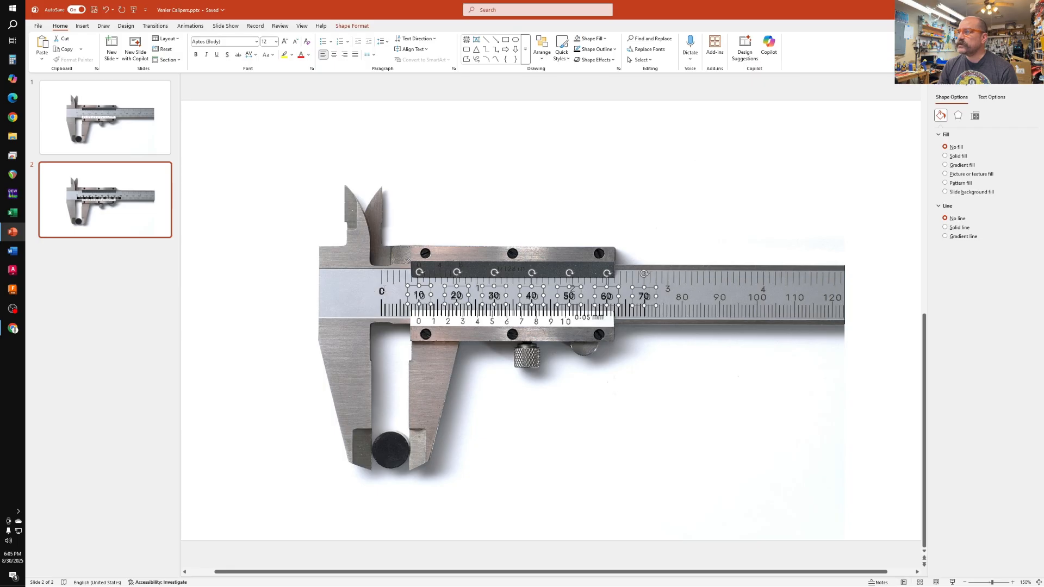
left_click(542, 52)
mouse_move(557, 188)
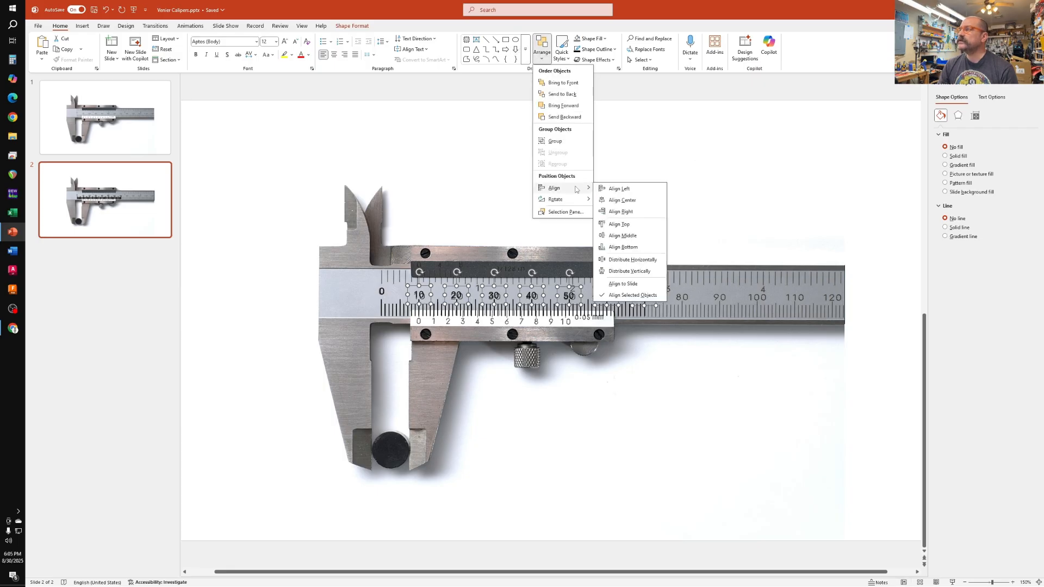
left_click(621, 224)
left_click(666, 400)
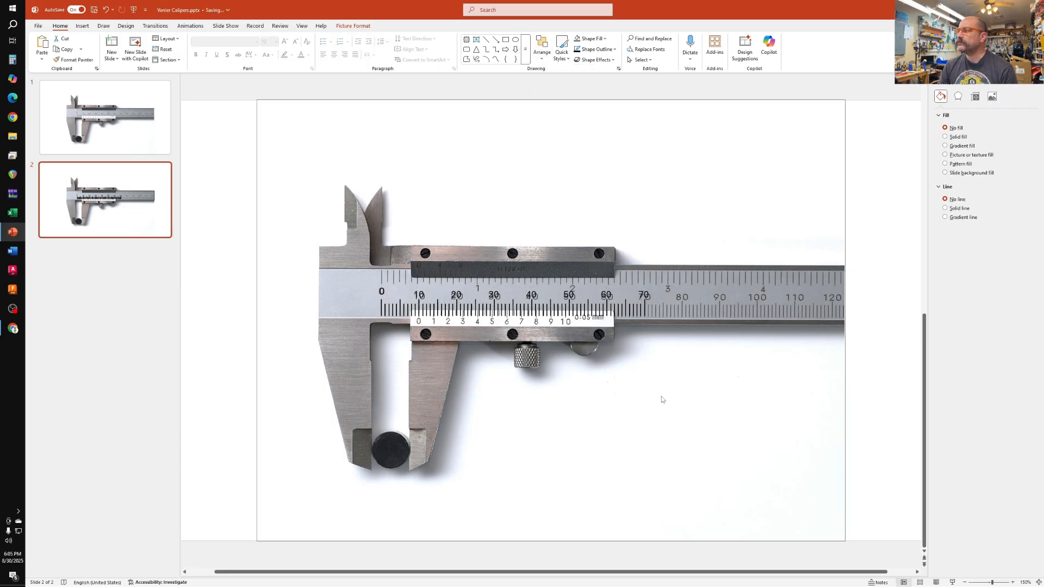
Select all the metric tick lines and number labels and group them into one object
scroll(664, 400, "up", 5, "ctrl")
scroll(451, 343, "up", 10, "ctrl")
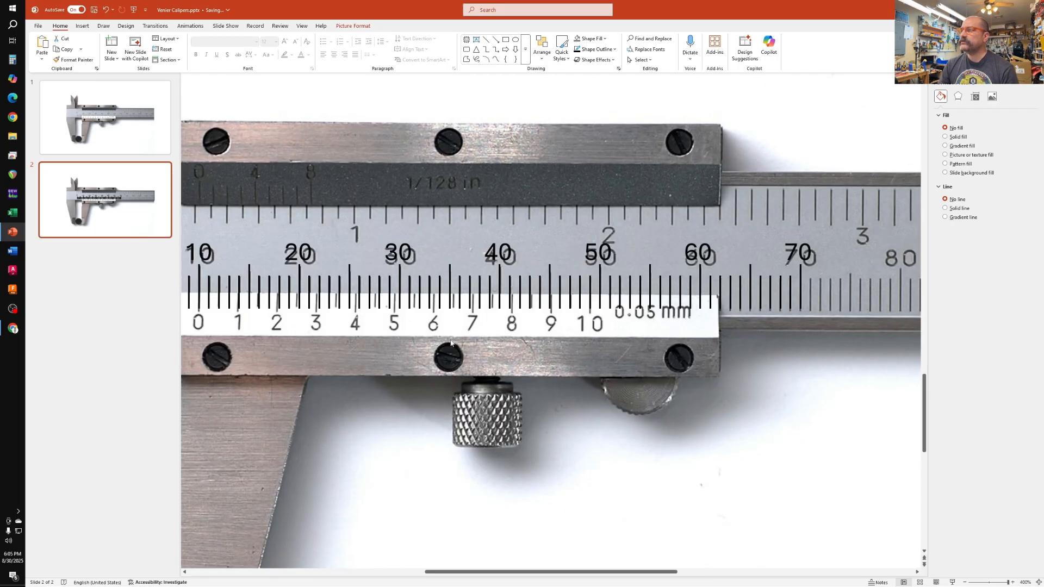
scroll(567, 340, "down", 2)
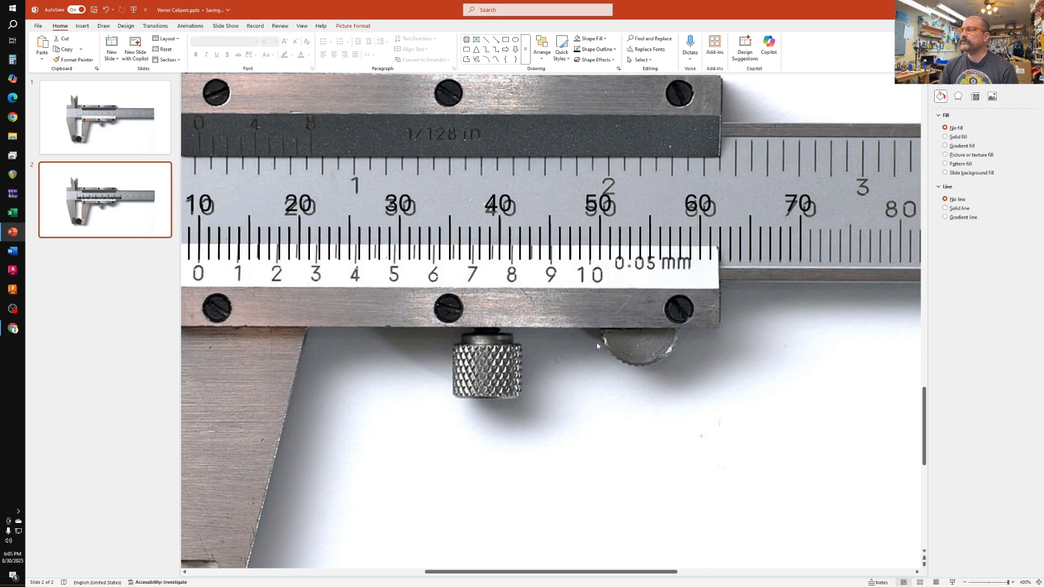
scroll(596, 342, "up", 2)
scroll(607, 372, "down", 10, "ctrl")
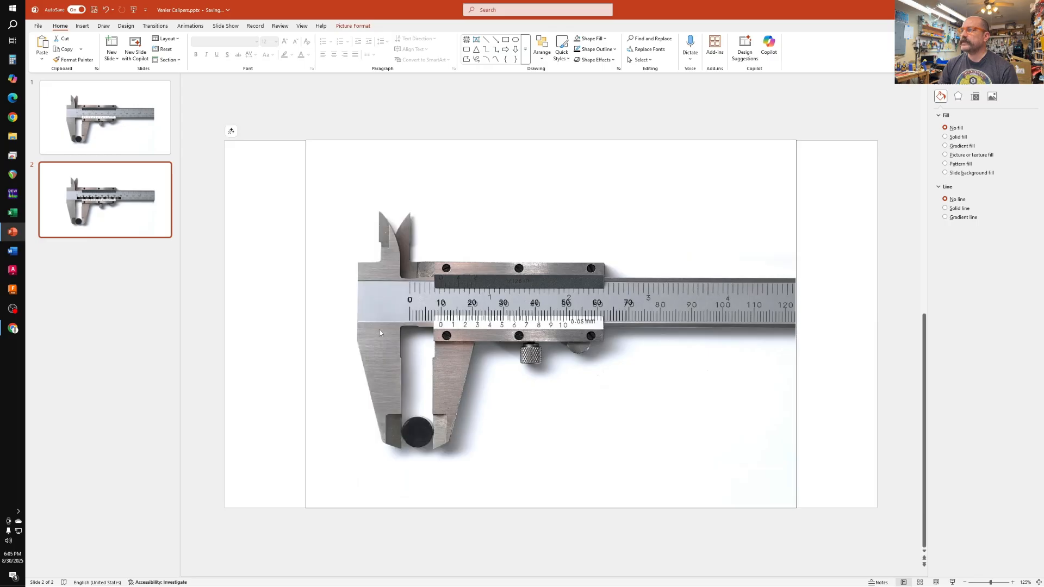
left_click(285, 291)
left_click_drag(569, 325, 735, 327)
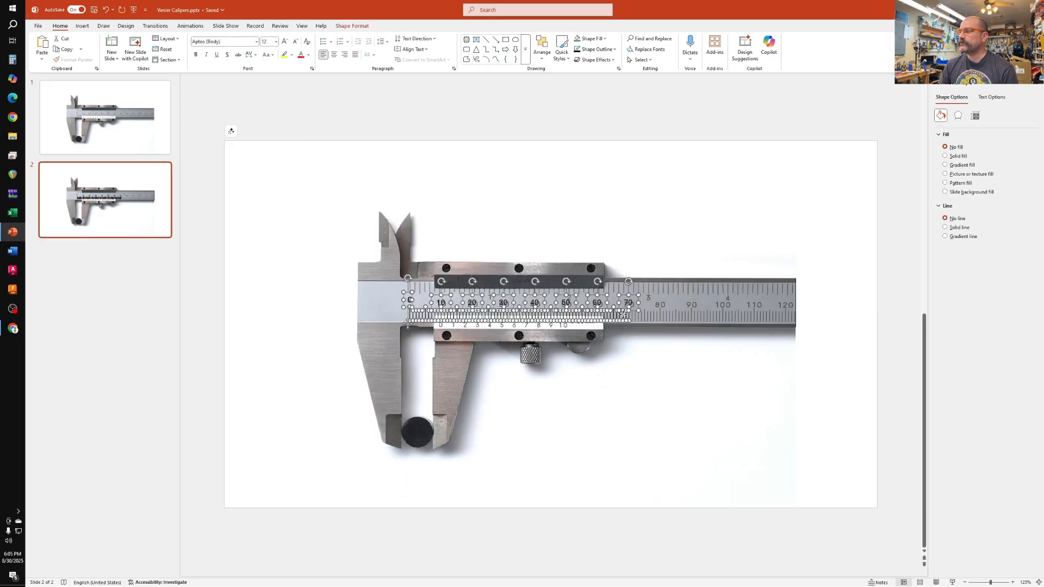
right_click(622, 314)
mouse_move(639, 382)
left_click(737, 383)
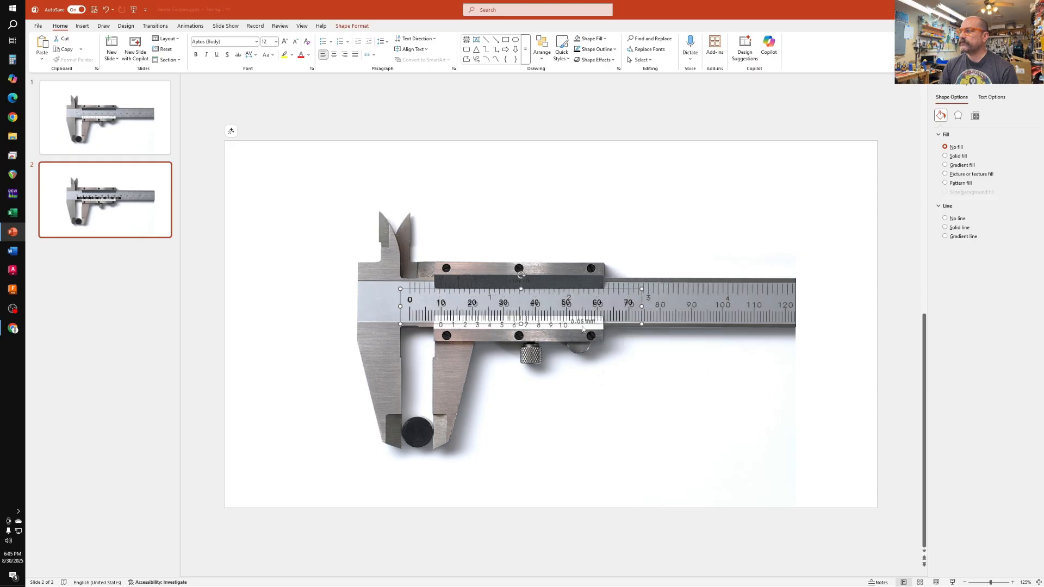
Send the grouped metric scale to the back, behind the caliper photo, and deselect it
right_click(578, 317)
left_click(633, 408)
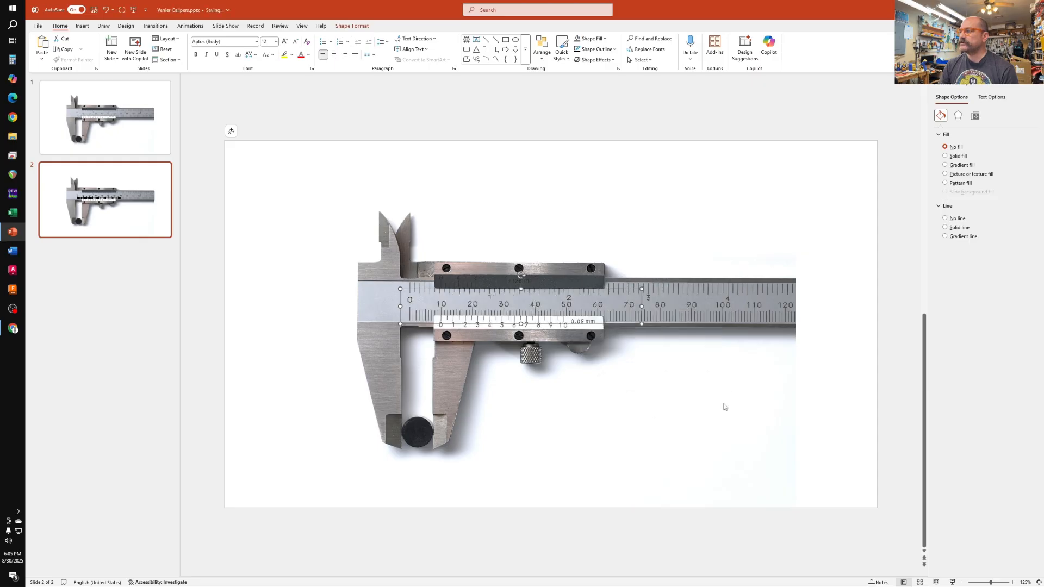
left_click(724, 407)
Draw a vertical line over the 0 mark of the white vernier scale
scroll(459, 334, "up", 10)
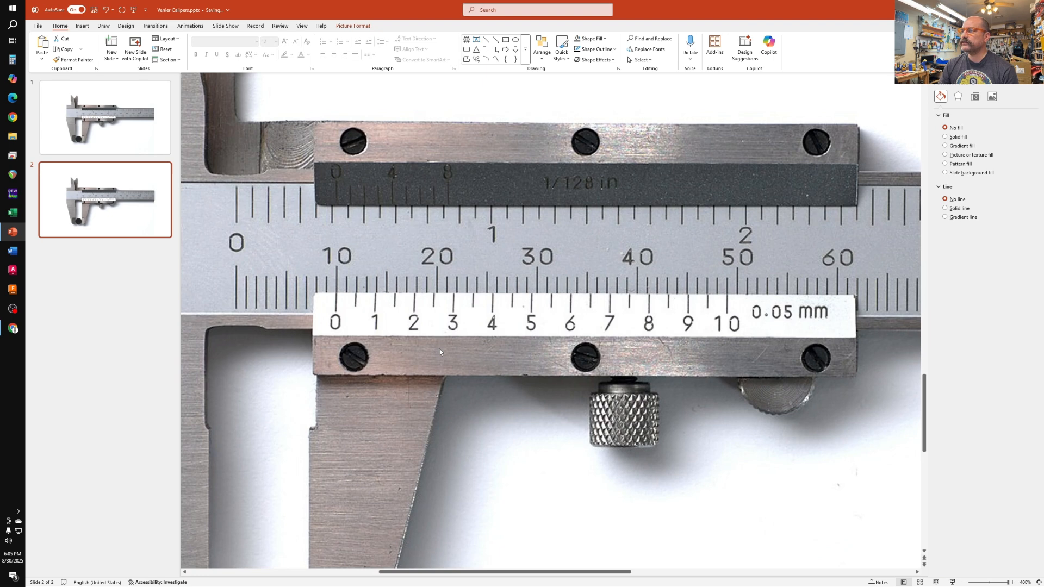
left_click(485, 39)
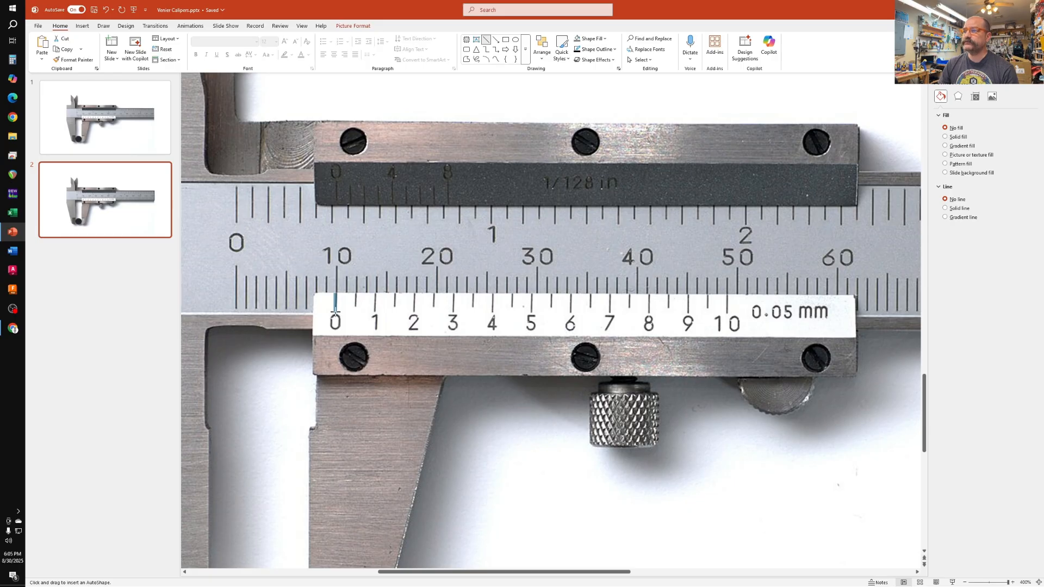
left_click_drag(335, 310, 335, 313)
Give the vernier 0 line a black outline with a weight of ¾ pt
left_click(594, 49)
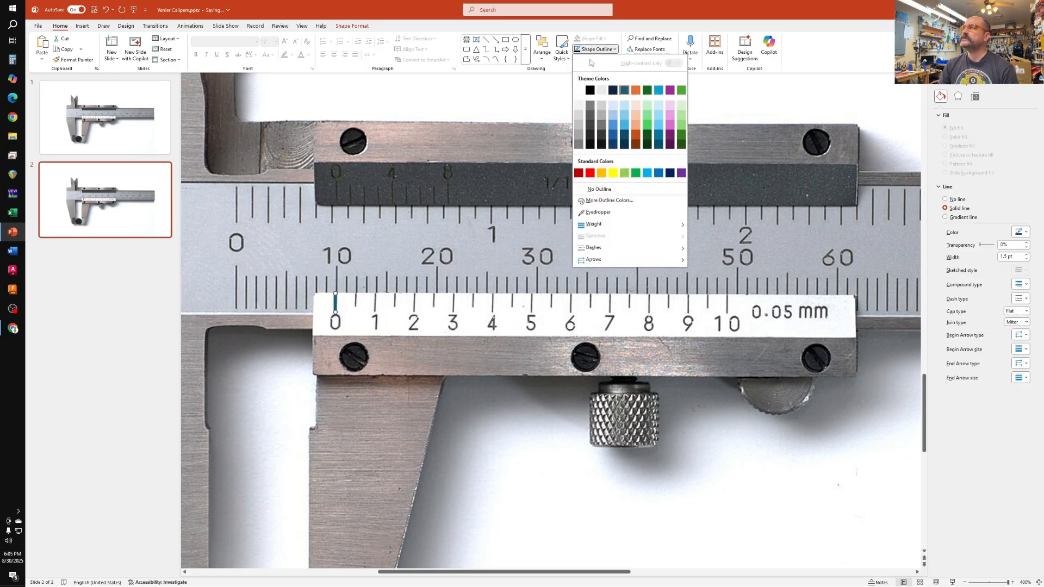
left_click(594, 50)
left_click(594, 50)
mouse_move(593, 224)
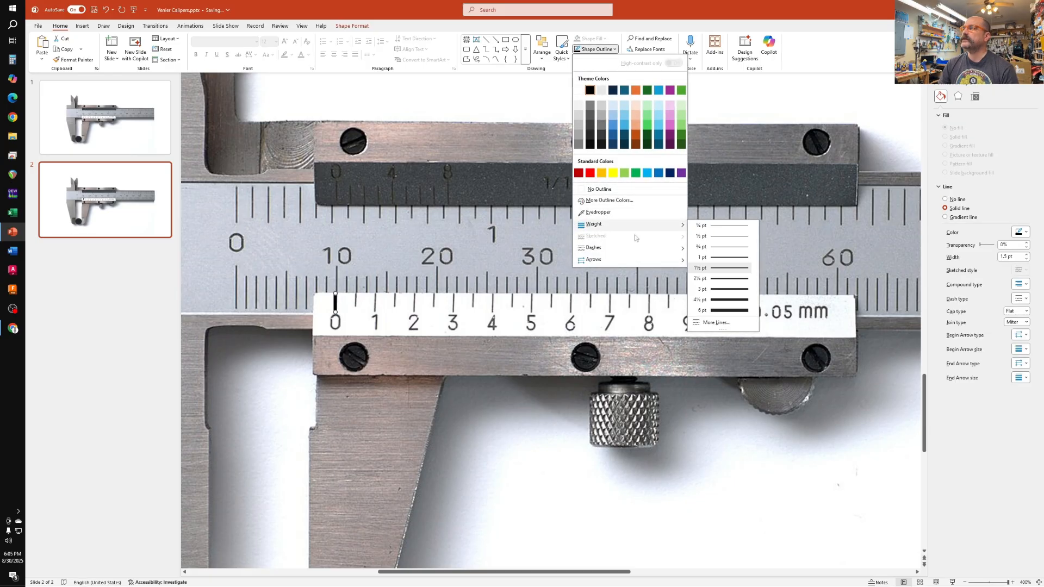
left_click(723, 252)
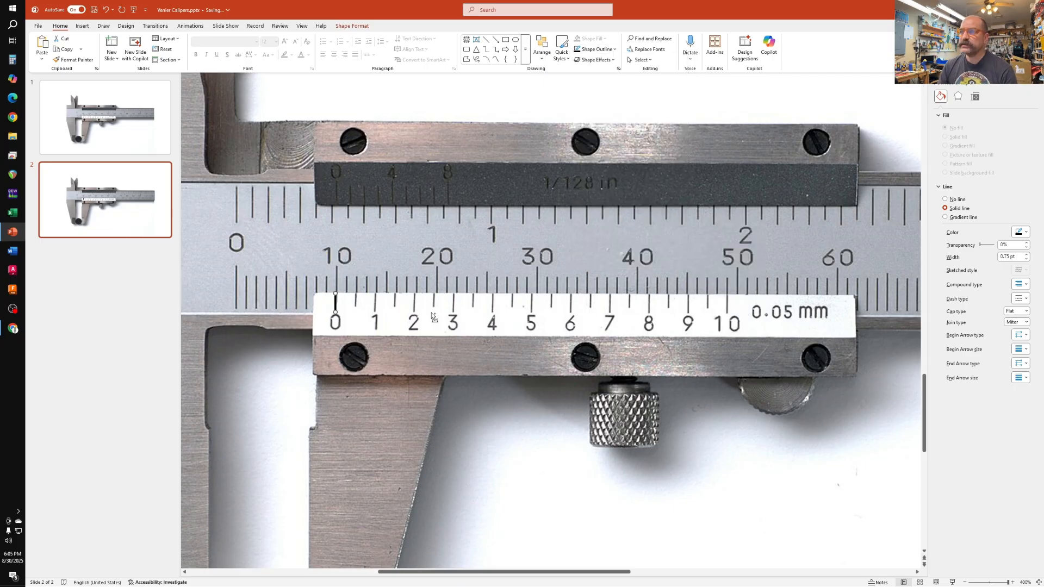
Duplicate the vernier 0 line onto the 1 mark and add a shorter copy on the half mark between them
key("ctrl+d")
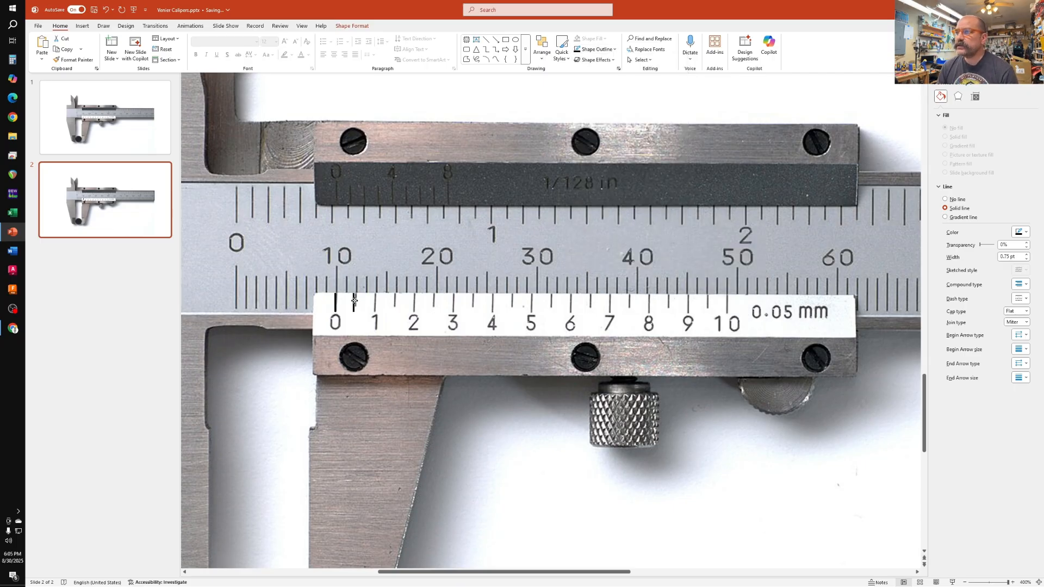
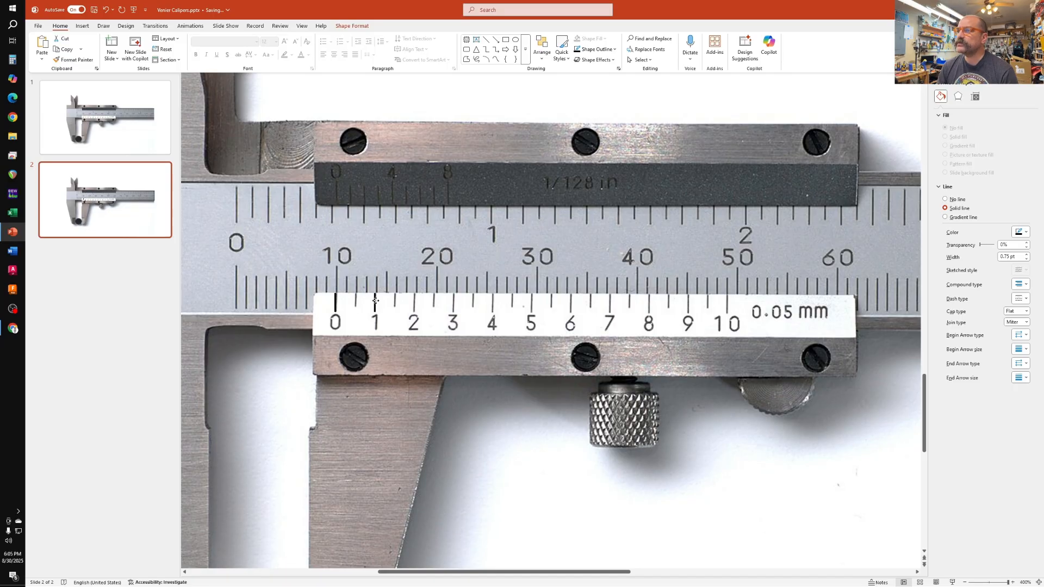
key("ctrl+d")
left_click_drag(415, 305, 356, 307)
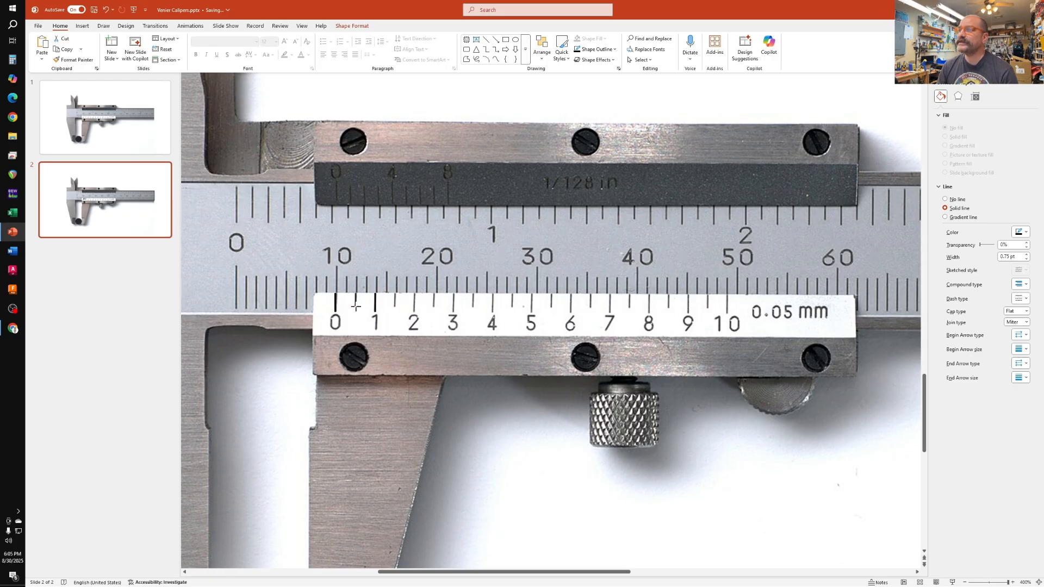
left_click_drag(356, 307, 355, 308)
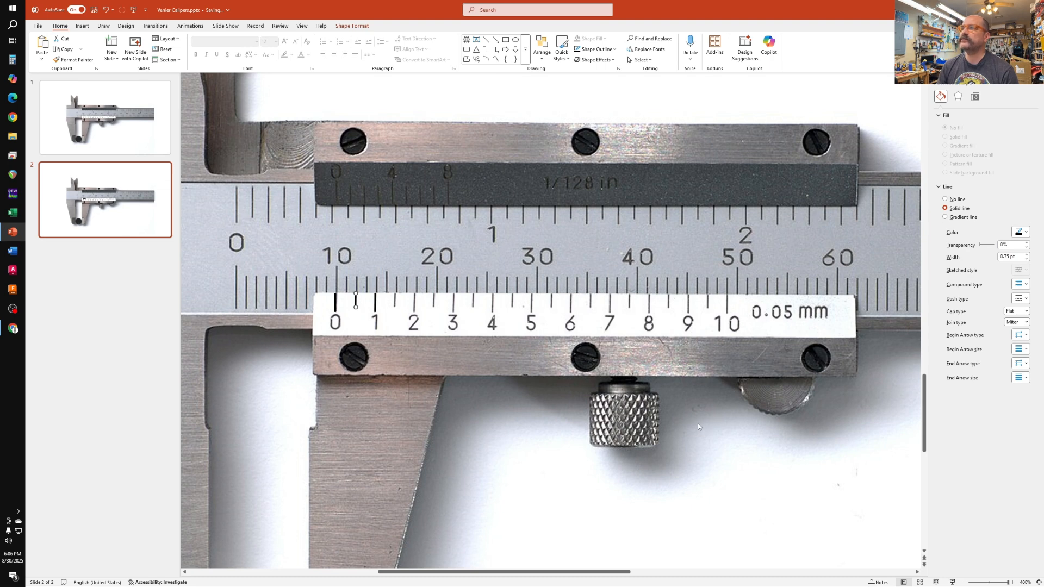
left_click(540, 444)
Duplicate the pair of half-mark and 1-mark lines repeatedly along the vernier scale until every mark up to 10 is covered
left_click(374, 305)
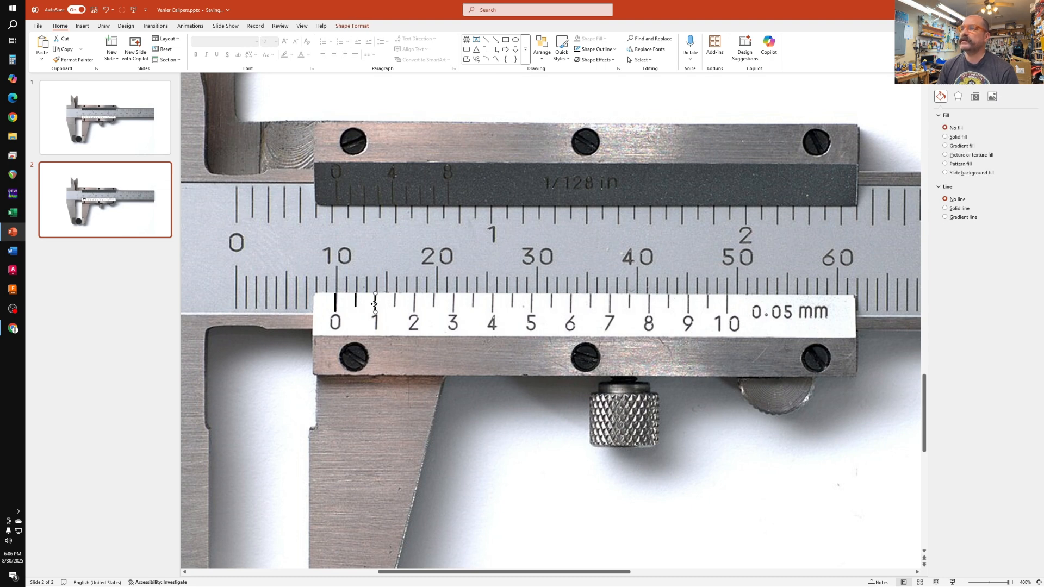
left_click(356, 302, "shift")
key("ctrl+d")
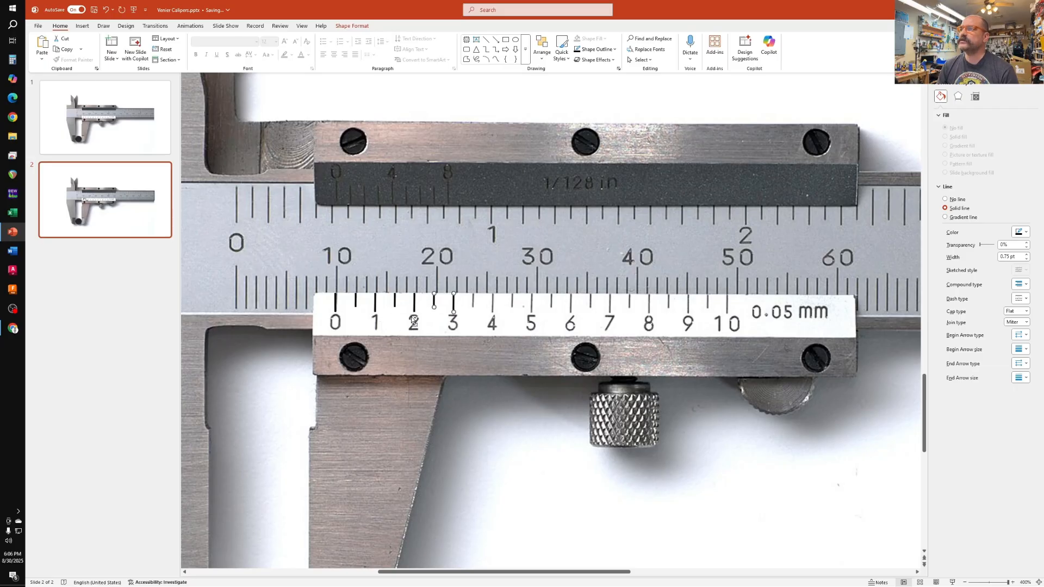
key("ctrl+d")
key("ctrl+d")
key("ctrl+d")
key("ctrl+d")
key("ctrl+d")
key("ctrl+d")
key("ctrl+d")
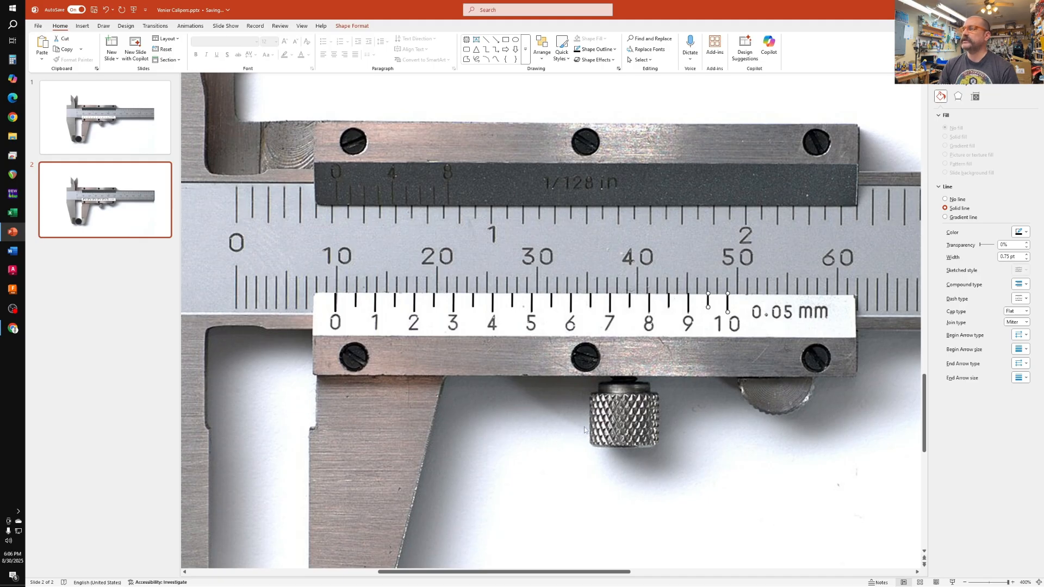
left_click(354, 457)
Select all the vernier tick lines without the background shapes, align them to the top, and deselect them
scroll(353, 455, "down", 5, "ctrl")
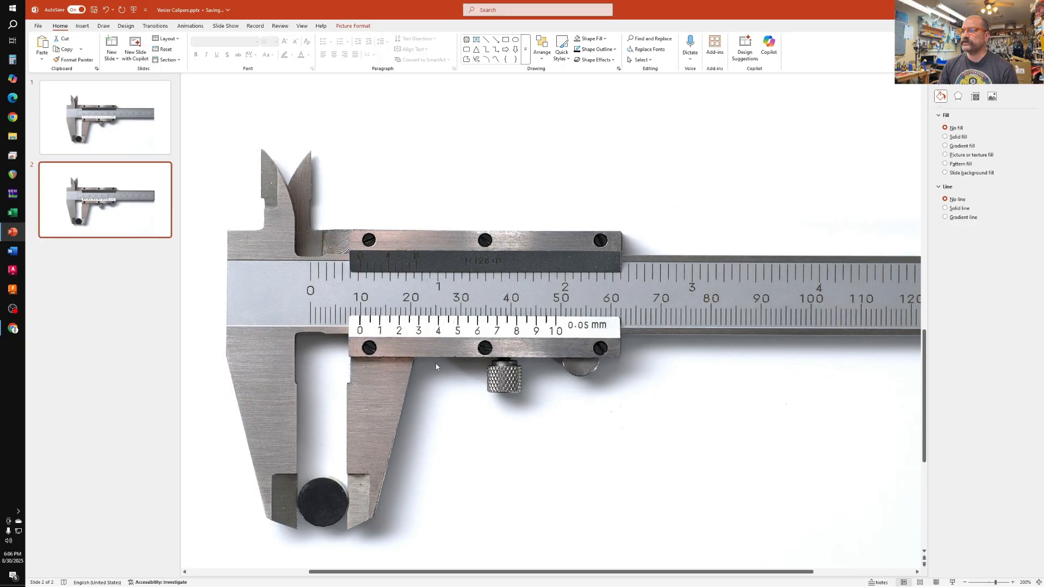
scroll(435, 363, "down", 3)
left_click_drag(233, 303, 624, 350)
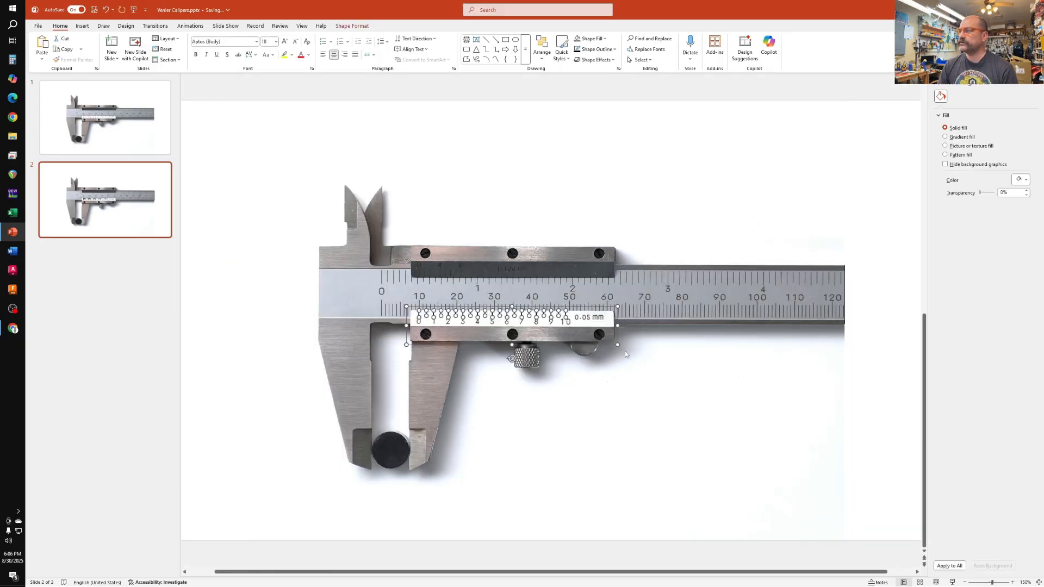
left_click(467, 334, "shift")
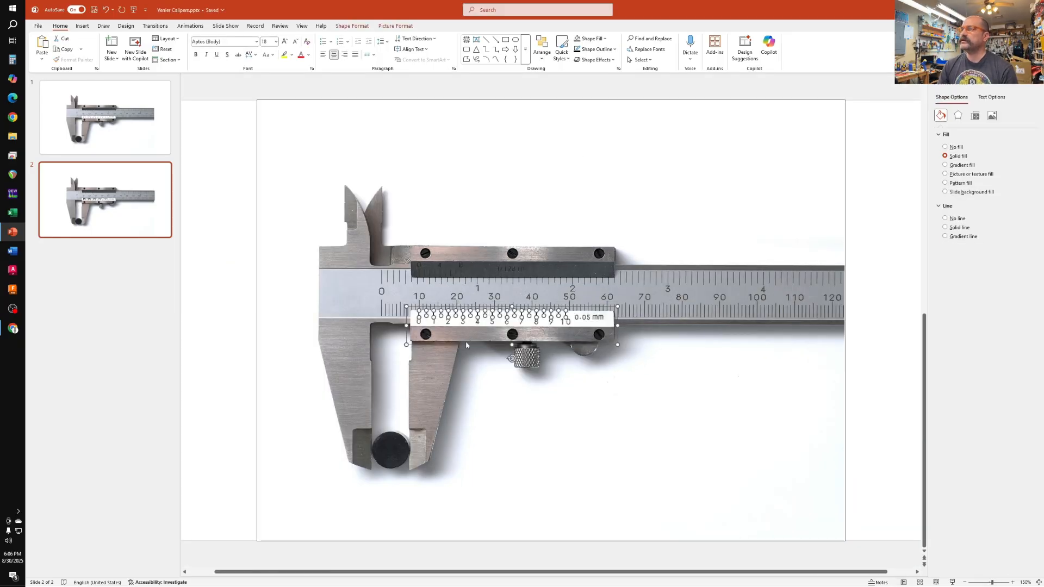
left_click(465, 340, "shift")
left_click(465, 342, "shift")
left_click(465, 343, "shift")
left_click(467, 344, "shift")
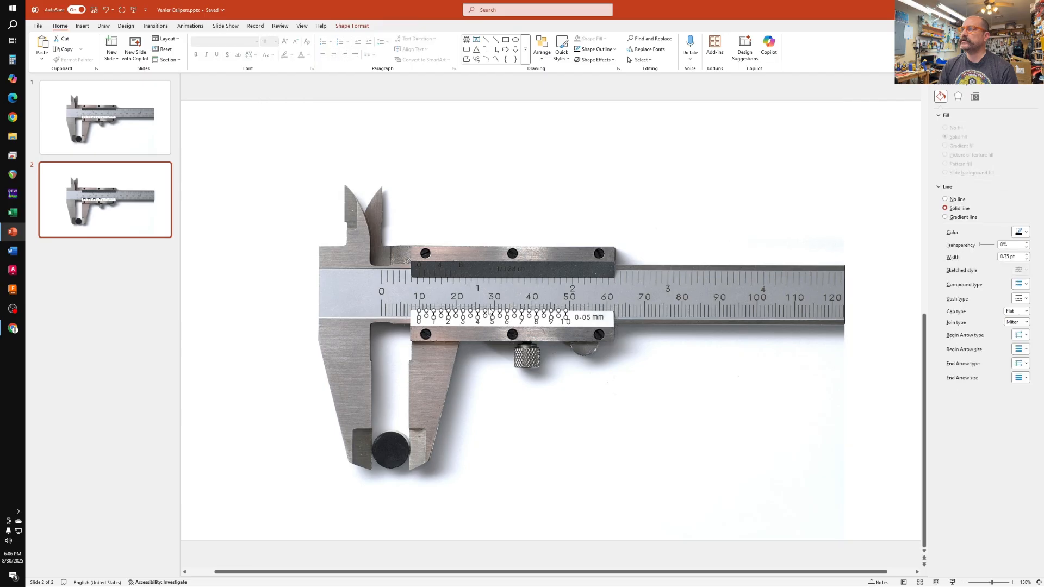
left_click(550, 54)
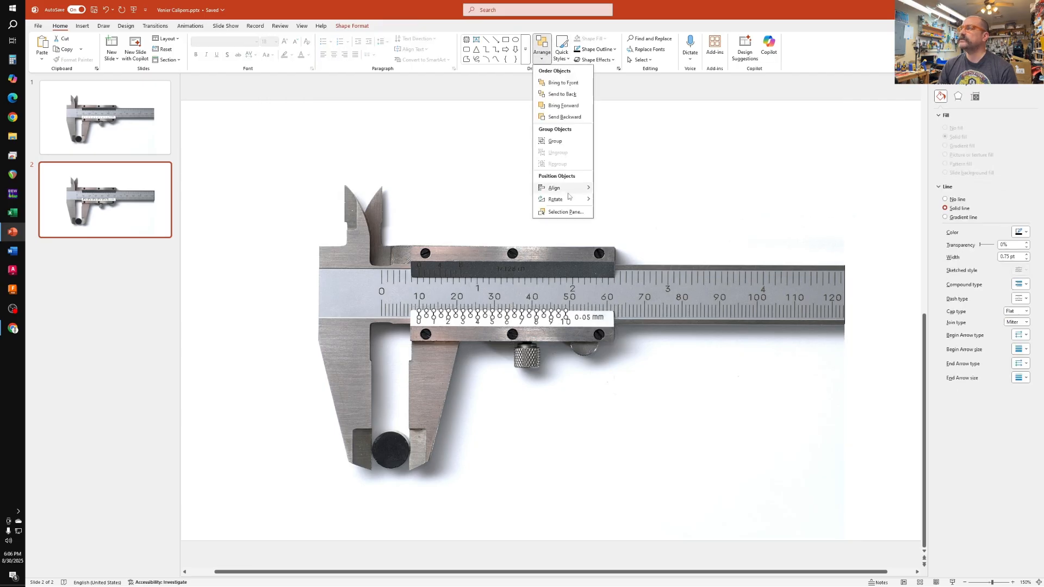
mouse_move(560, 188)
left_click(621, 224)
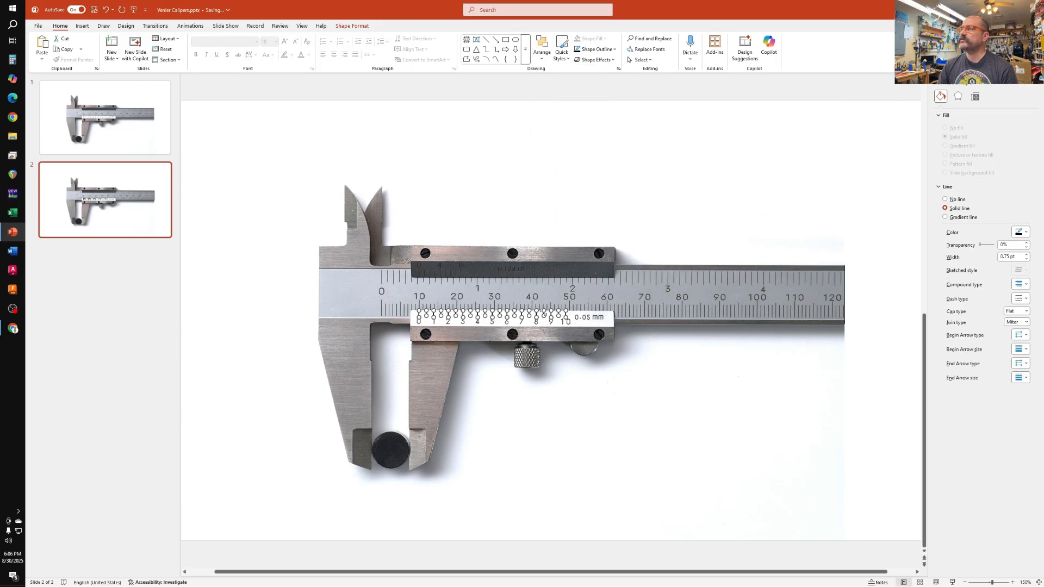
key("Escape")
Add a text box reading "0" near the vernier 0 mark and reduce its font size to 10.5
scroll(488, 383, "up", 5)
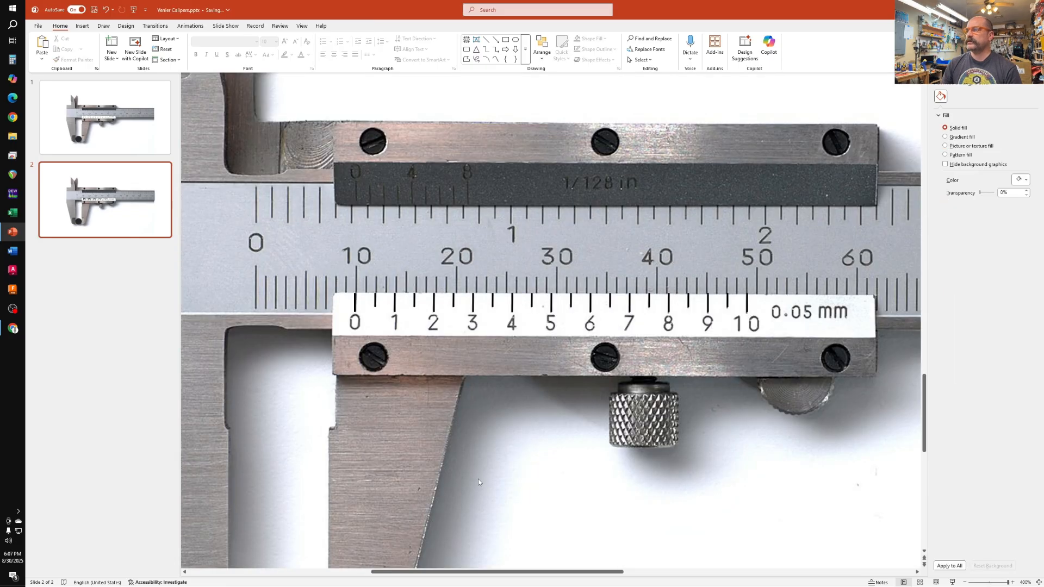
left_click(477, 40)
left_click_drag(340, 326, 418, 331)
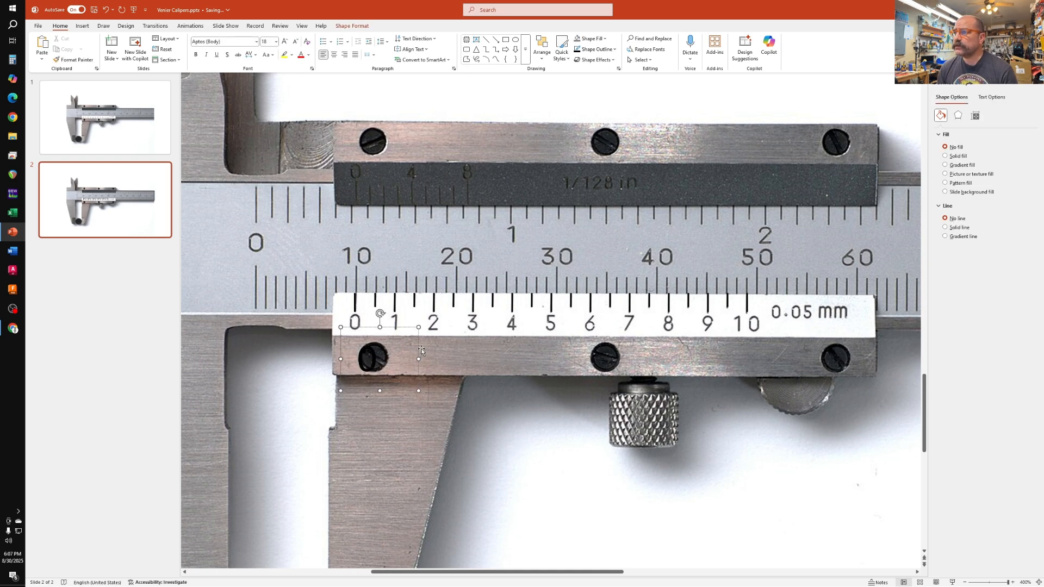
type("0")
left_click_drag(418, 346, 404, 315)
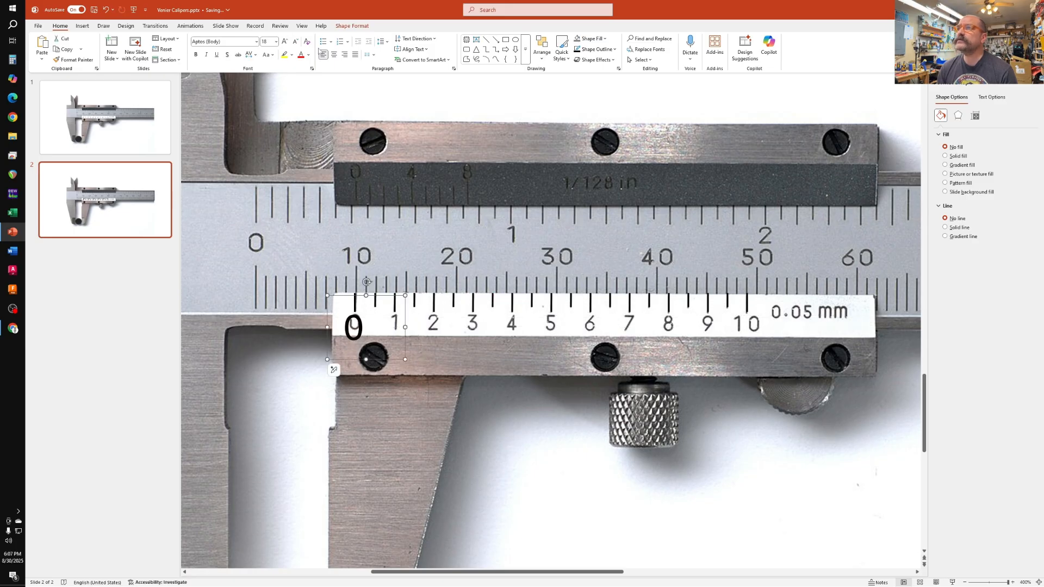
left_click(296, 42)
left_click(295, 42)
left_click(296, 42)
left_click(295, 42)
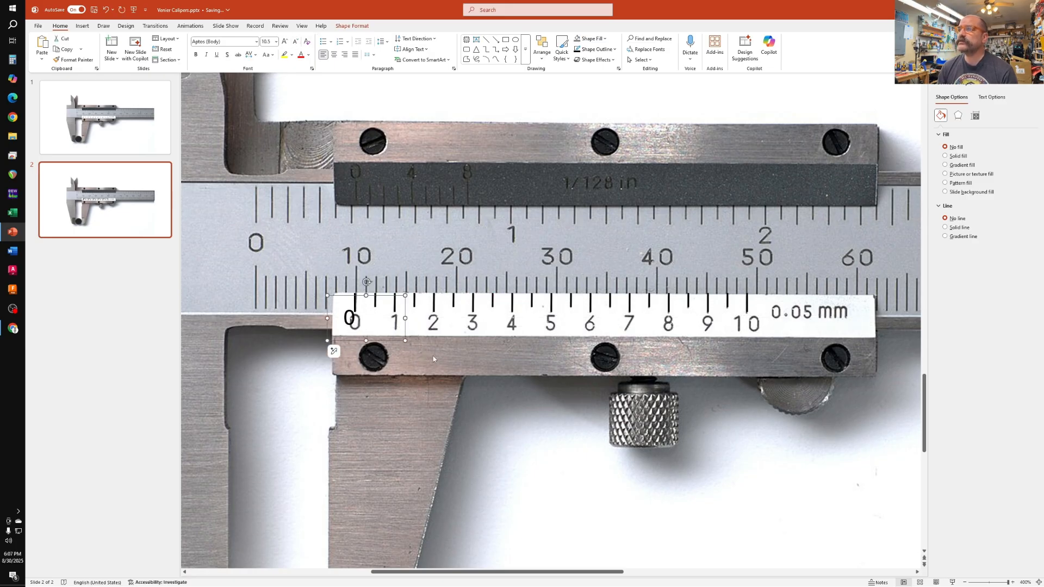
Duplicate the vernier 0 label at even spacing along the scale so a copy sits at each mark from 1 to 10
left_click_drag(406, 311, 451, 314)
key("ctrl+d")
key("ctrl+d")
key("ctrl+d")
key("ctrl+d")
key("ctrl+d")
key("ctrl+d")
key("ctrl+d")
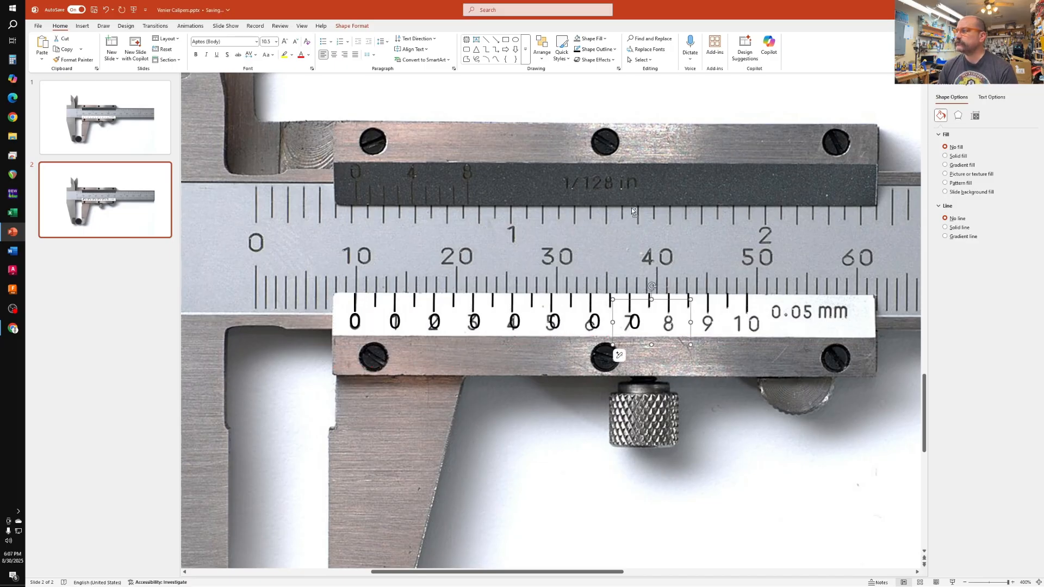
key("ctrl+d")
key("ctrl+d")
key("ctrl+d")
Change the first five copied vernier labels to 1, 2, 3, 4 and 5
left_click(400, 321)
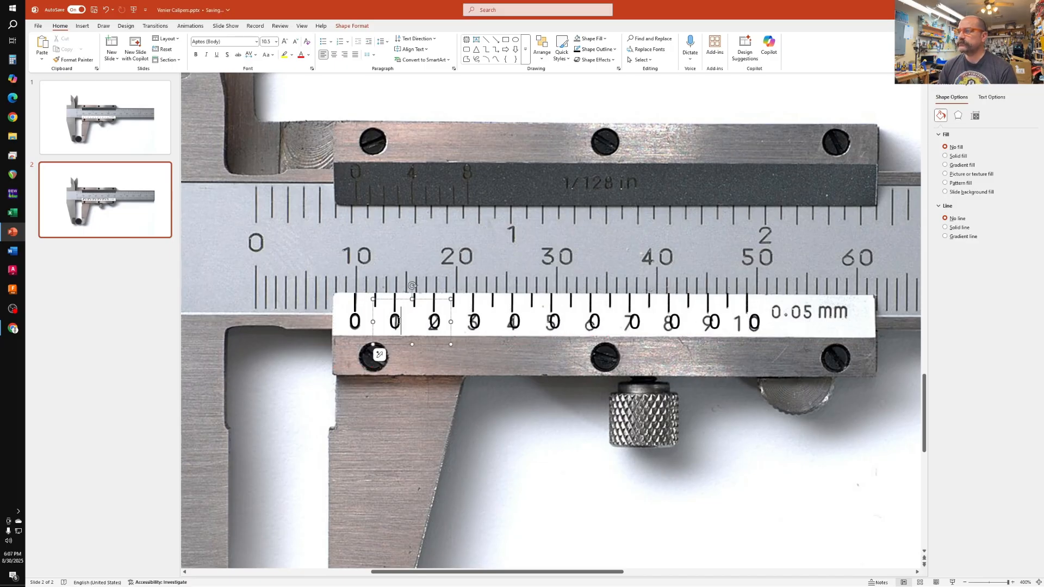
double_click(399, 321)
type("1")
double_click(435, 322)
type("2")
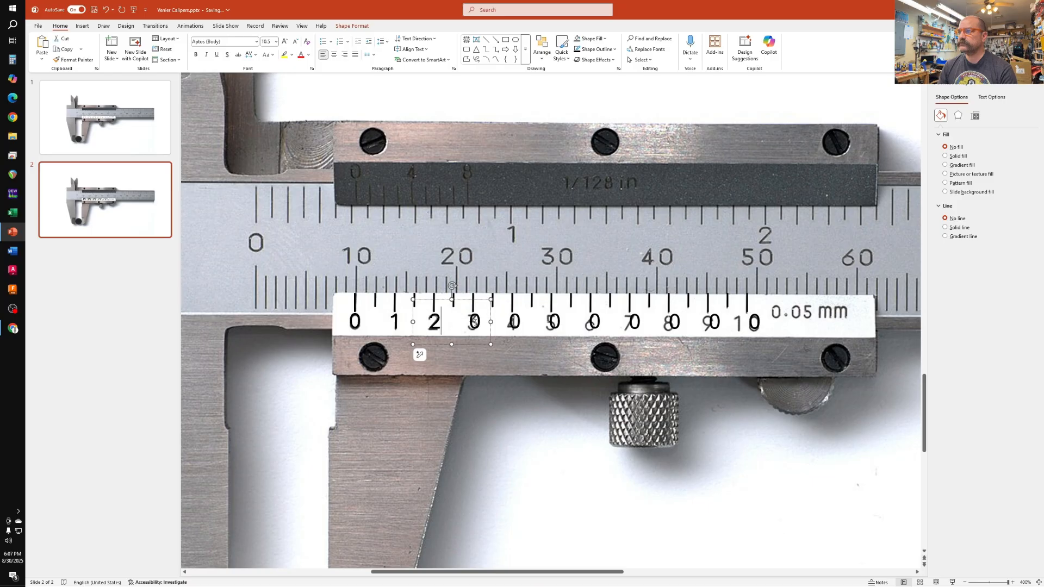
double_click(475, 322)
type("3")
double_click(515, 322)
type("4")
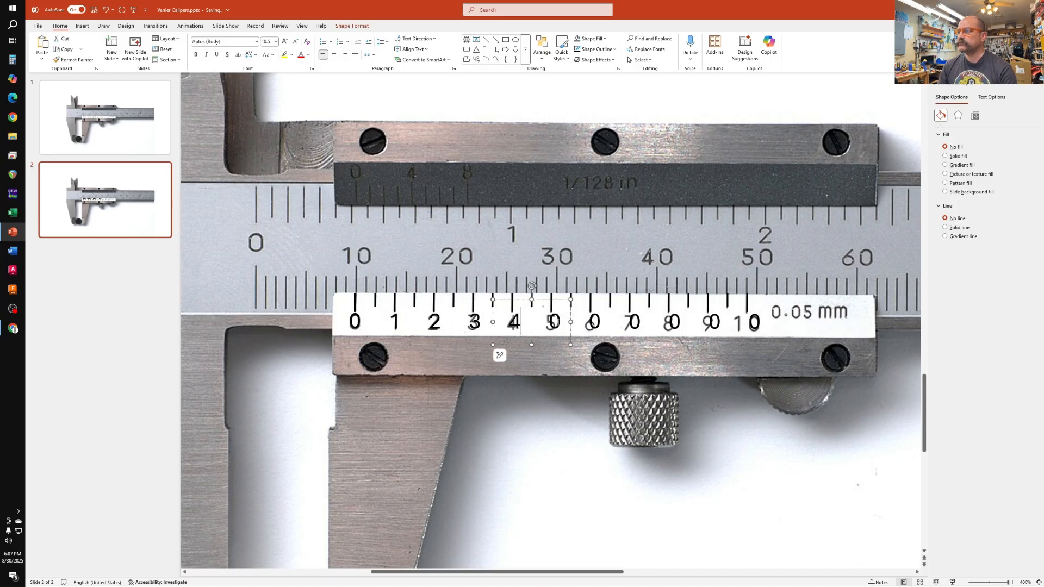
double_click(553, 322)
type("5")
Change the next four copied vernier labels to 6, 7, 8 and 9
left_click(594, 323)
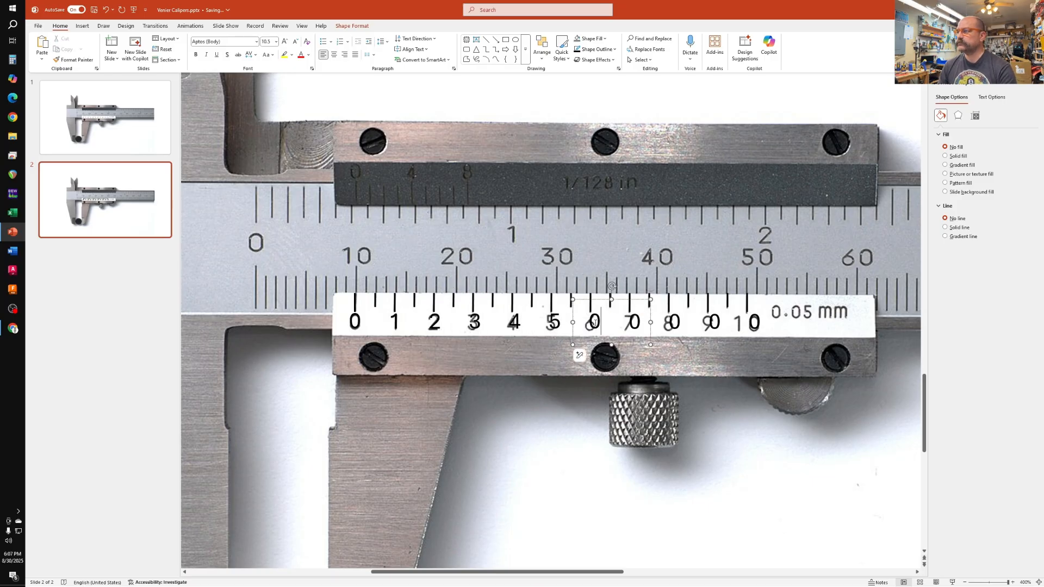
double_click(595, 323)
type("6")
double_click(633, 321)
type("7")
left_click(675, 323)
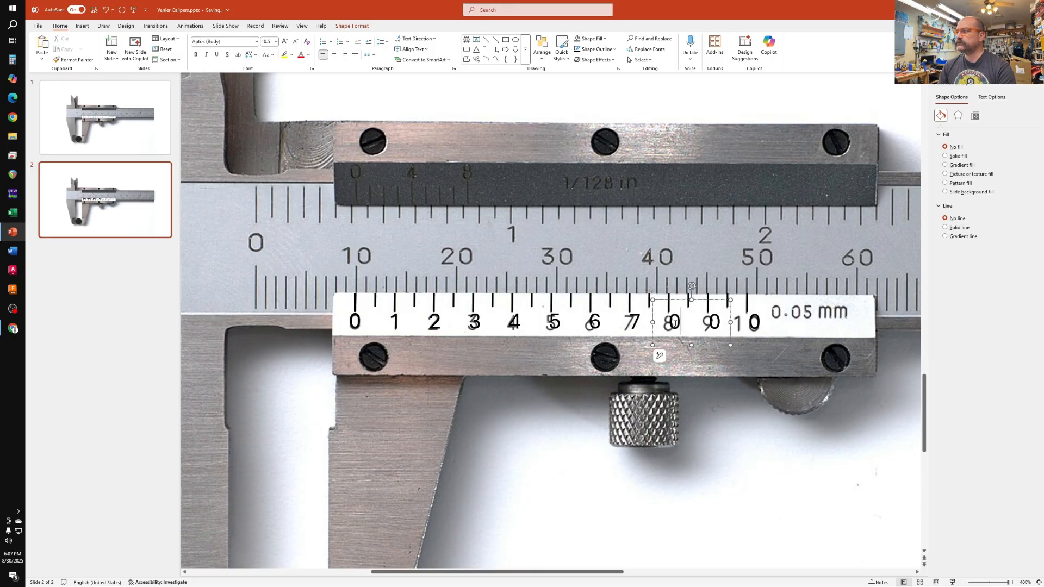
double_click(675, 323)
type("8")
double_click(714, 322)
type("9")
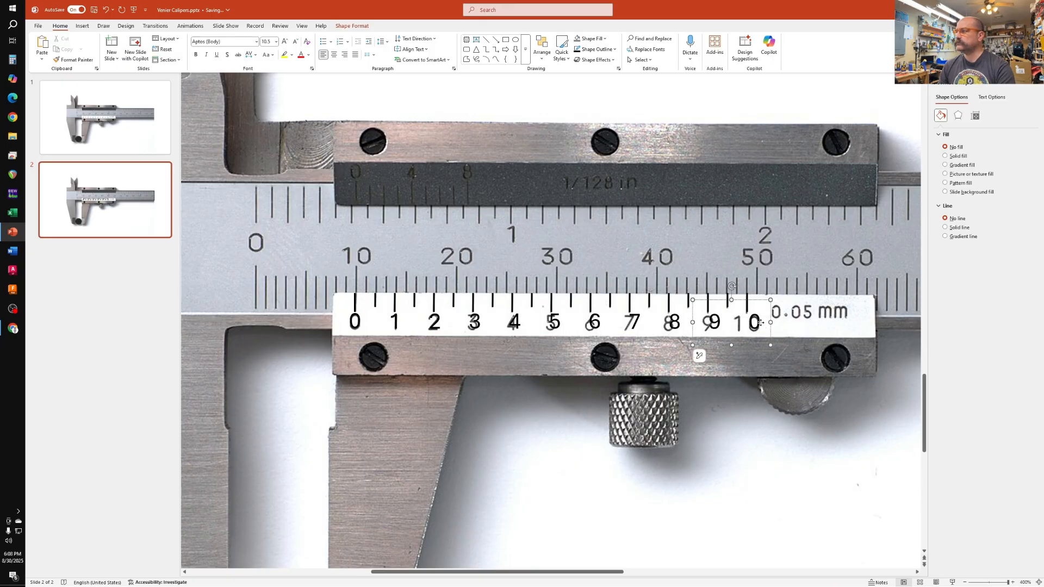
Change the last vernier label to 10 and shift it to sit centred under the 10 mark
left_click(760, 323)
double_click(753, 323)
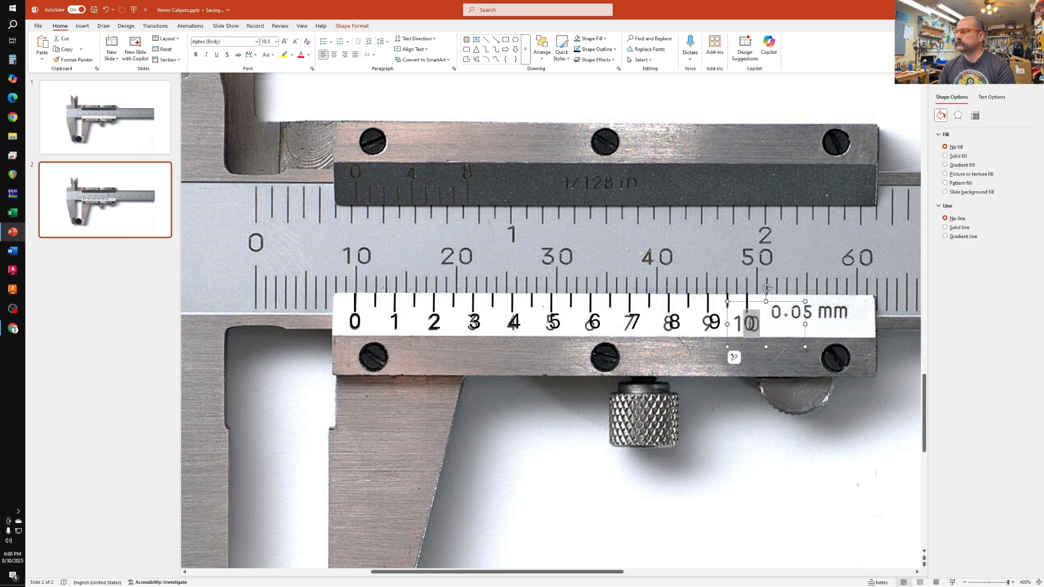
type("10")
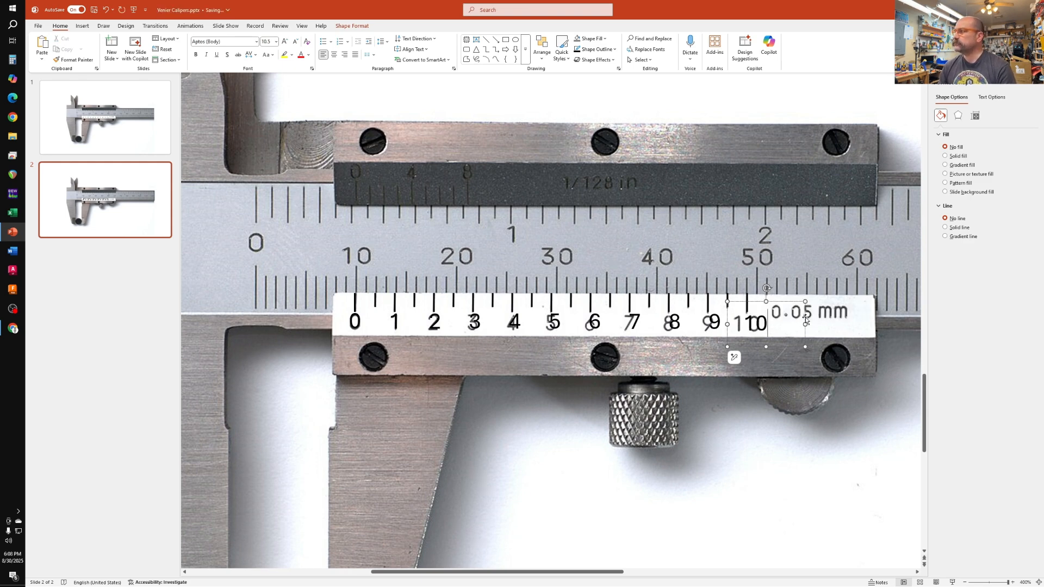
left_click_drag(806, 321, 798, 316)
Select all the vernier number labels from 10 down to 0 and distribute them horizontally
left_click(697, 320, "shift")
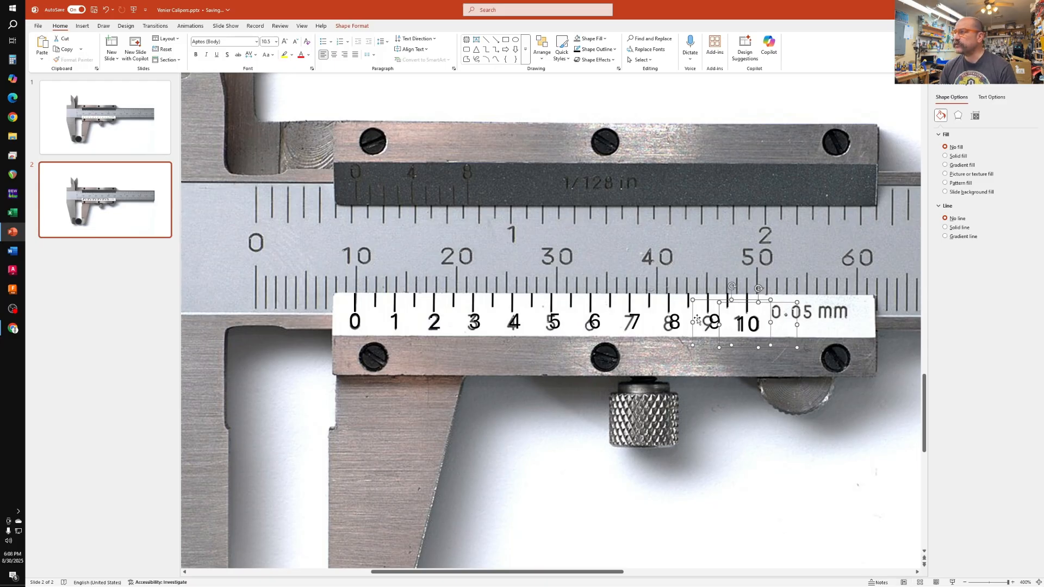
left_click(678, 318, "shift")
left_click(632, 322, "shift")
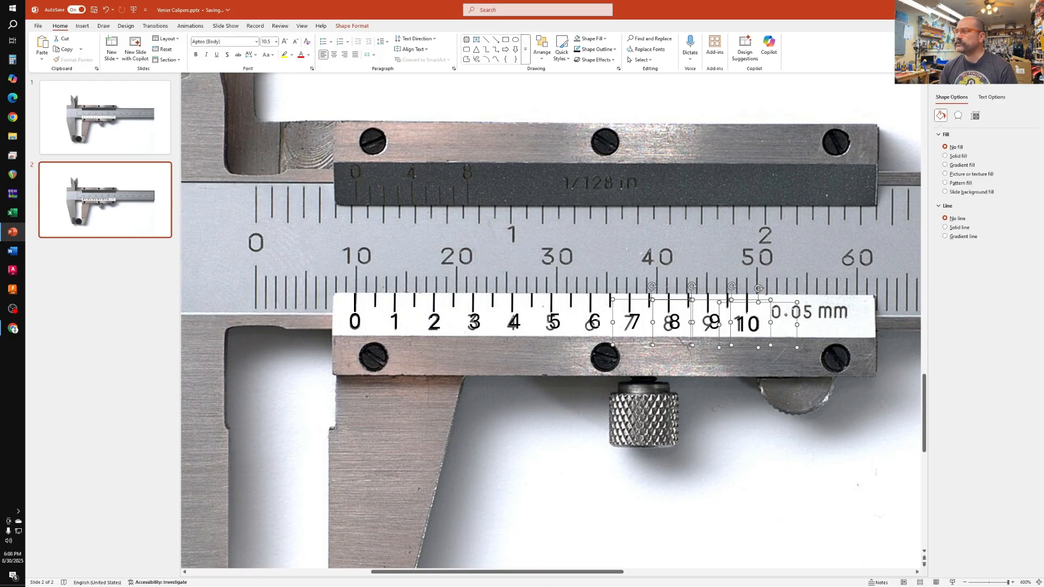
left_click(594, 321, "shift")
left_click(551, 322, "shift")
left_click(515, 323, "shift")
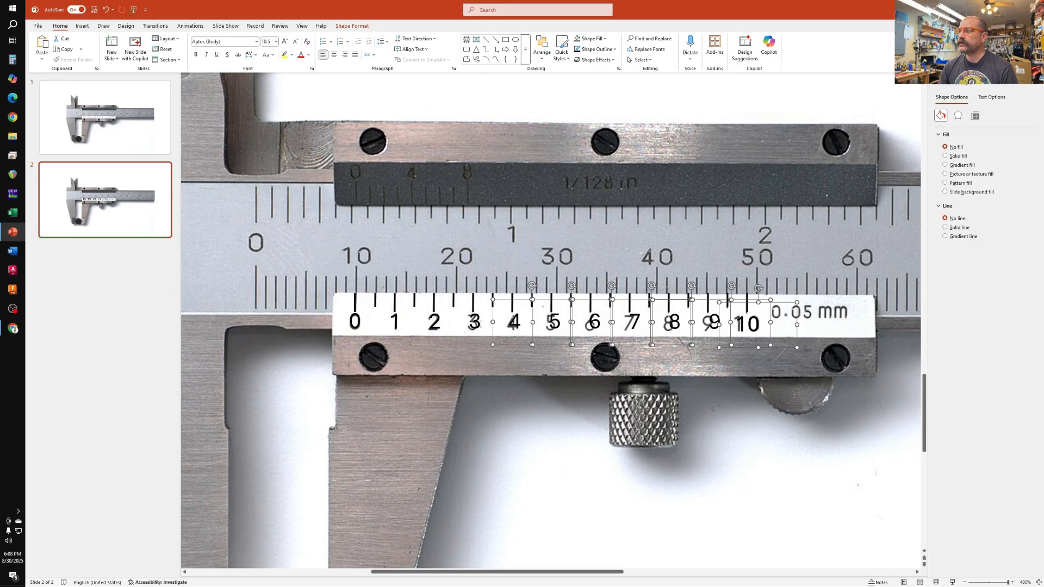
left_click(455, 324, "shift")
left_click(437, 323, "shift")
left_click(396, 323, "shift")
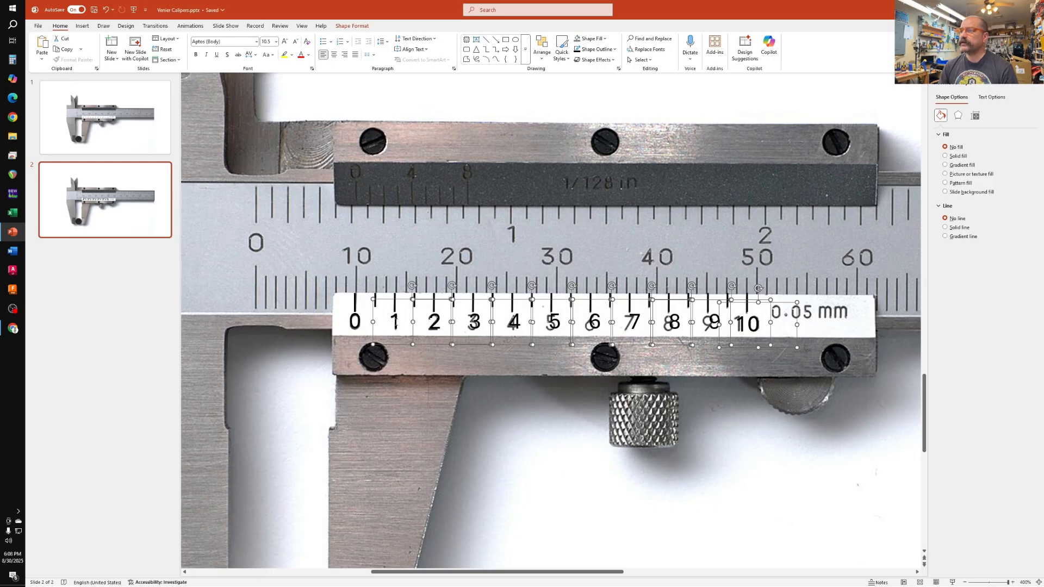
left_click(362, 324, "shift")
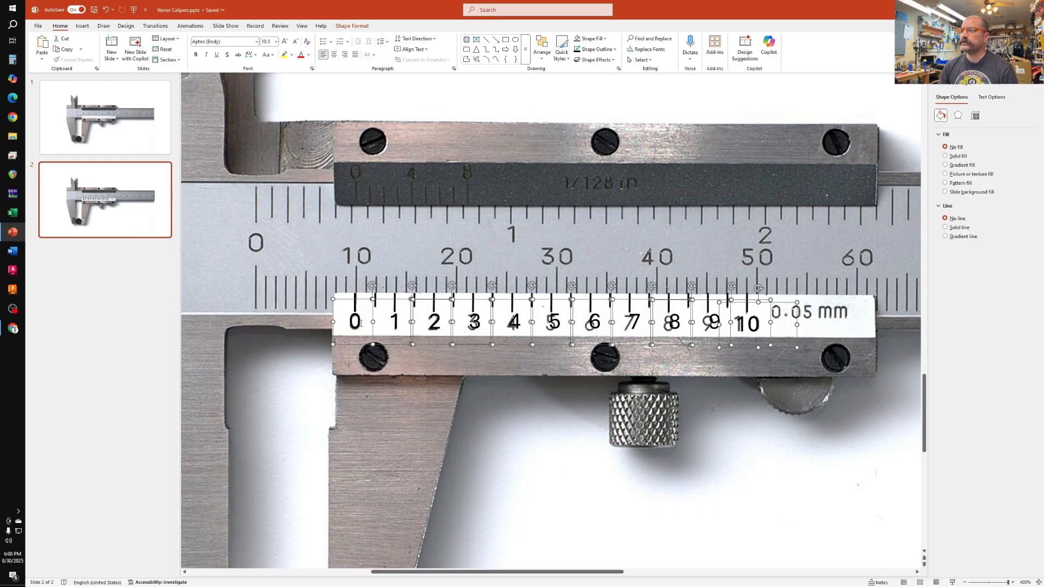
left_click(541, 47)
mouse_move(570, 192)
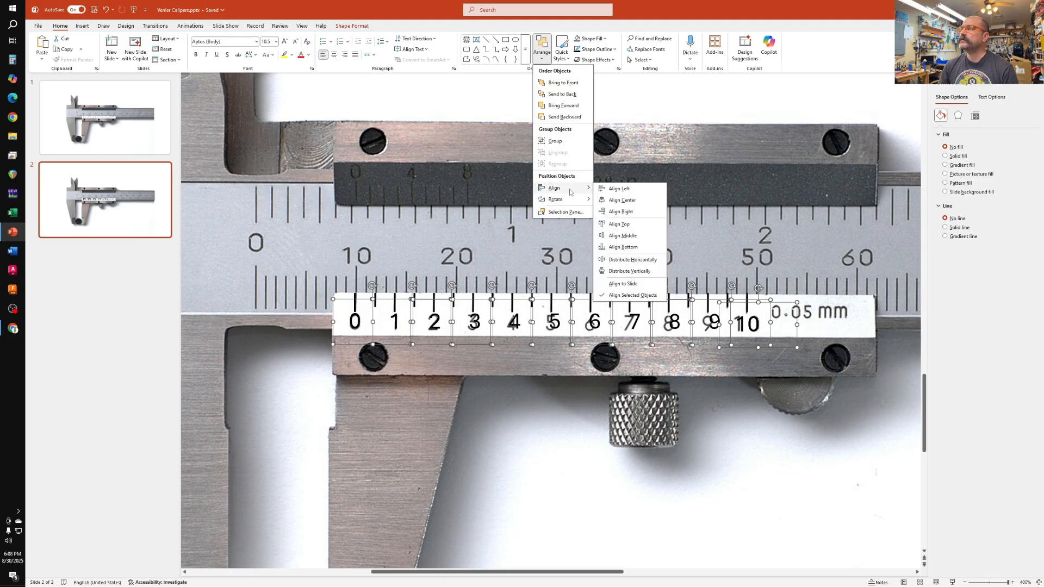
left_click(632, 260)
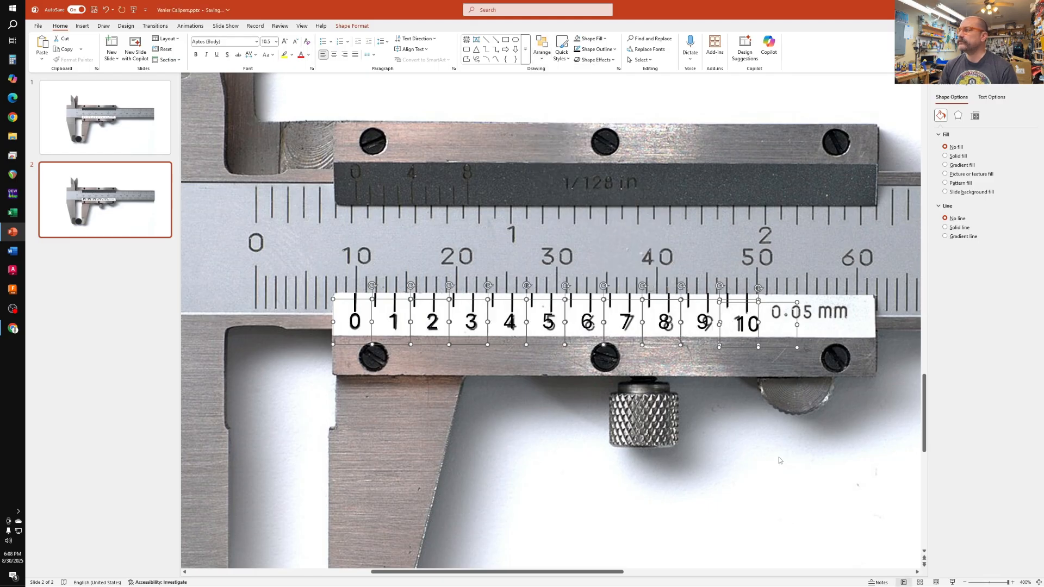
Align the selected vernier number labels to their middles and deselect them
left_click(541, 48)
mouse_move(576, 189)
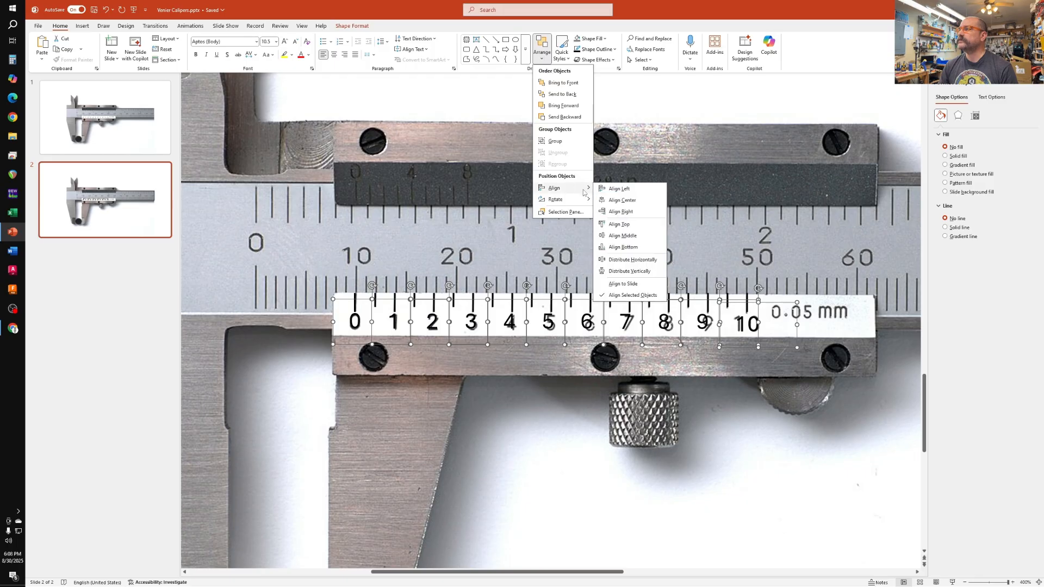
left_click(624, 236)
left_click(782, 333)
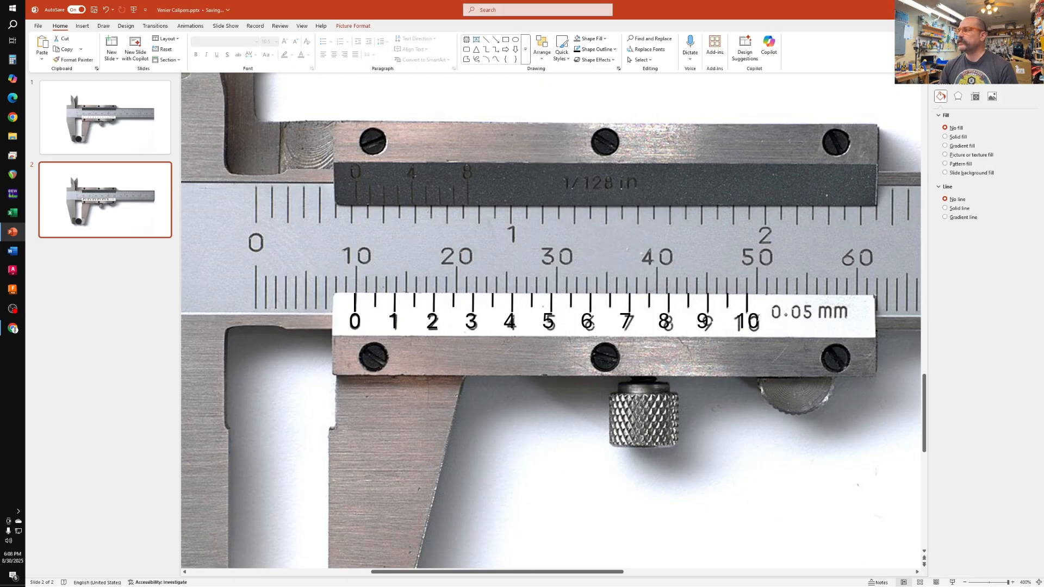
Copy the vernier 10 label over the printed resolution marking and change its text to "0.05 mm"
left_click_drag(785, 347, 900, 317)
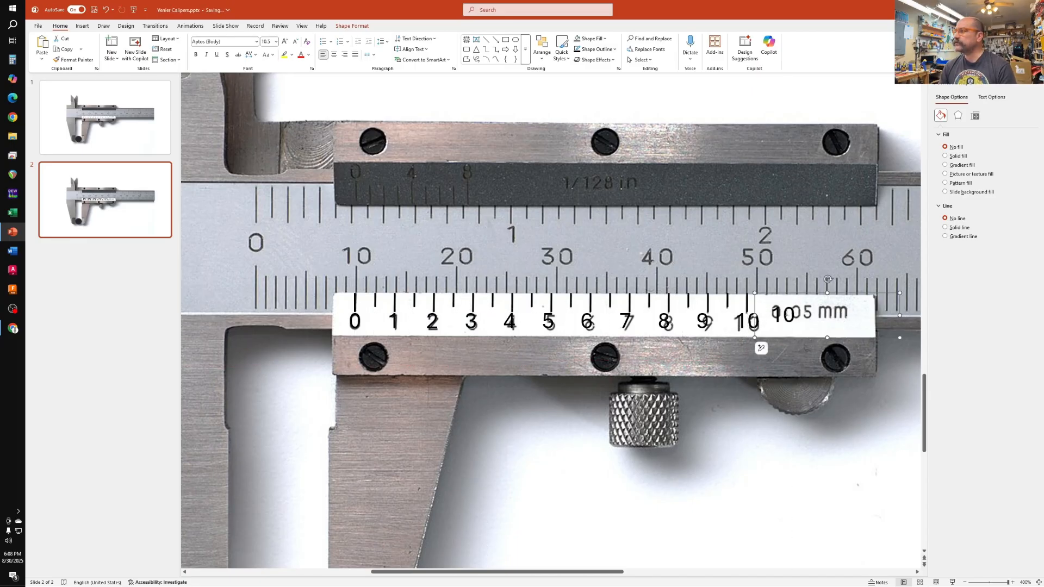
double_click(783, 315)
type("0.0")
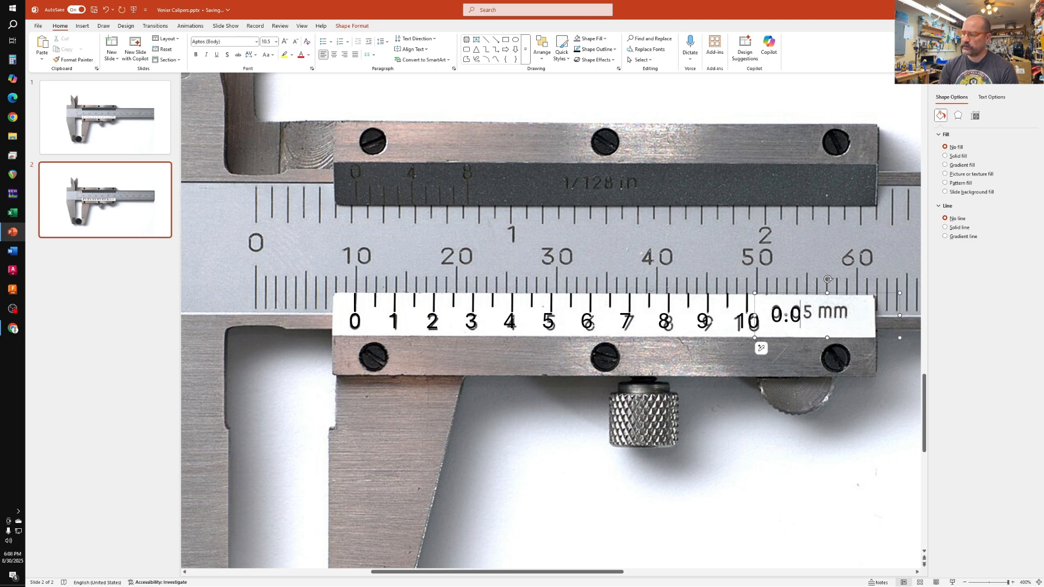
type("5 mm")
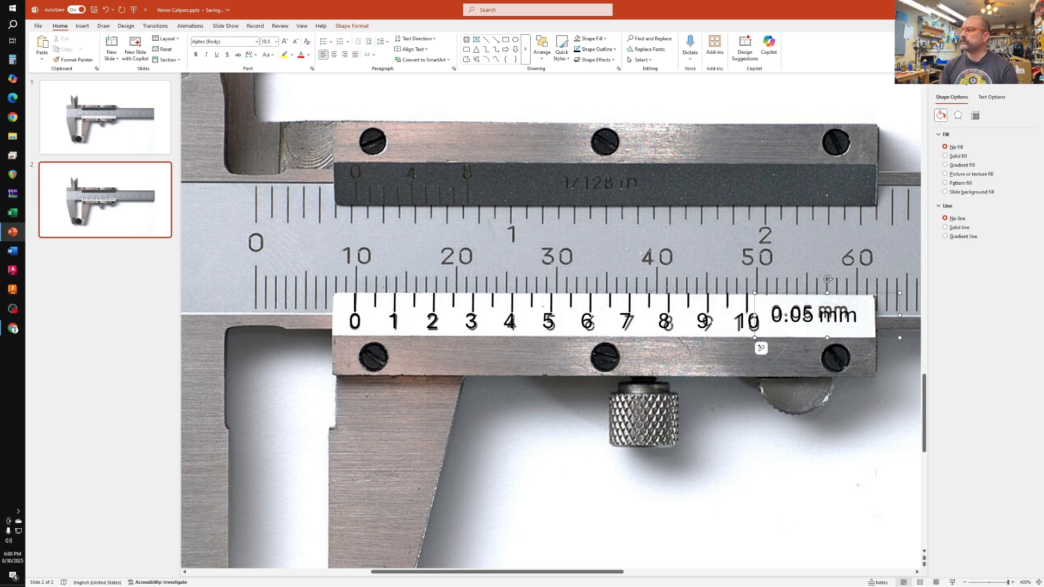
key("Escape")
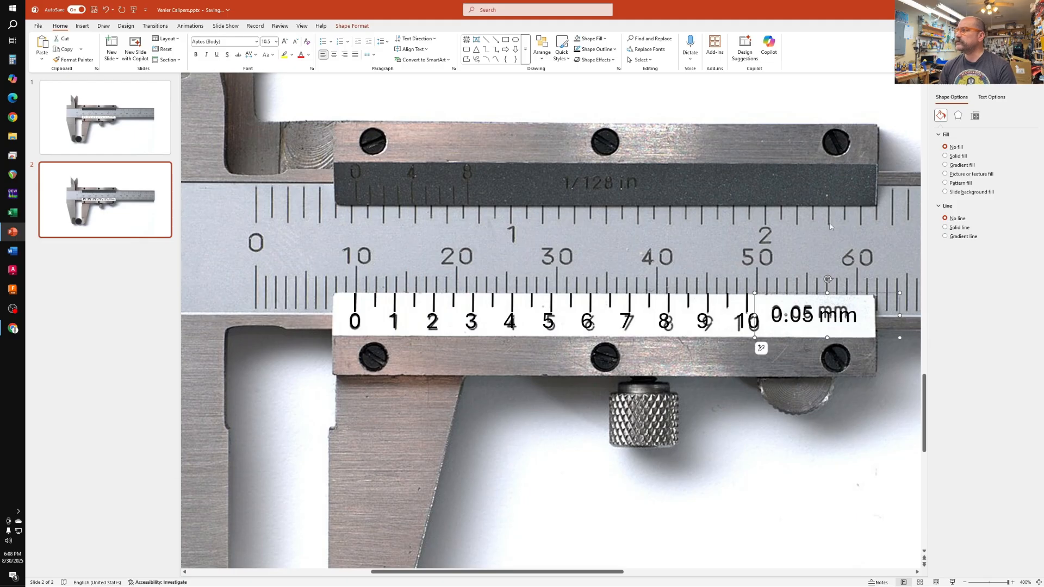
Reduce the 0.05 mm label's font by two size increments and delete the caliper reference photo from the slide
left_click(295, 41)
left_click(295, 42)
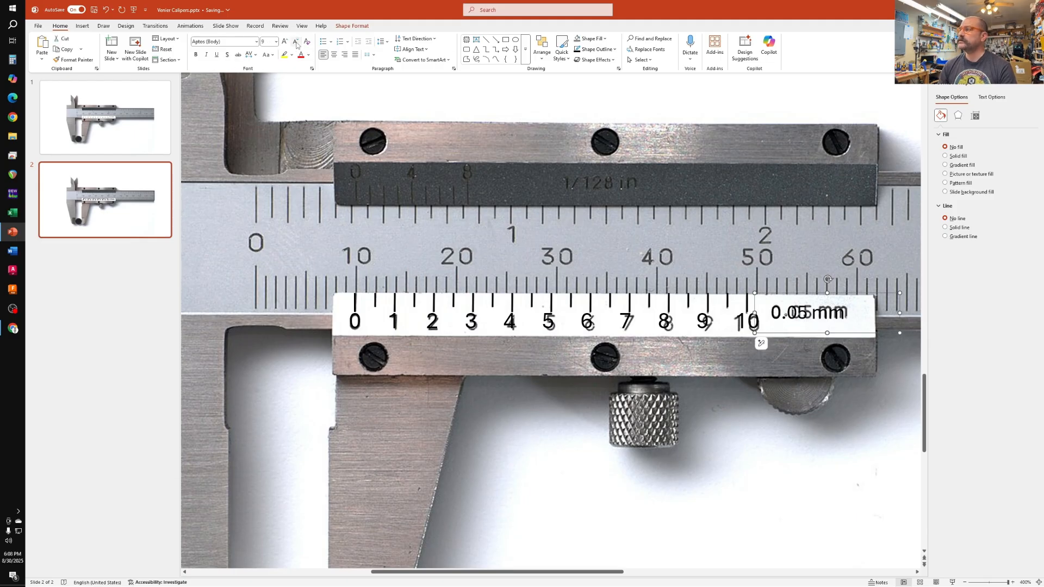
left_click(631, 374)
scroll(738, 461, "down", 5)
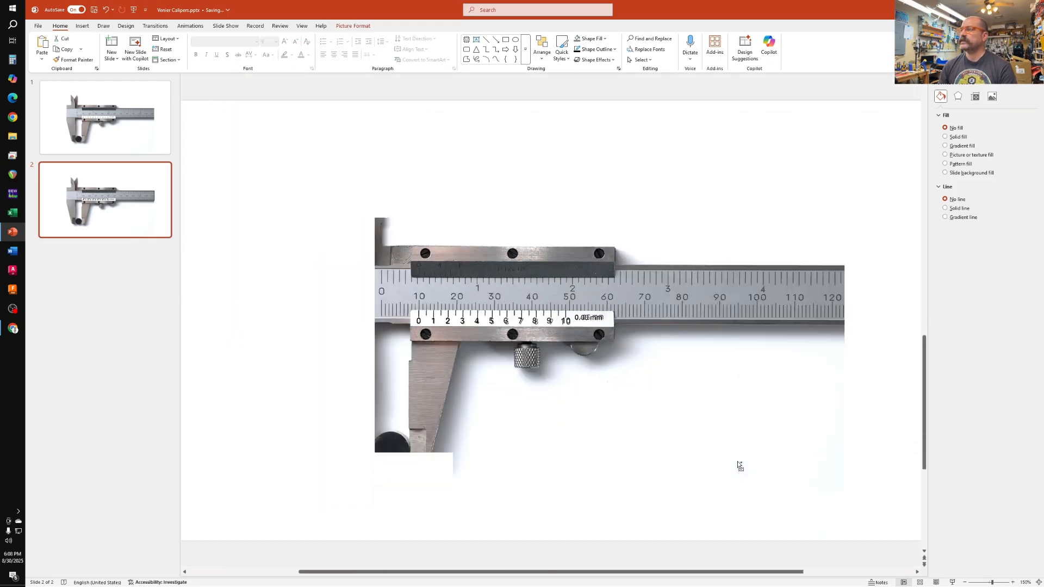
key("Delete")
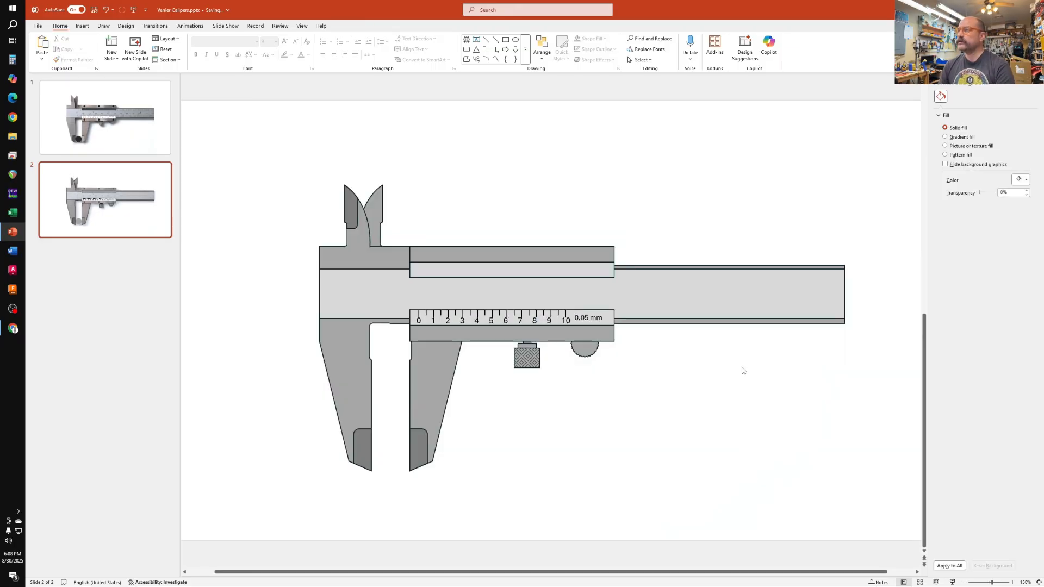
Send the light beam face to the back, followed by the caliper body outline, so the main scale sits on top of both
left_click(764, 303)
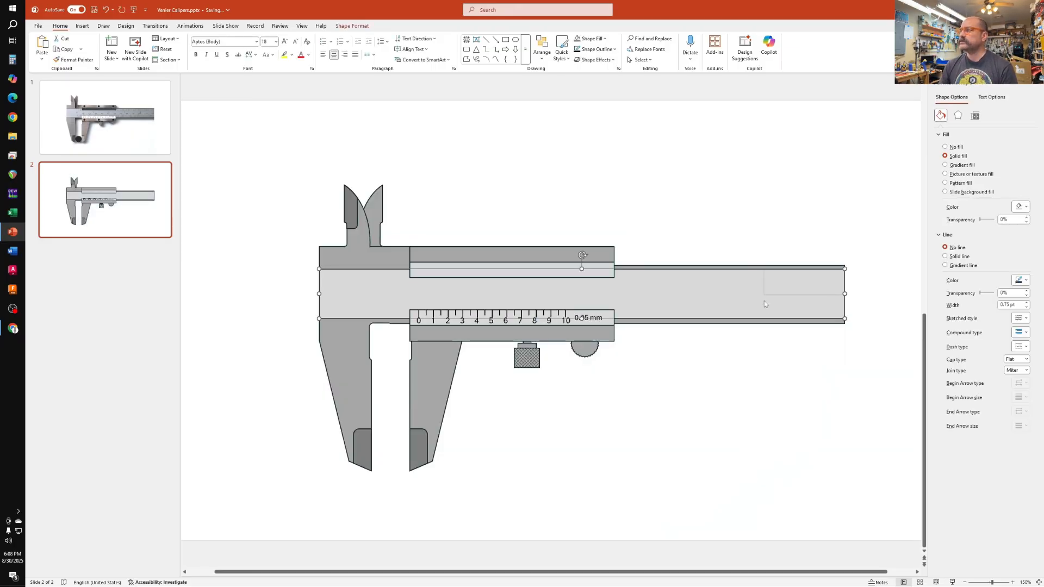
right_click(764, 301)
left_click(804, 418)
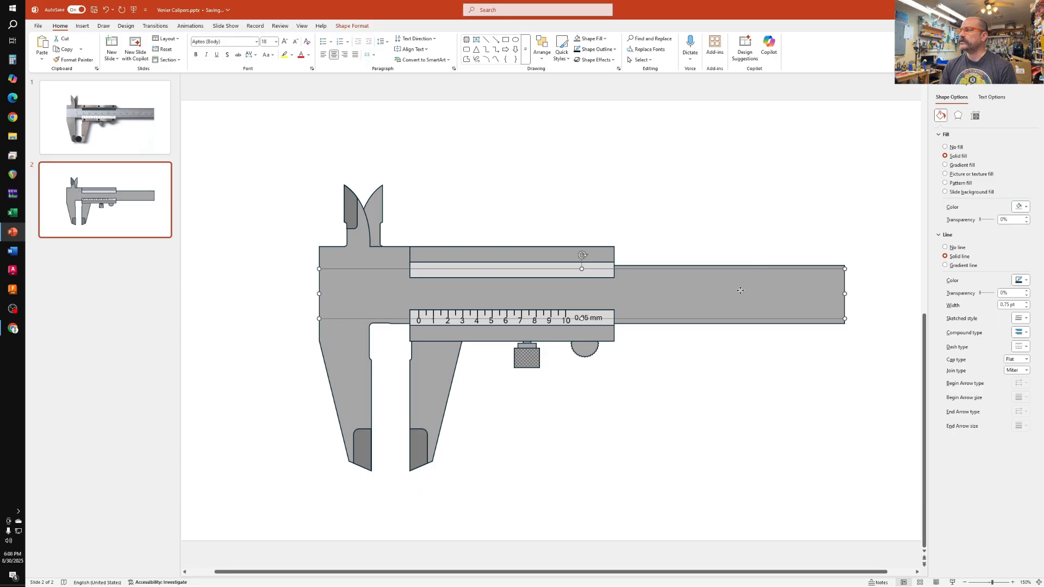
right_click(741, 291)
left_click(782, 407)
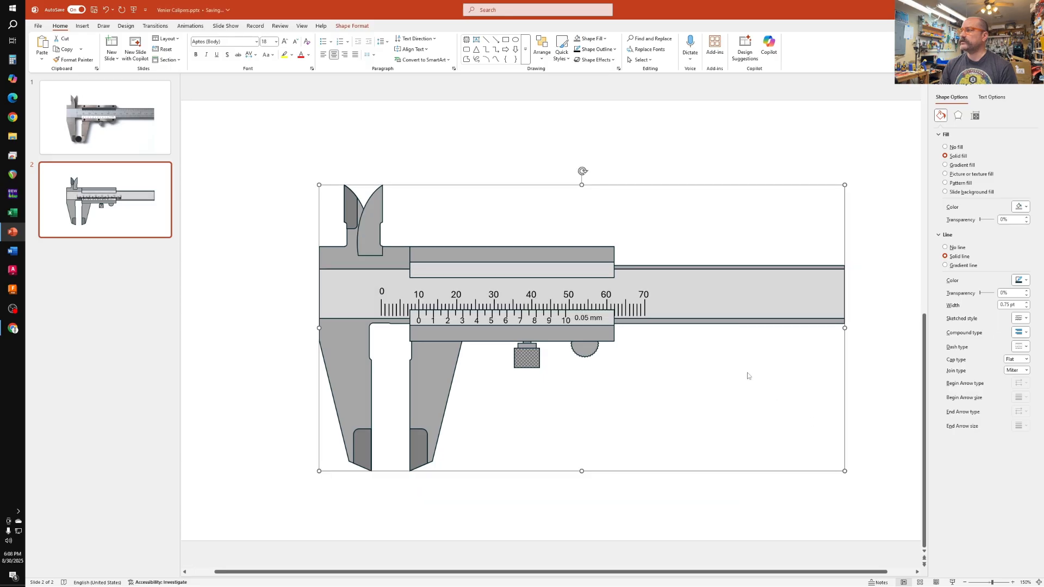
Send the sliding upper jaw shape to the back behind the fixed caliper body and deselect it
right_click(380, 224)
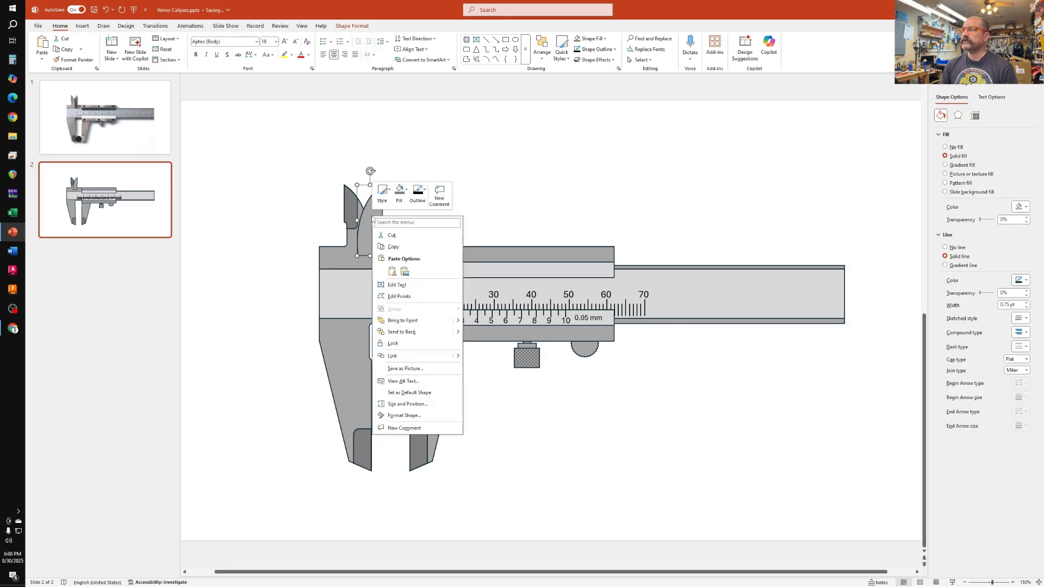
left_click(414, 333)
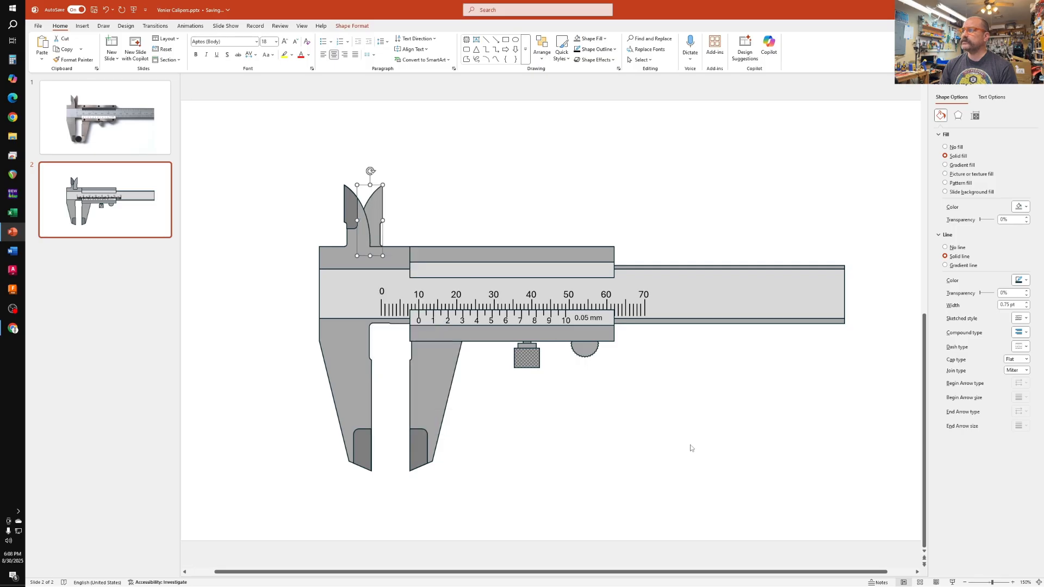
left_click(756, 452)
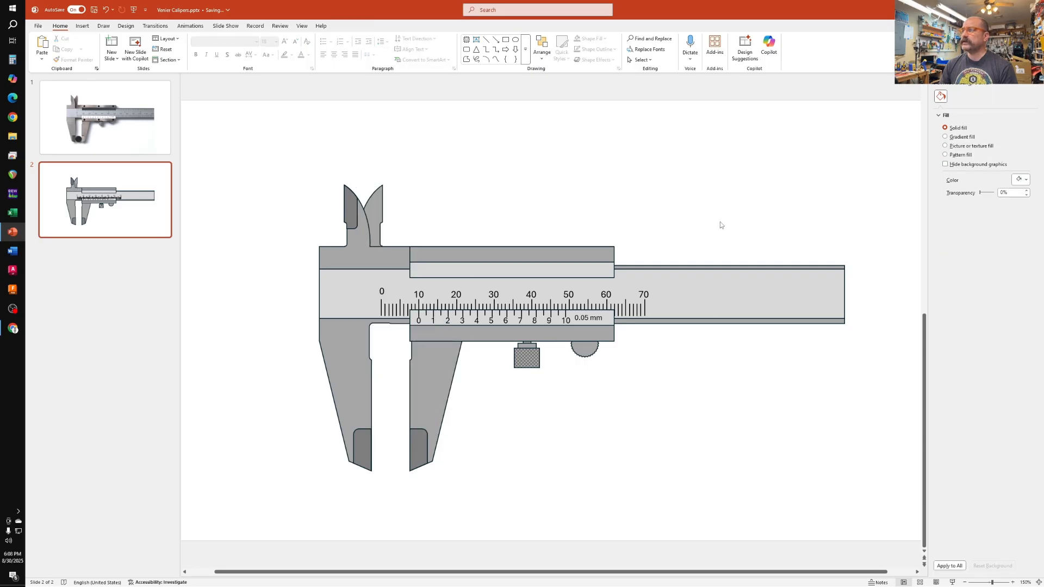
Select all sliding parts, including the vernier plate, its ticks and labels, lower jaw, thumbwheel and lock screw, and group them
left_click_drag(762, 142, 398, 507)
right_click(441, 252)
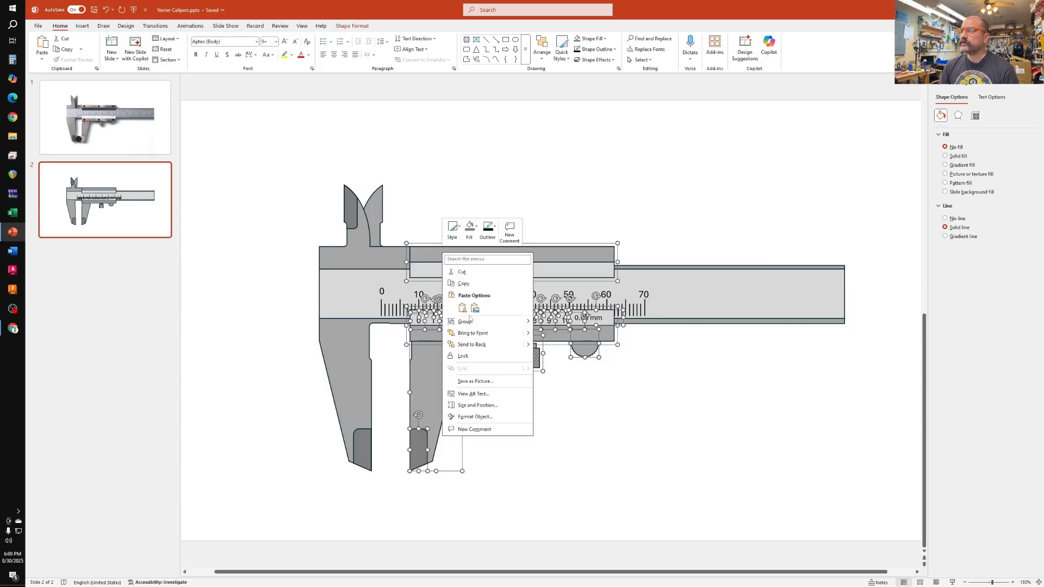
mouse_move(472, 325)
left_click(547, 324)
left_click(734, 434)
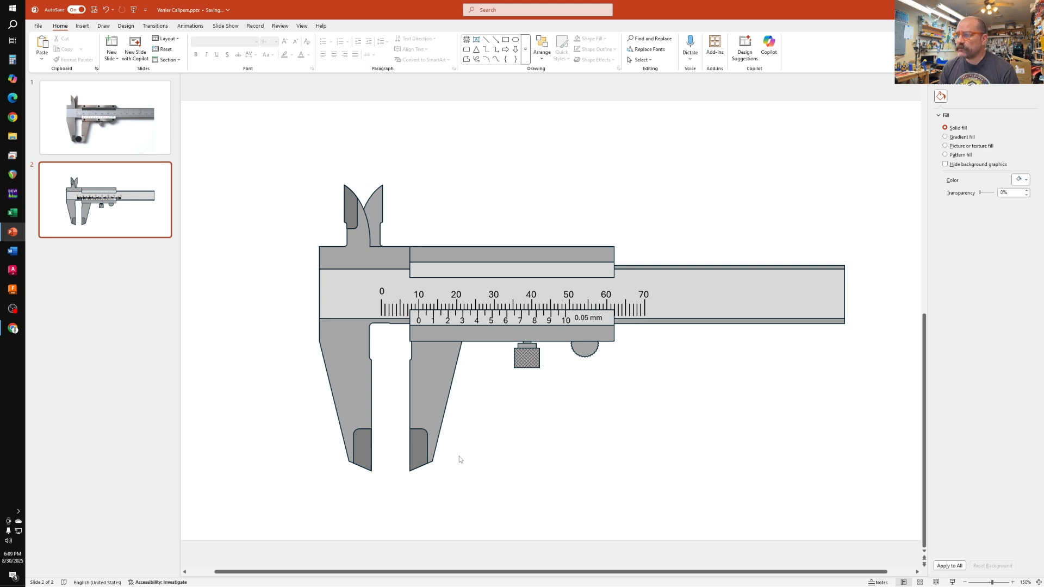
Close the shape formatting pane and inspect the drawn main and vernier scales up close
left_click(363, 447)
left_click(551, 464)
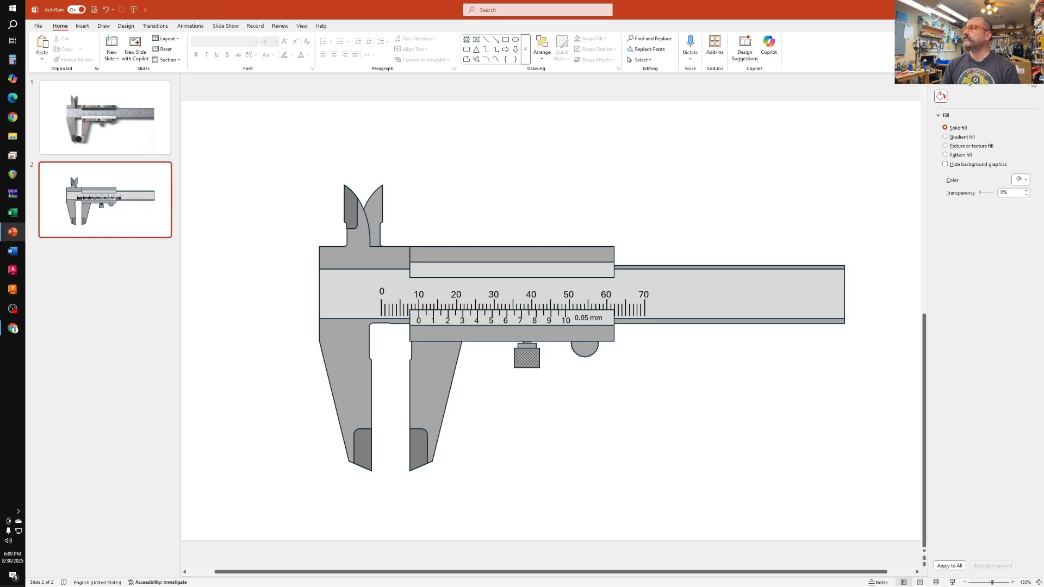
left_click(1033, 85)
scroll(640, 334, "up", 10)
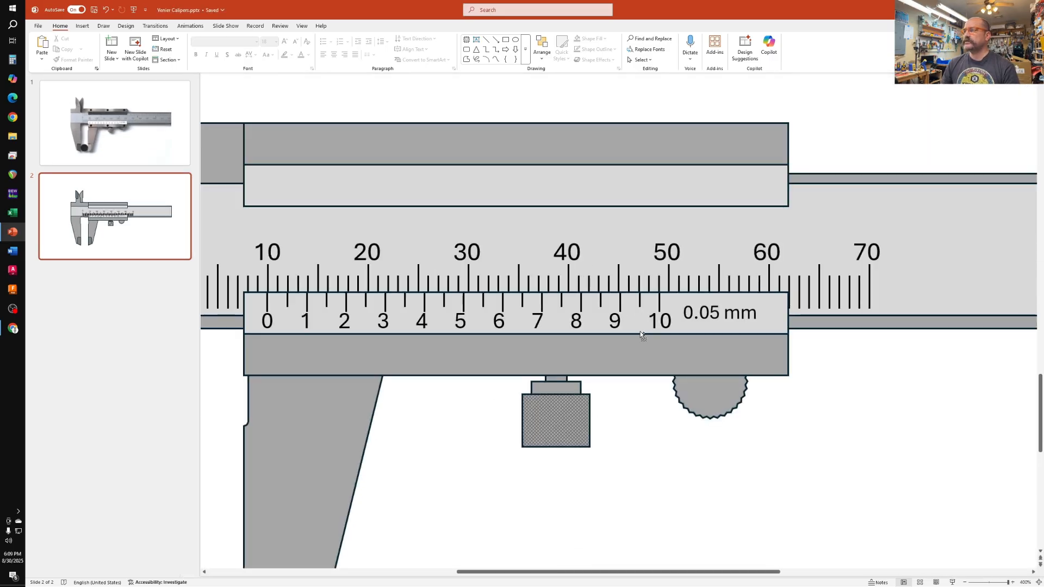
scroll(625, 357, "down", 10)
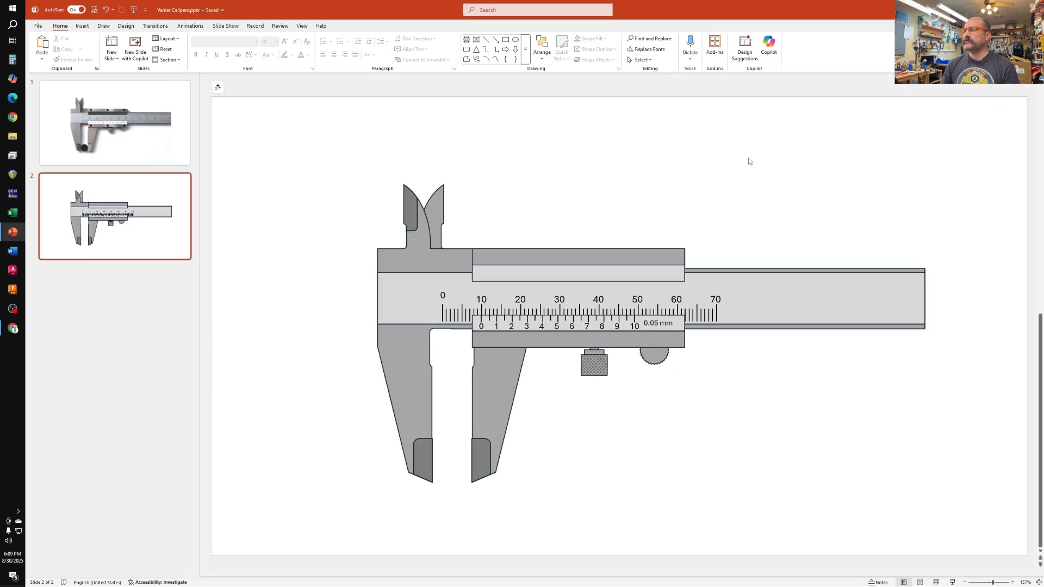
Move the sliding group together with the upper jaw to the closed position, aligning the vernier 0 with the main scale 0
left_click_drag(751, 139, 447, 524)
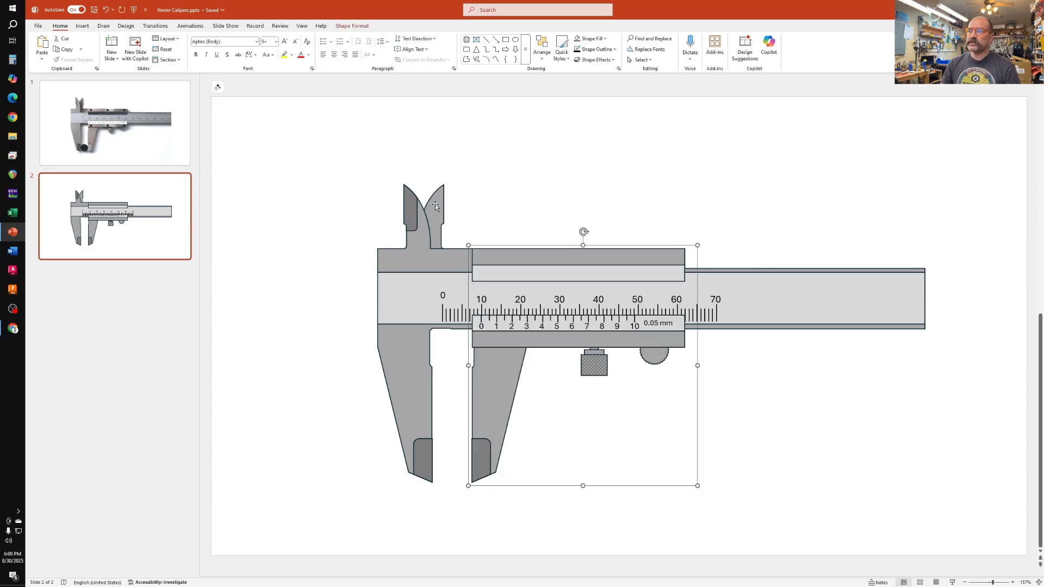
left_click(436, 206, "shift")
left_click_drag(509, 270, 472, 278)
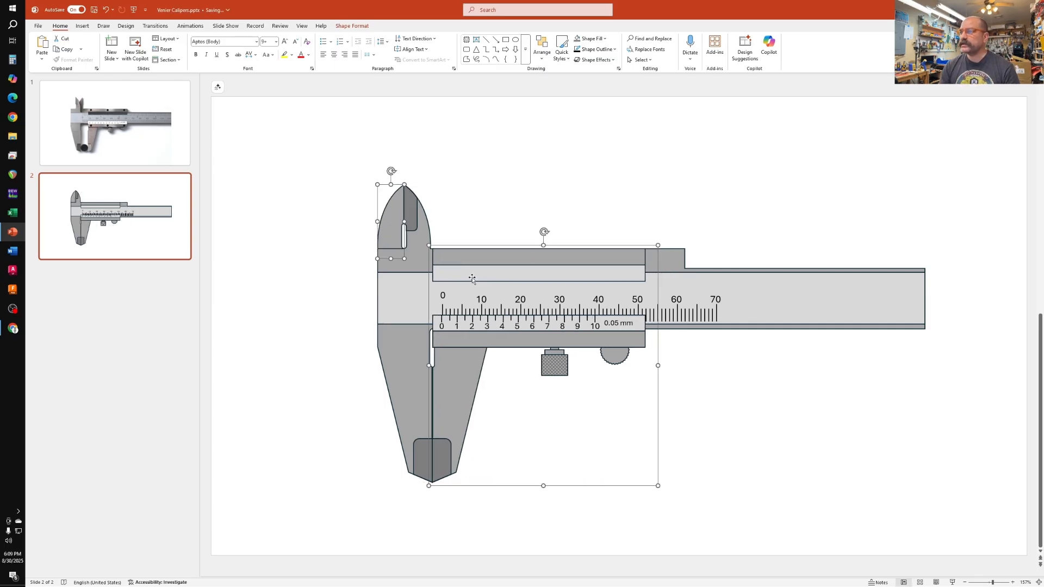
key("ctrl+Right")
key("ctrl+Right")
key("ctrl+Left")
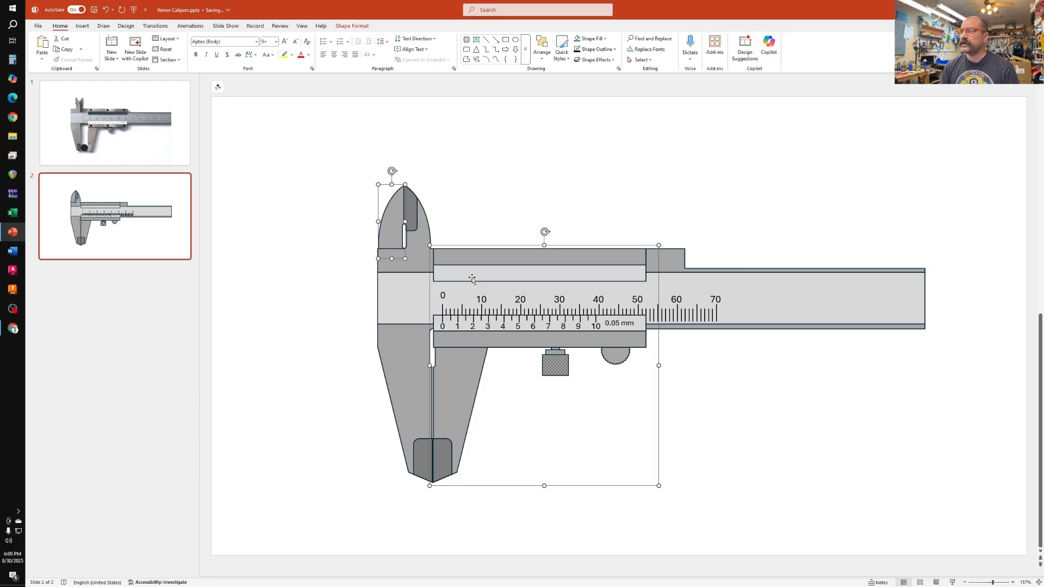
left_click(743, 420)
left_click(471, 388)
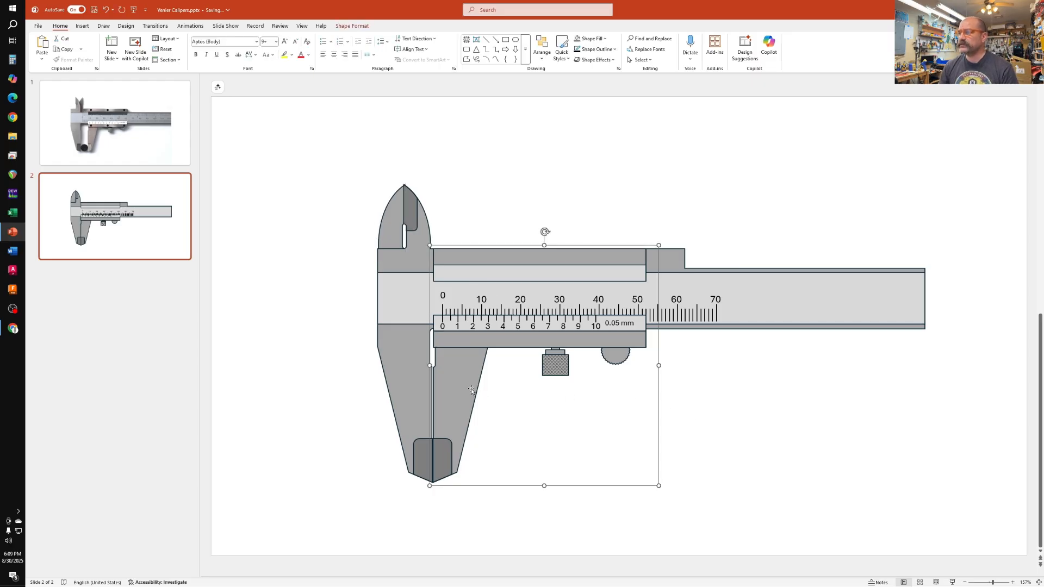